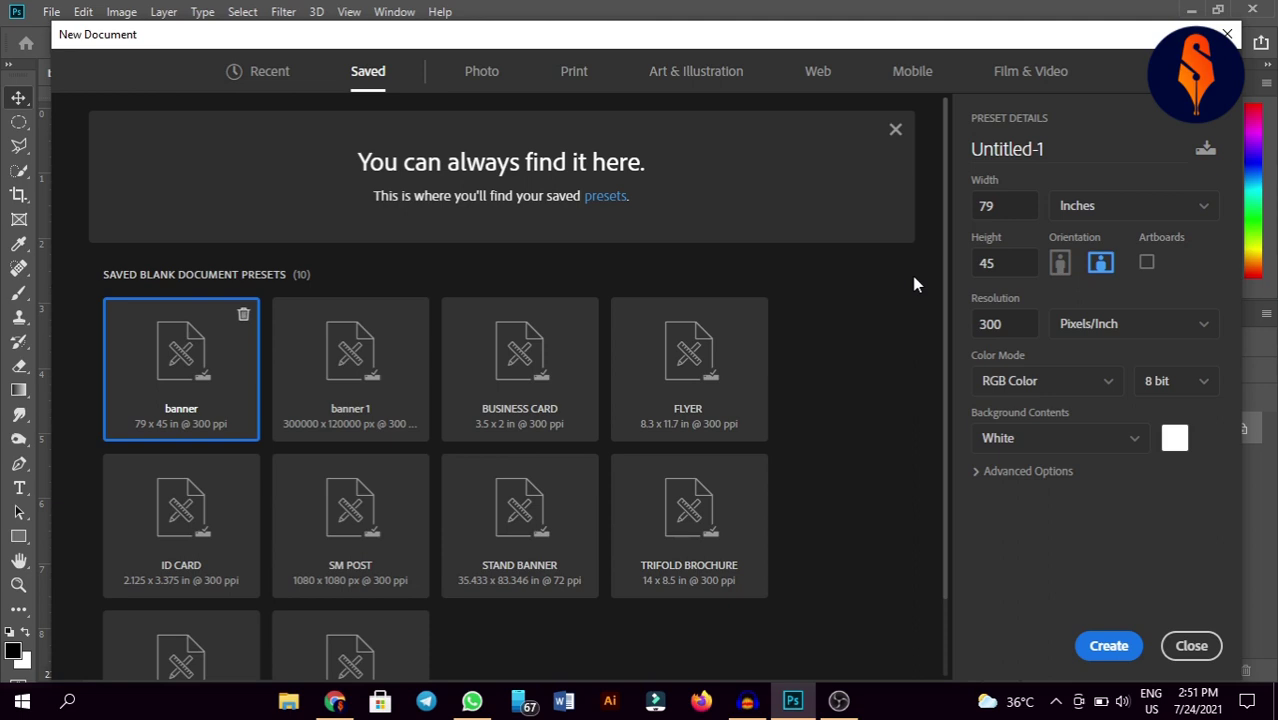
- Create an 11 × 8.5 inch, 300 ppi white document named 'trifold brochure' from the TRIFOLD BROCHURE preset
{"action": "double_click", "coordinate": [1061, 151]}
{"action": "key", "text": "BackSpace"}
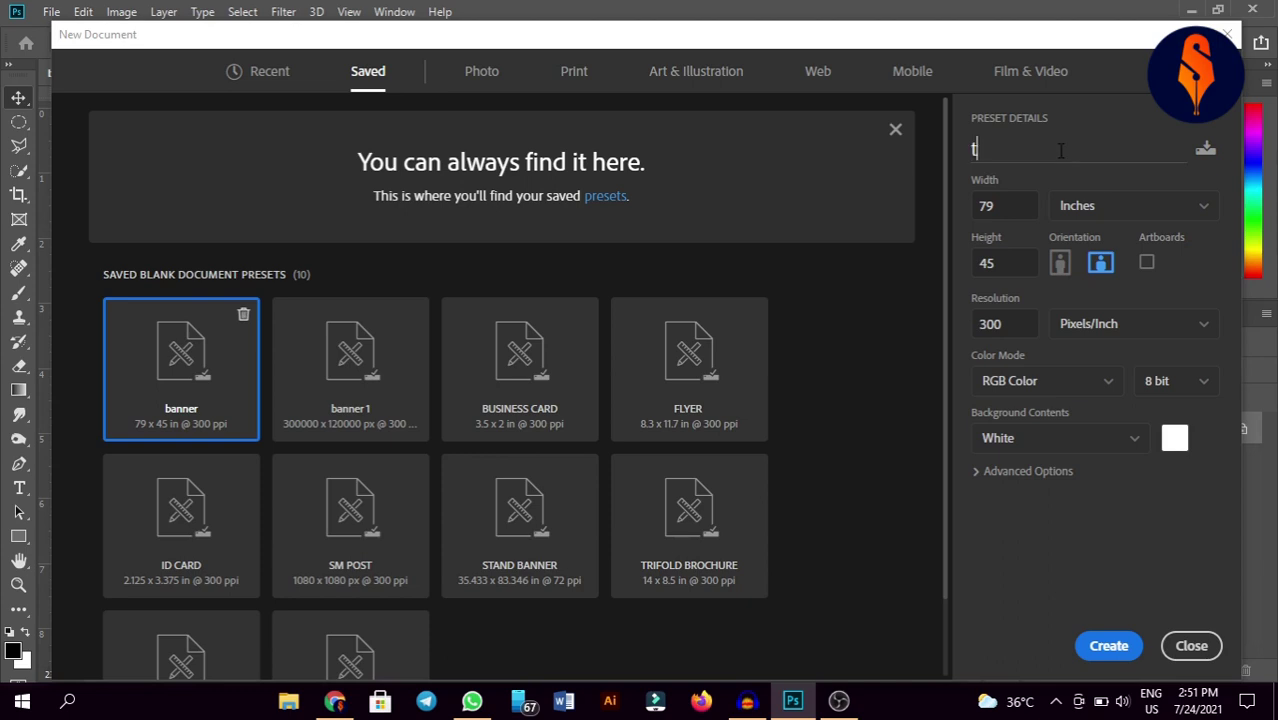
{"action": "type", "text": "fo"}
{"action": "type", "text": "ld br"}
{"action": "type", "text": "oc"}
{"action": "type", "text": "hure"}
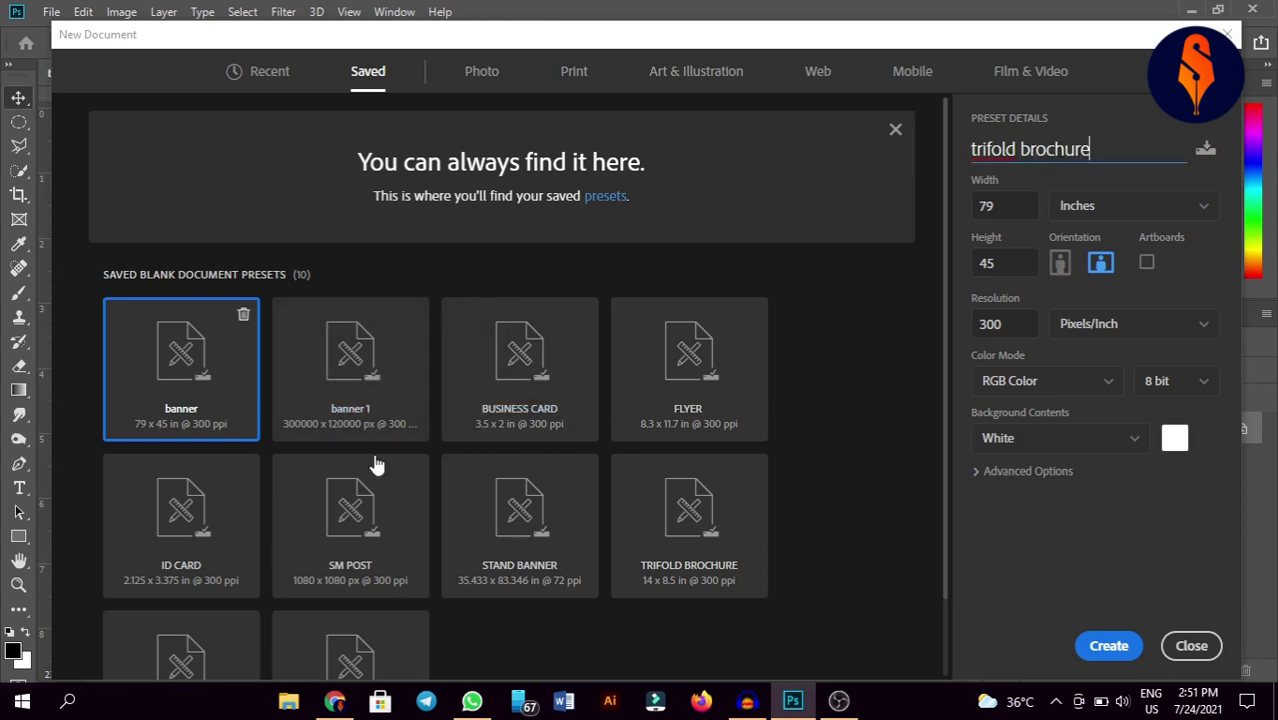
{"action": "scroll", "coordinate": [706, 531], "scroll_direction": "down", "scroll_amount": 2}
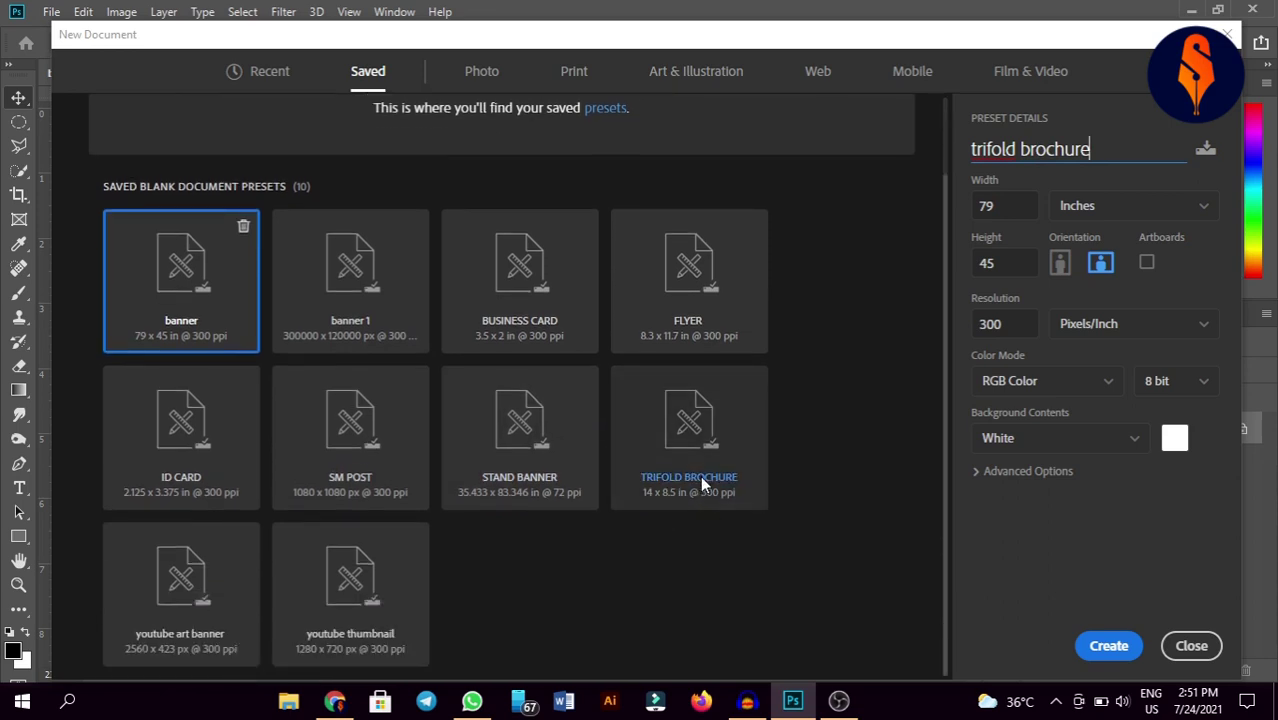
{"action": "left_click", "coordinate": [700, 475]}
{"action": "left_click", "coordinate": [996, 213]}
{"action": "type", "text": "11"}
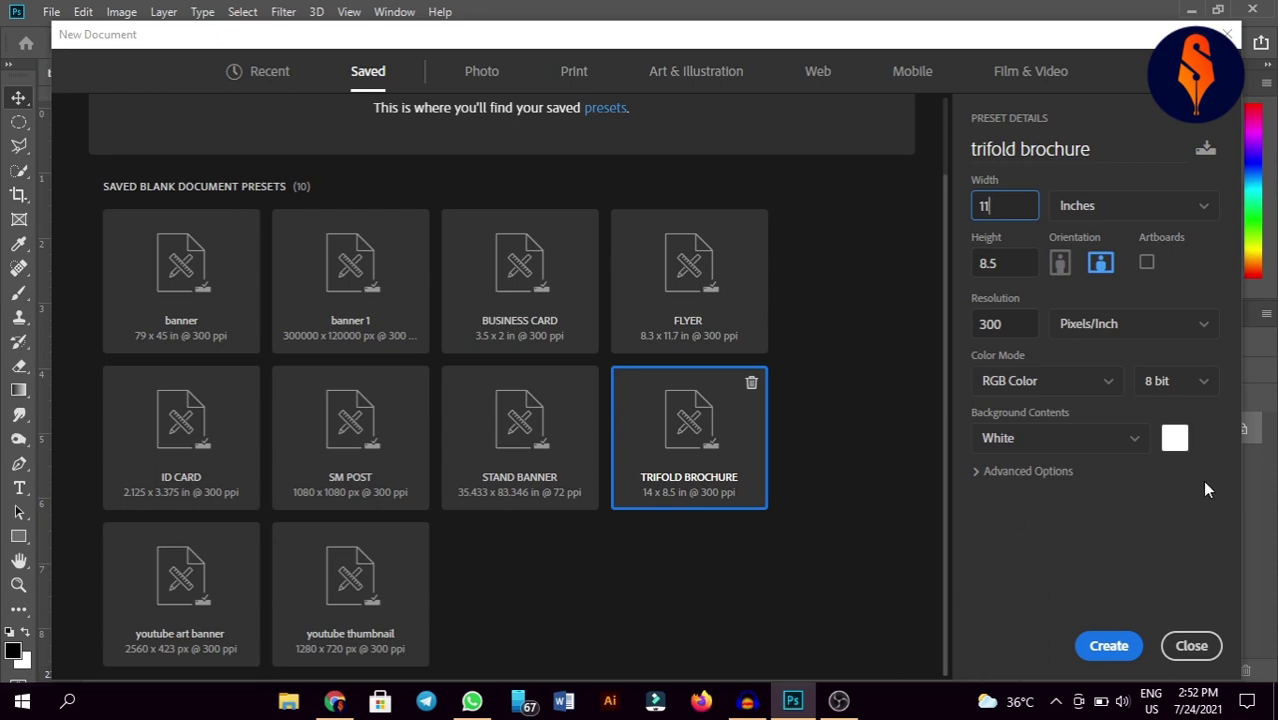
{"action": "left_click", "coordinate": [1108, 646]}
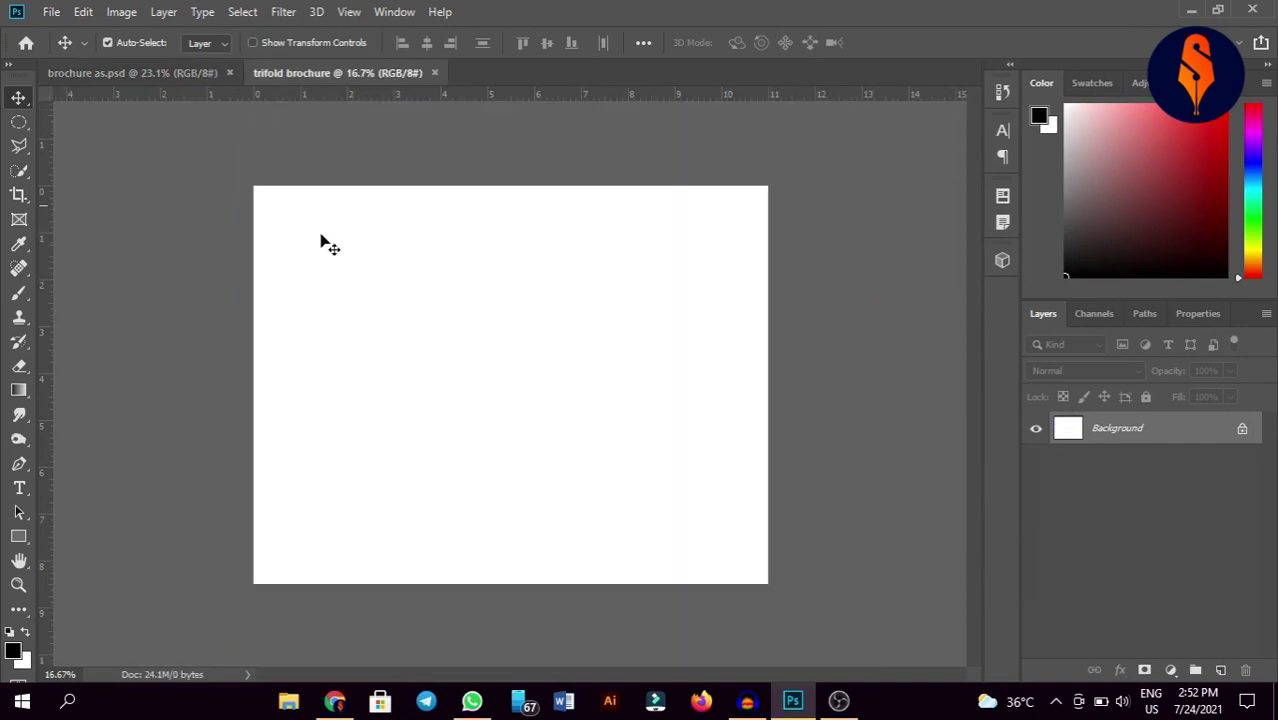
{"action": "left_click", "coordinate": [18, 586]}
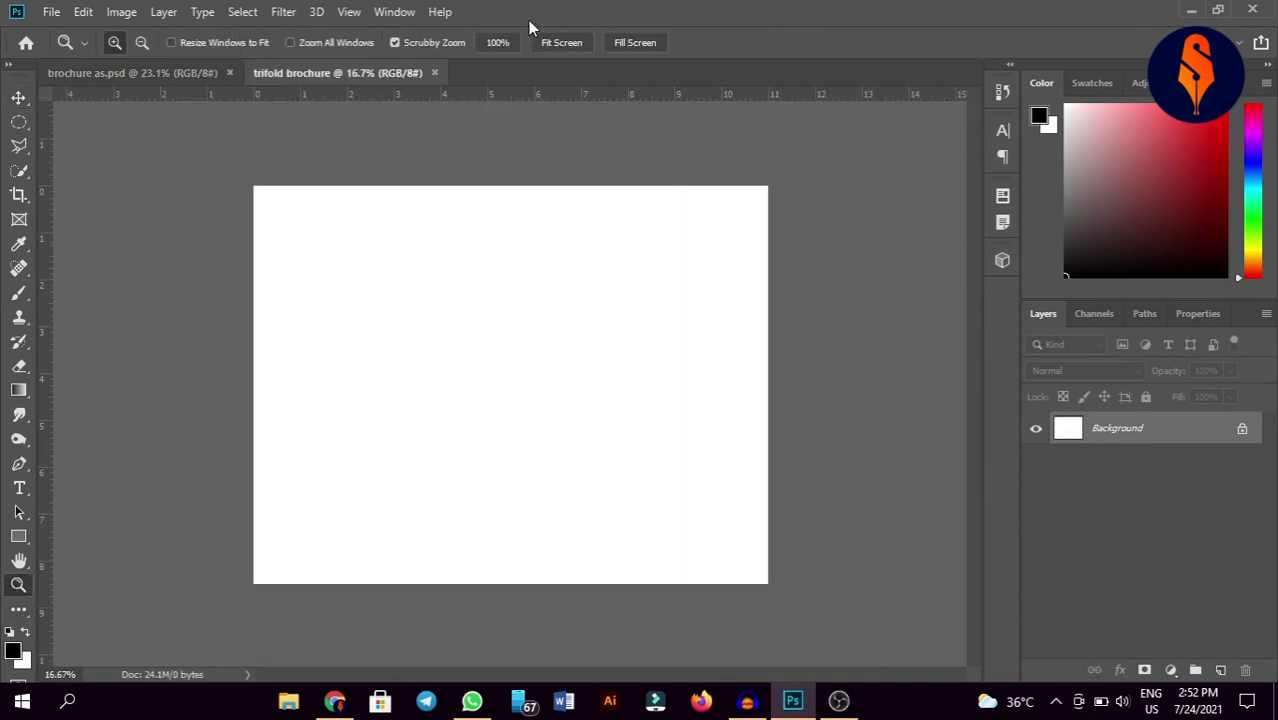
{"action": "left_click", "coordinate": [563, 43]}
{"action": "left_click", "coordinate": [18, 97]}
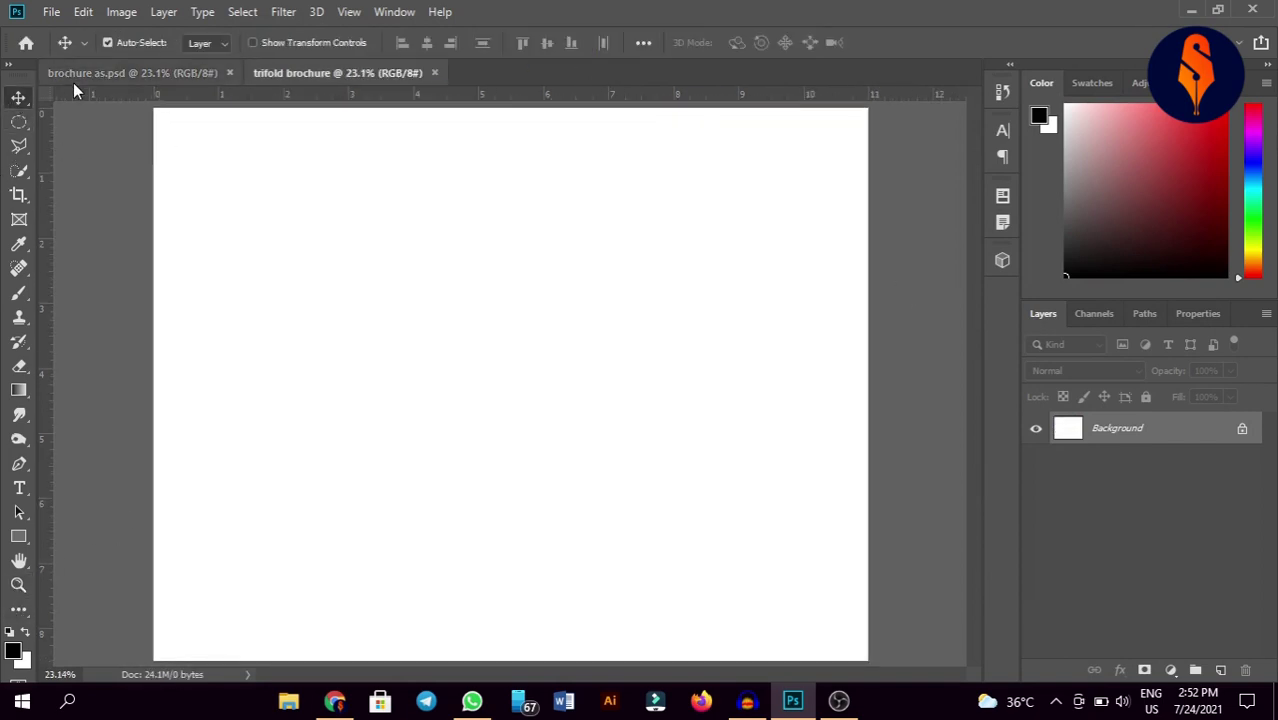
{"action": "left_click", "coordinate": [80, 74]}
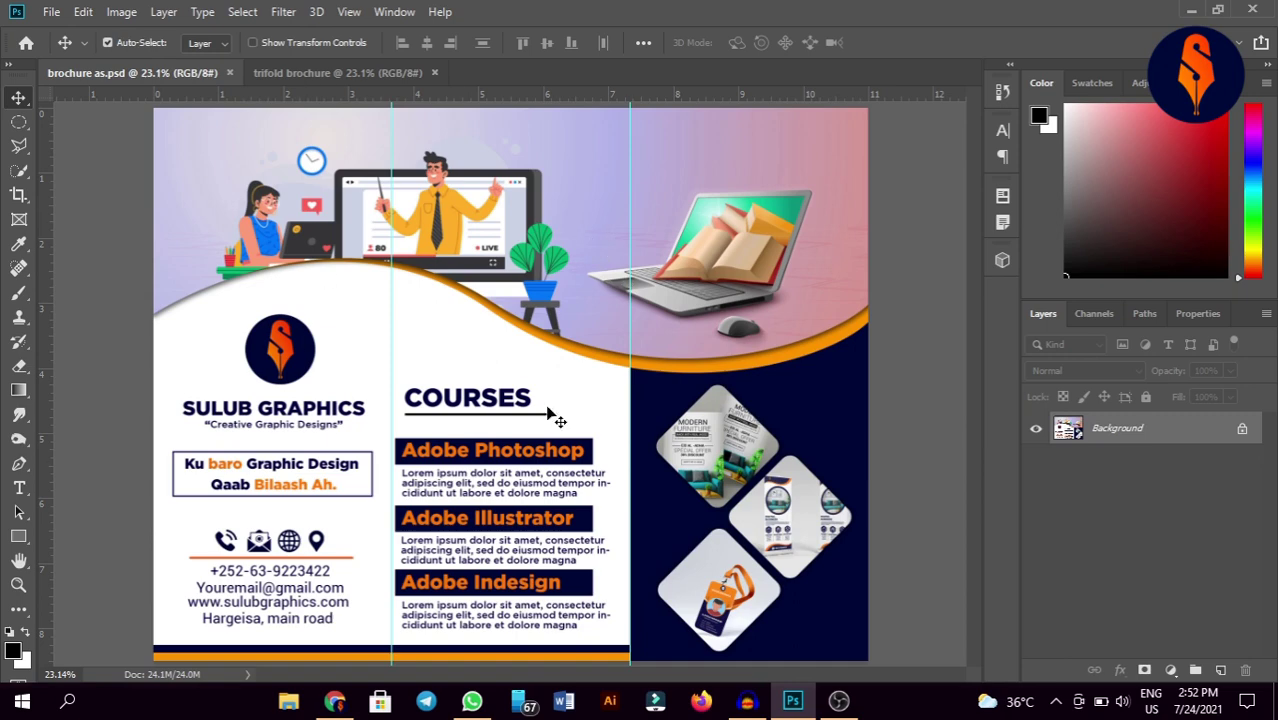
{"action": "left_click", "coordinate": [378, 72]}
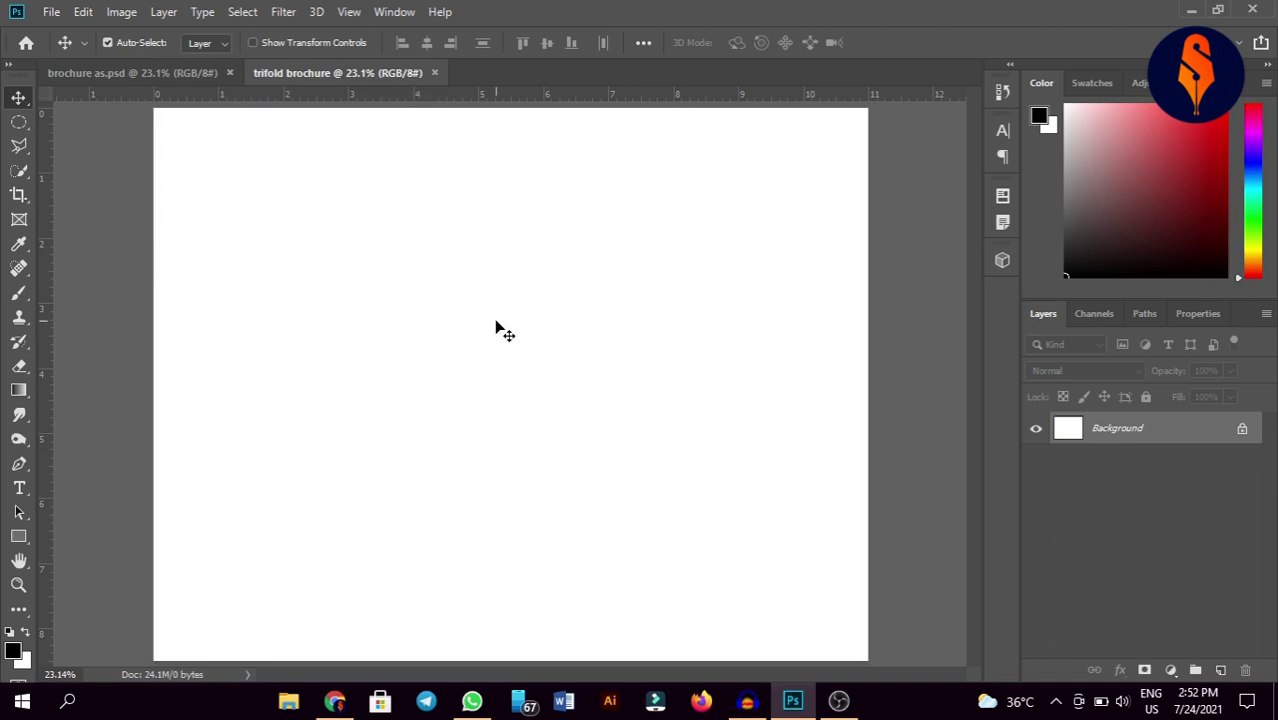
{"action": "left_click", "coordinate": [20, 464]}
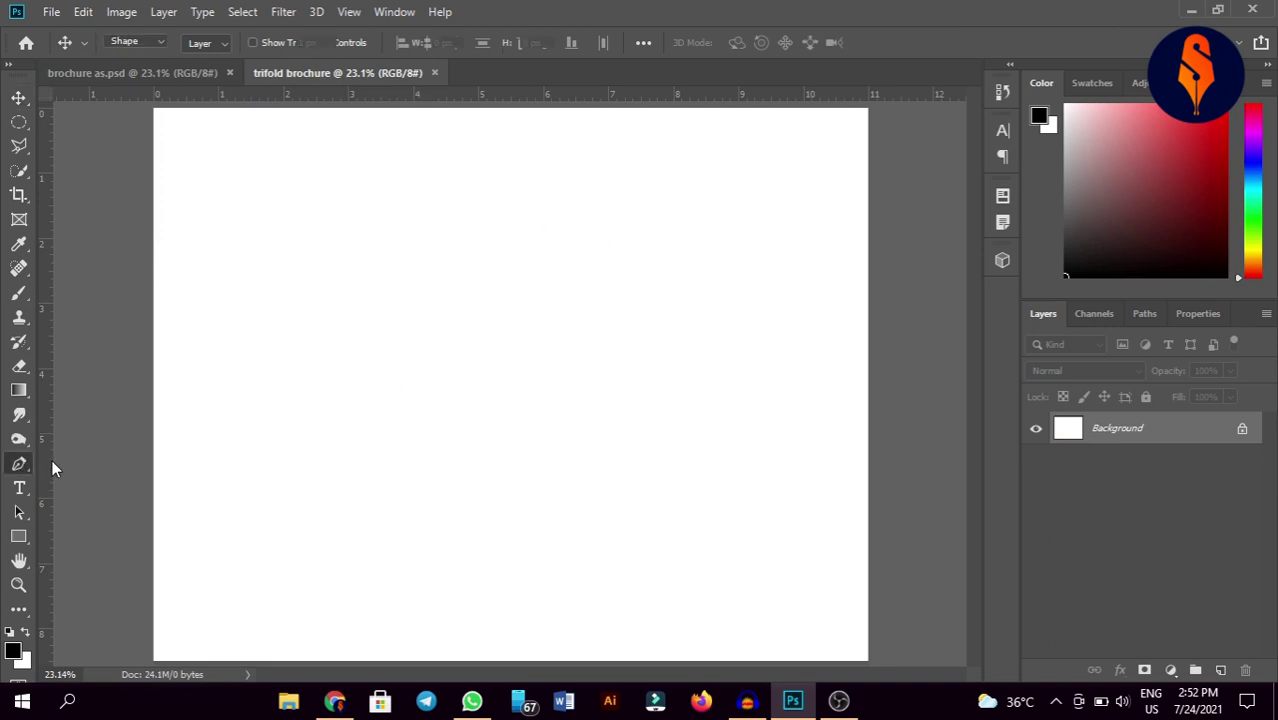
- Place curved Pen anchors across the canvas to form the black shape's wavy lower edge
{"action": "left_click", "coordinate": [155, 281]}
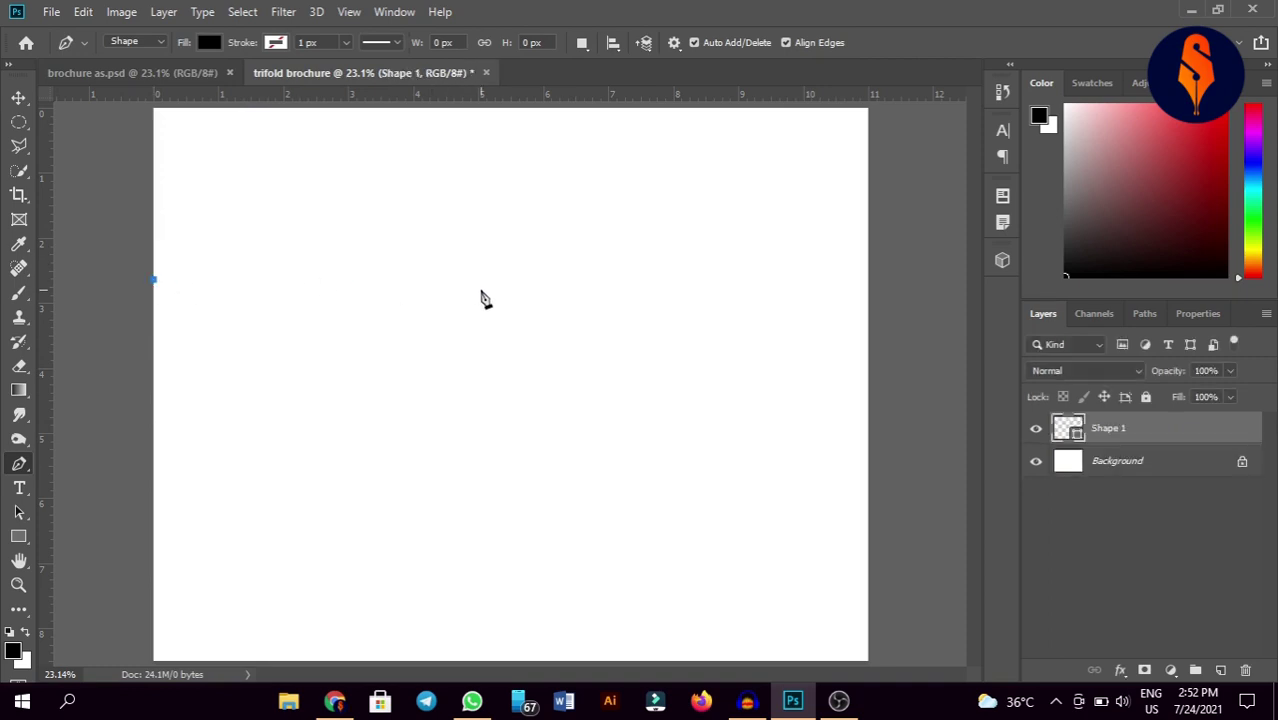
{"action": "left_click_drag", "start_coordinate": [480, 290], "coordinate": [623, 391]}
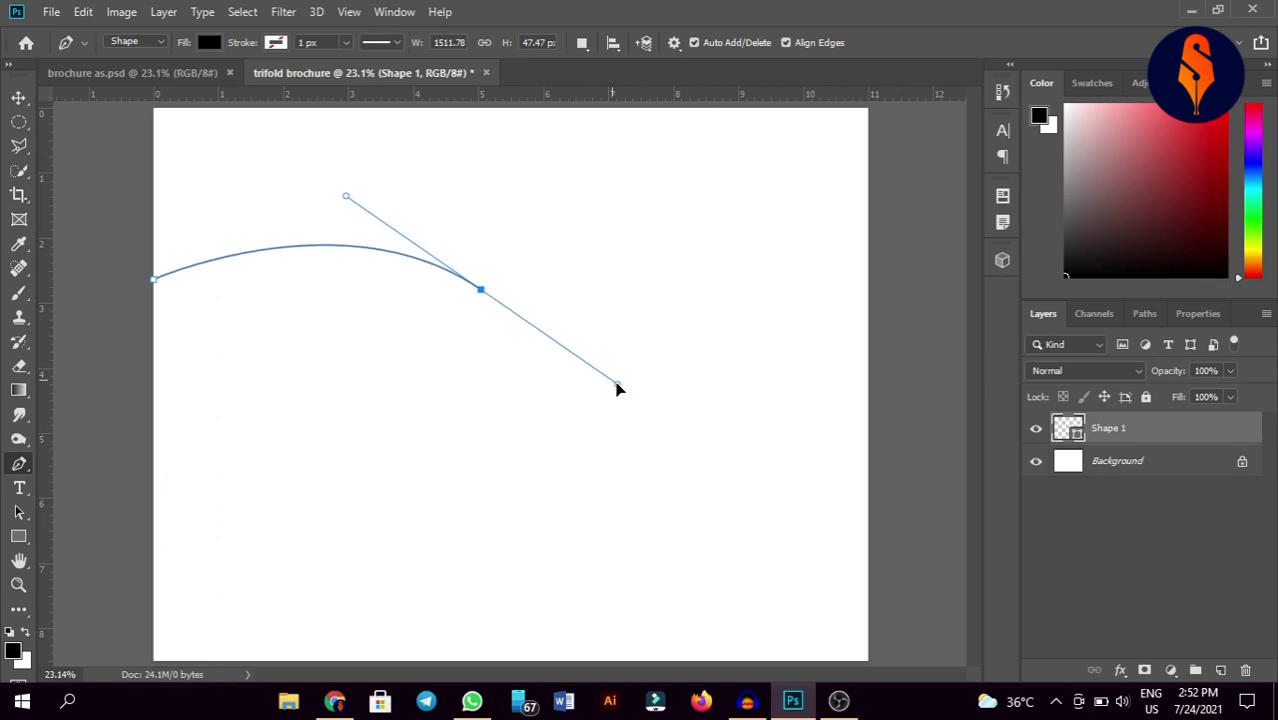
{"action": "left_click", "coordinate": [868, 277]}
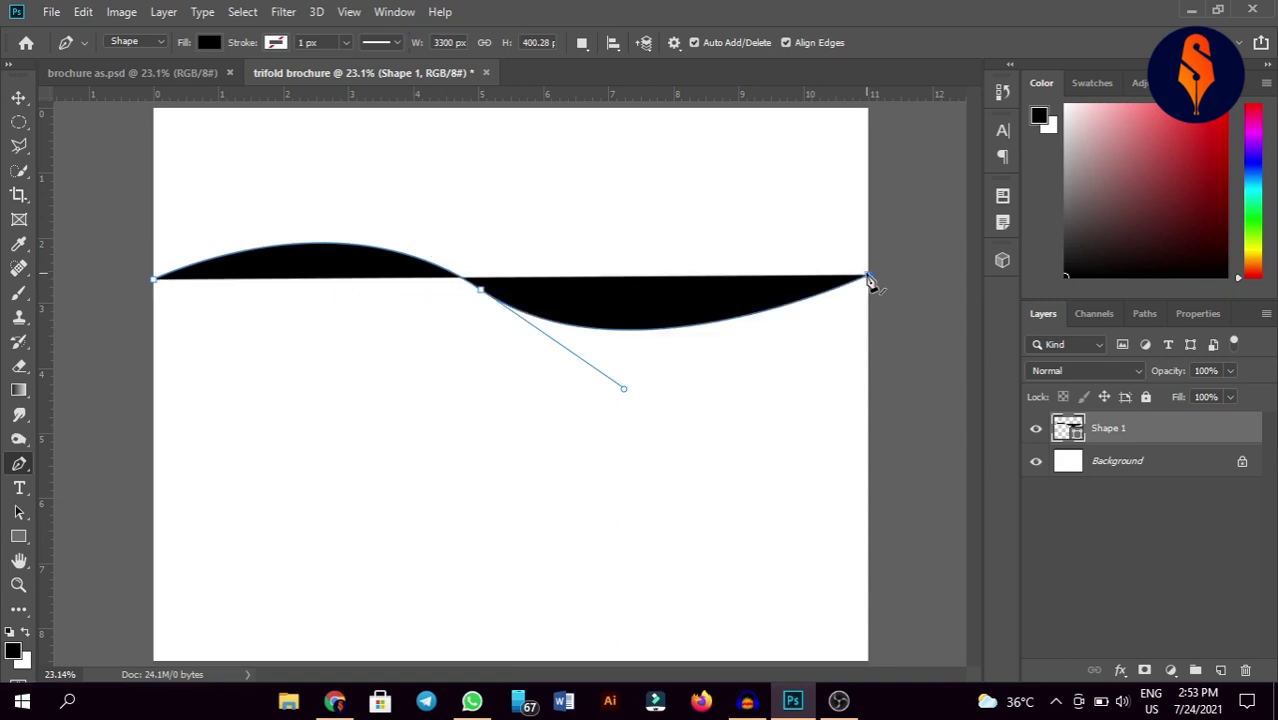
{"action": "key", "text": "ctrl+z"}
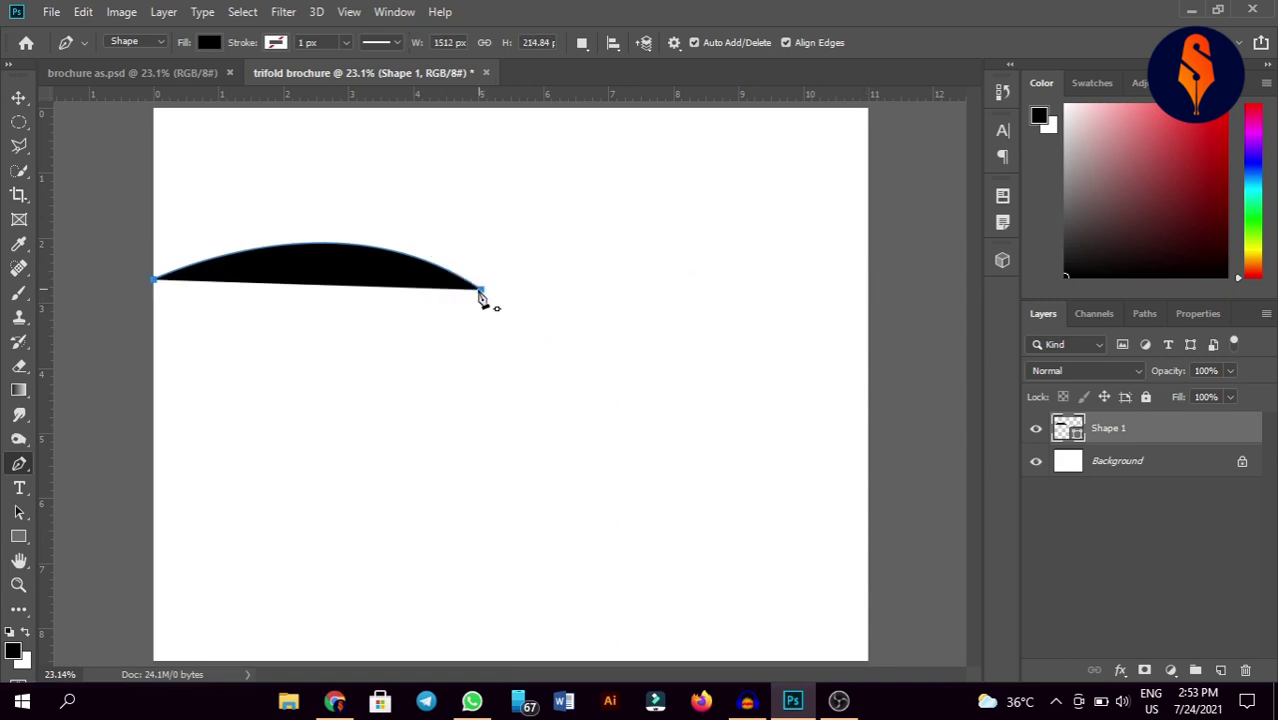
{"action": "left_click", "coordinate": [481, 290]}
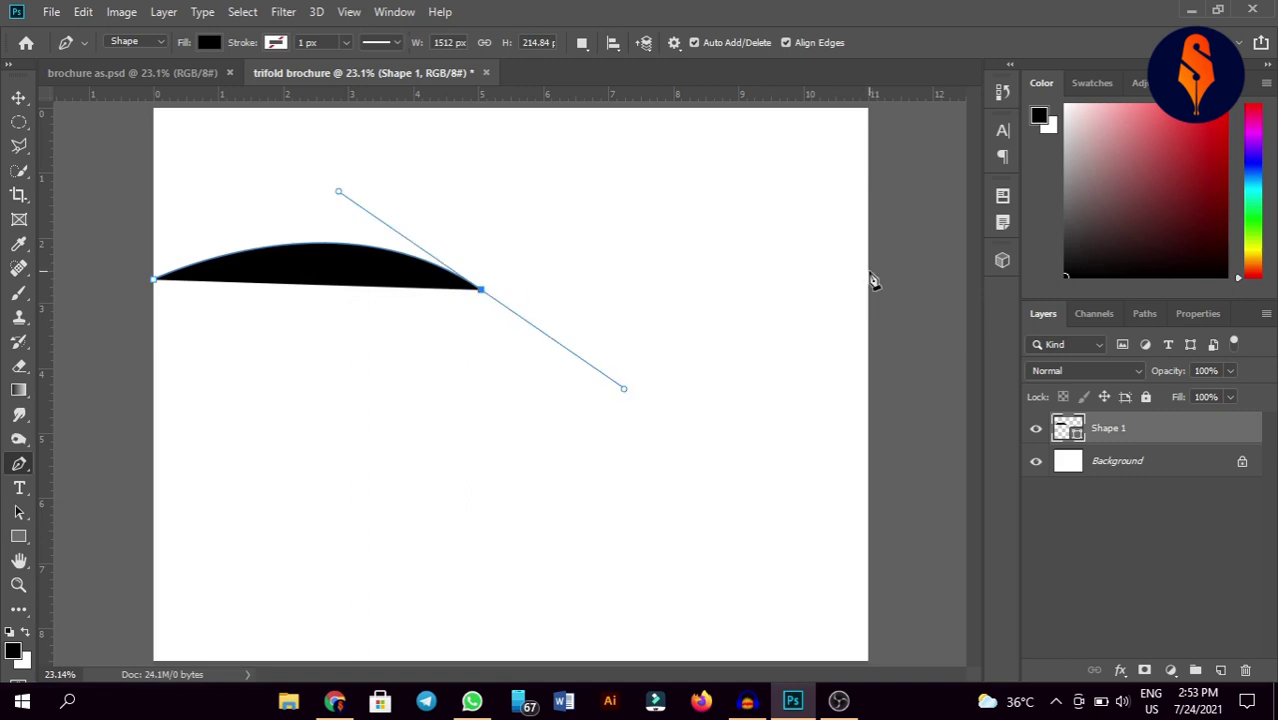
{"action": "left_click_drag", "start_coordinate": [867, 267], "coordinate": [919, 183]}
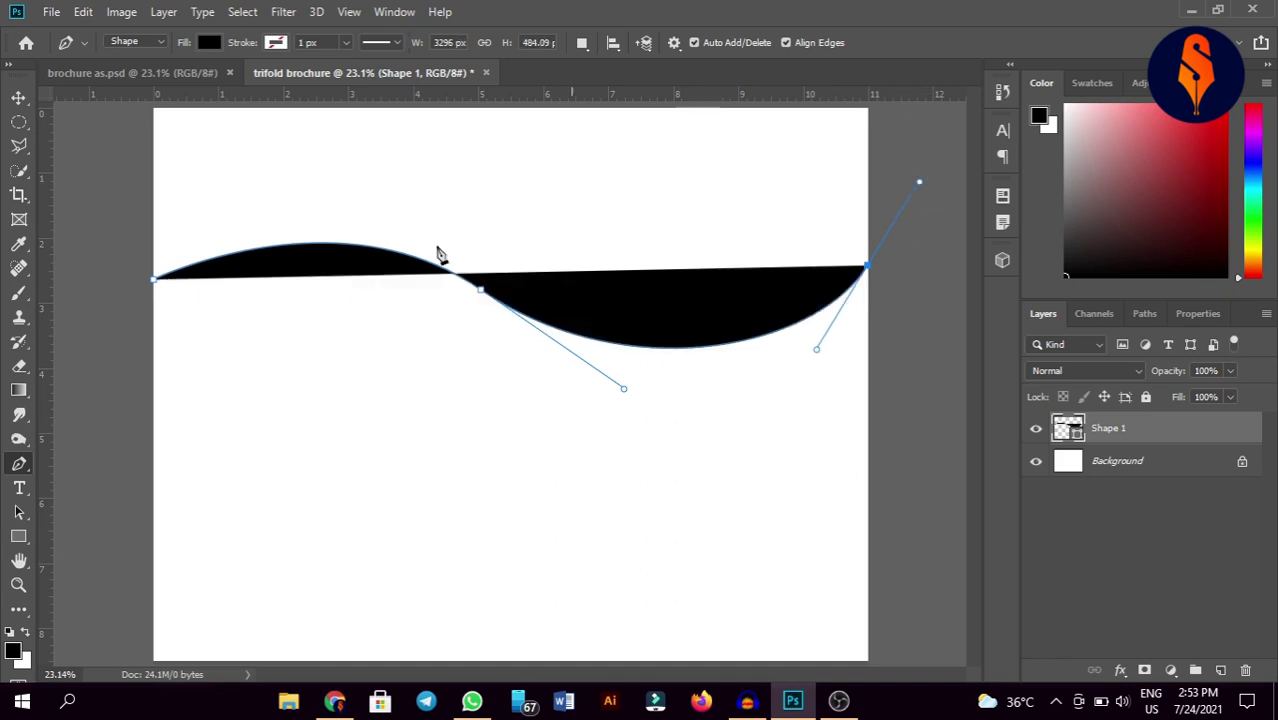
- Extend the black shape past both top corners, close it, and select Shape 1
{"action": "left_click", "coordinate": [18, 585]}
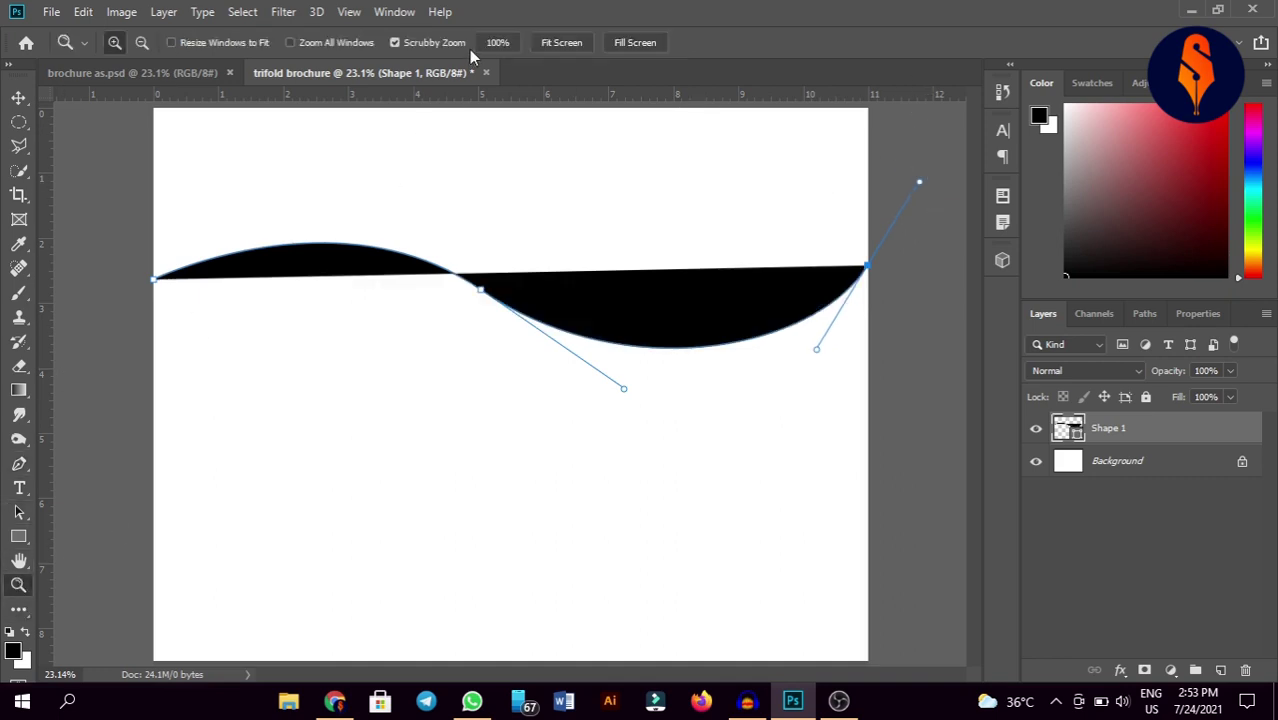
{"action": "left_click_drag", "start_coordinate": [602, 394], "coordinate": [595, 386]}
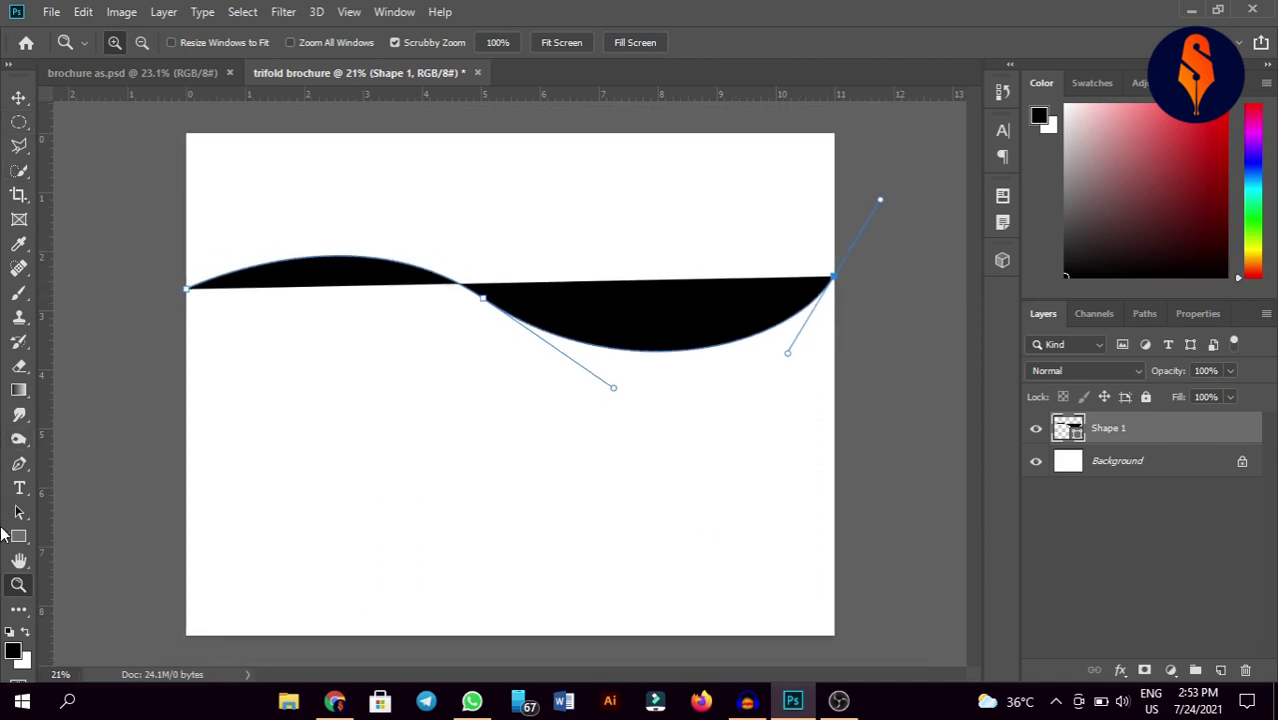
{"action": "left_click", "coordinate": [18, 463]}
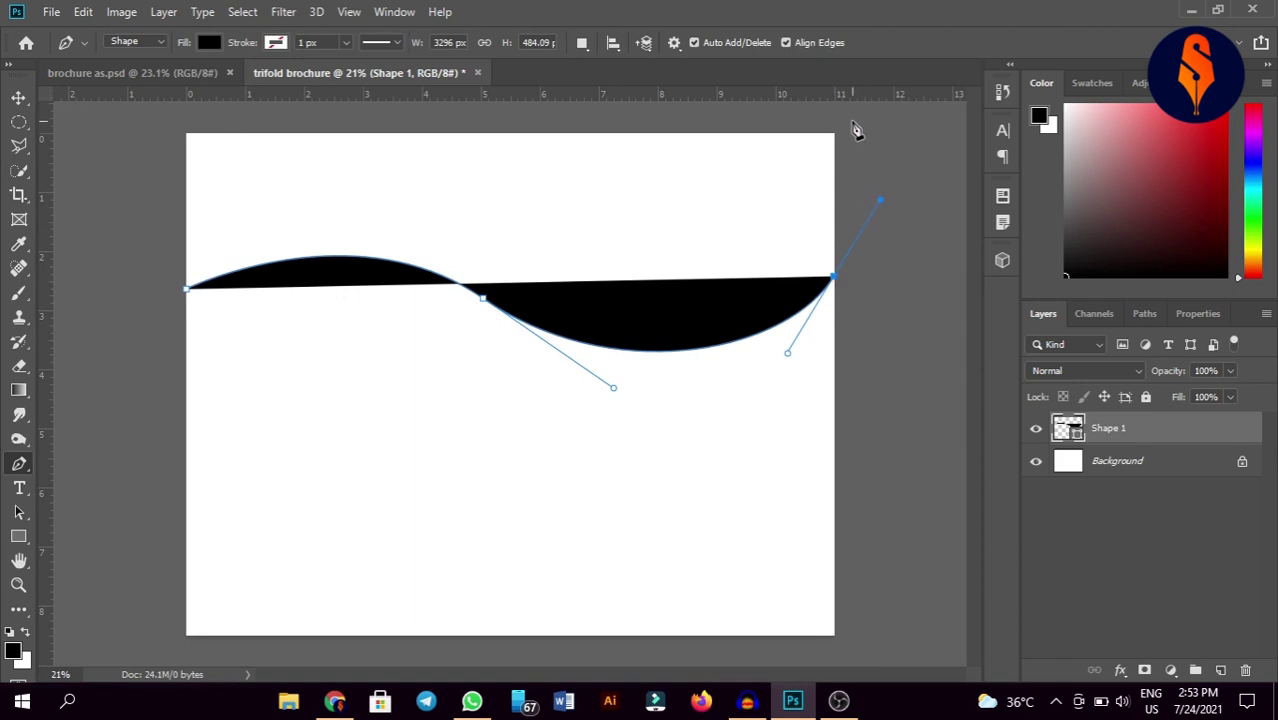
{"action": "left_click_drag", "start_coordinate": [851, 117], "coordinate": [787, 130]}
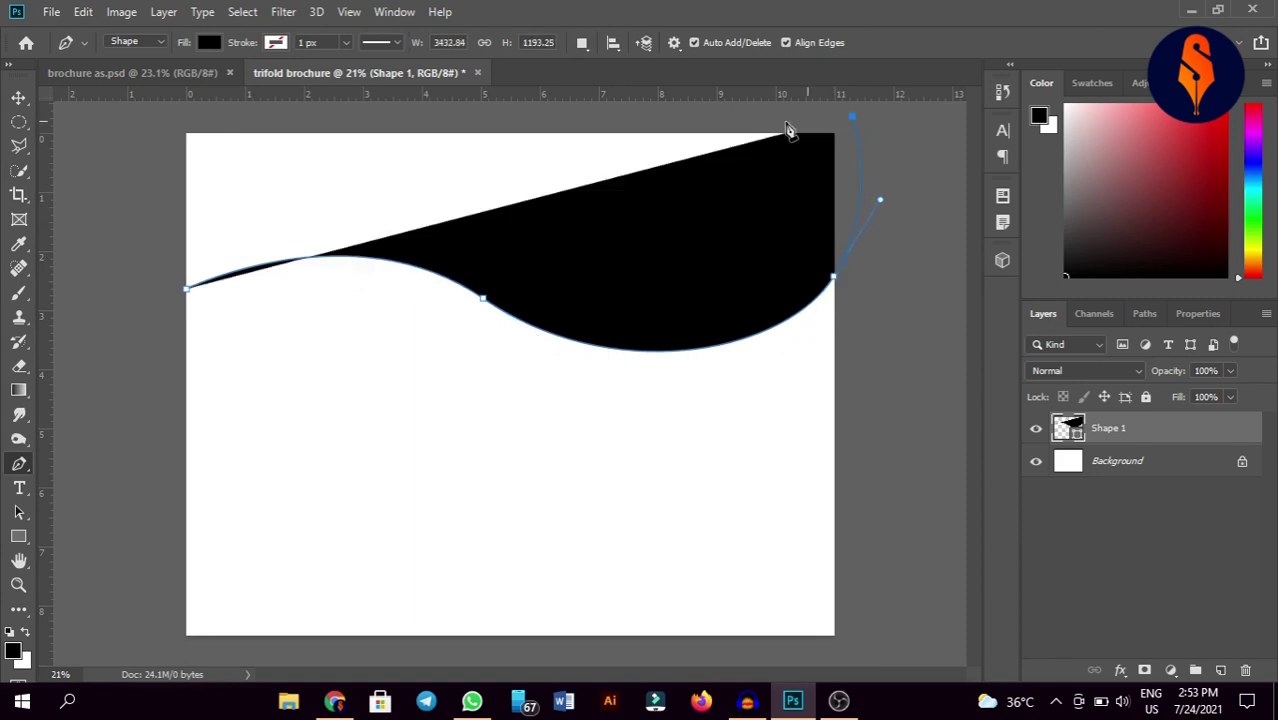
{"action": "left_click", "coordinate": [176, 108]}
{"action": "left_click", "coordinate": [181, 282]}
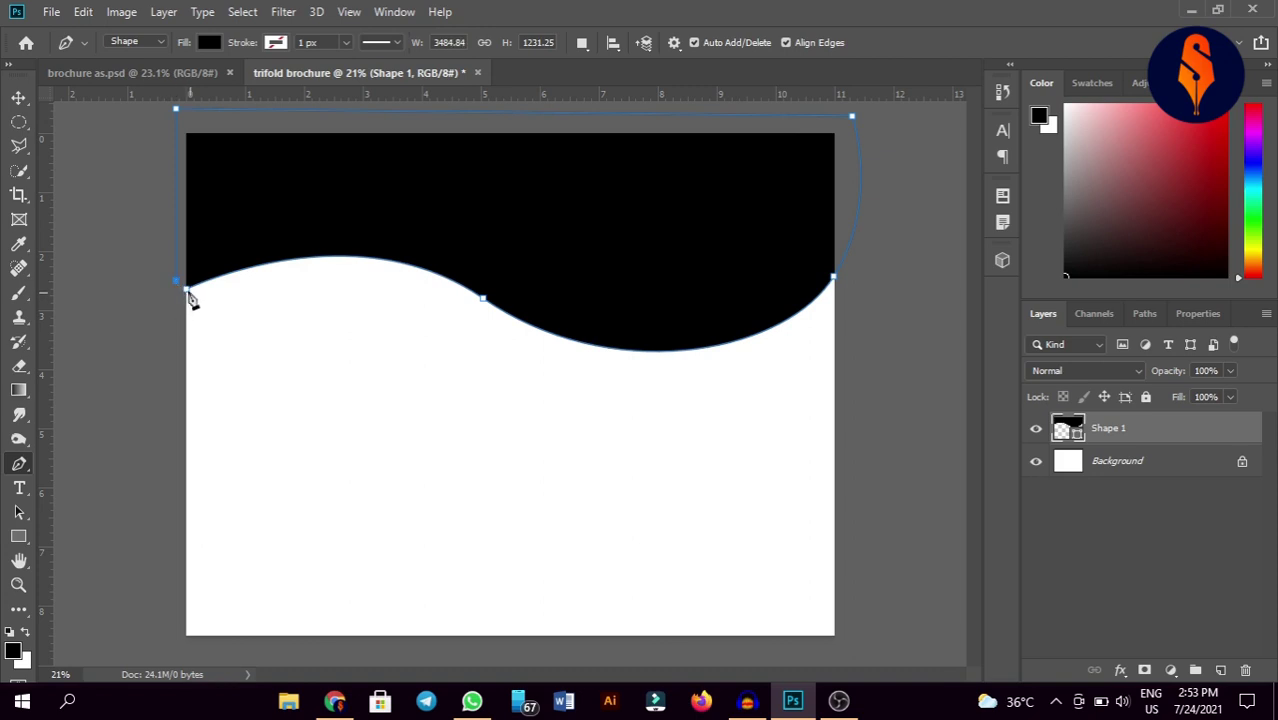
{"action": "left_click", "coordinate": [19, 98]}
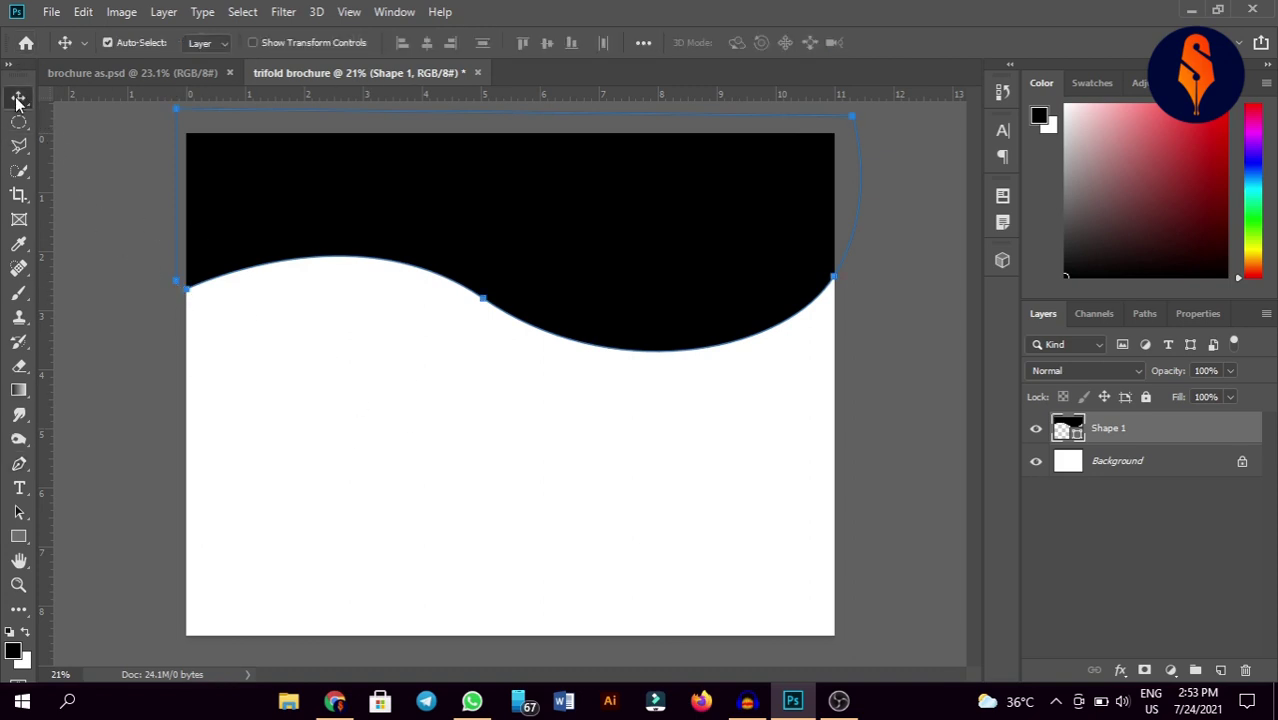
{"action": "left_click", "coordinate": [540, 400]}
{"action": "left_click", "coordinate": [662, 286]}
- Duplicate Shape 1 and change the original layer's fill to orange (around ffa800)
{"action": "key", "text": "ctrl+j"}
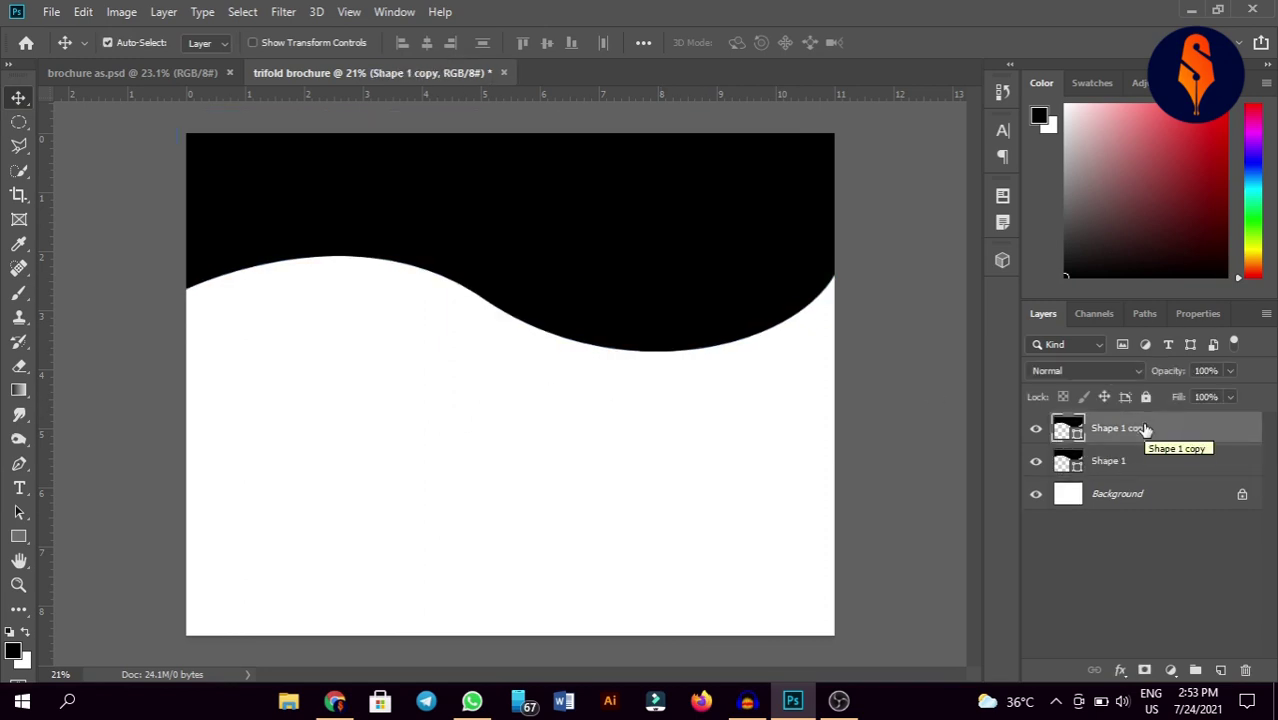
{"action": "left_click", "coordinate": [1137, 471]}
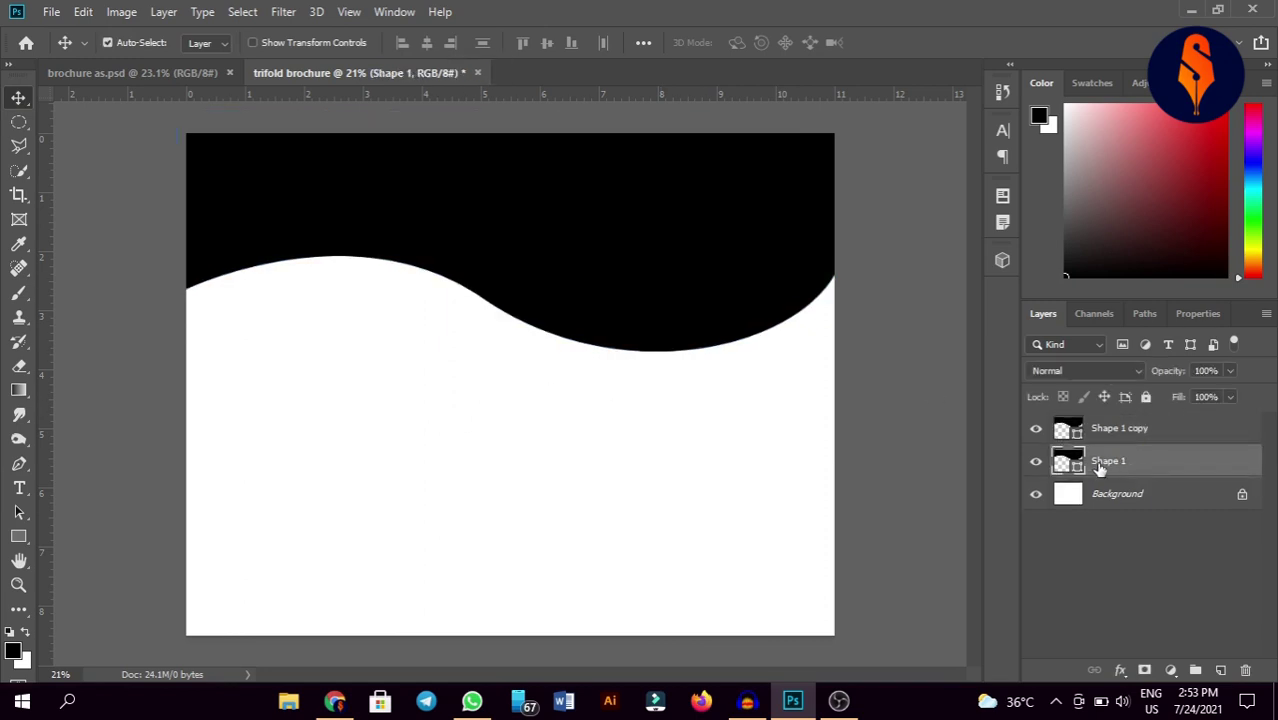
{"action": "double_click", "coordinate": [1068, 463]}
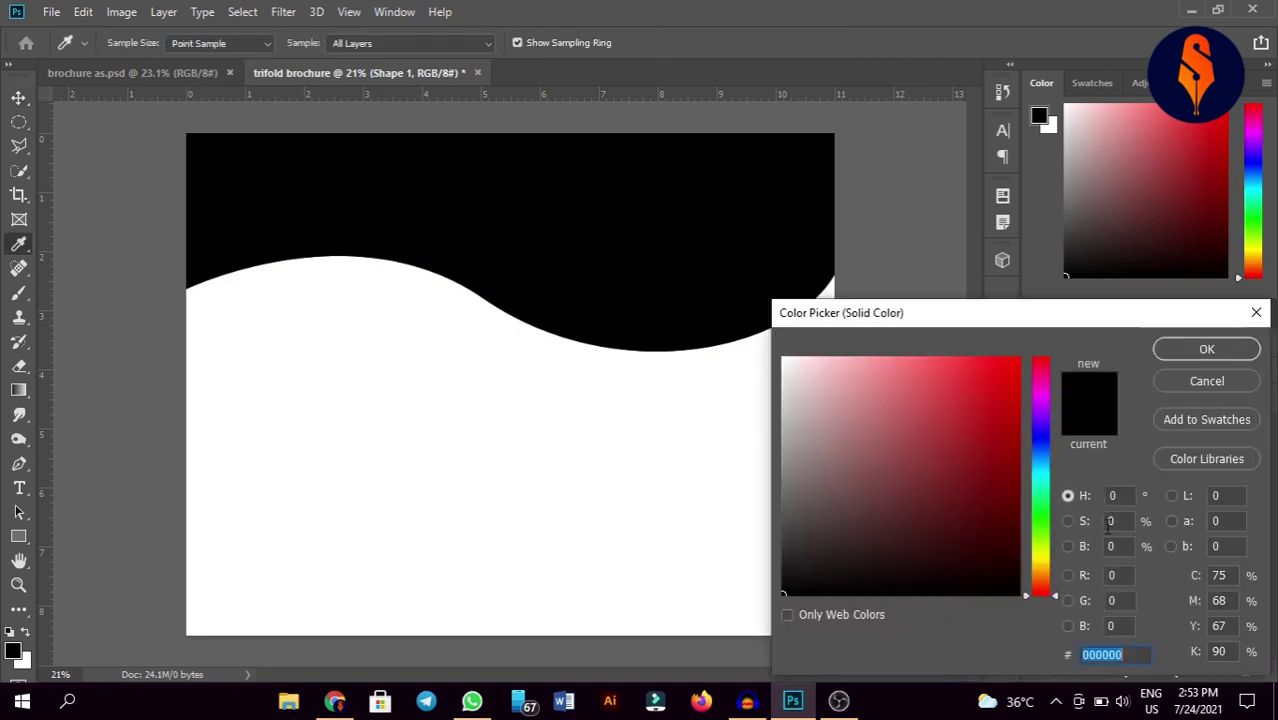
{"action": "left_click_drag", "start_coordinate": [1040, 574], "coordinate": [1042, 570]}
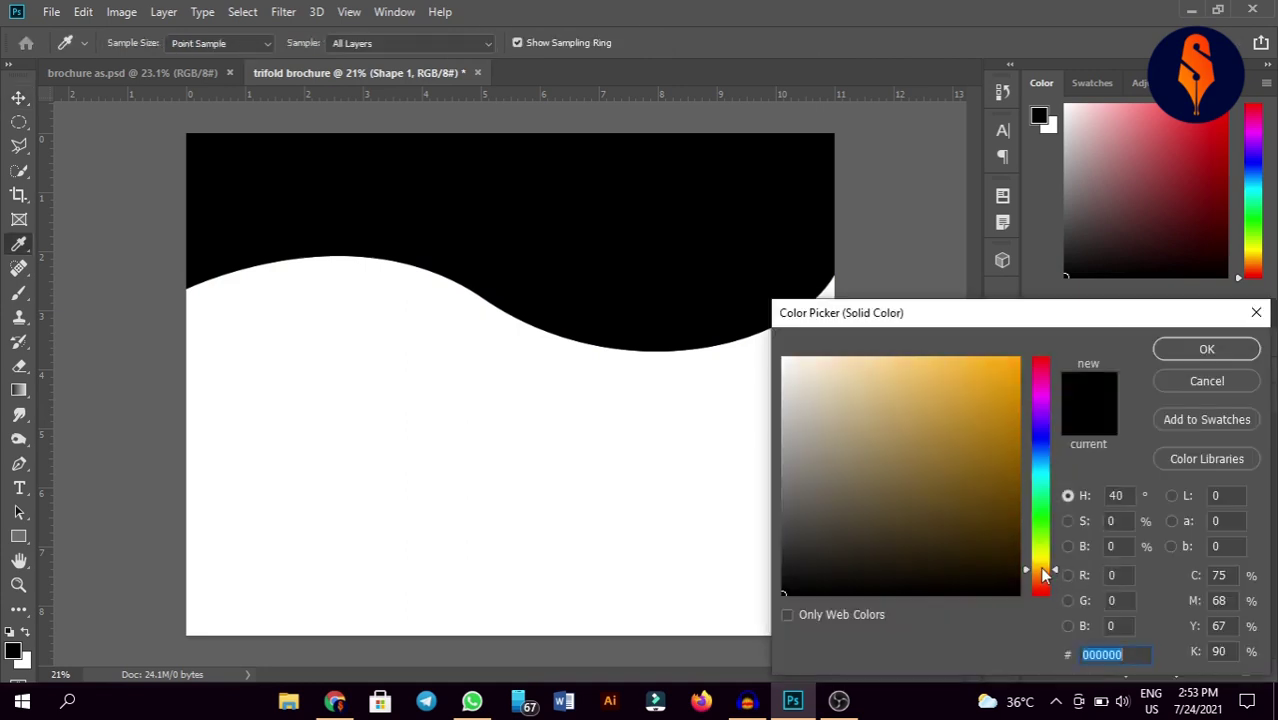
{"action": "type", "text": "ffa800"}
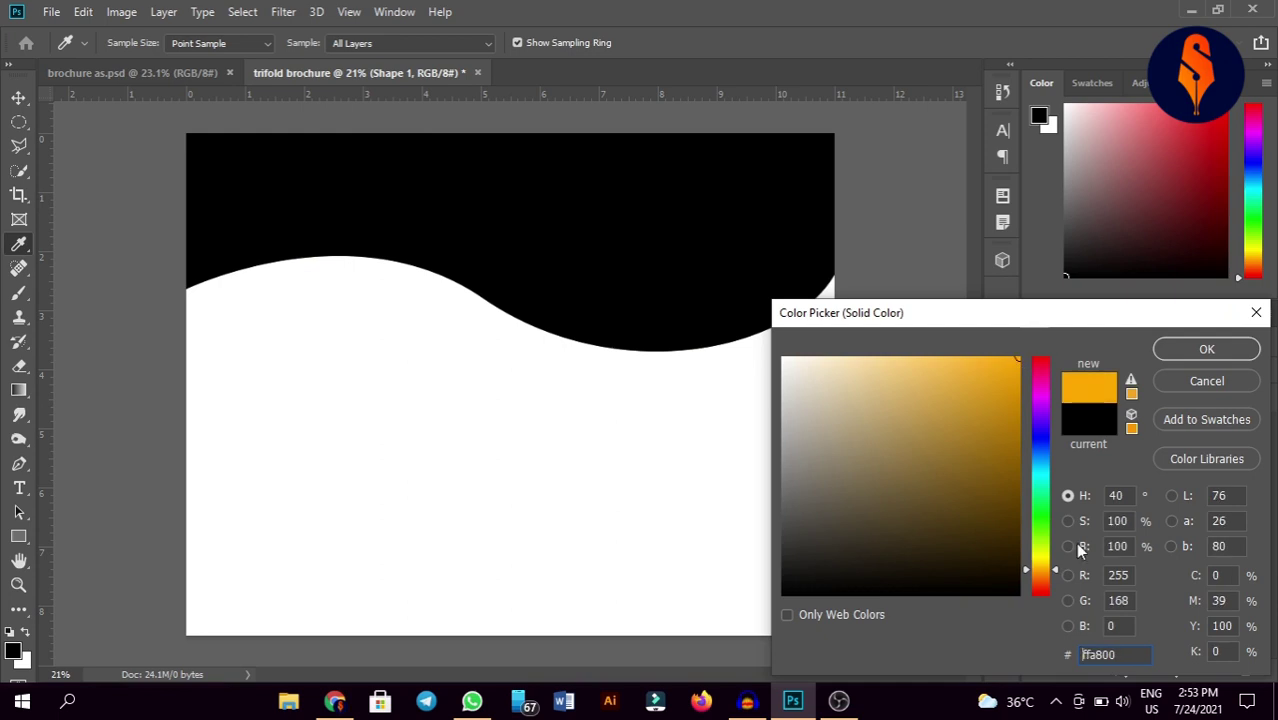
{"action": "left_click", "coordinate": [1046, 575]}
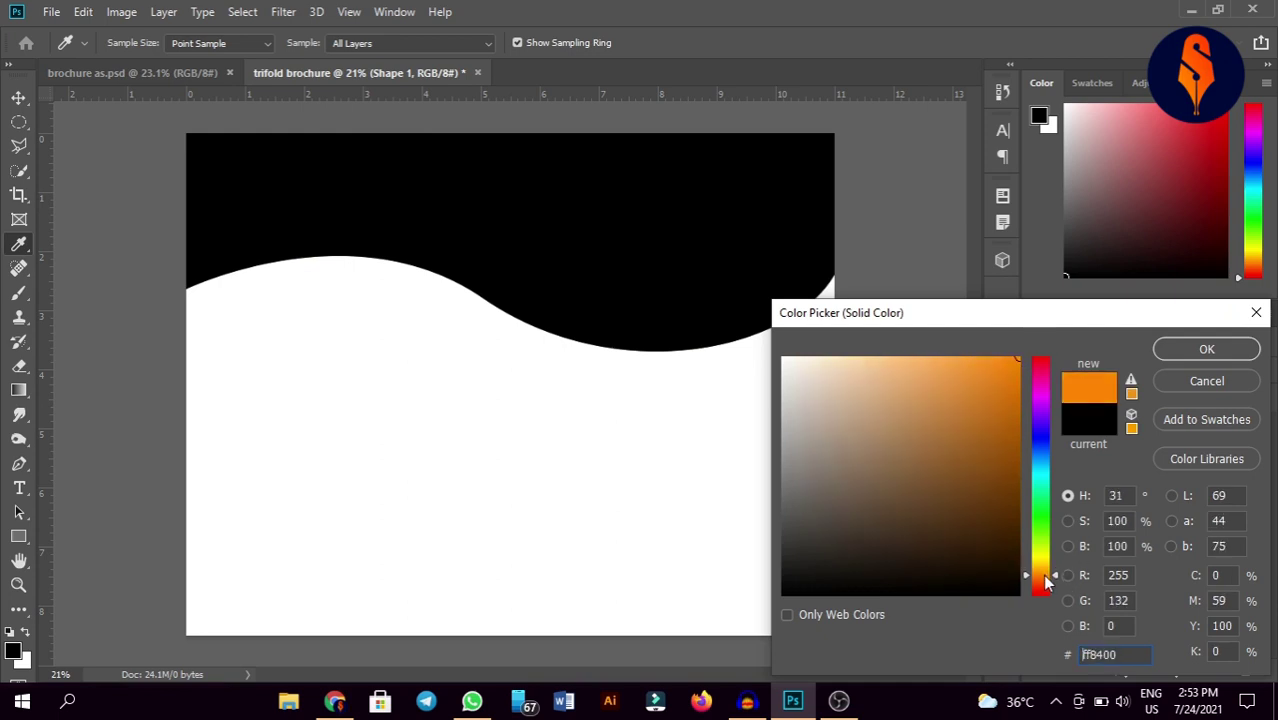
{"action": "left_click", "coordinate": [1207, 349]}
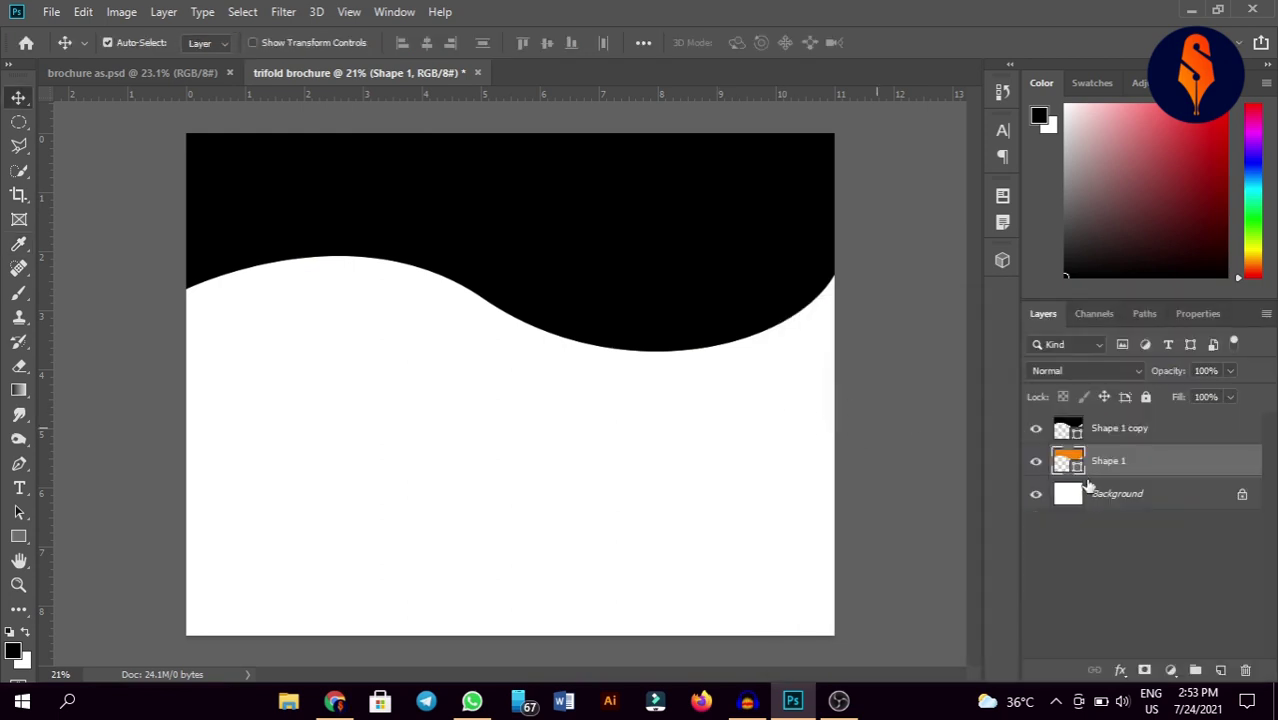
- Nudge the orange wave down and rotate it about 3° clockwise
{"action": "key", "text": "Down"}
{"action": "key", "text": "Down"}
{"action": "key", "text": "Down"}
{"action": "key", "text": "Down"}
{"action": "key", "text": "Down"}
{"action": "key", "text": "Down"}
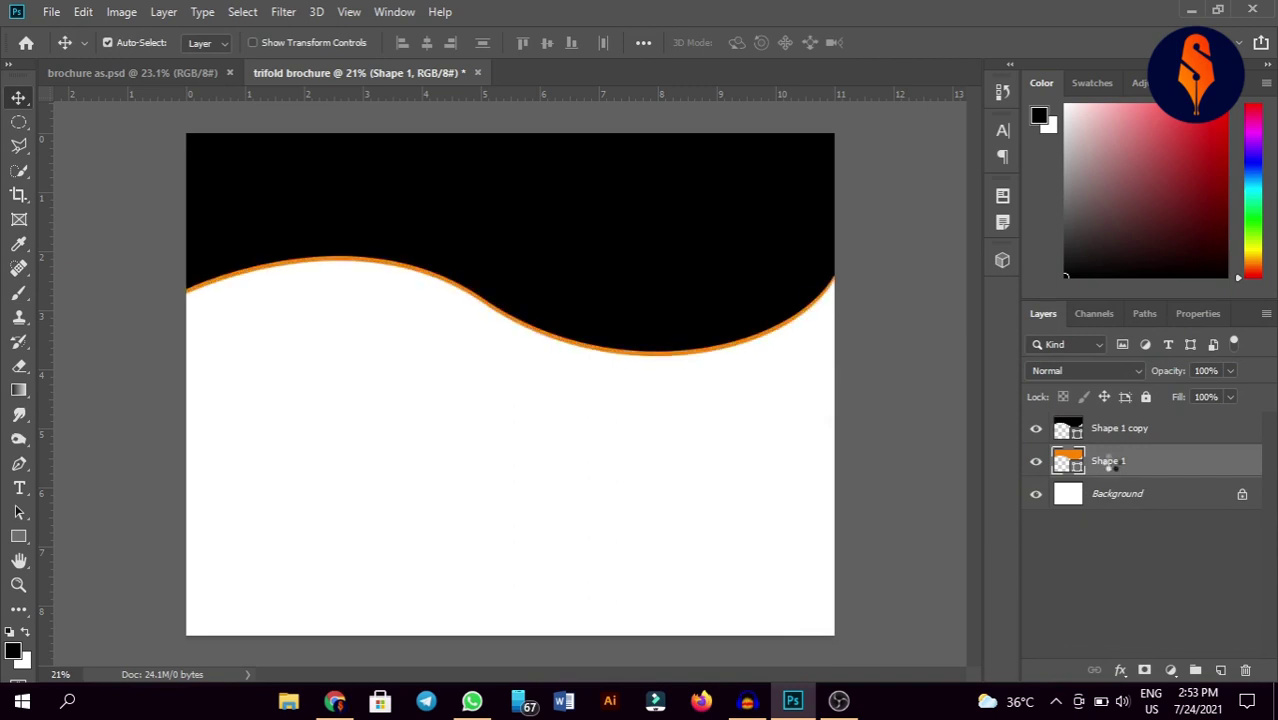
{"action": "key", "text": "Down"}
{"action": "key", "text": "Down"}
{"action": "key", "text": "Down"}
{"action": "key", "text": "Down"}
{"action": "key", "text": "Down"}
{"action": "key", "text": "Down"}
{"action": "key", "text": "Down"}
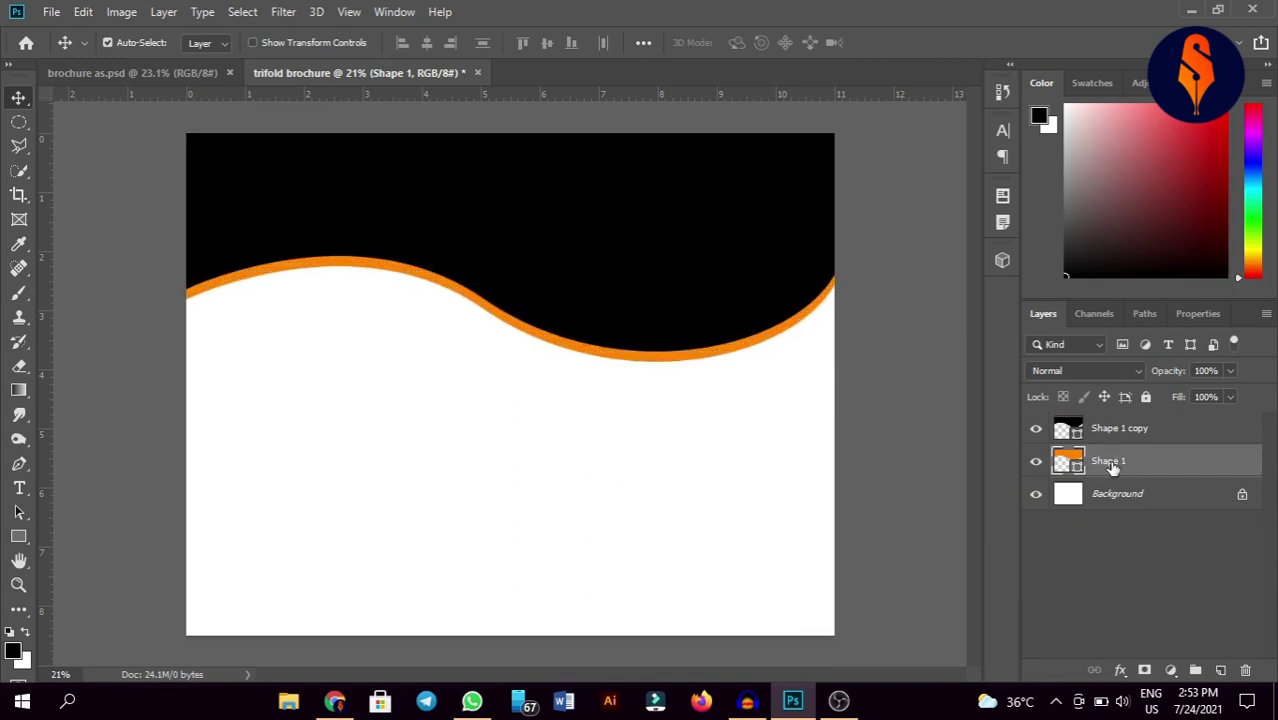
{"action": "key", "text": "ctrl+t"}
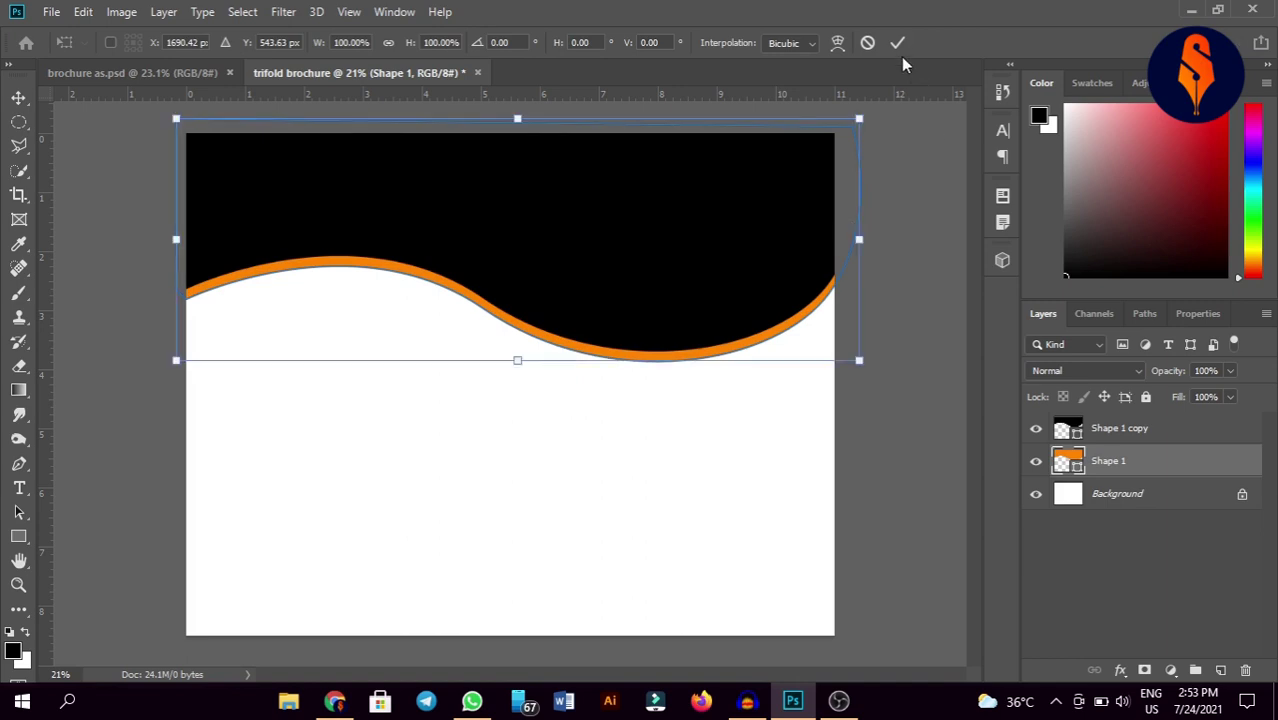
{"action": "left_click_drag", "start_coordinate": [876, 118], "coordinate": [877, 139]}
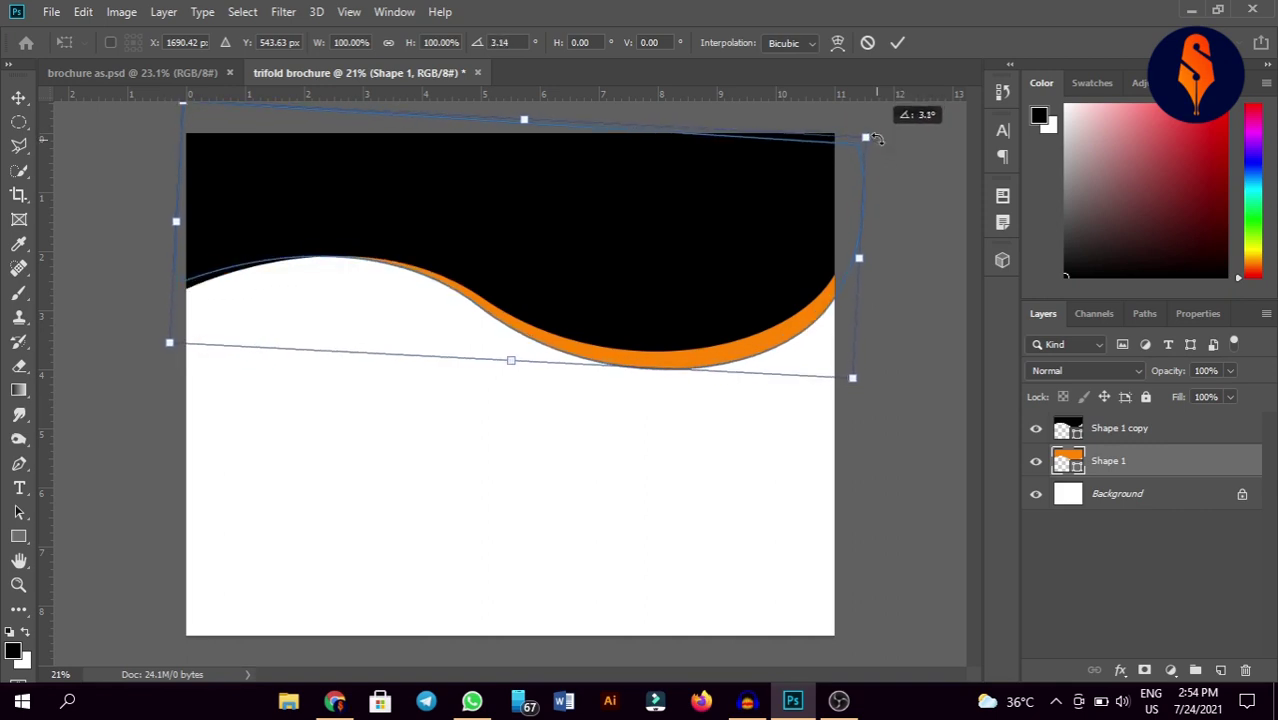
{"action": "left_click", "coordinate": [897, 42]}
{"action": "left_click", "coordinate": [903, 275]}
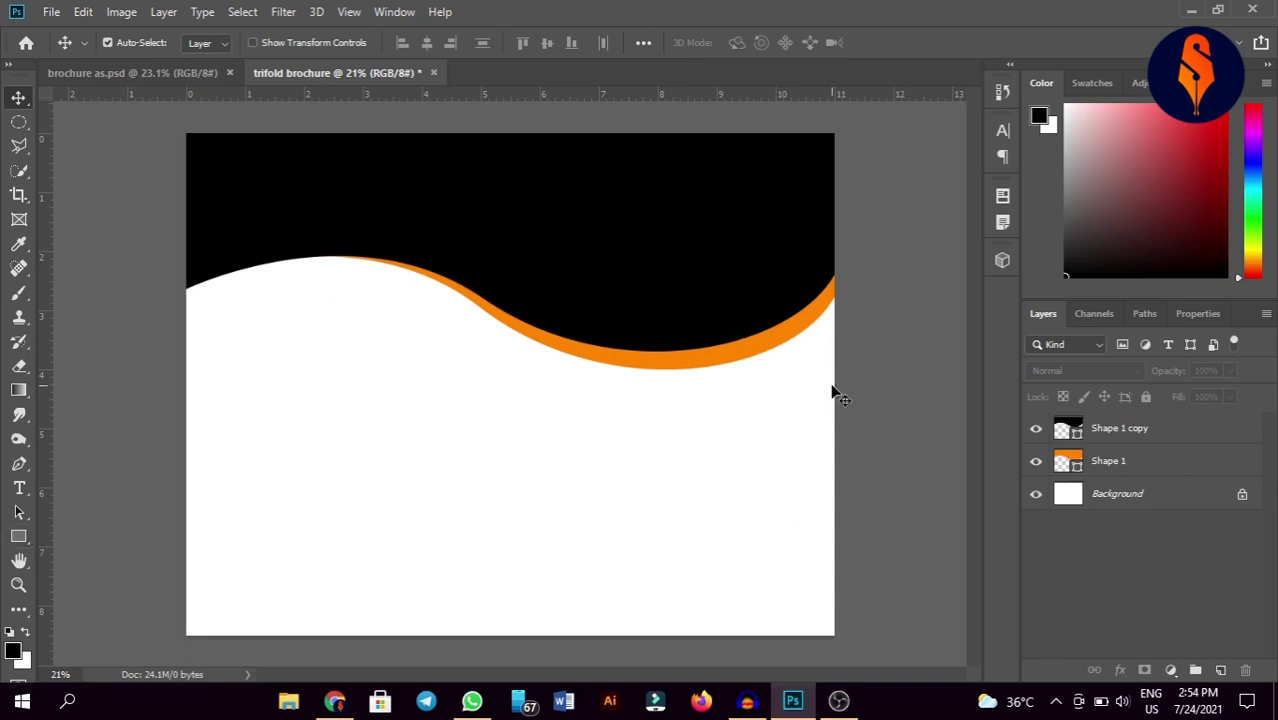
- Check the reference brochure, then pick the diamond in the Custom Shape Tool
{"action": "left_click", "coordinate": [168, 72]}
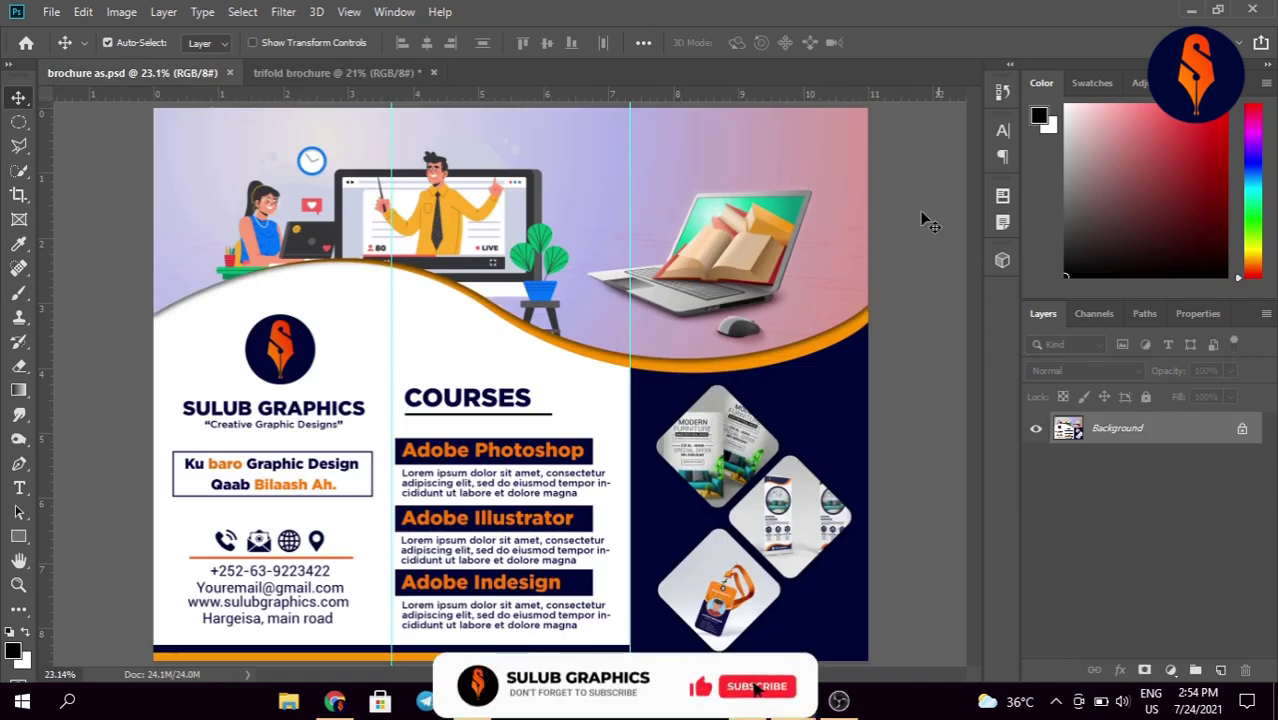
{"action": "left_click", "coordinate": [336, 73]}
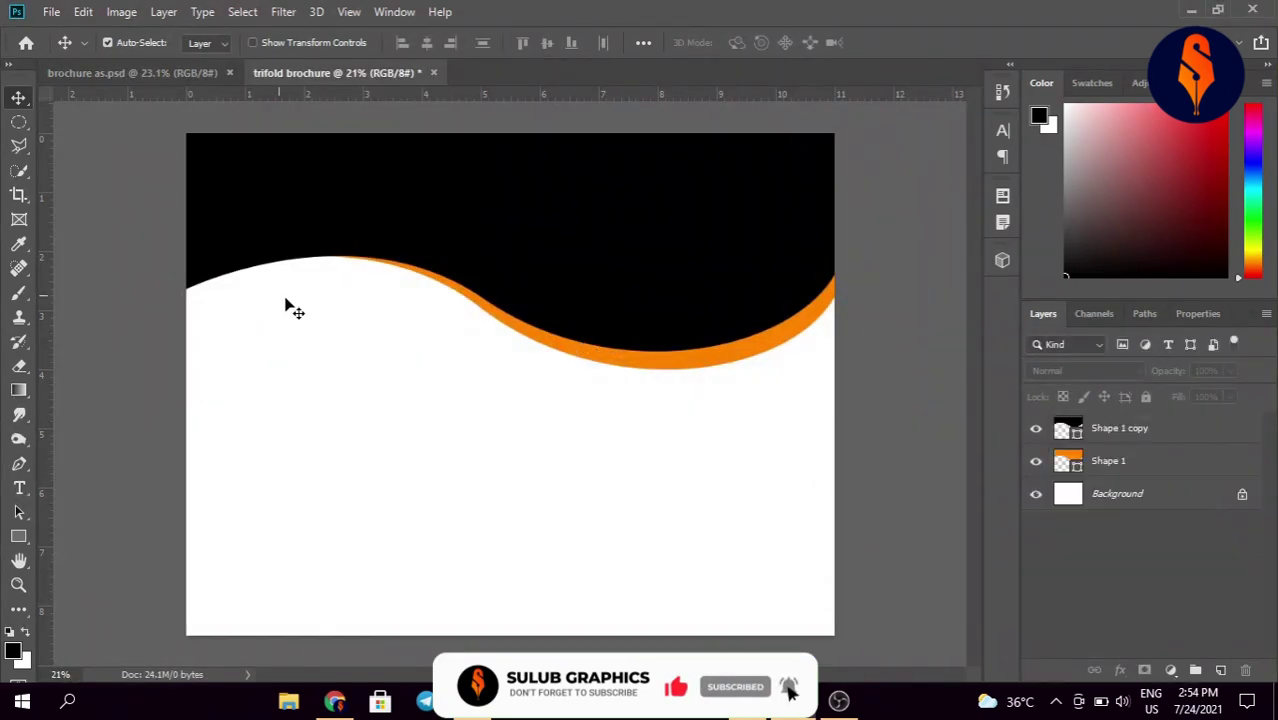
{"action": "left_click", "coordinate": [20, 537]}
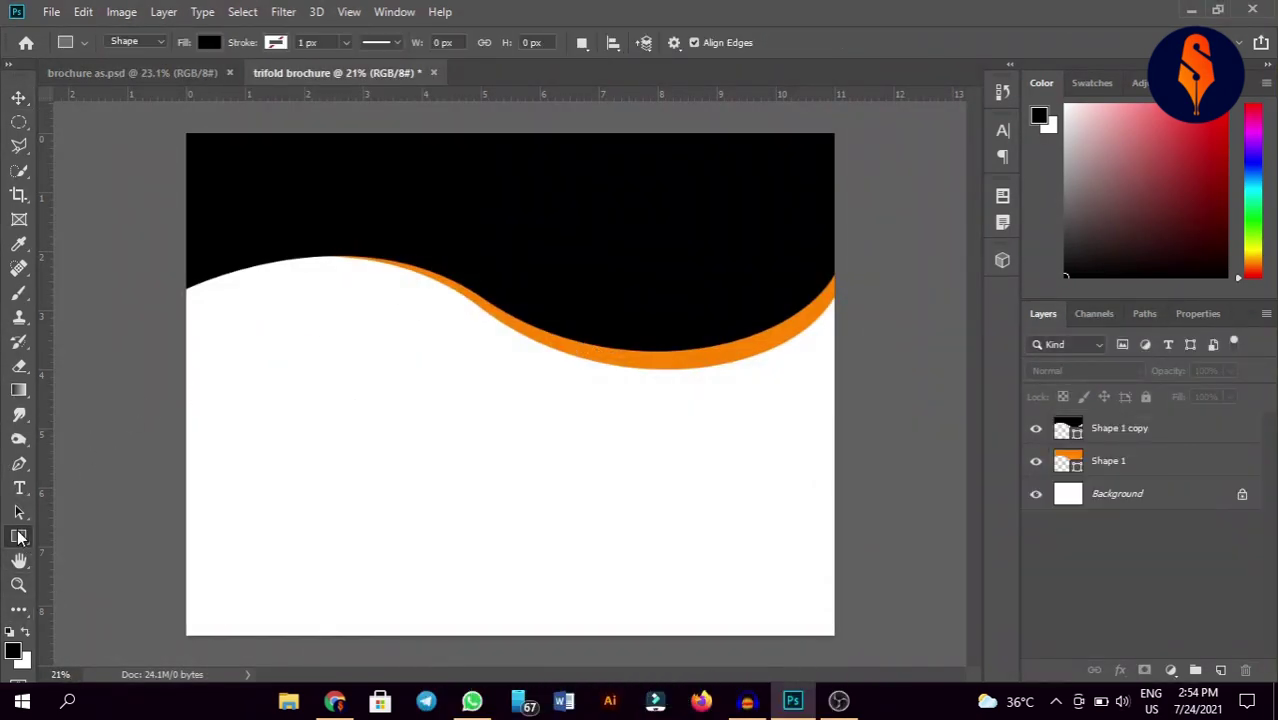
{"action": "right_click", "coordinate": [22, 534]}
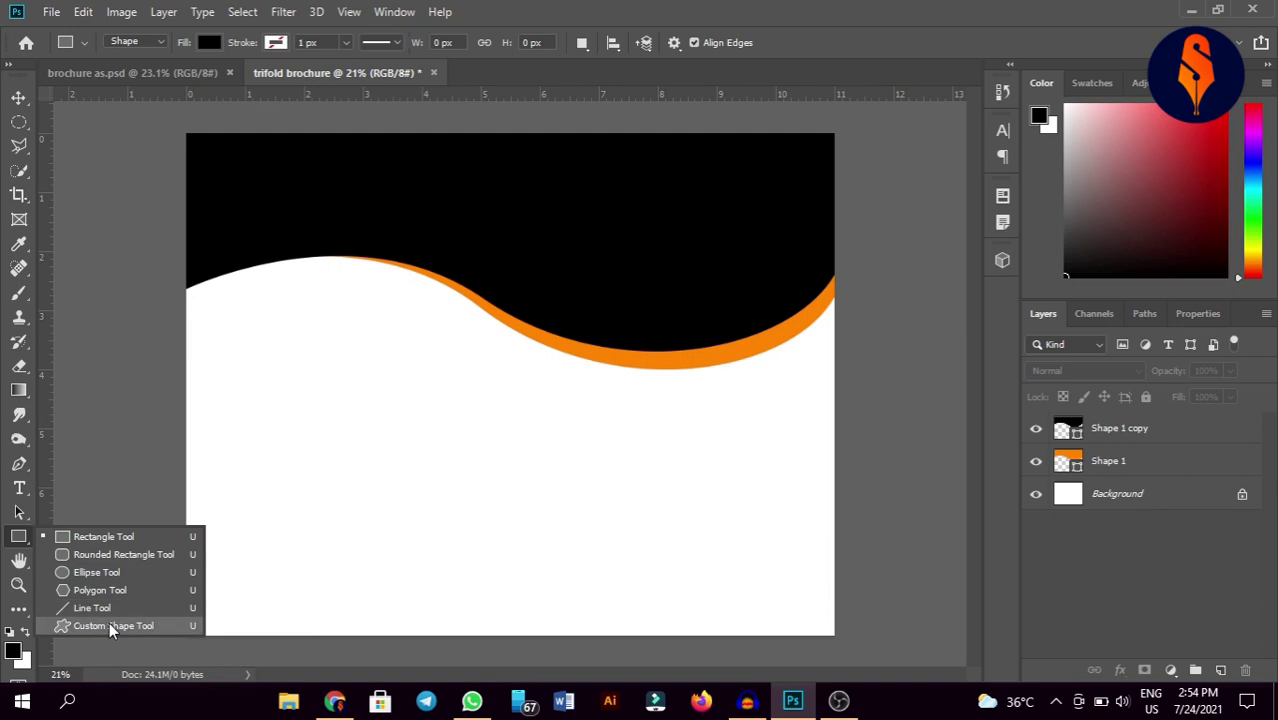
{"action": "left_click", "coordinate": [109, 624]}
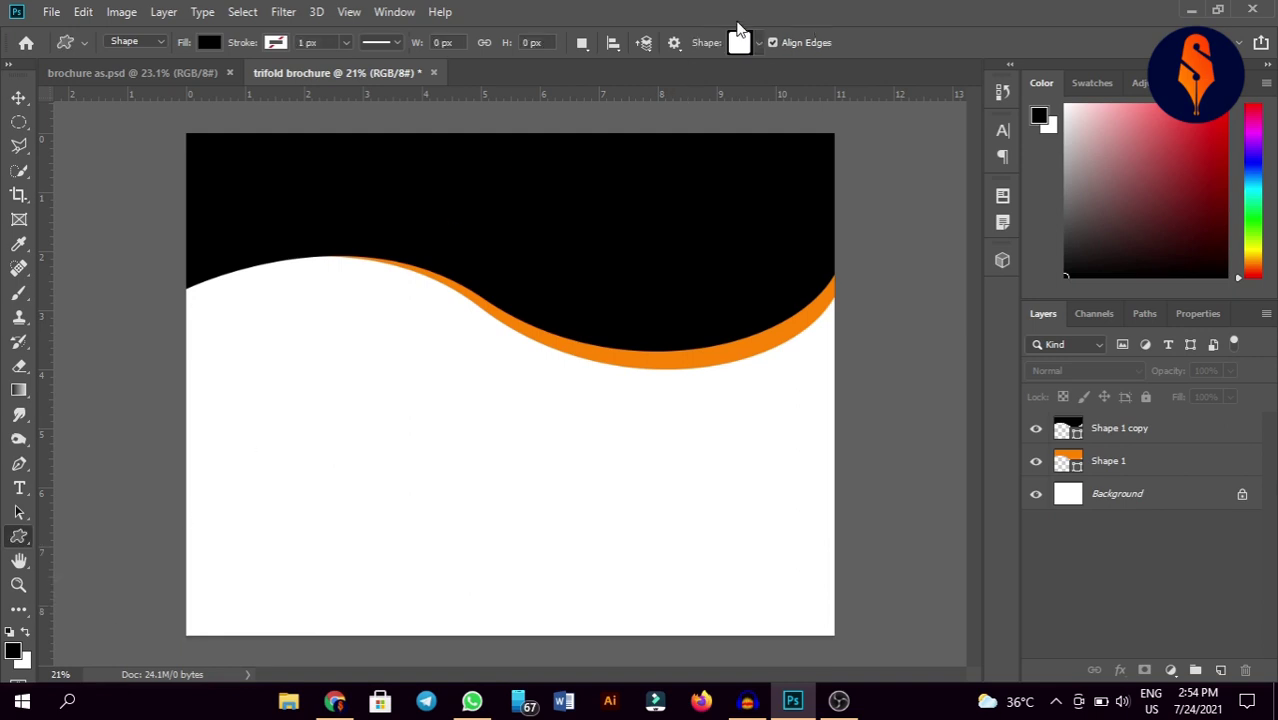
{"action": "left_click", "coordinate": [758, 42]}
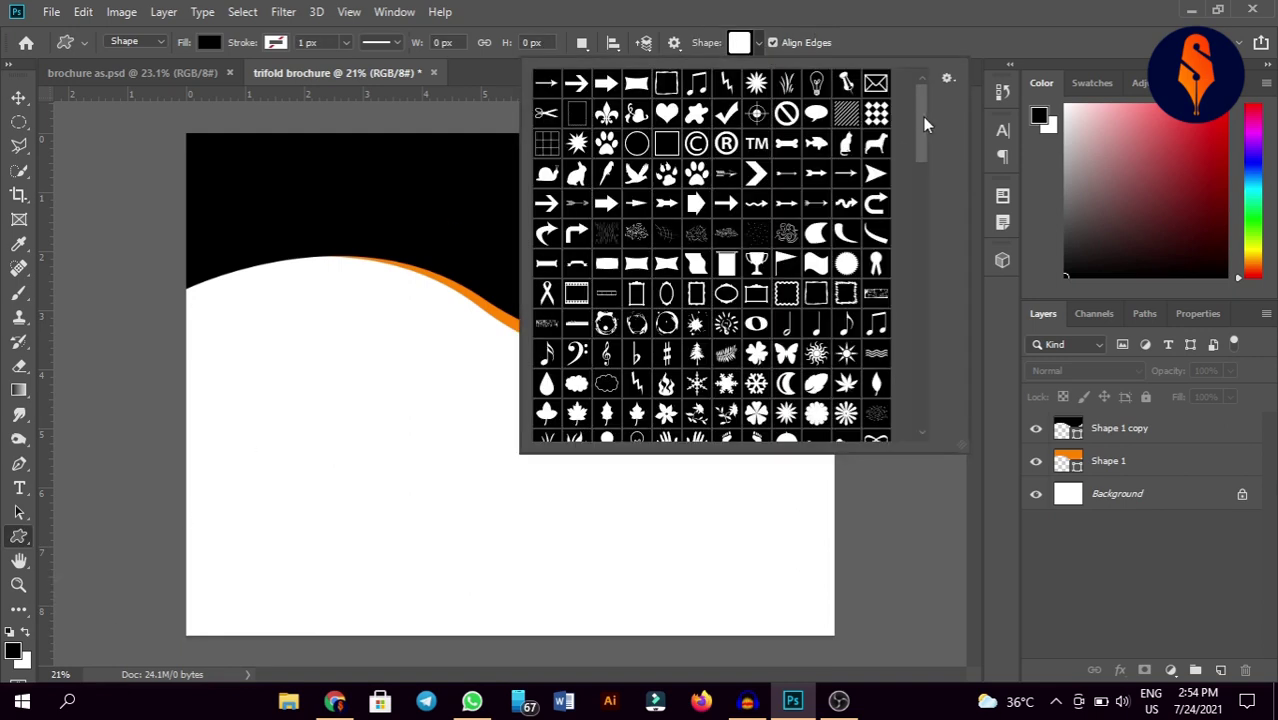
{"action": "mouse_move", "coordinate": [918, 139]}
{"action": "left_mouse_down"}
{"action": "mouse_move", "coordinate": [920, 395]}
{"action": "mouse_move", "coordinate": [915, 88]}
{"action": "mouse_move", "coordinate": [920, 432]}
{"action": "left_mouse_up"}
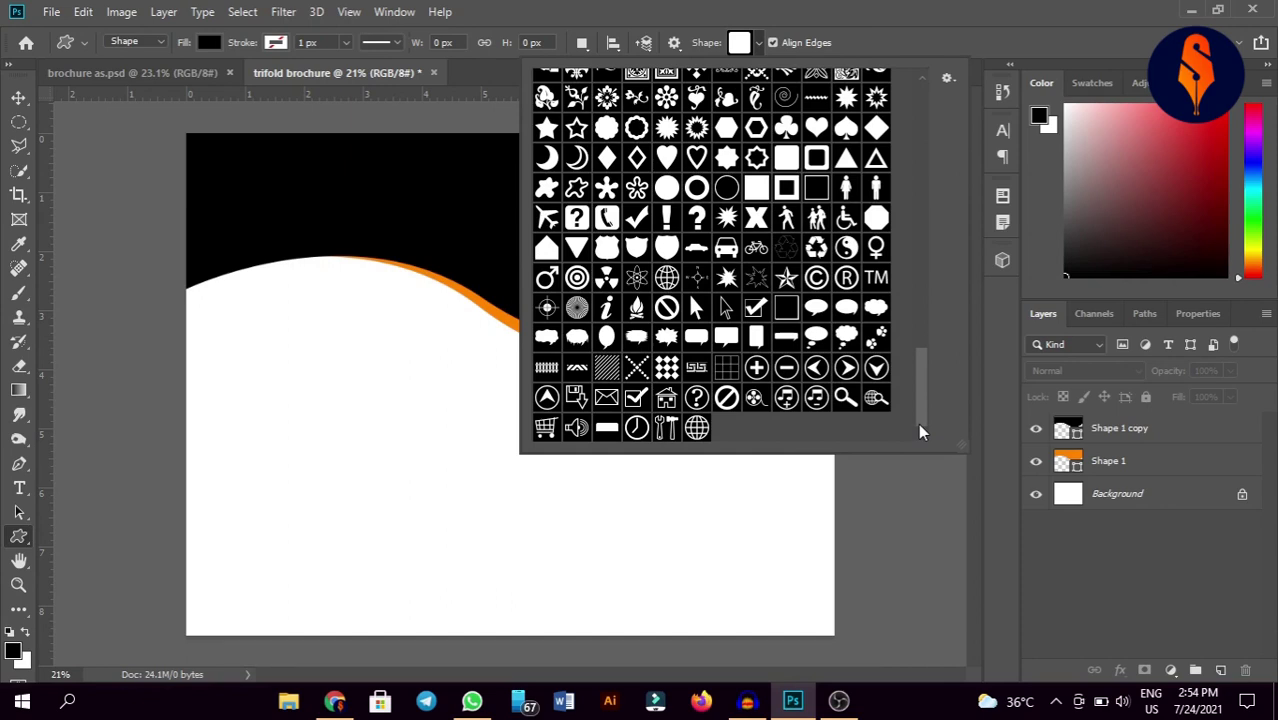
{"action": "left_click", "coordinate": [876, 128]}
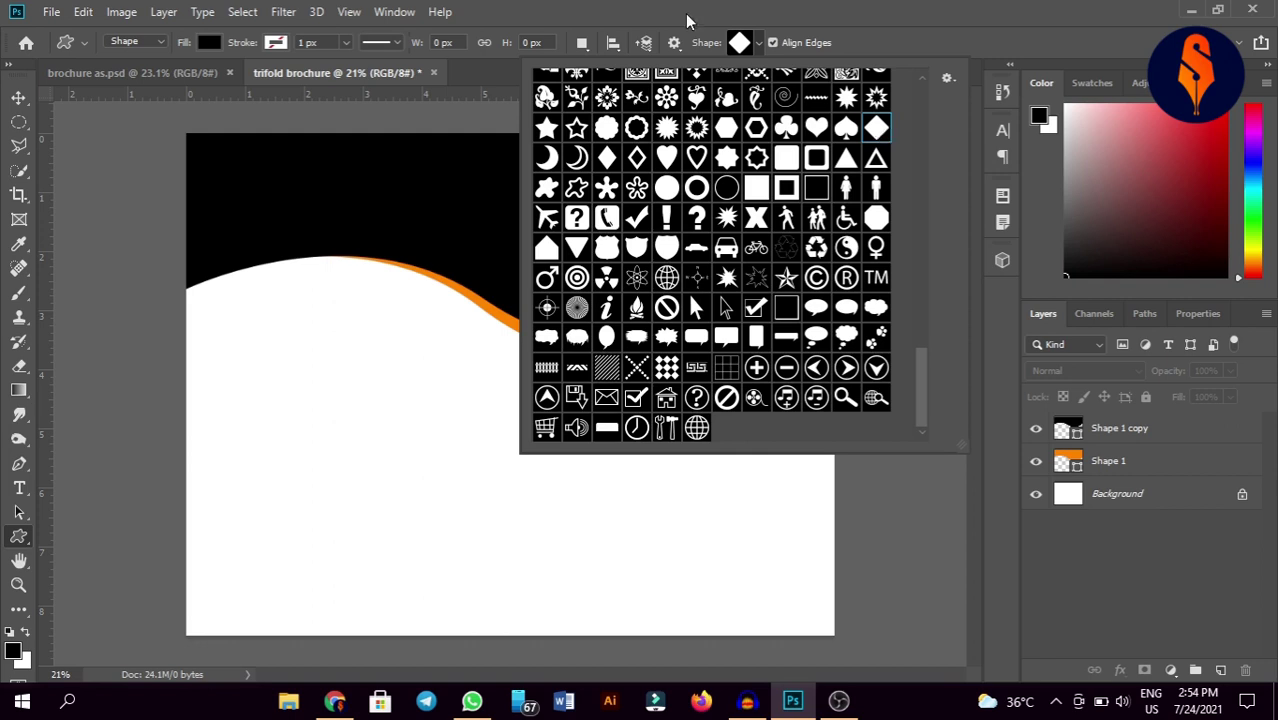
{"action": "left_click", "coordinate": [760, 46]}
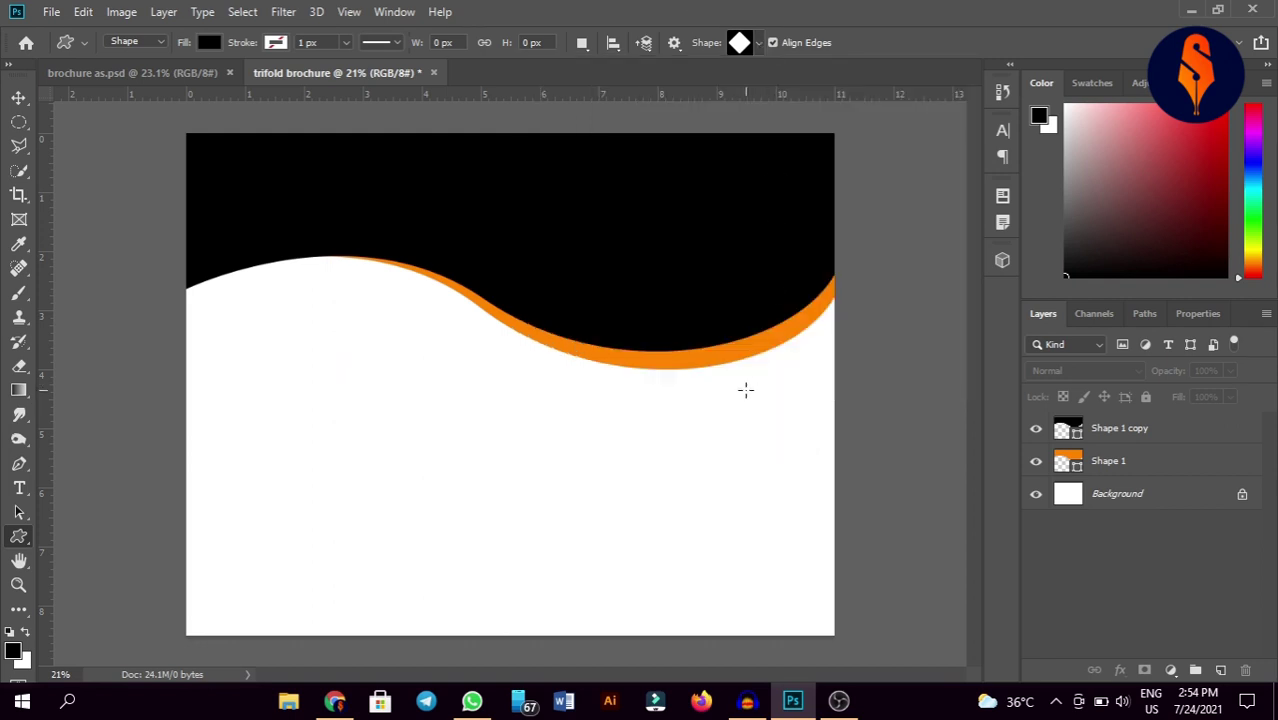
- Draw a black diamond right of centre below the orange band and nudge it up-left
{"action": "left_click_drag", "start_coordinate": [668, 395], "coordinate": [792, 562]}
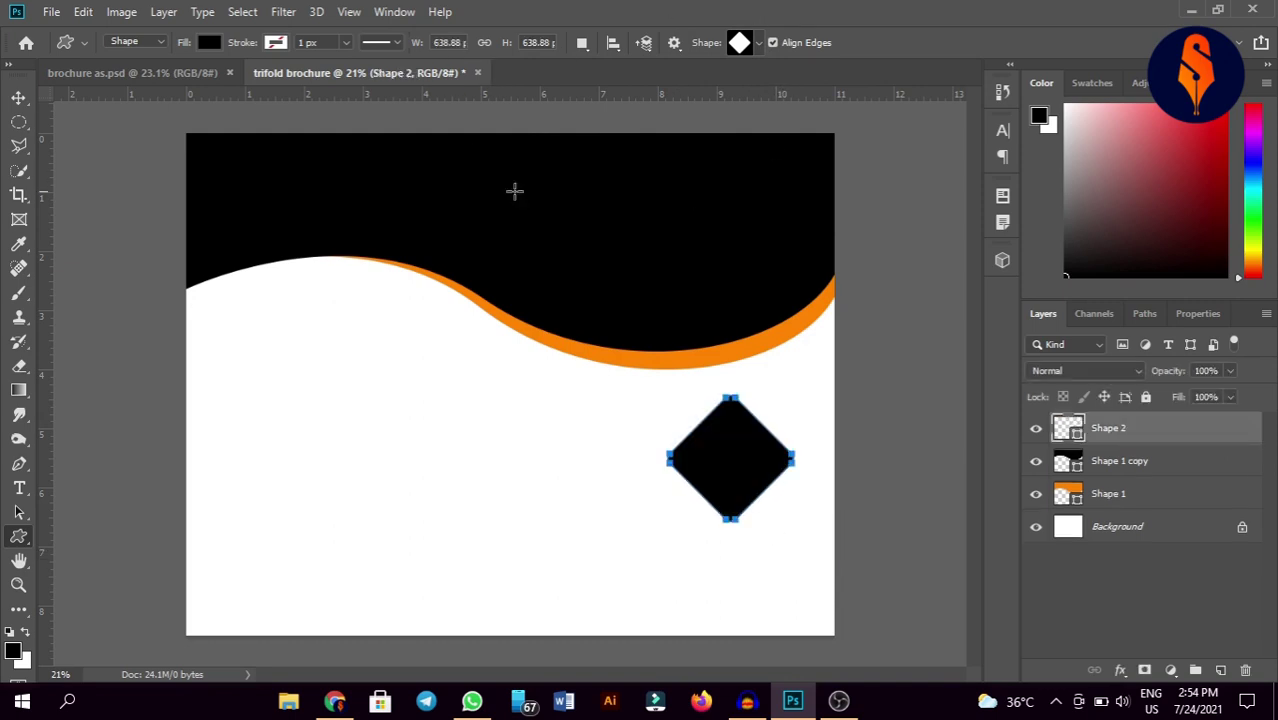
{"action": "left_click", "coordinate": [18, 97]}
{"action": "left_click_drag", "start_coordinate": [758, 472], "coordinate": [739, 462]}
{"action": "left_click", "coordinate": [947, 336]}
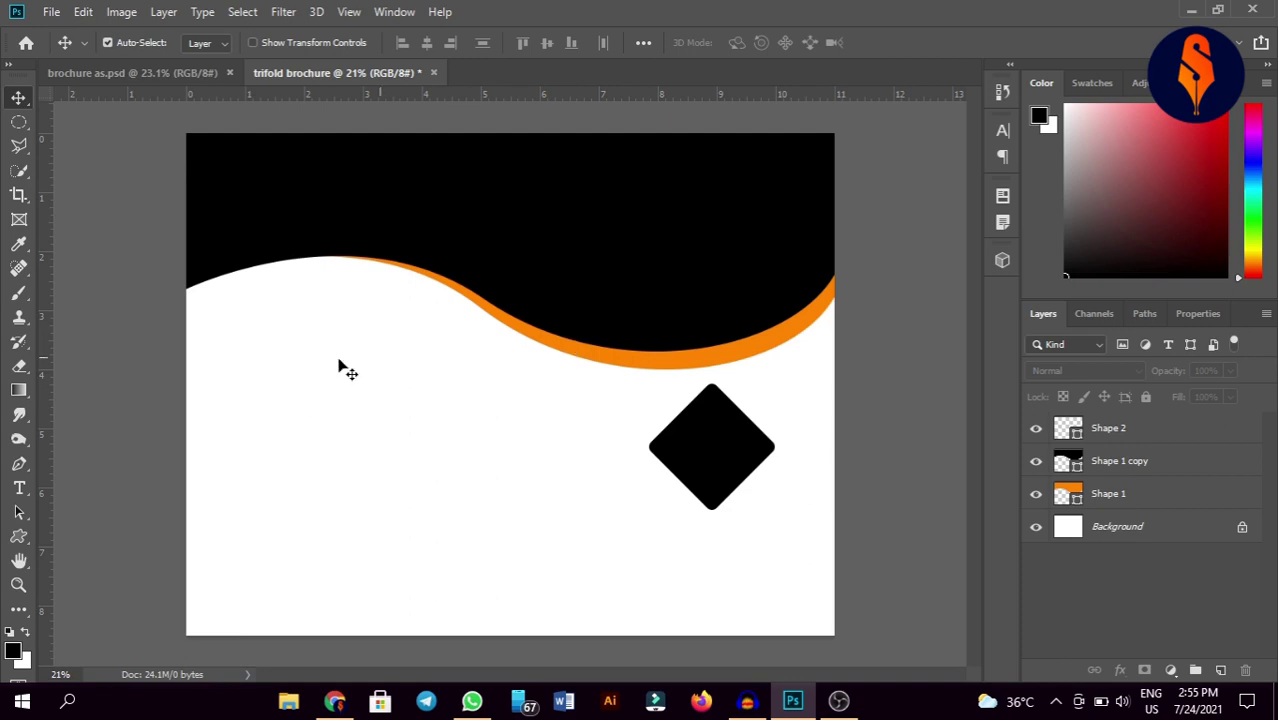
- Show the Image Size in inches, 11 × 8.5 at 300 ppi, then open Windows search
{"action": "left_click", "coordinate": [128, 12]}
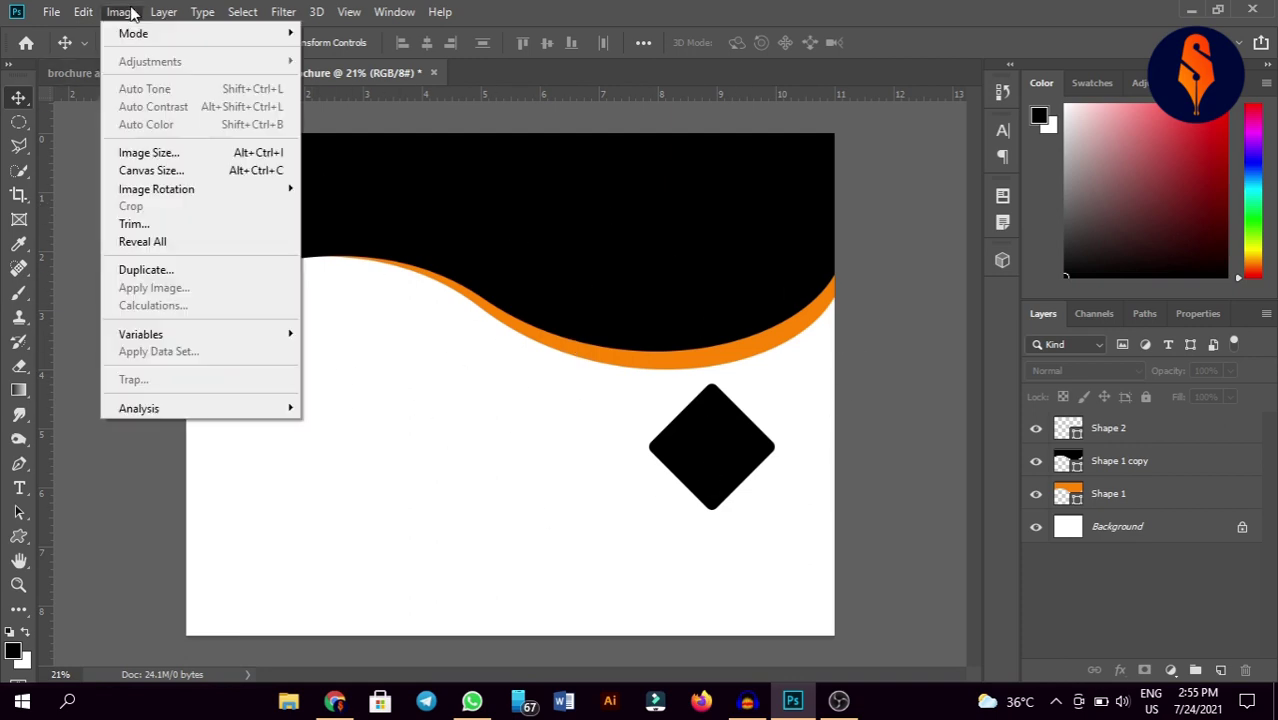
{"action": "left_click", "coordinate": [160, 152]}
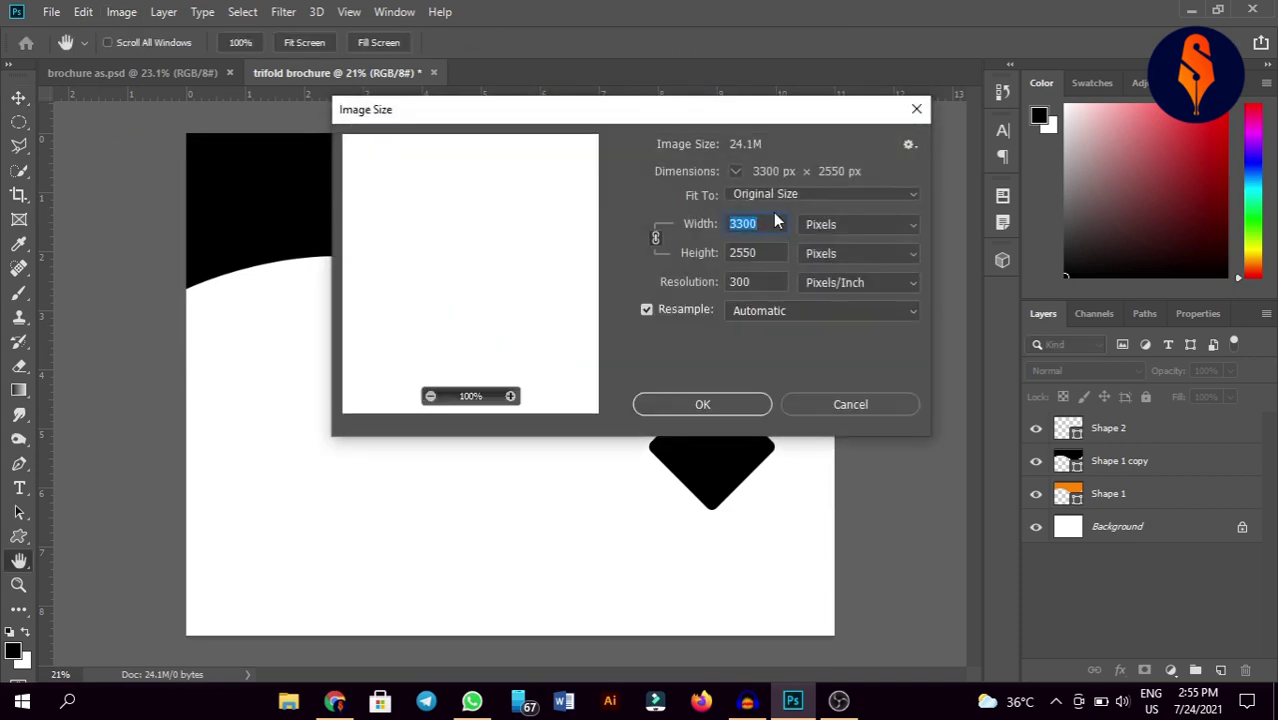
{"action": "left_click", "coordinate": [845, 226]}
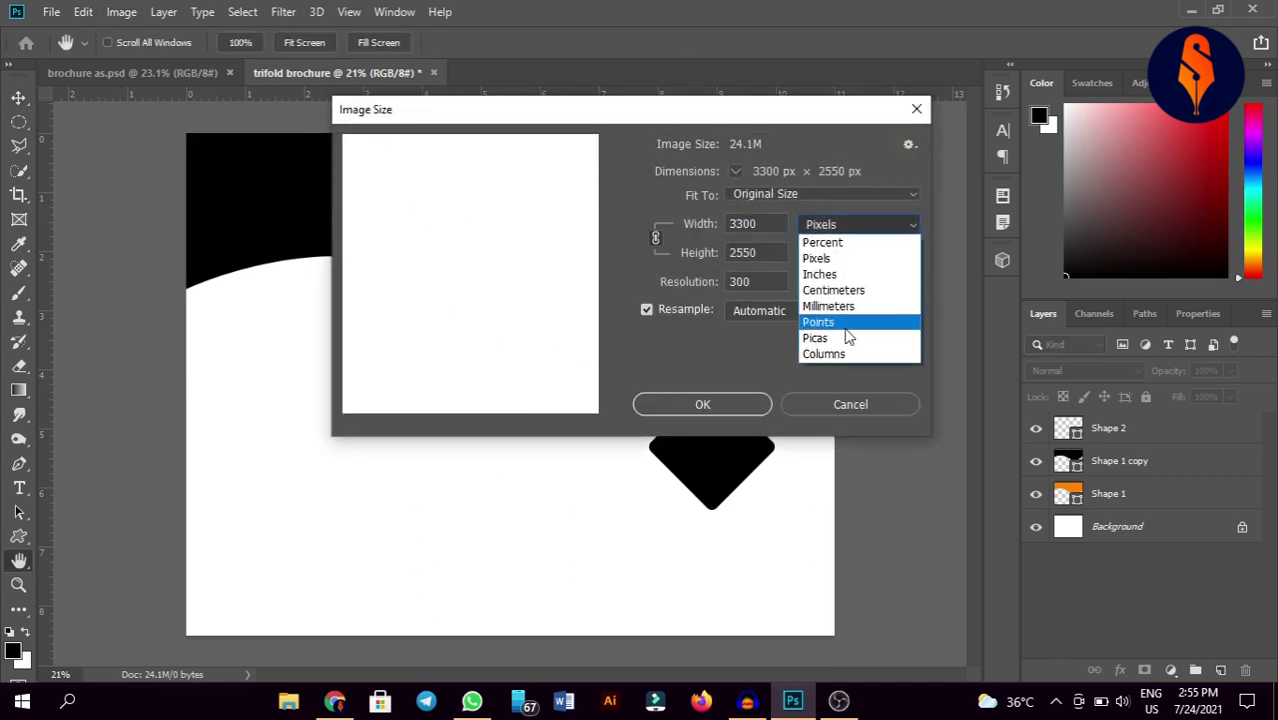
{"action": "left_click", "coordinate": [840, 274]}
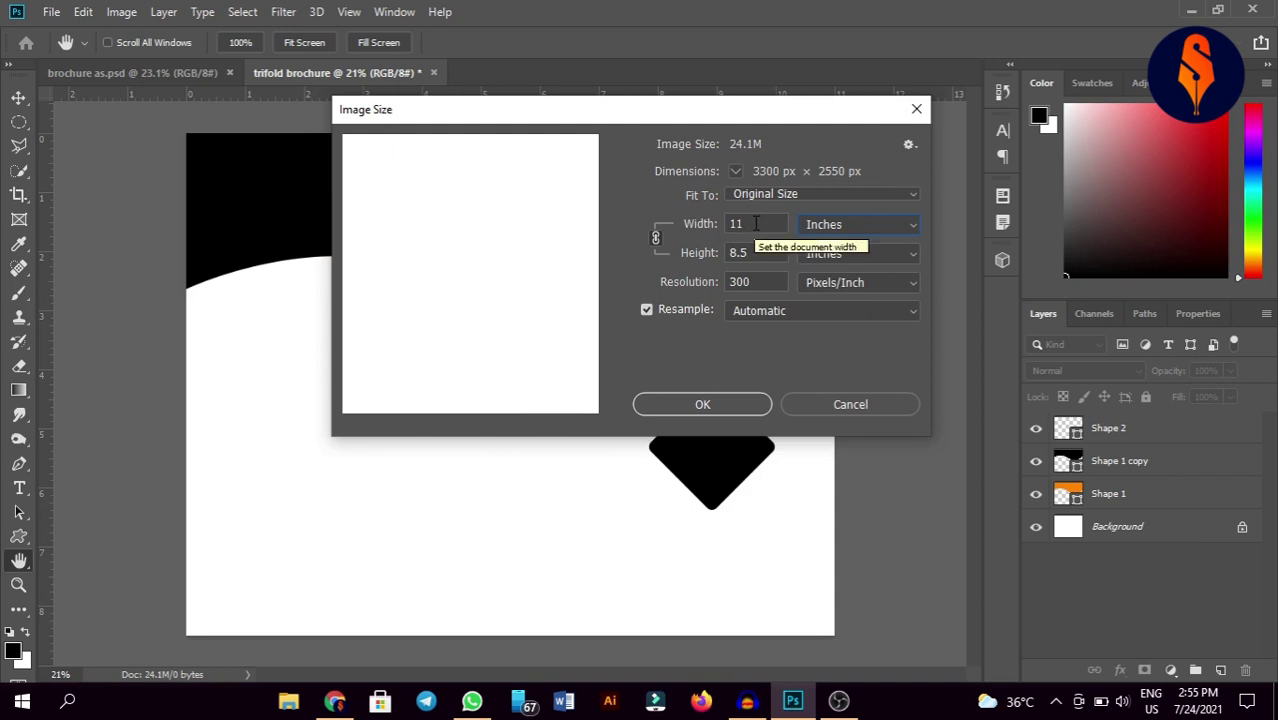
{"action": "left_click", "coordinate": [190, 655]}
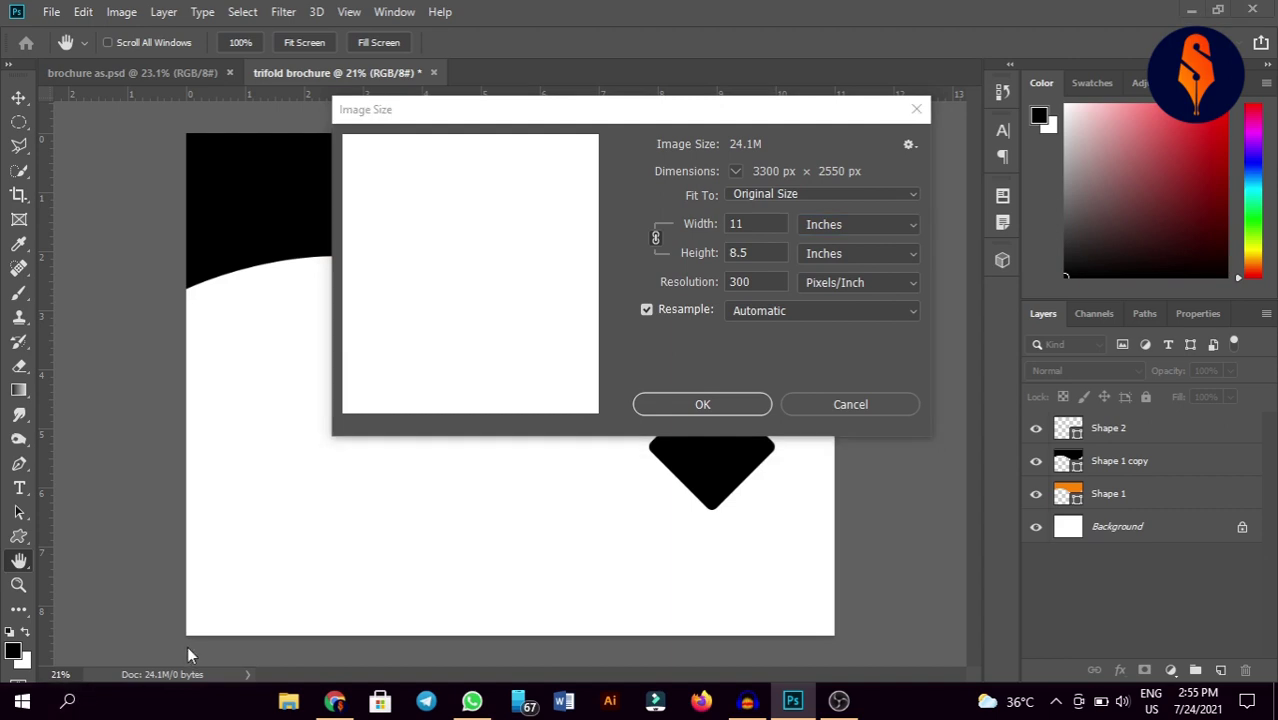
{"action": "key", "text": "super+s"}
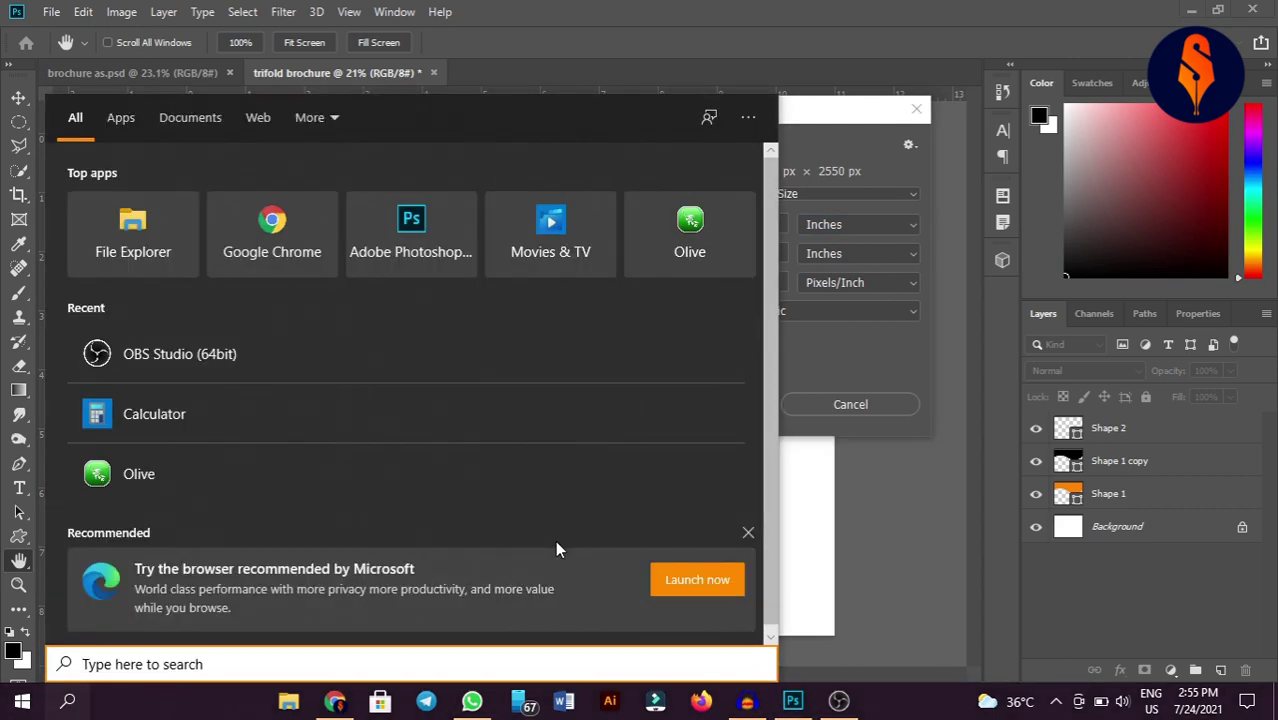
- Launch Calculator beside Photoshop and close the Image Size dialog
{"action": "type", "text": "calcu"}
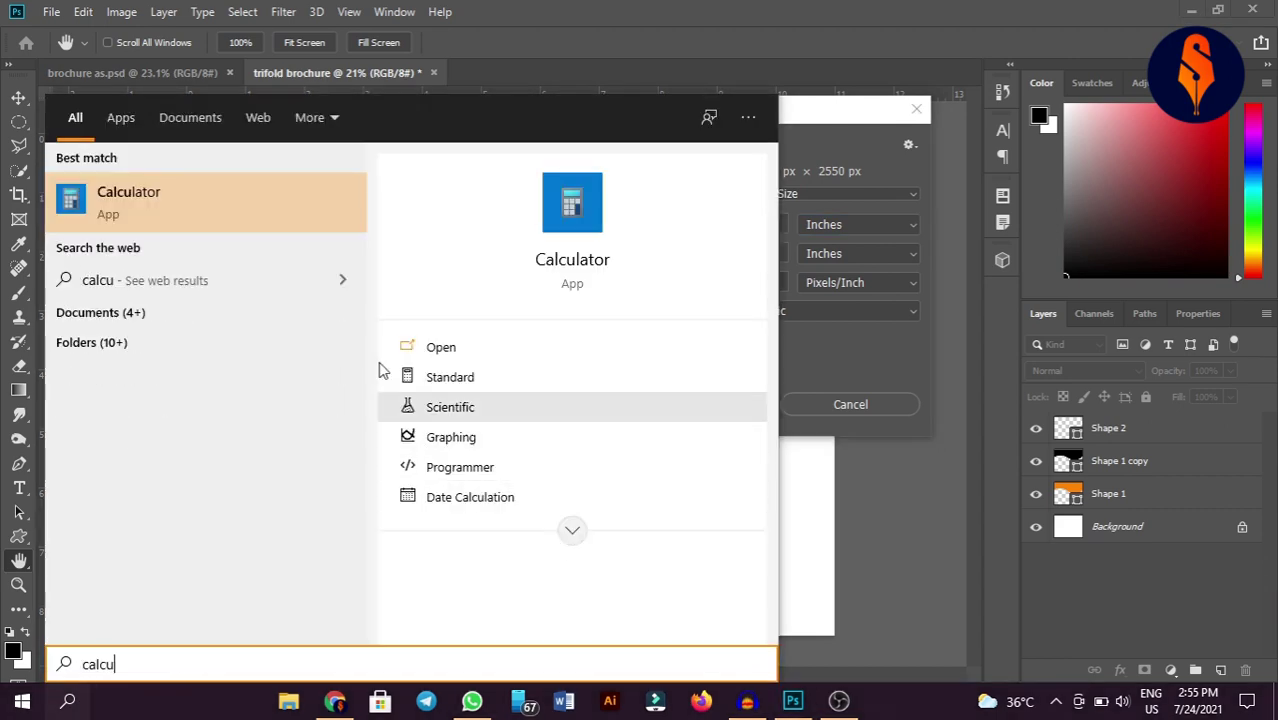
{"action": "left_click", "coordinate": [333, 215]}
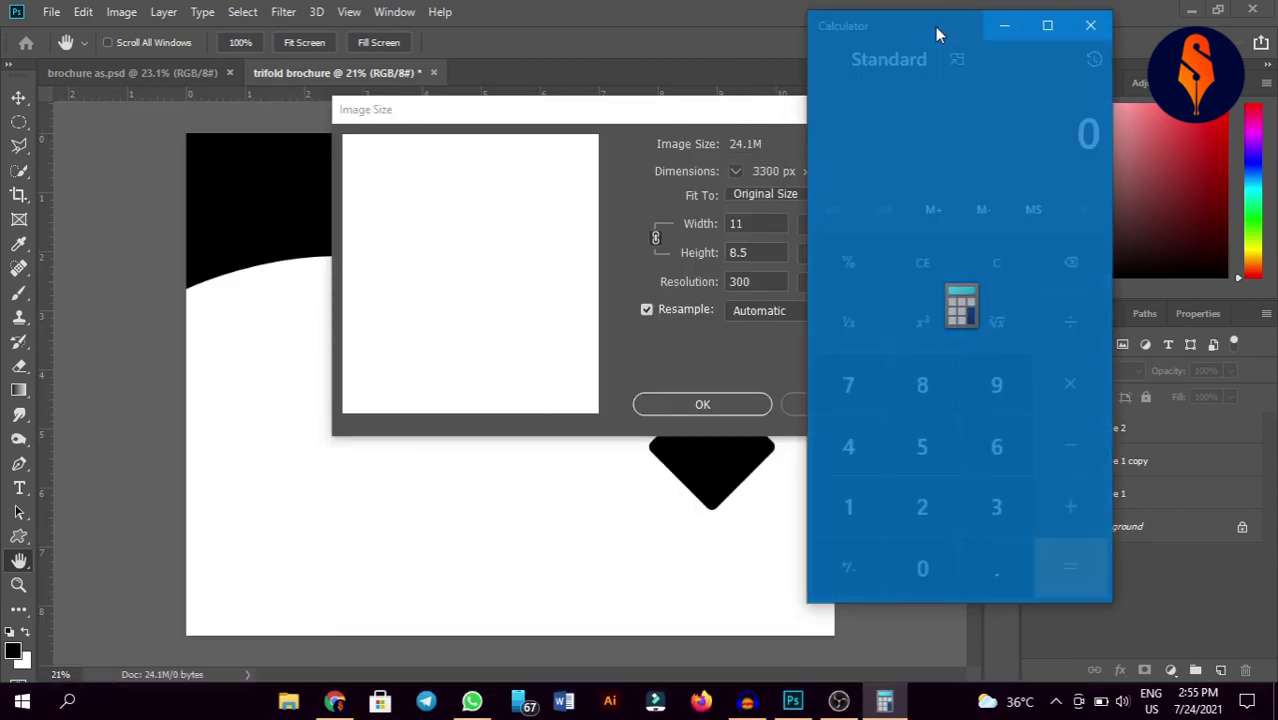
{"action": "mouse_move", "coordinate": [935, 27]}
{"action": "left_mouse_down"}
{"action": "mouse_move", "coordinate": [1128, 72]}
{"action": "mouse_move", "coordinate": [1092, 42]}
{"action": "left_mouse_up"}
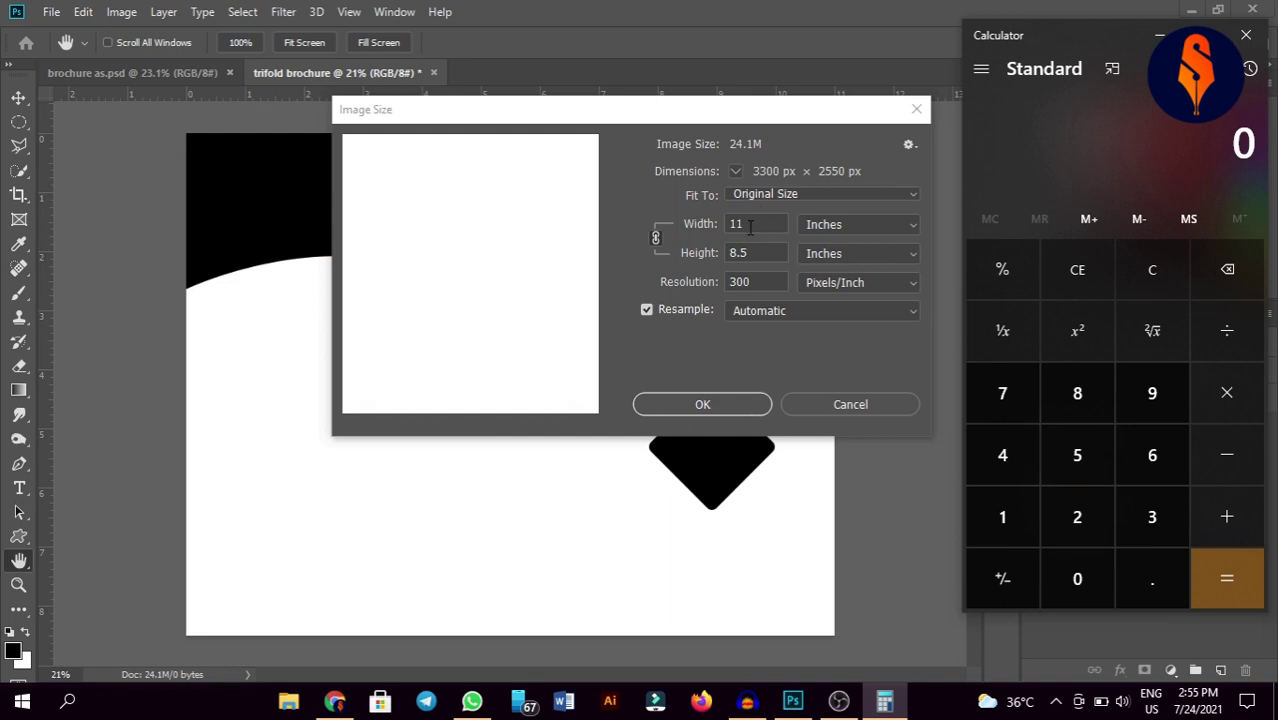
{"action": "left_click", "coordinate": [683, 401]}
{"action": "left_click", "coordinate": [703, 404]}
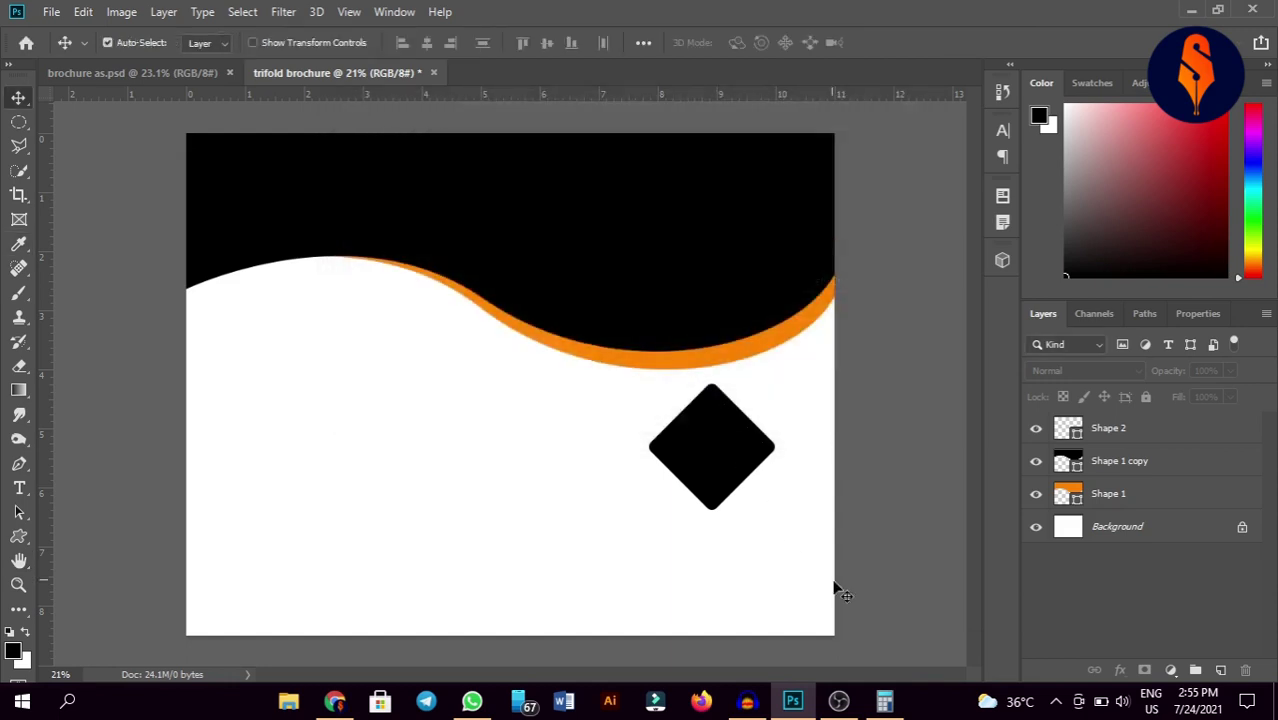
- Compute 11 ÷ 3 = 3.6666666666666667 in Calculator, then minimize it
{"action": "left_click", "coordinate": [885, 700]}
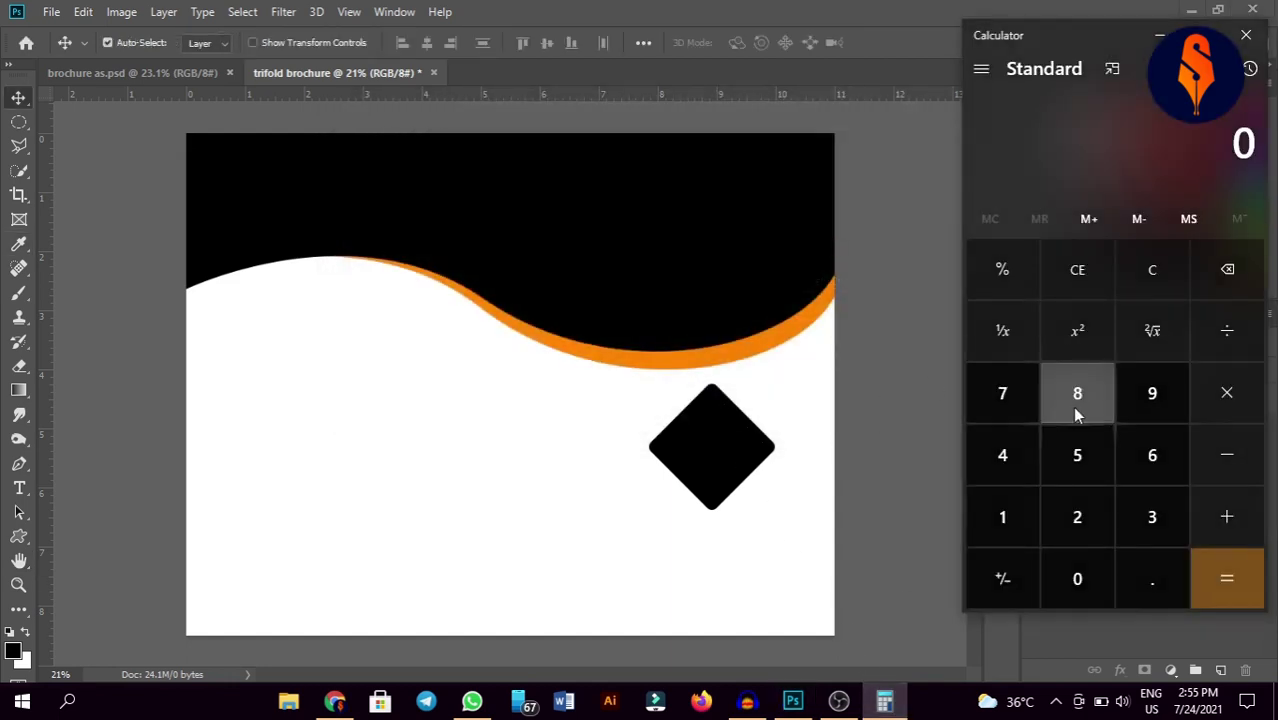
{"action": "double_click", "coordinate": [1012, 531]}
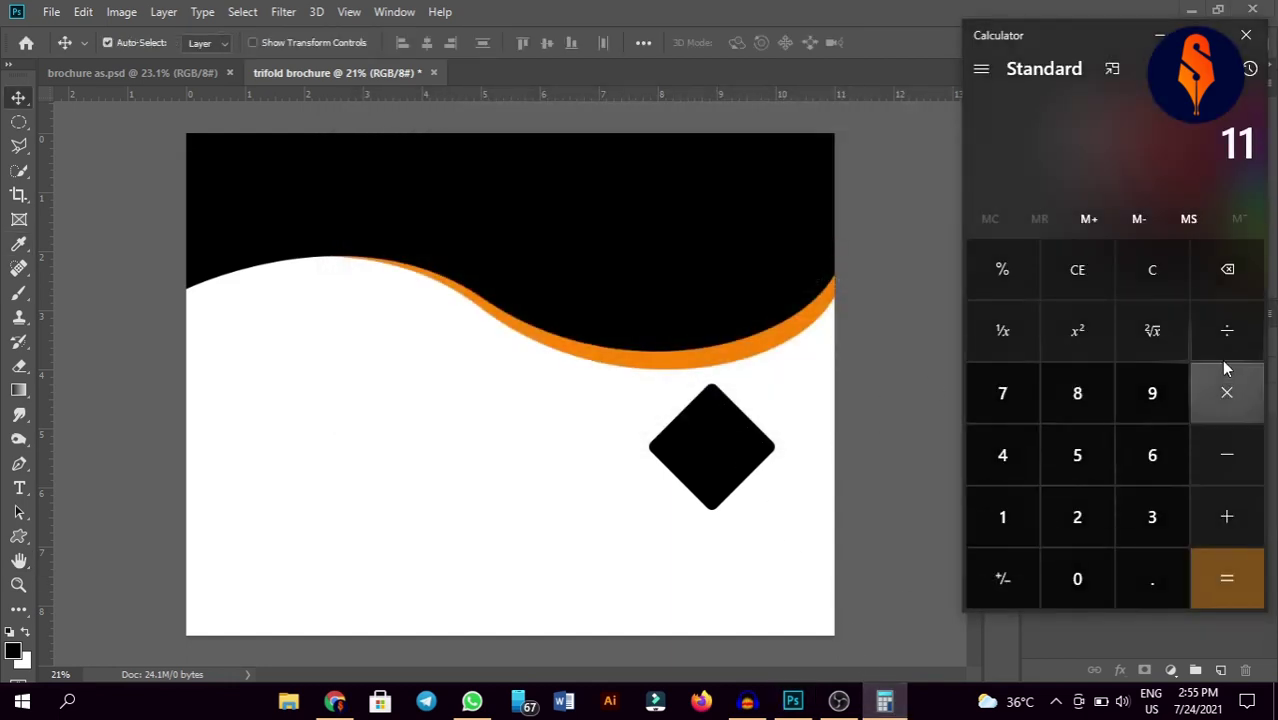
{"action": "left_click", "coordinate": [1227, 332]}
{"action": "left_click", "coordinate": [1150, 533]}
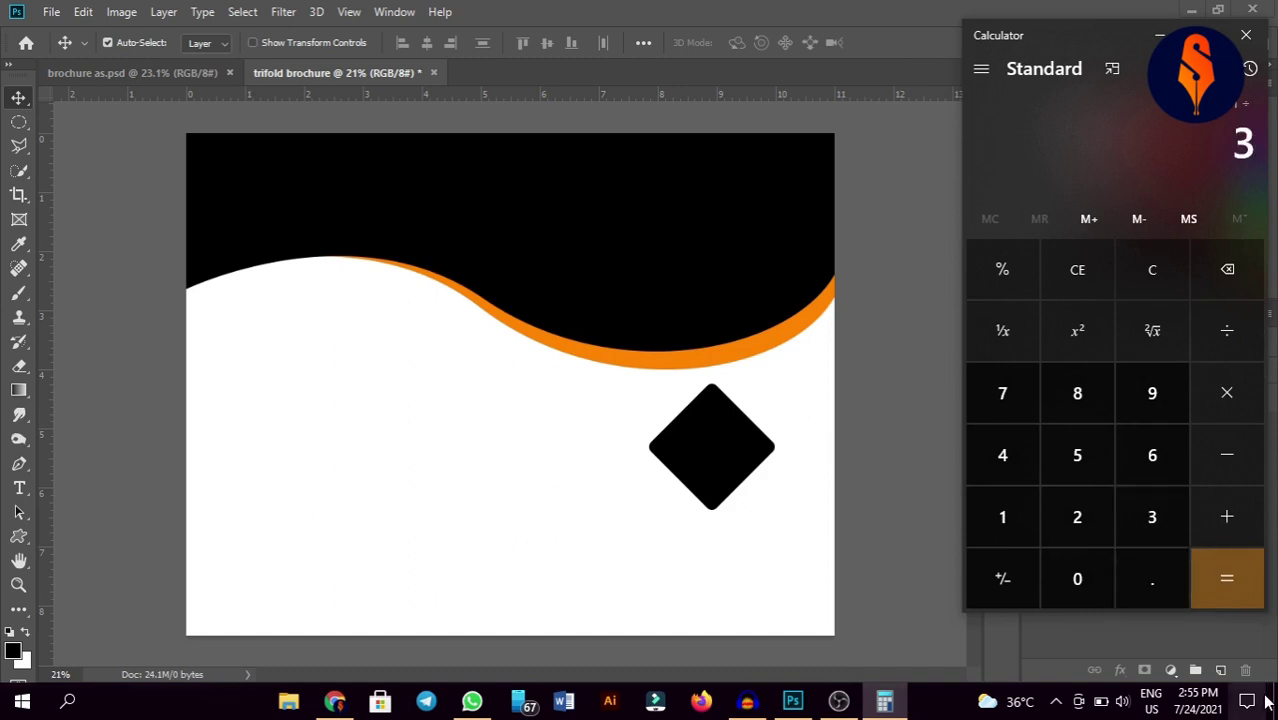
{"action": "left_click", "coordinate": [1230, 575]}
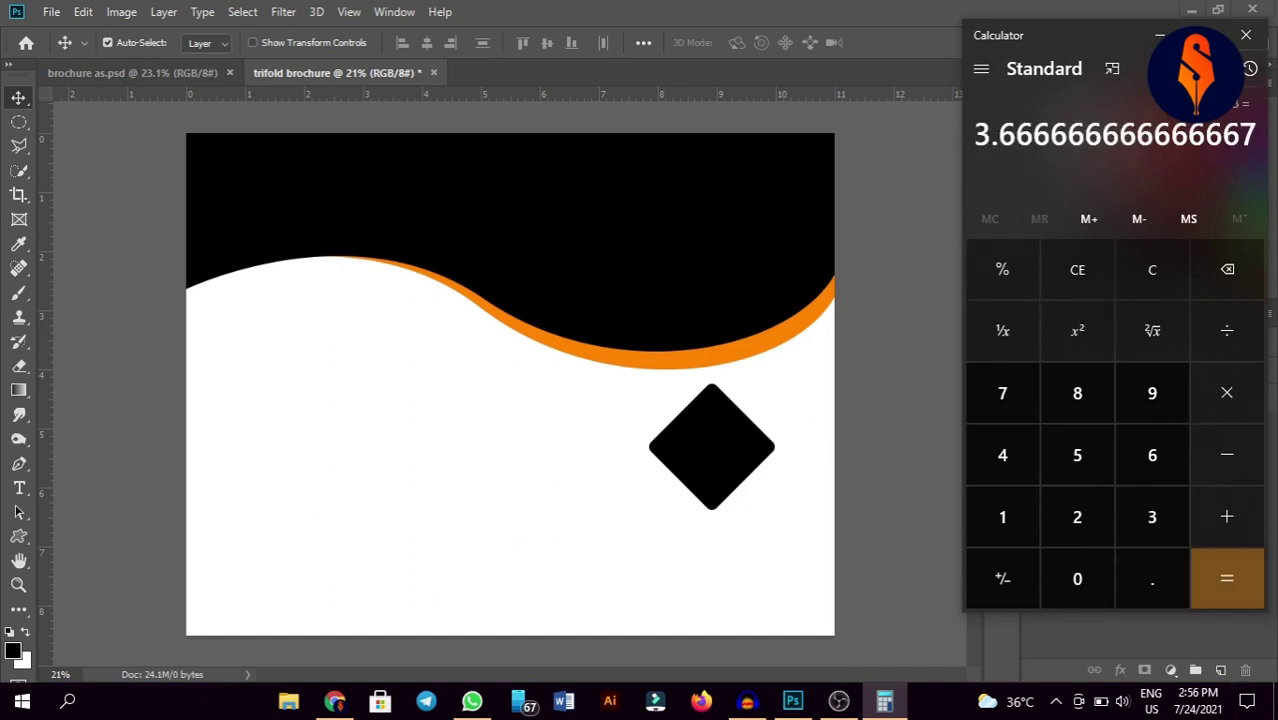
{"action": "left_click", "coordinate": [1160, 35]}
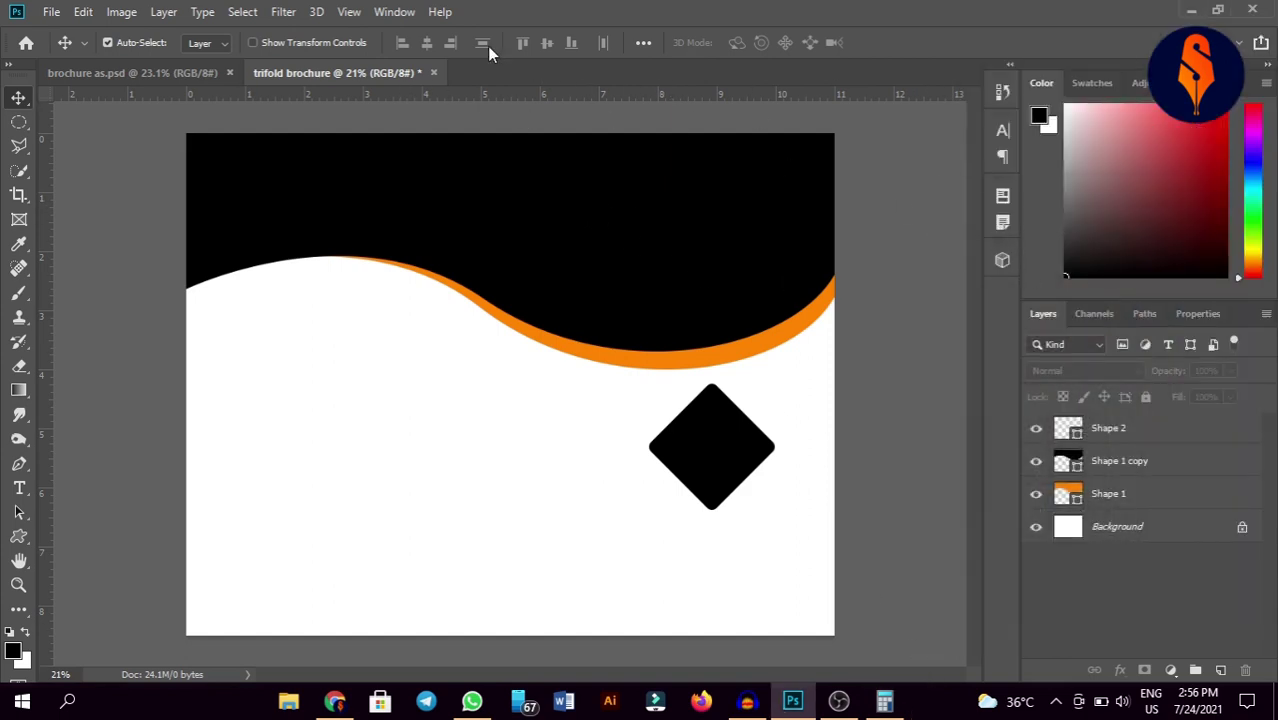
- Add a vertical guide at 3.6667 inches for the first panel fold
{"action": "left_click", "coordinate": [350, 12]}
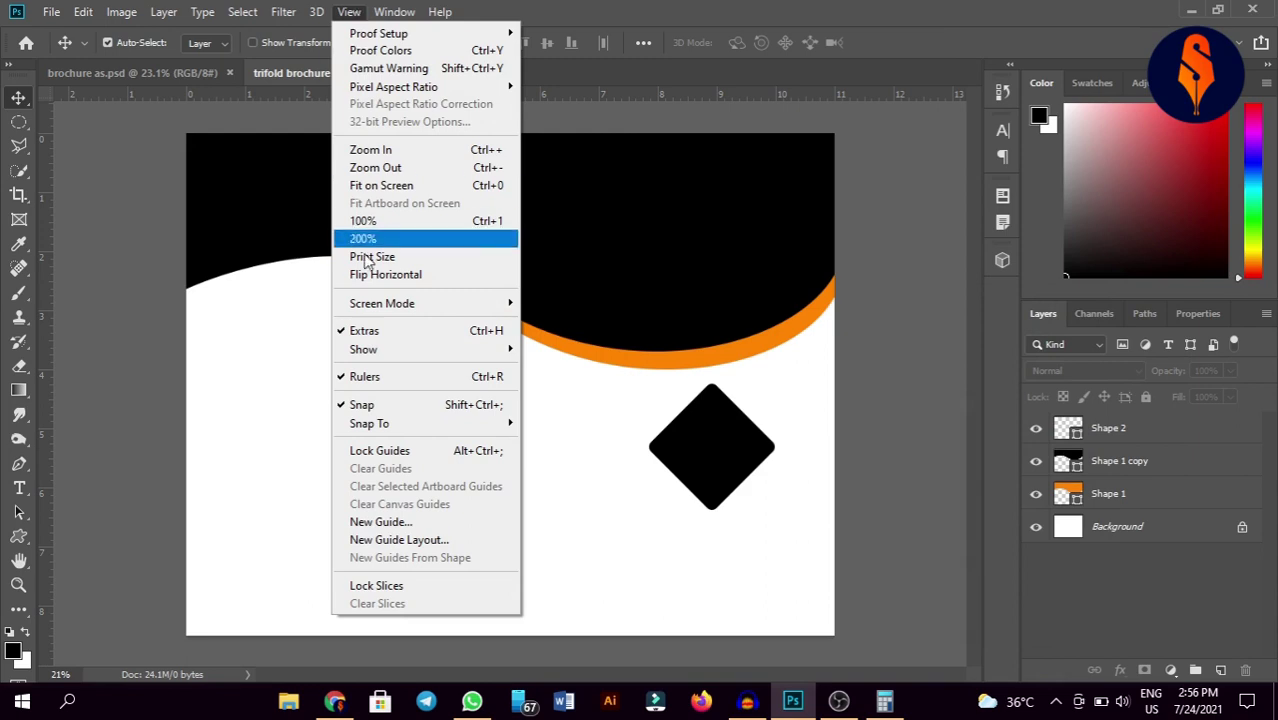
{"action": "left_click", "coordinate": [412, 522]}
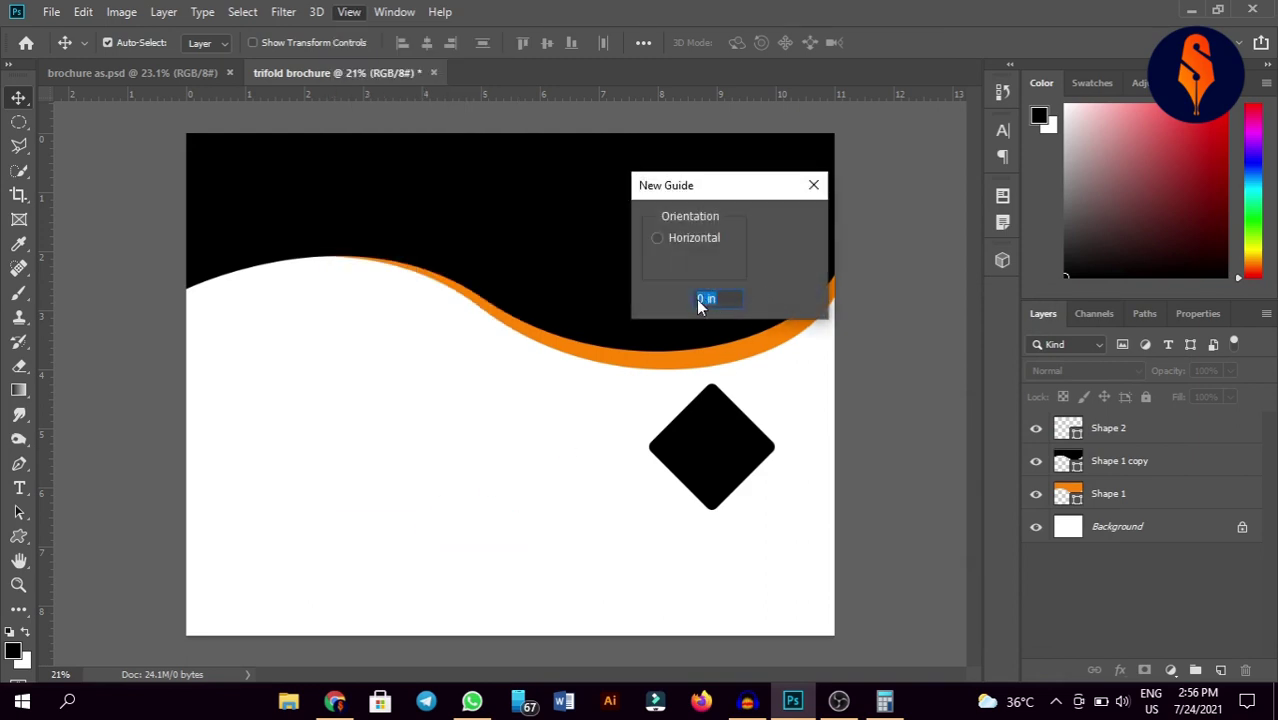
{"action": "left_click", "coordinate": [716, 303]}
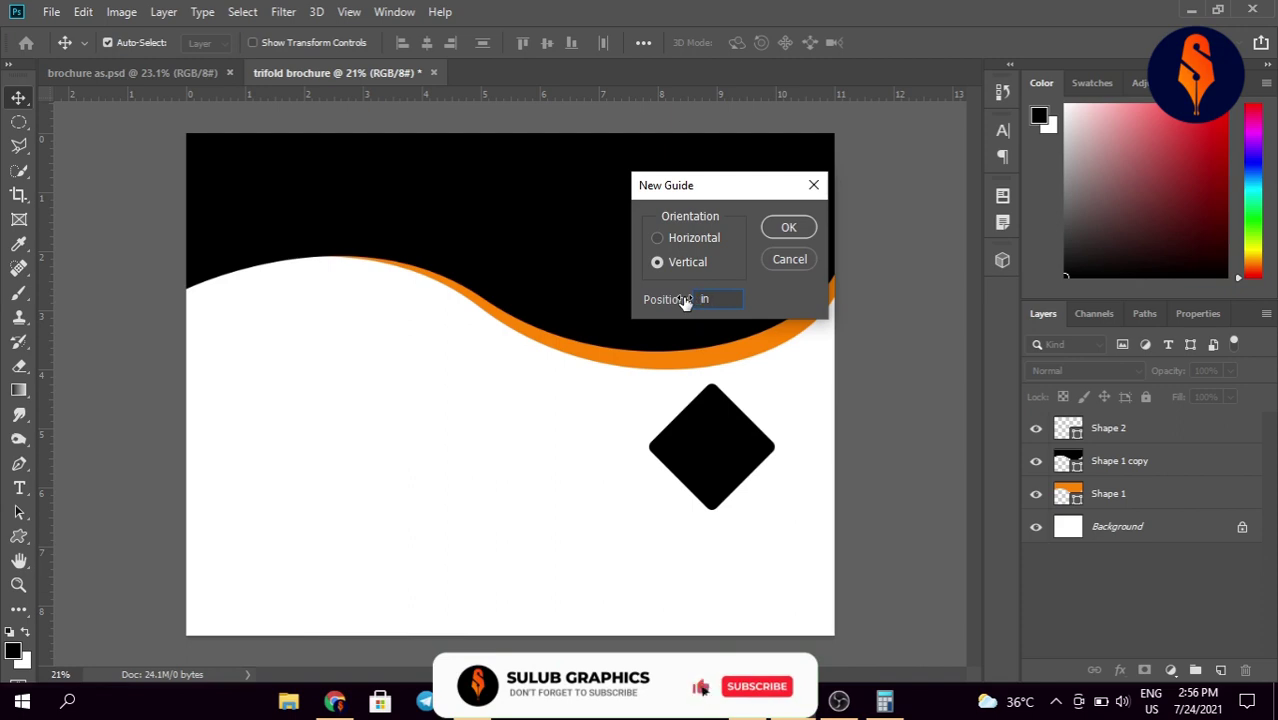
{"action": "key", "text": "BackSpace"}
{"action": "type", "text": "3 "}
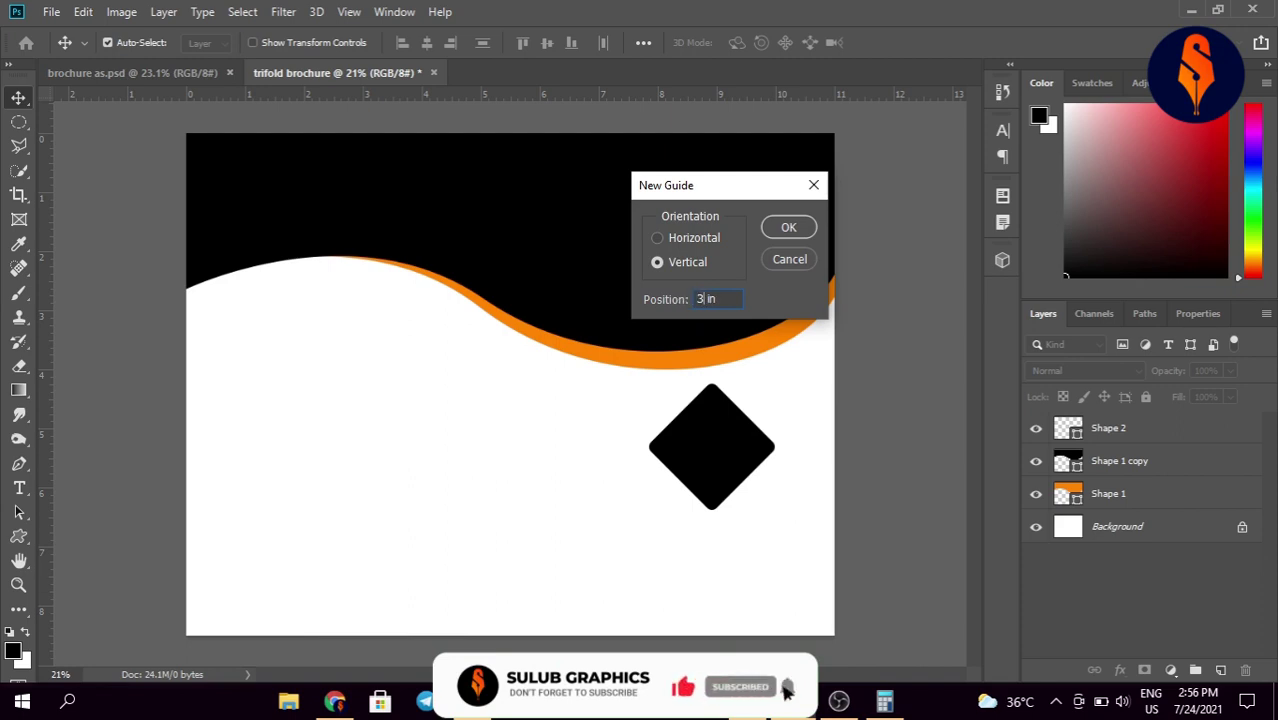
{"action": "type", "text": ".66"}
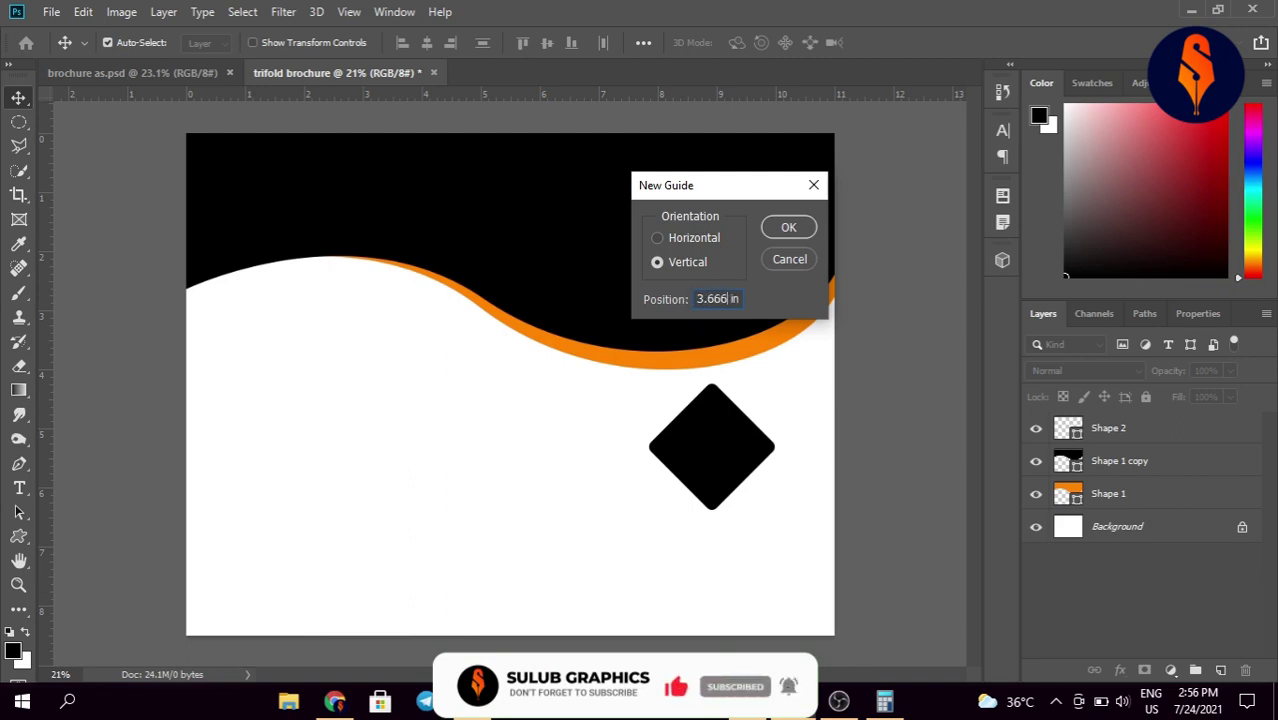
{"action": "type", "text": "67"}
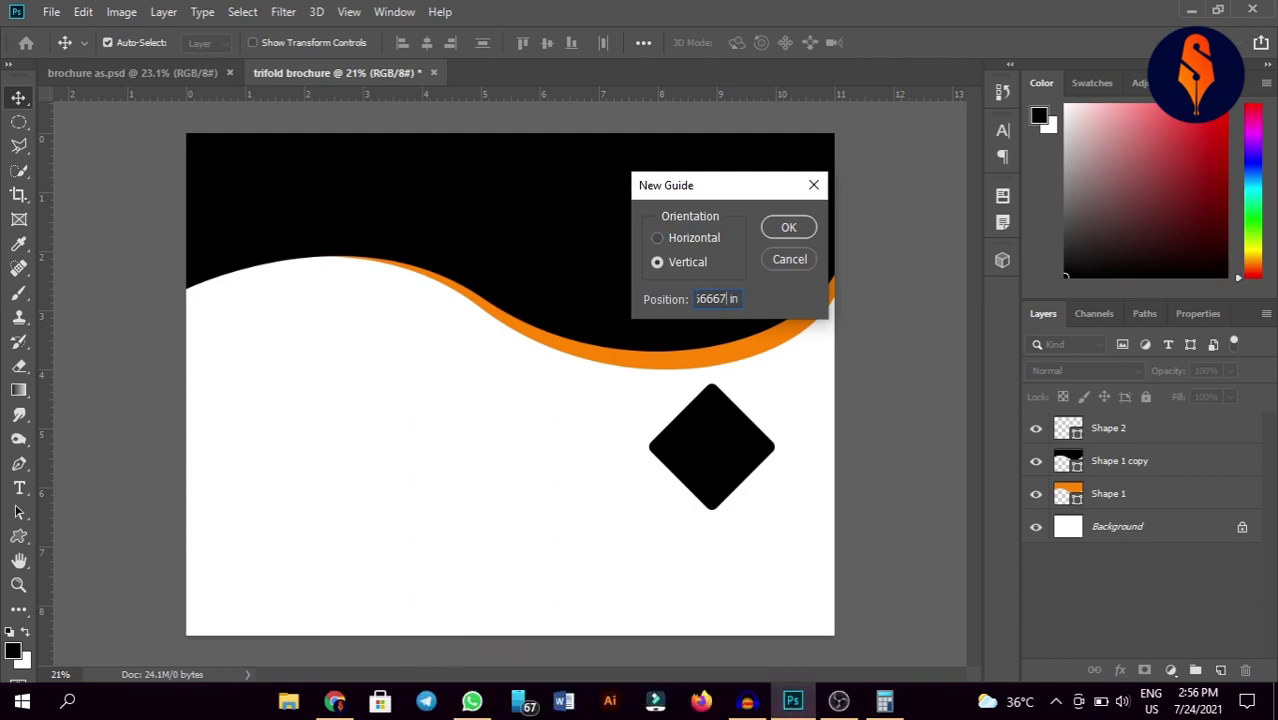
{"action": "left_click", "coordinate": [787, 231]}
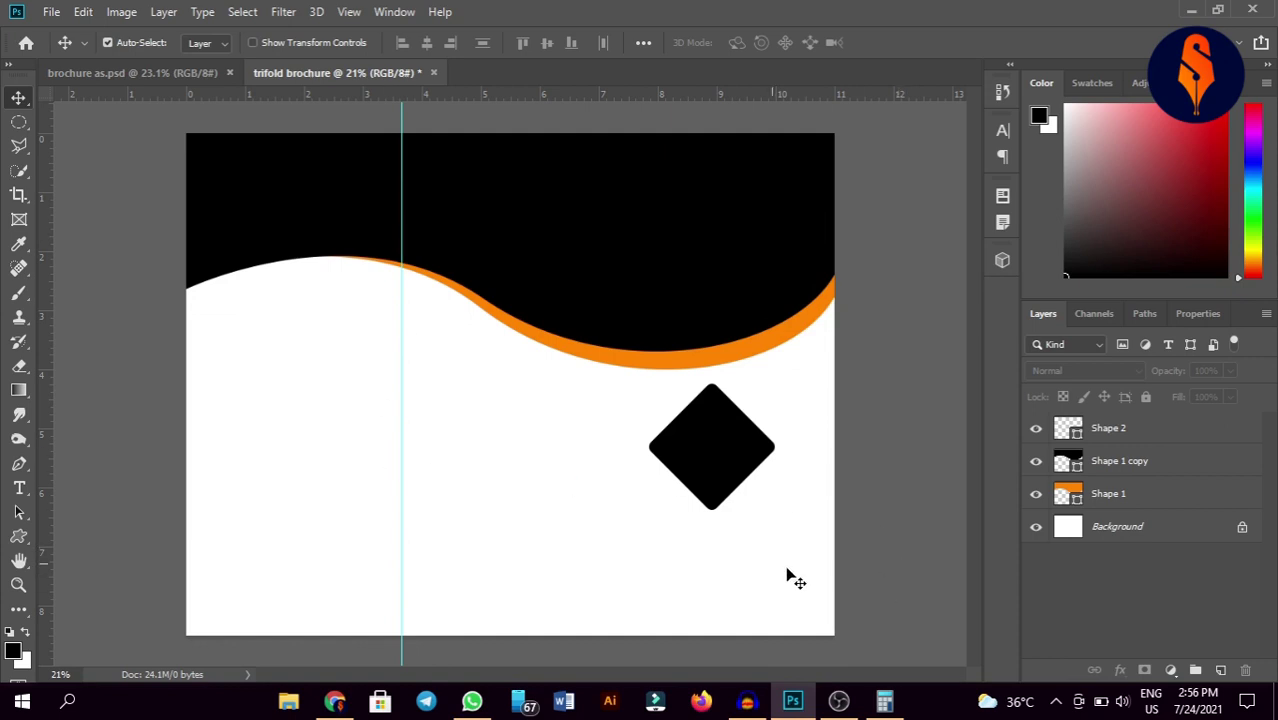
- Multiply the fold position by 2 in Calculator to get about 7.3333
{"action": "left_click", "coordinate": [899, 706]}
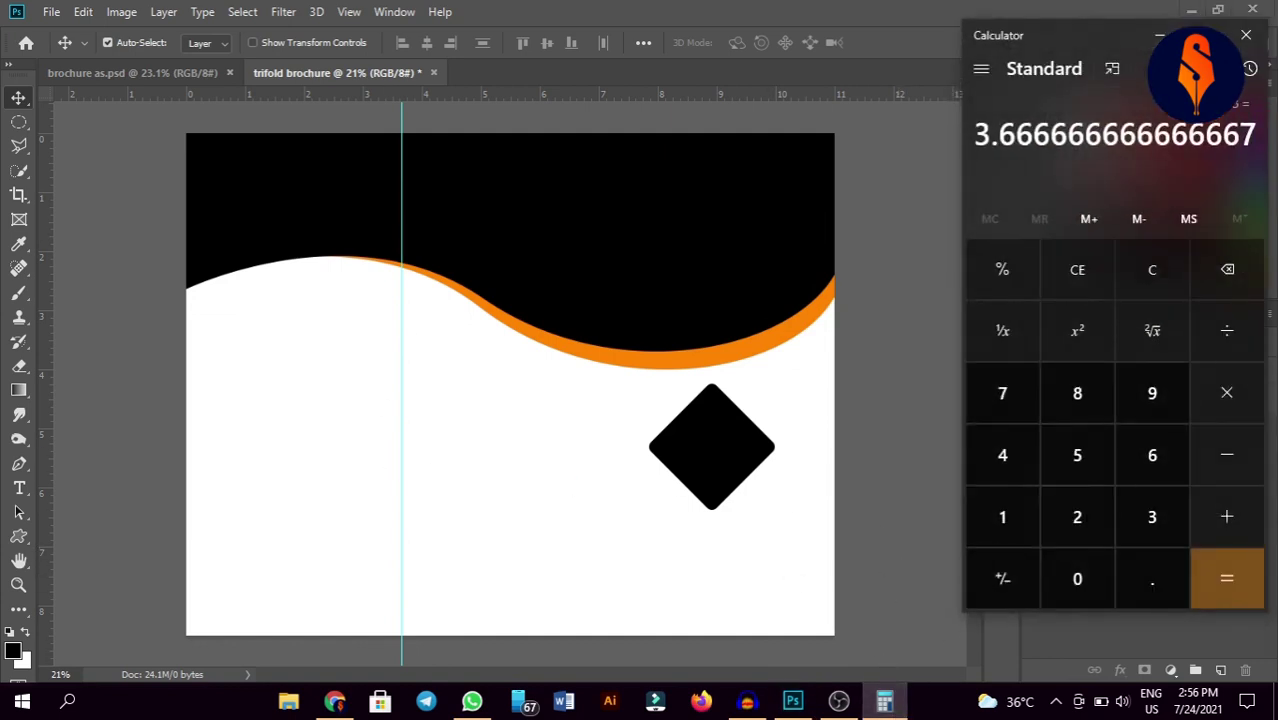
{"action": "left_click", "coordinate": [1230, 398]}
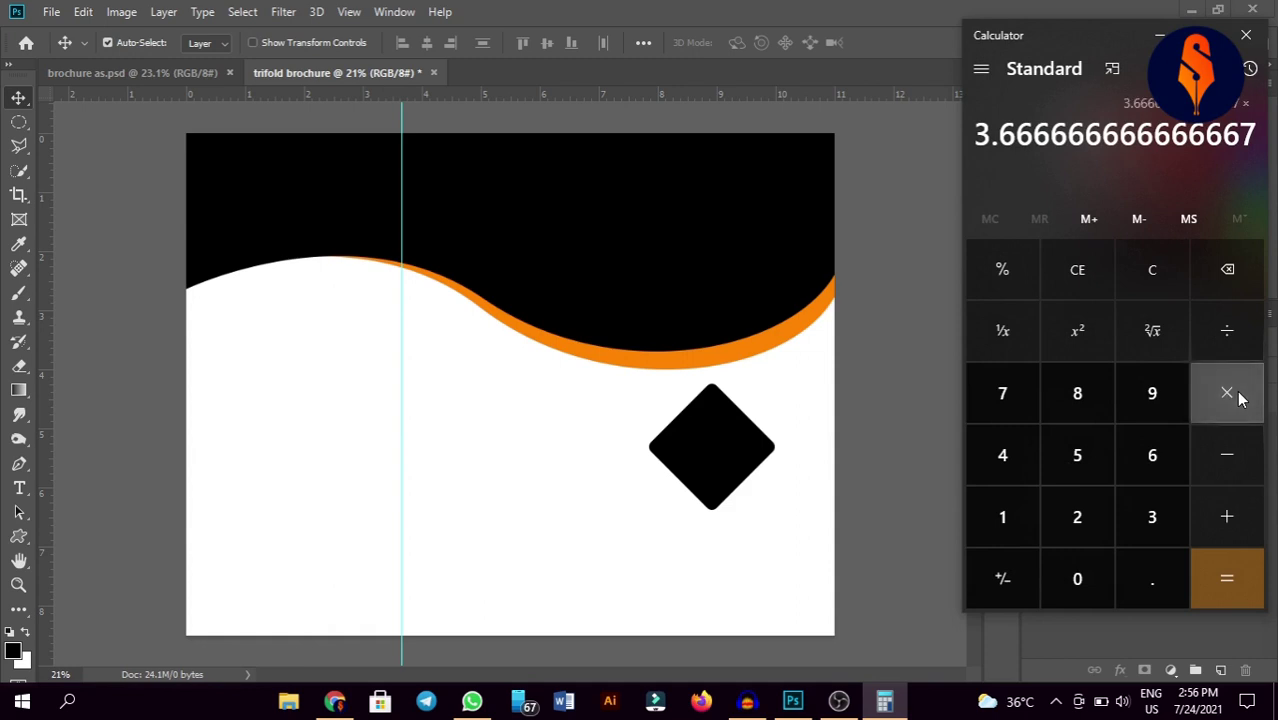
{"action": "left_click", "coordinate": [1082, 525]}
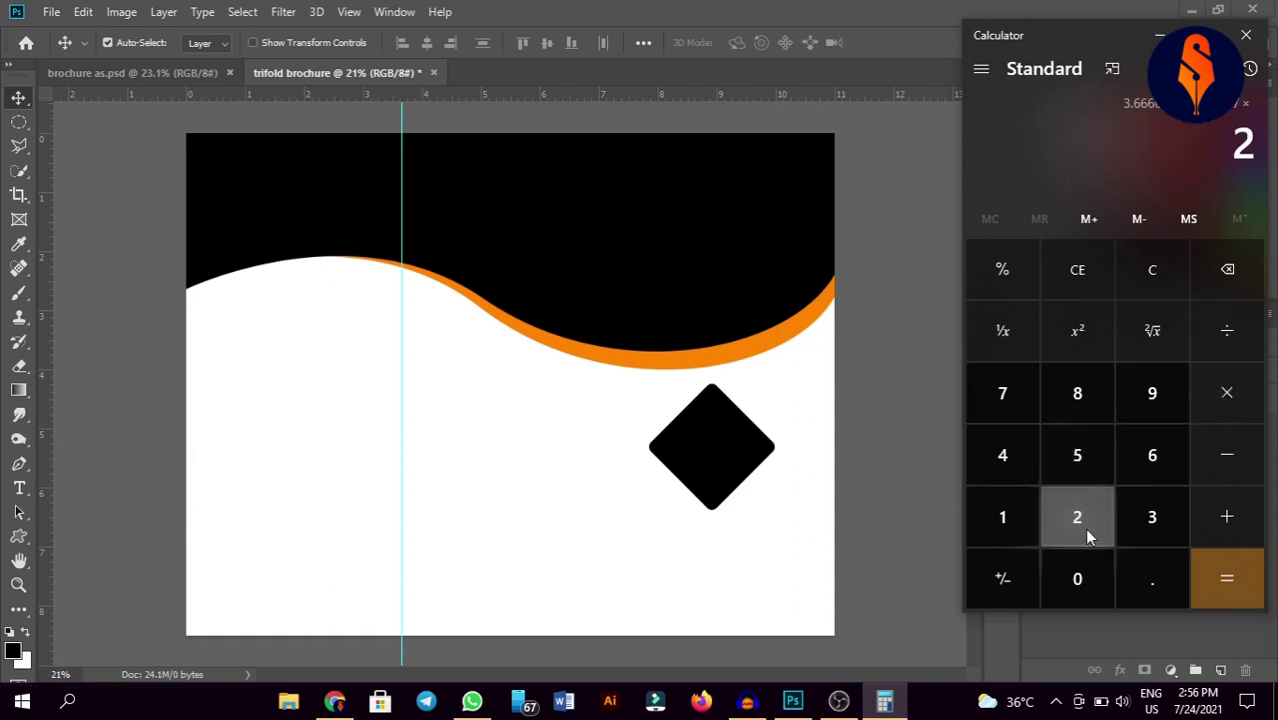
{"action": "left_click", "coordinate": [1230, 578]}
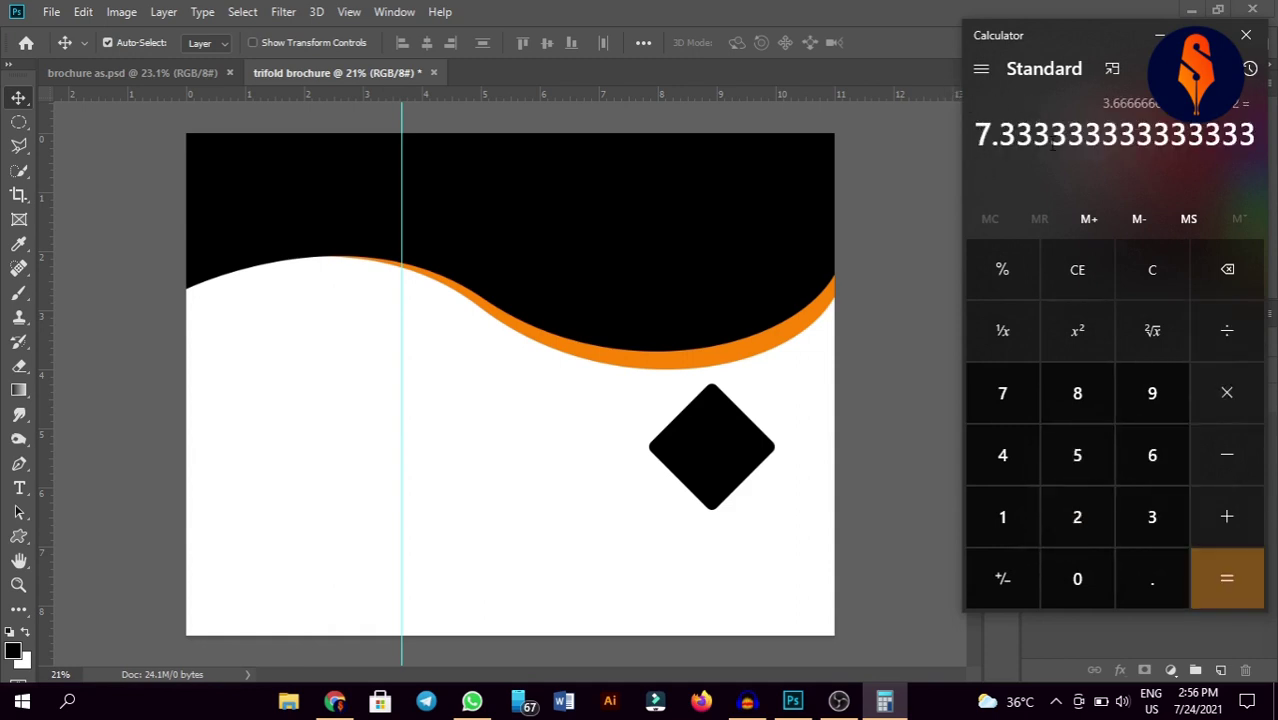
{"action": "left_click", "coordinate": [1159, 35]}
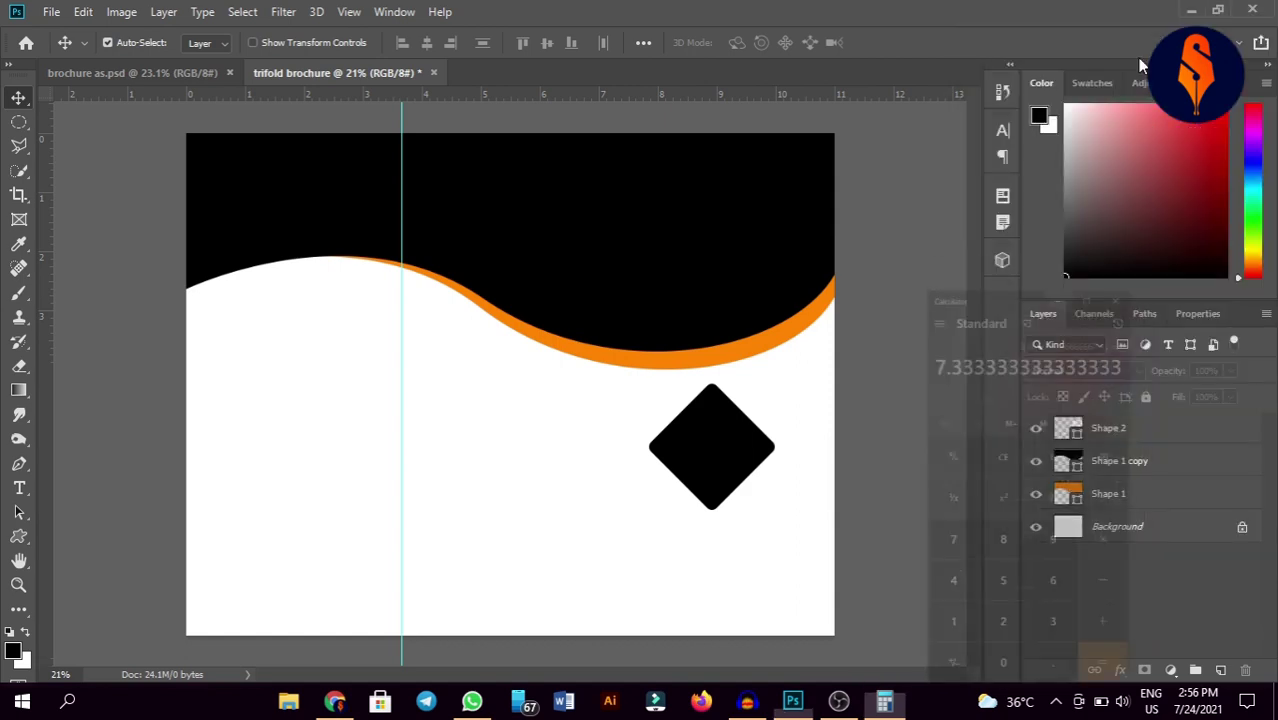
- Start a second vertical guide in View > New Guide with Position ready to edit
{"action": "left_click", "coordinate": [349, 12]}
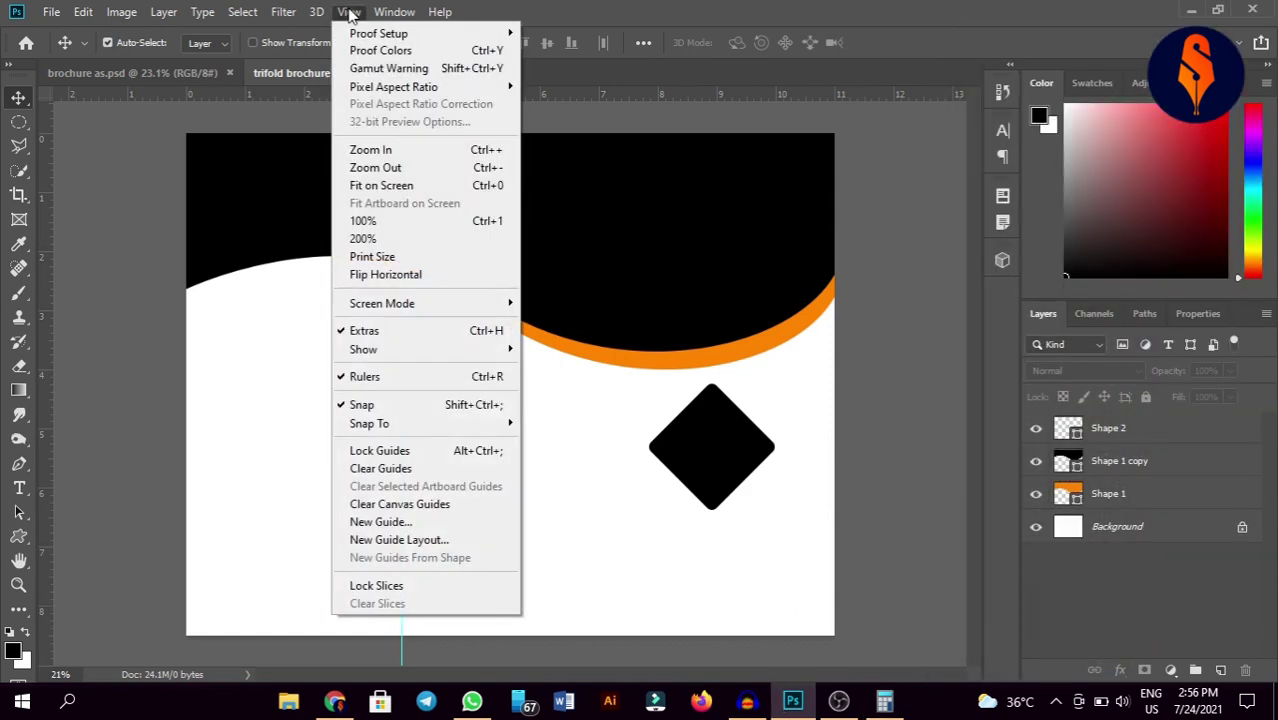
{"action": "left_click", "coordinate": [450, 521]}
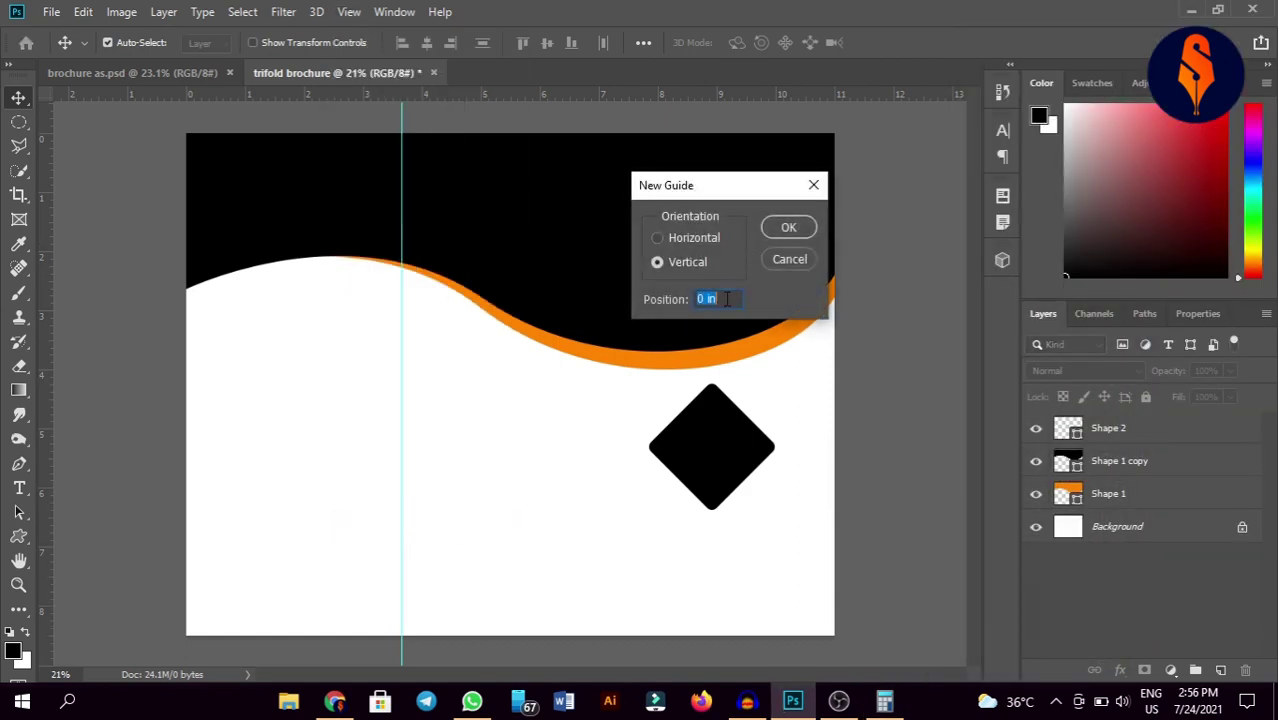
{"action": "left_click", "coordinate": [708, 302]}
- Confirm the 7.33 in guide and Alt-drag two diamond copies into a staggered cluster
{"action": "left_click", "coordinate": [786, 229]}
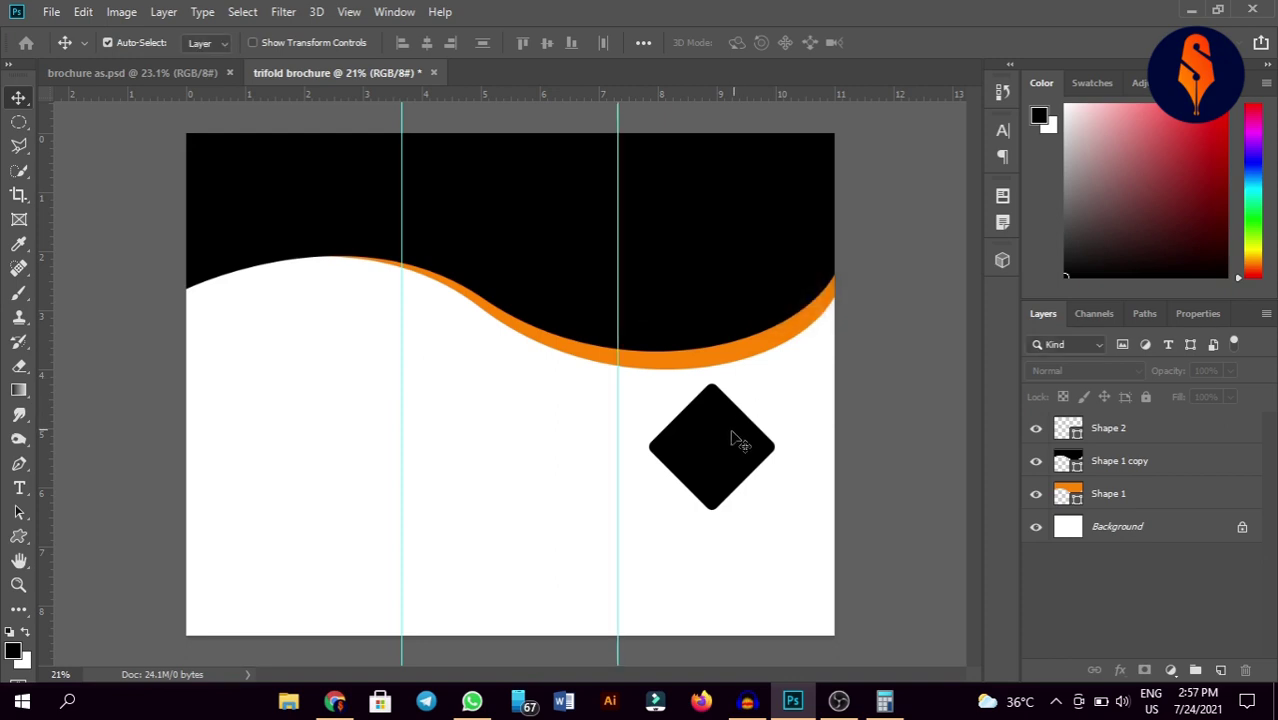
{"action": "mouse_move", "coordinate": [716, 455]}
{"action": "left_mouse_down"}
{"action": "mouse_move", "coordinate": [690, 443]}
{"action": "mouse_move", "coordinate": [755, 528]}
{"action": "left_mouse_up"}
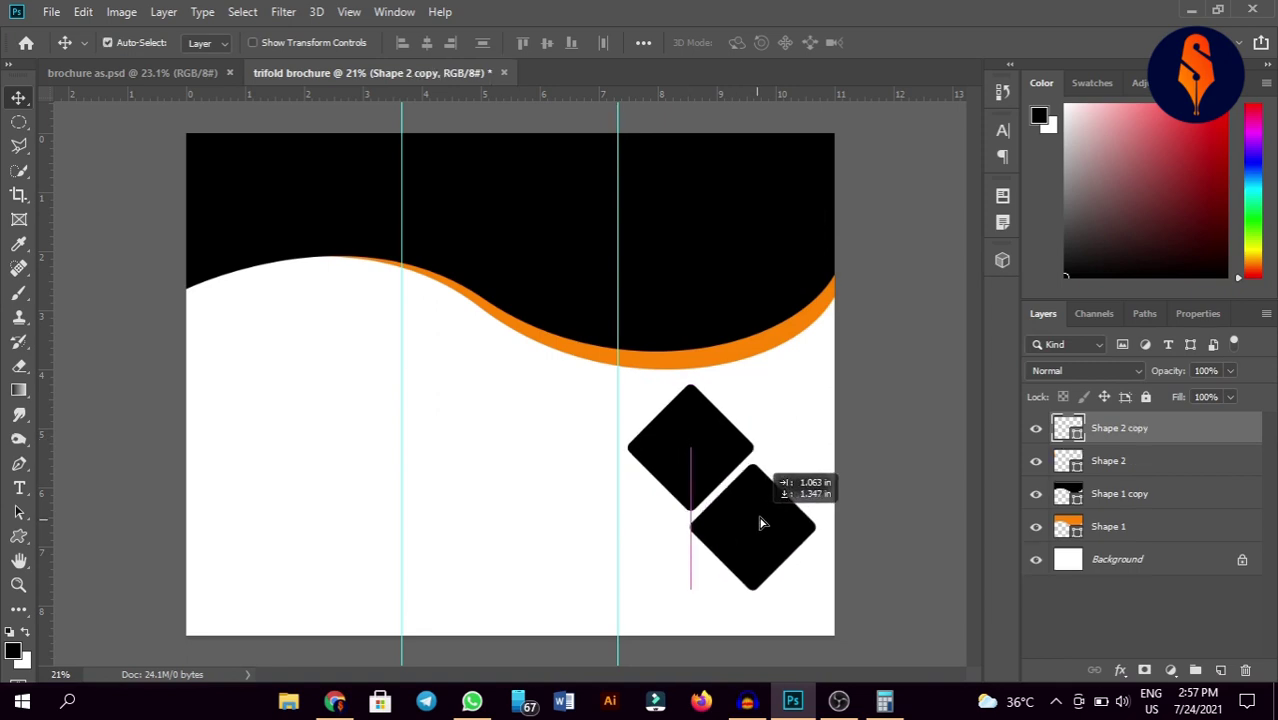
{"action": "left_click_drag", "start_coordinate": [755, 528], "coordinate": [758, 522]}
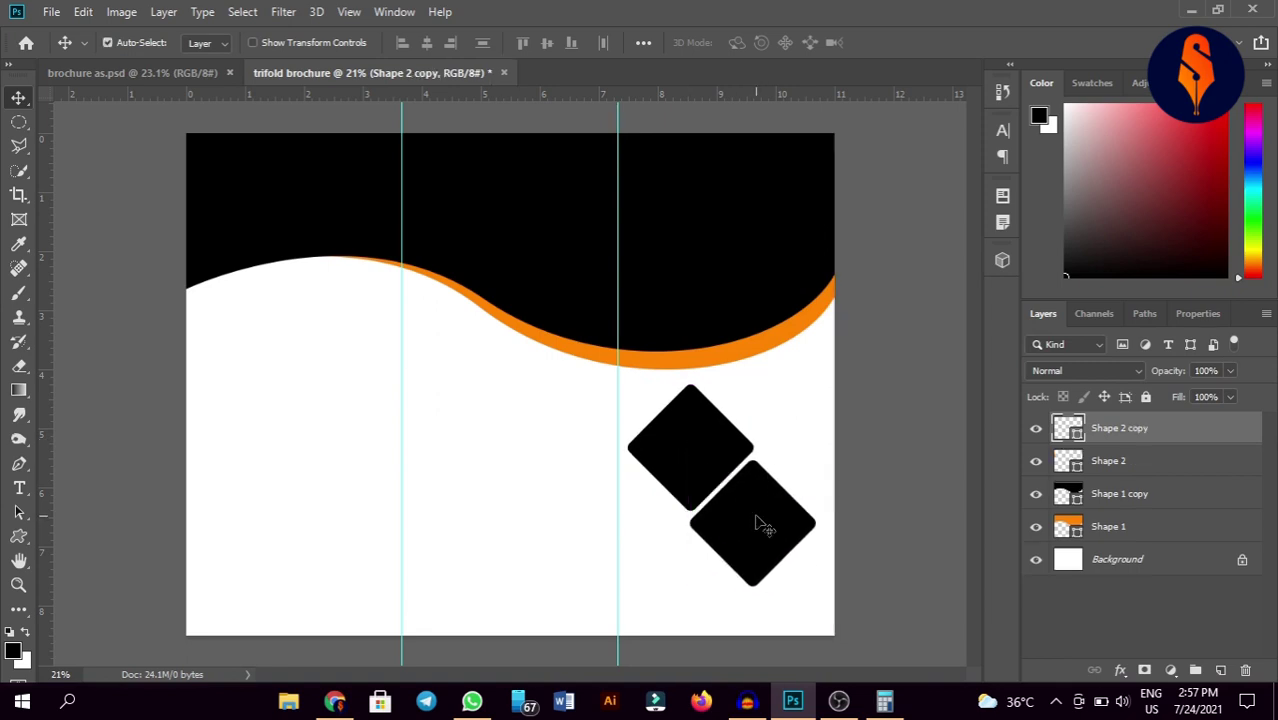
{"action": "key", "text": "Right"}
{"action": "key", "text": "Up"}
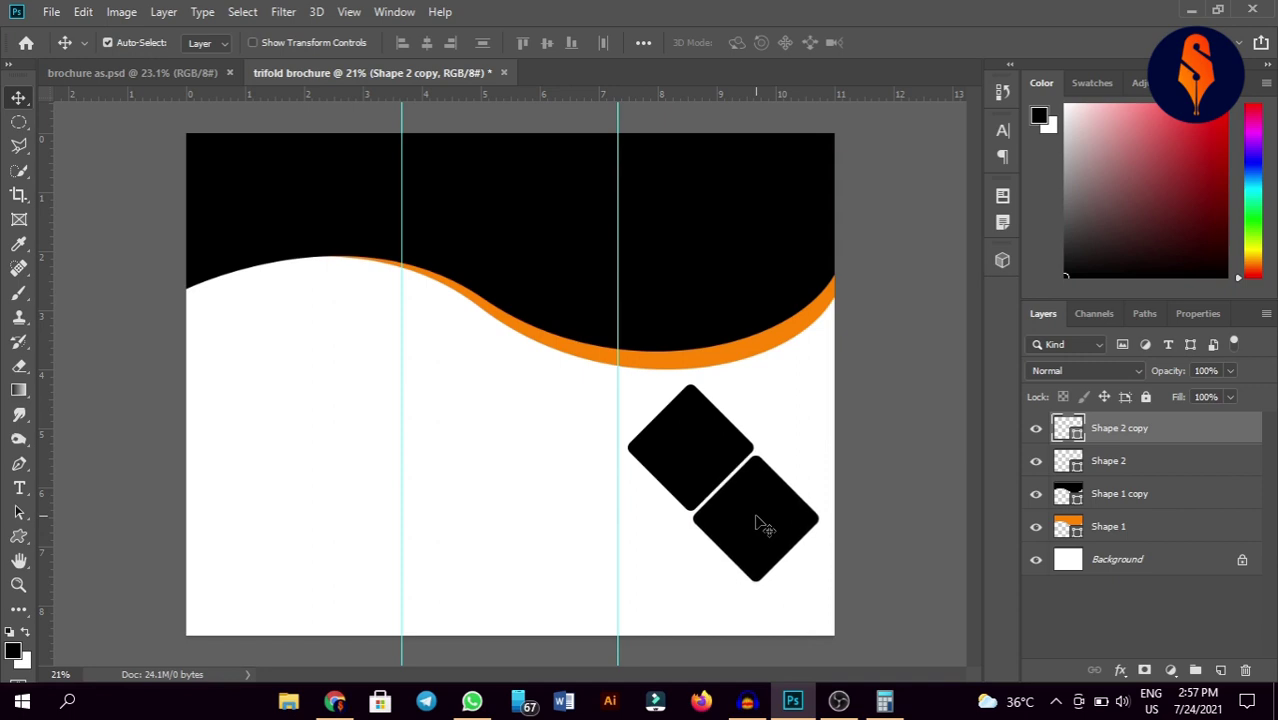
{"action": "key", "text": "Right"}
{"action": "key", "text": "Right"}
{"action": "key", "text": "Right"}
{"action": "key", "text": "Up"}
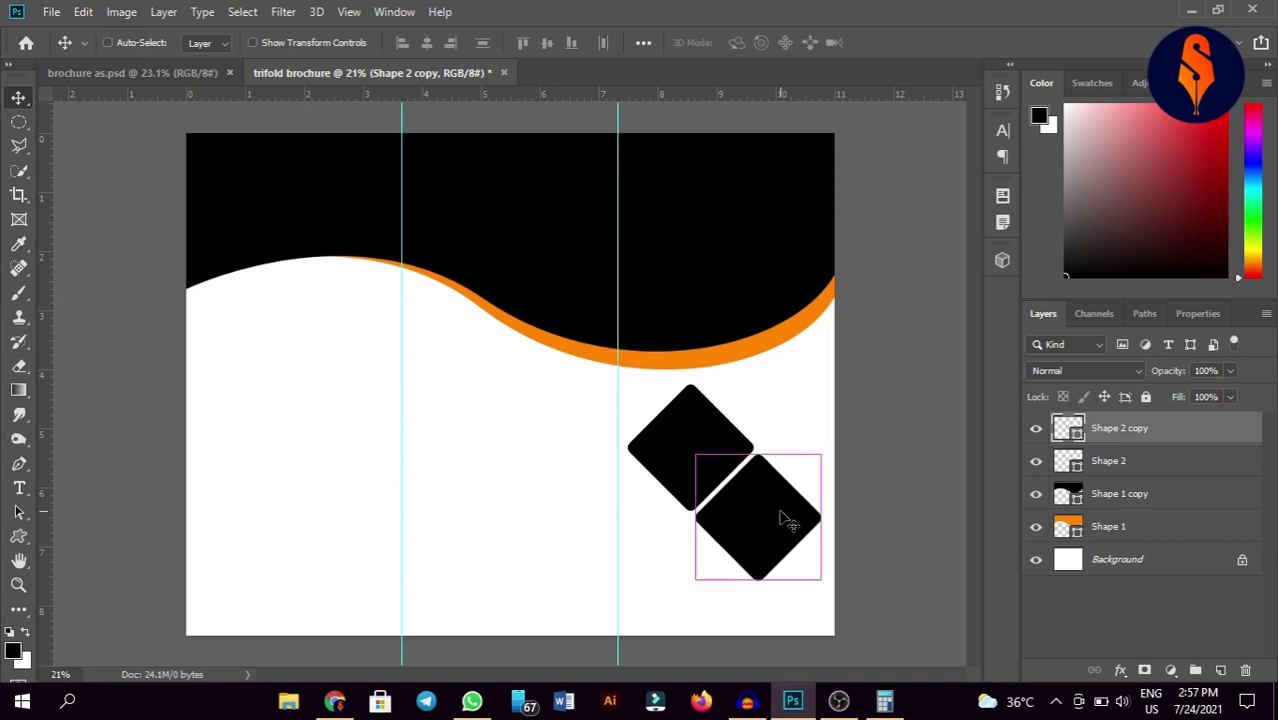
{"action": "mouse_move", "coordinate": [785, 521]}
{"action": "left_mouse_down"}
{"action": "mouse_move", "coordinate": [735, 592]}
{"action": "mouse_move", "coordinate": [710, 592]}
{"action": "left_mouse_up"}
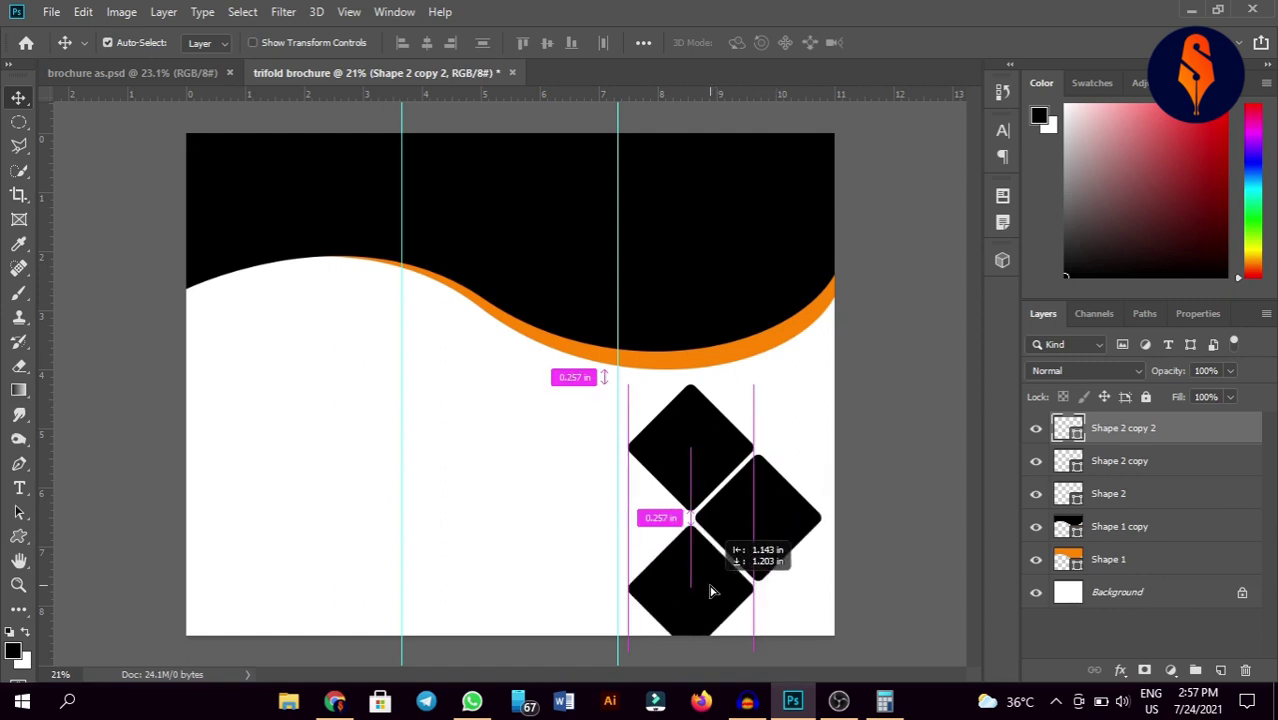
- Move all three diamonds under the orange curve and scale them to about 87%
{"action": "left_click", "coordinate": [804, 608]}
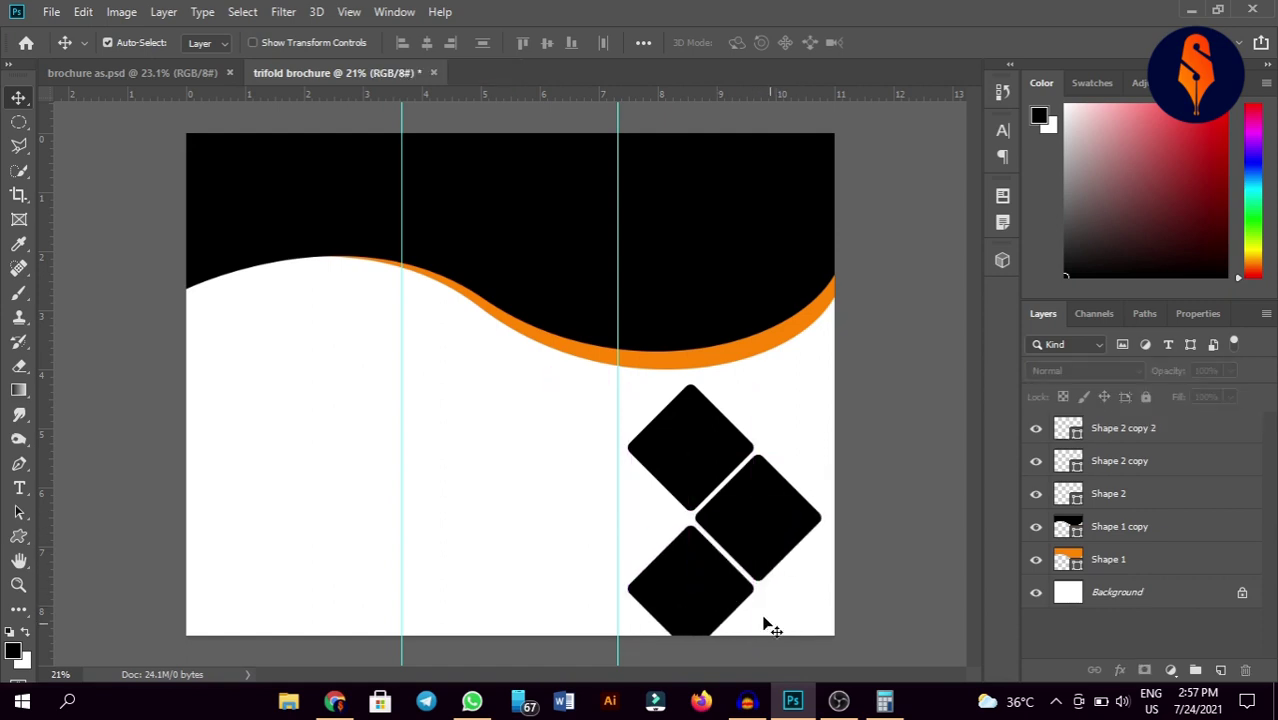
{"action": "left_click_drag", "start_coordinate": [768, 622], "coordinate": [683, 490]}
{"action": "left_click_drag", "start_coordinate": [790, 548], "coordinate": [803, 532]}
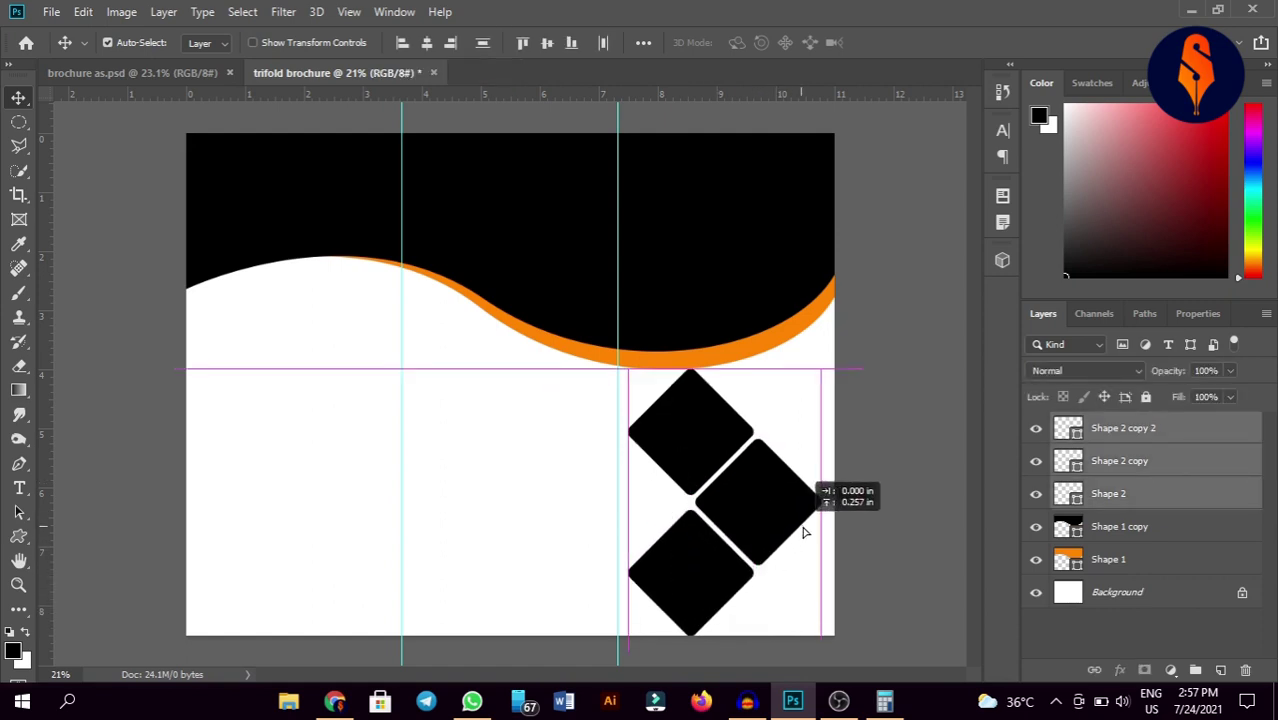
{"action": "key", "text": "ctrl+t"}
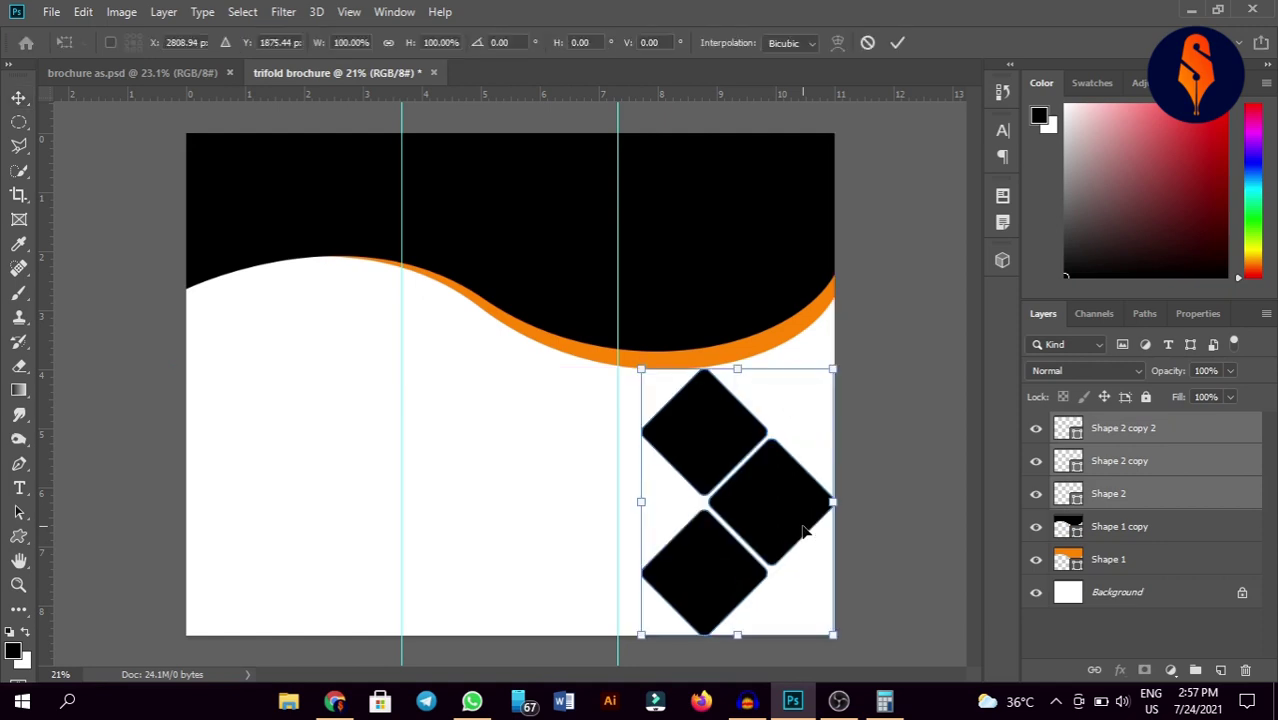
{"action": "mouse_move", "coordinate": [835, 506]}
{"action": "left_mouse_down"}
{"action": "mouse_move", "coordinate": [820, 505]}
{"action": "mouse_move", "coordinate": [834, 502]}
{"action": "left_mouse_up"}
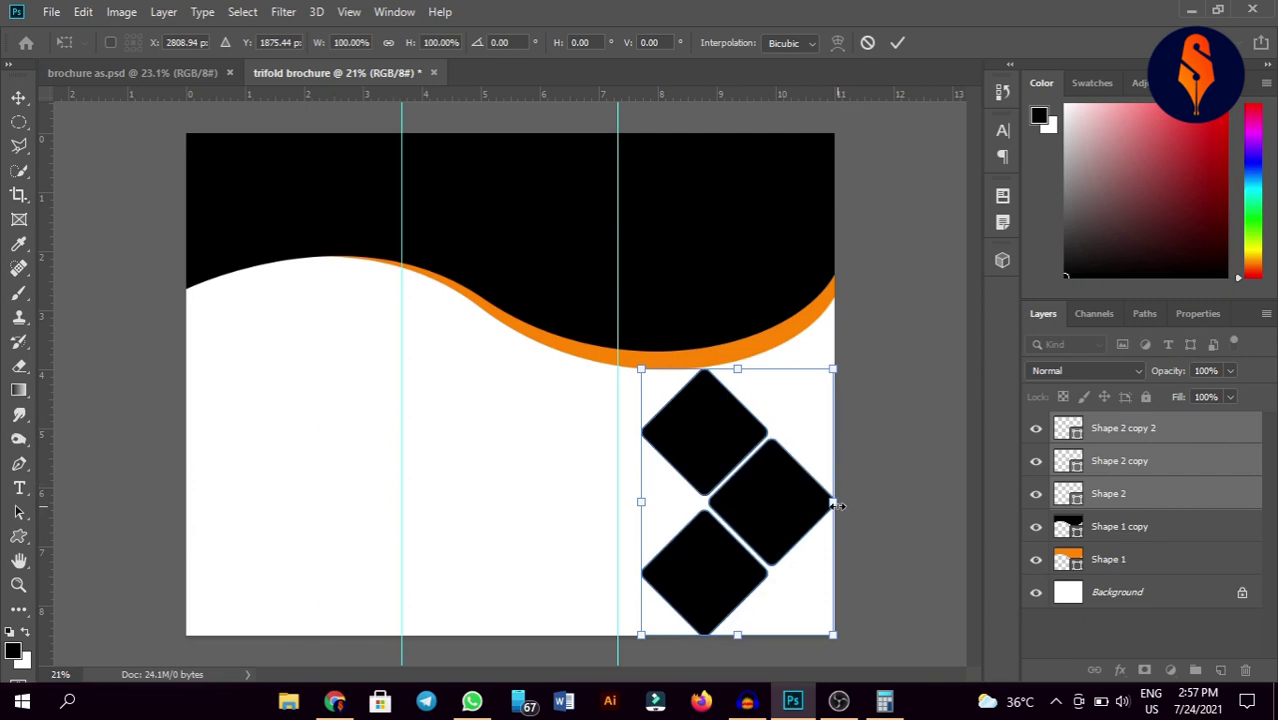
{"action": "left_click_drag", "start_coordinate": [836, 502], "coordinate": [745, 509]}
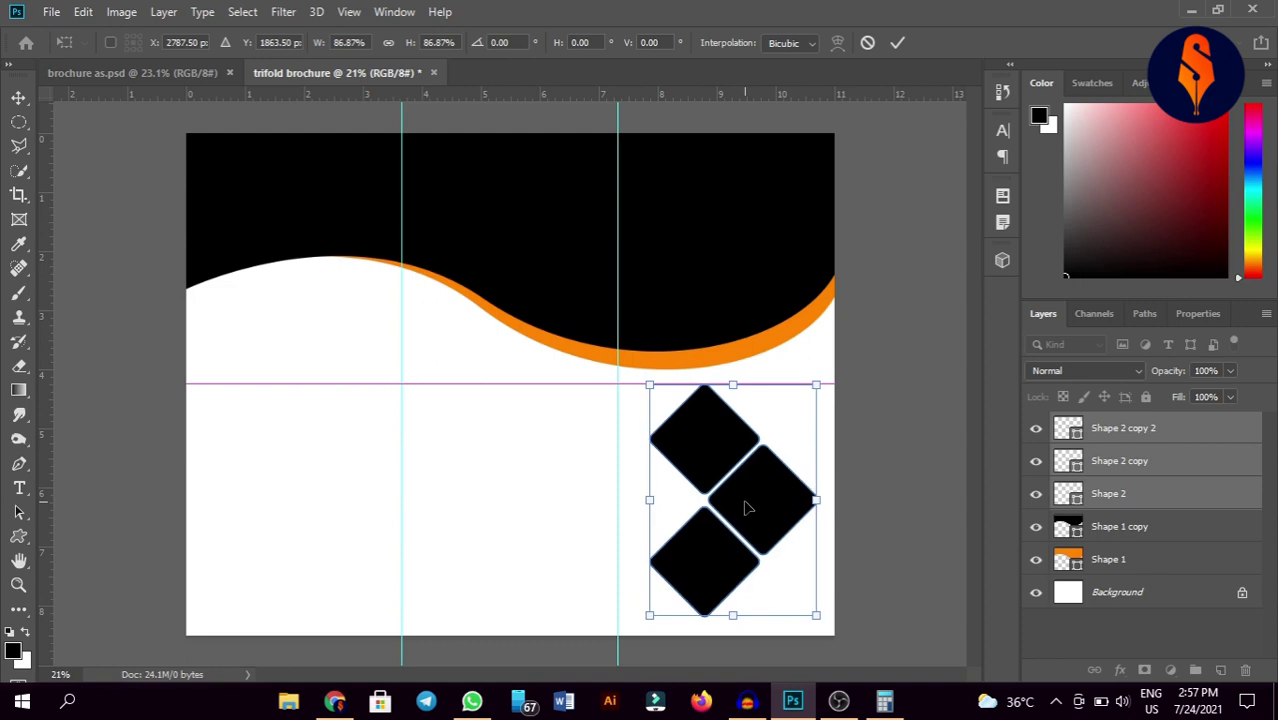
{"action": "left_click", "coordinate": [897, 42]}
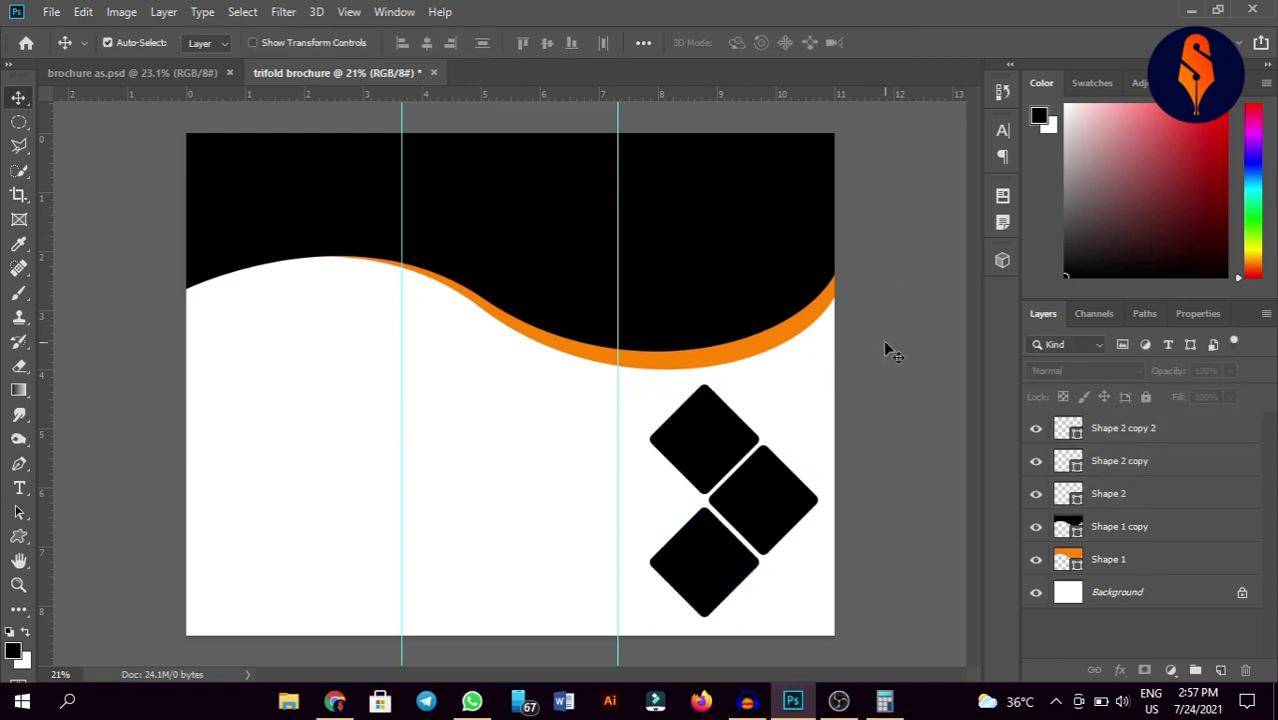
- Unlock the Background of brochure as.psd into Layer 0, then return to trifold brochure
{"action": "left_click", "coordinate": [178, 67]}
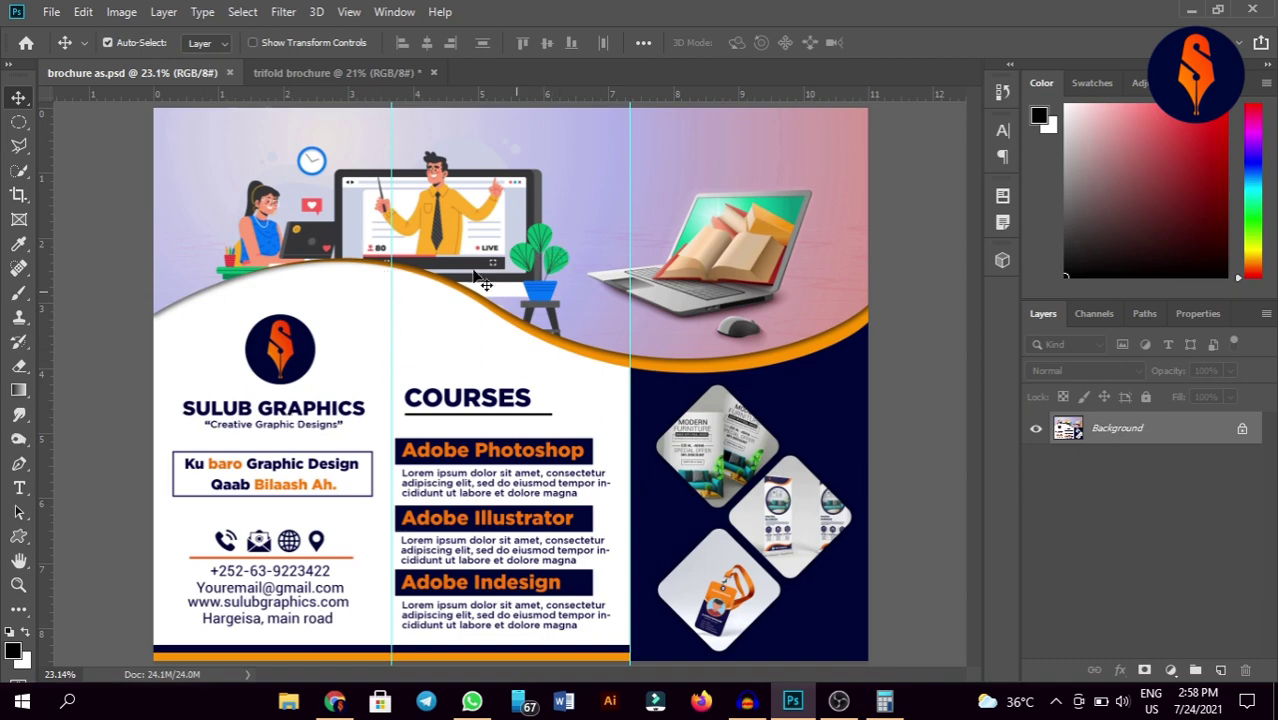
{"action": "mouse_move", "coordinate": [767, 262]}
{"action": "left_mouse_down"}
{"action": "mouse_move", "coordinate": [745, 282]}
{"action": "mouse_move", "coordinate": [788, 278]}
{"action": "mouse_move", "coordinate": [770, 284]}
{"action": "left_mouse_up"}
{"action": "left_click", "coordinate": [900, 255]}
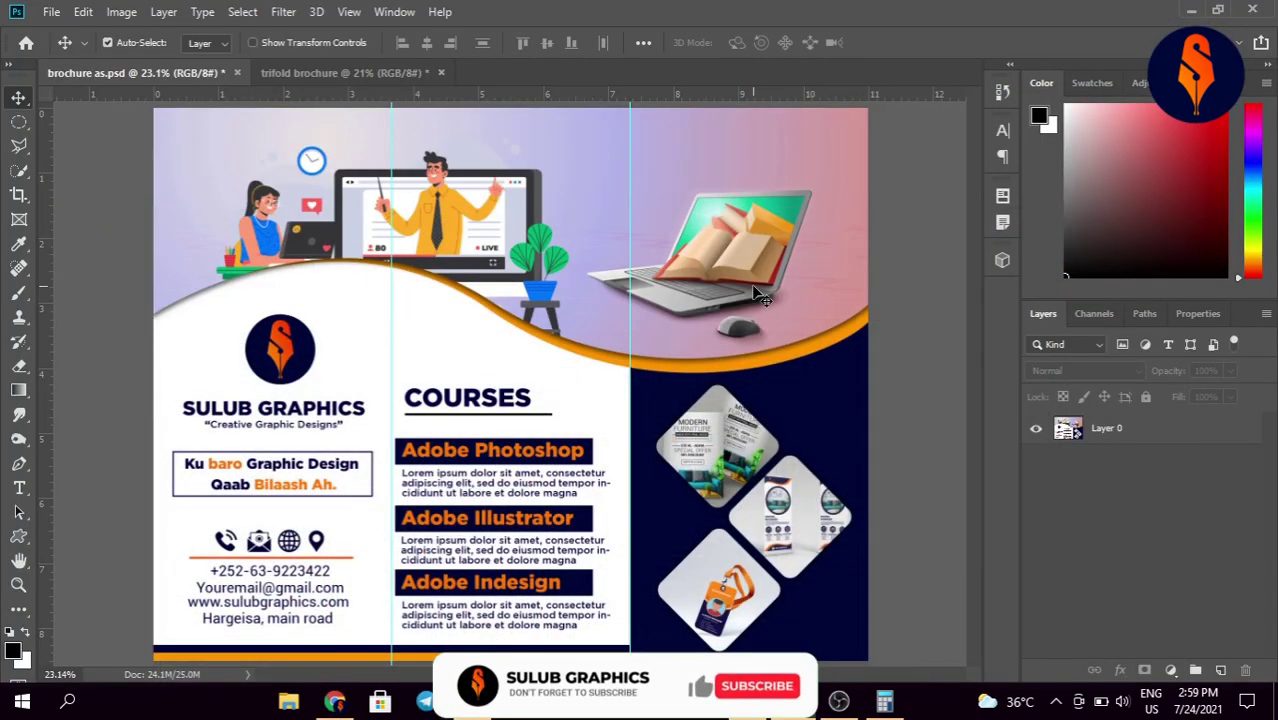
{"action": "left_click", "coordinate": [387, 78]}
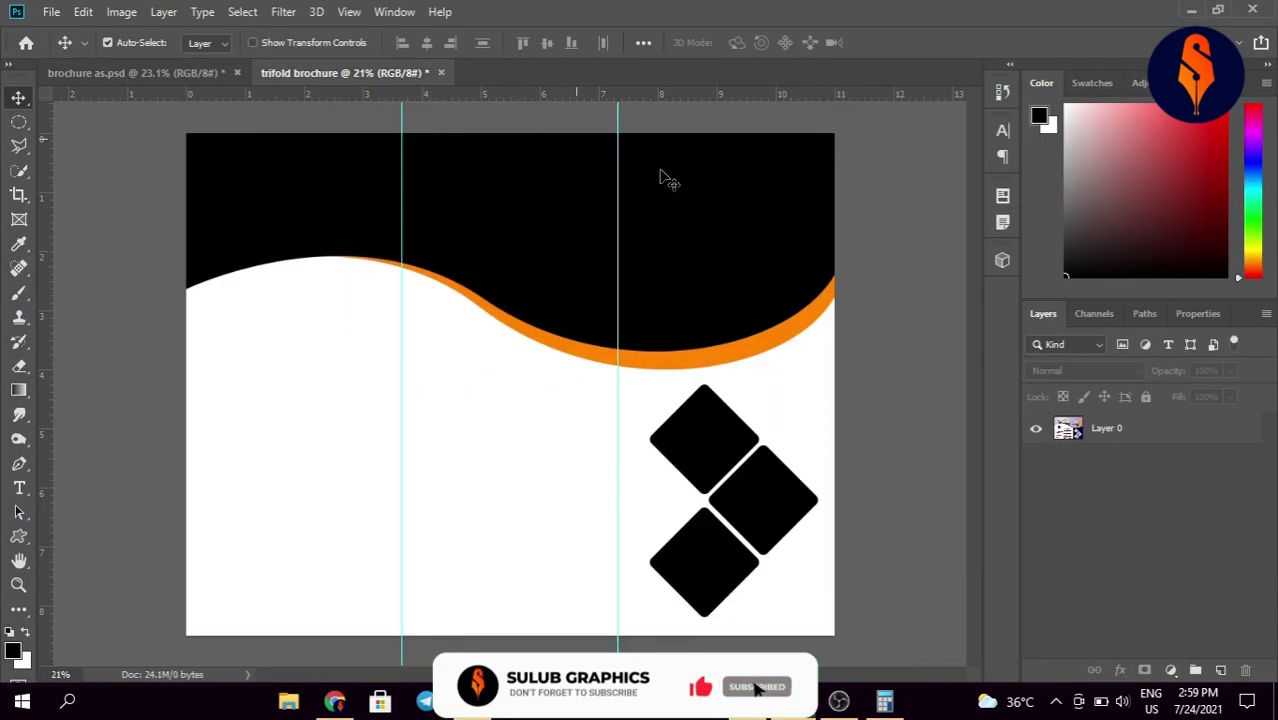
- Paste the classroom illustration as a new layer and convert it to a Smart Object
{"action": "left_click", "coordinate": [84, 12]}
{"action": "left_click", "coordinate": [214, 173]}
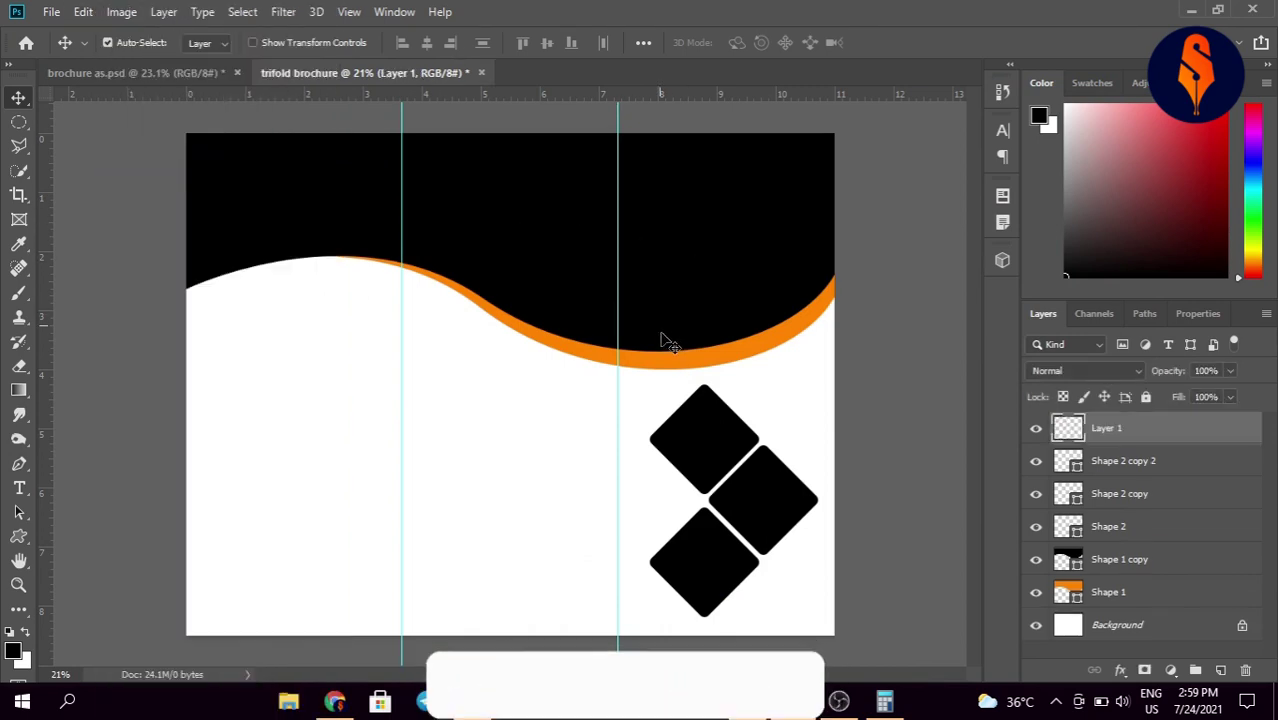
{"action": "left_click_drag", "start_coordinate": [512, 316], "coordinate": [390, 257]}
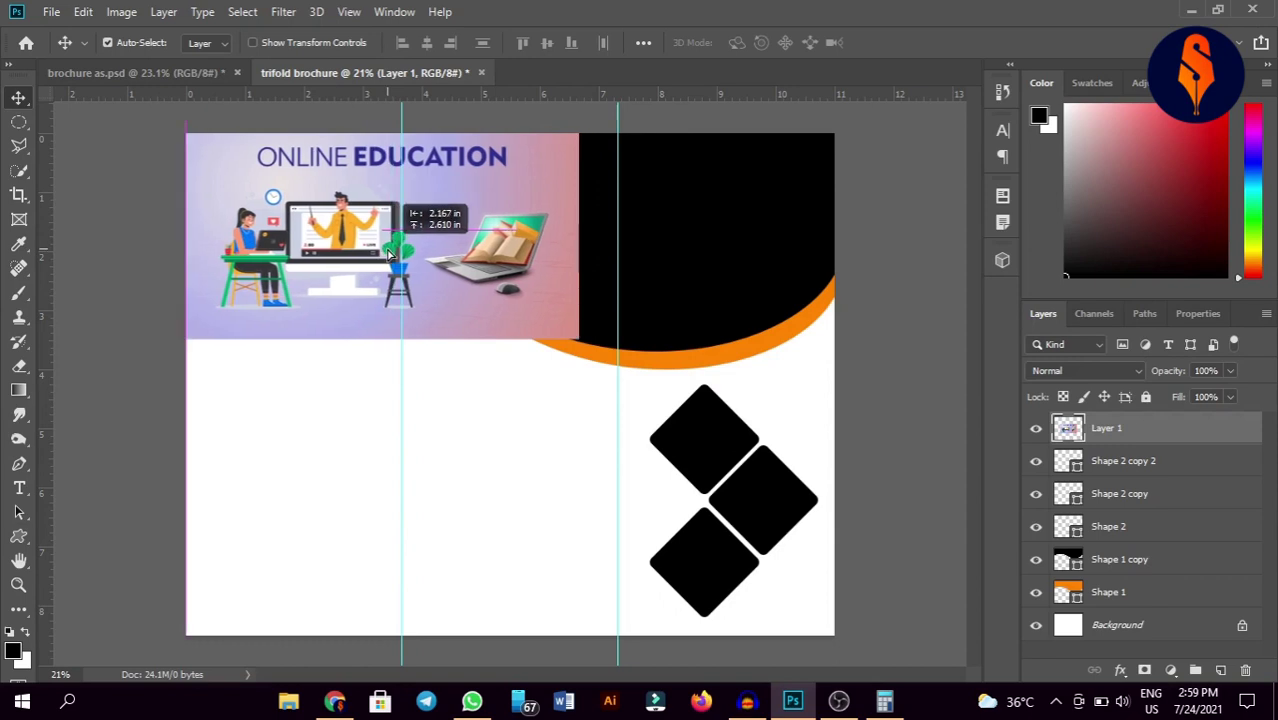
{"action": "key", "text": "ctrl+t"}
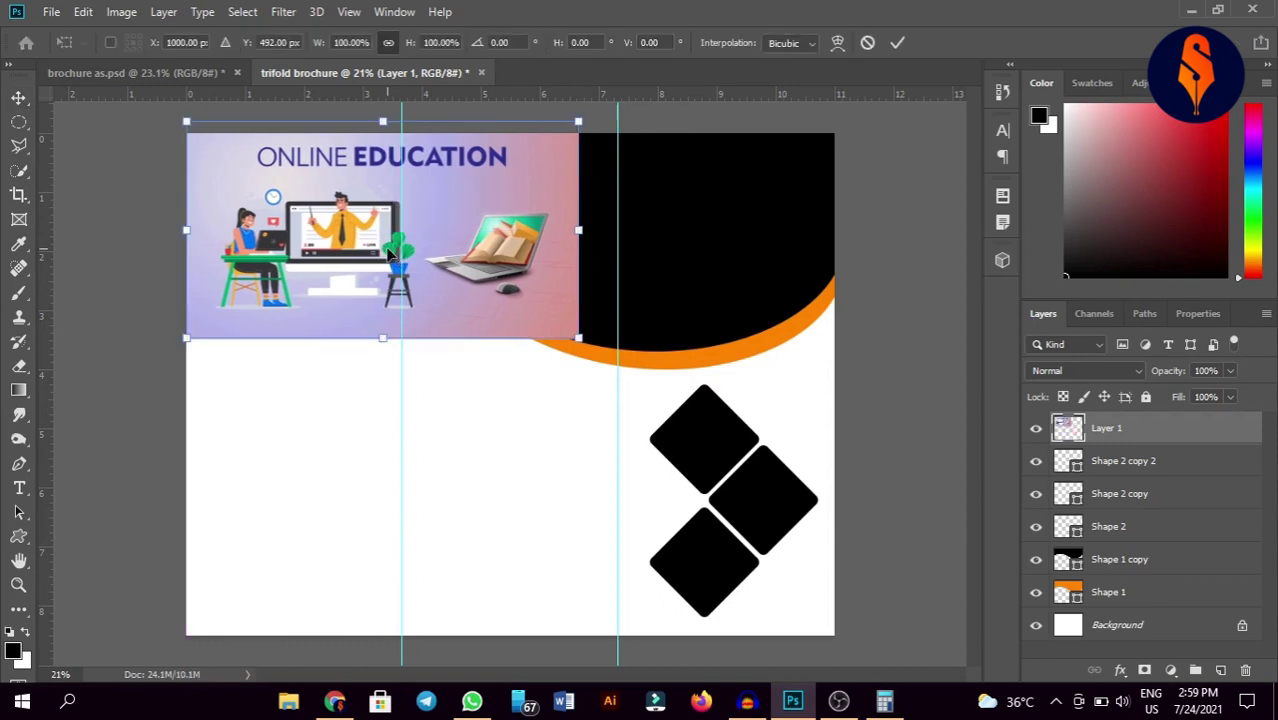
{"action": "left_click", "coordinate": [897, 42]}
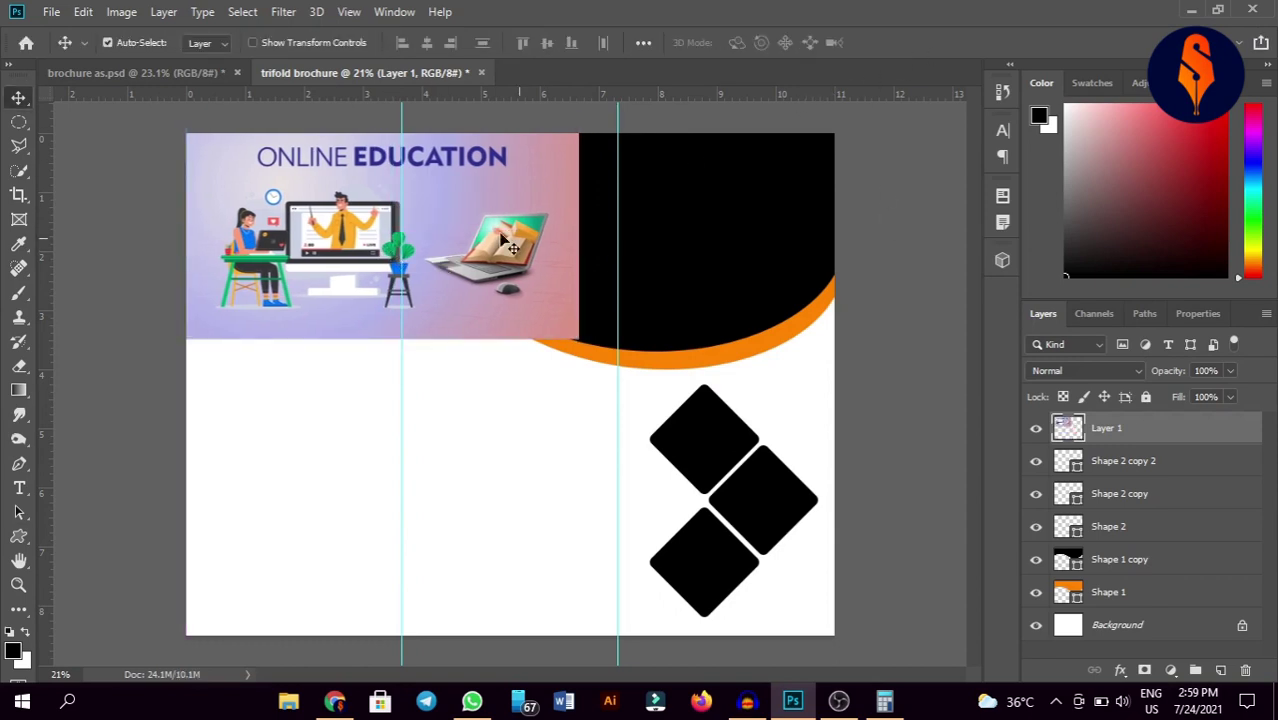
{"action": "right_click", "coordinate": [1171, 434]}
{"action": "left_click", "coordinate": [1090, 260]}
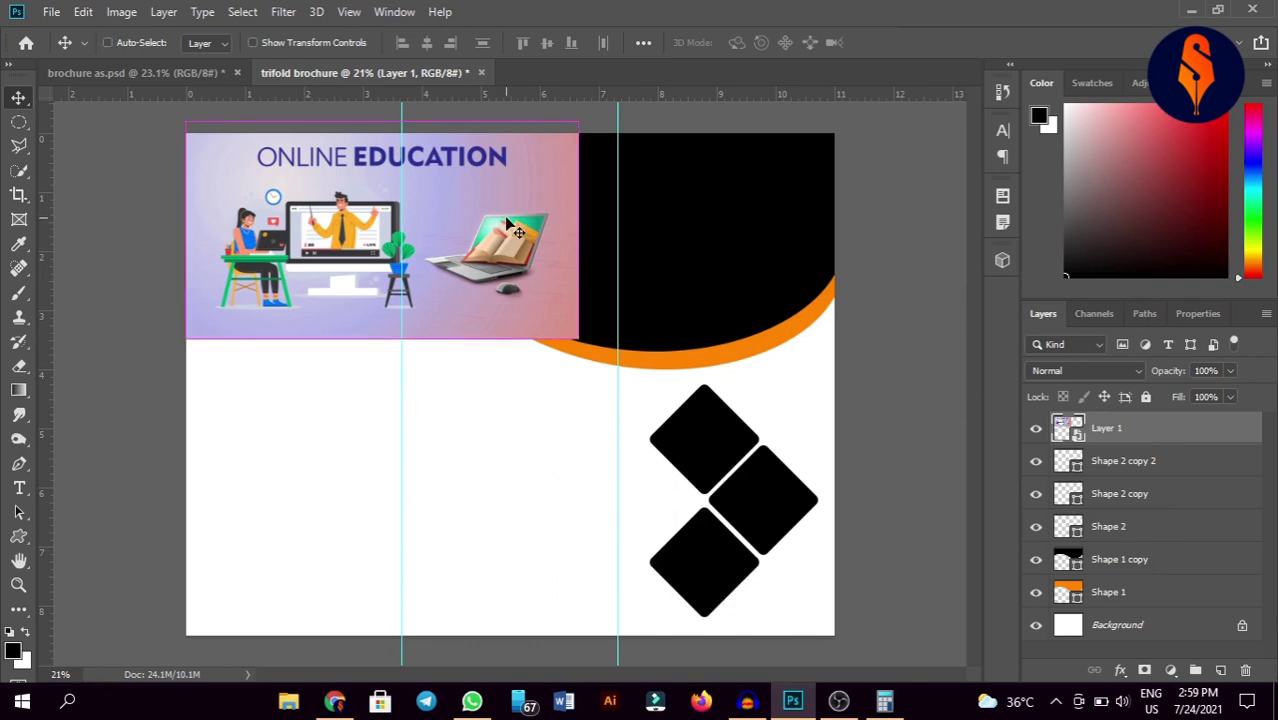
- Enlarge the illustration, move it above Shape 1 copy, and clip it into the wave
{"action": "key", "text": "ctrl+t"}
{"action": "left_click_drag", "start_coordinate": [578, 228], "coordinate": [845, 228]}
{"action": "left_click_drag", "start_coordinate": [752, 317], "coordinate": [752, 289]}
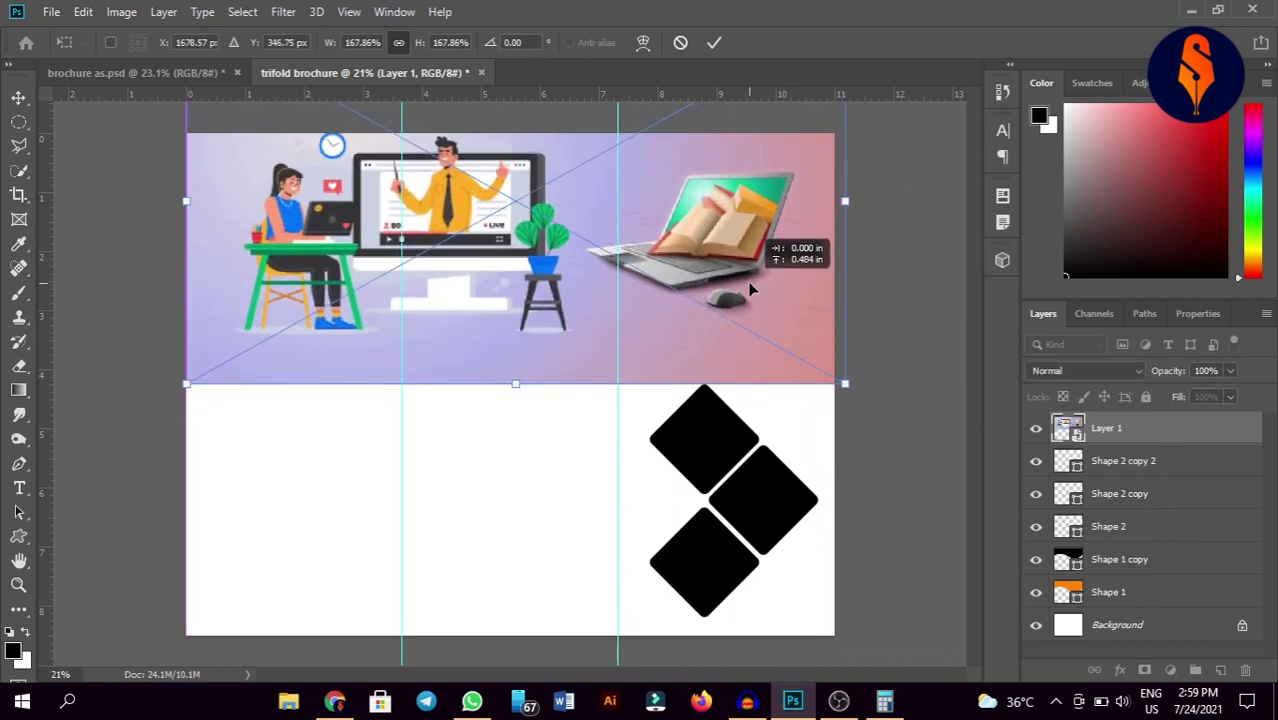
{"action": "key", "text": "Return"}
{"action": "left_click_drag", "start_coordinate": [1128, 432], "coordinate": [1127, 538]}
{"action": "right_click", "coordinate": [1157, 531]}
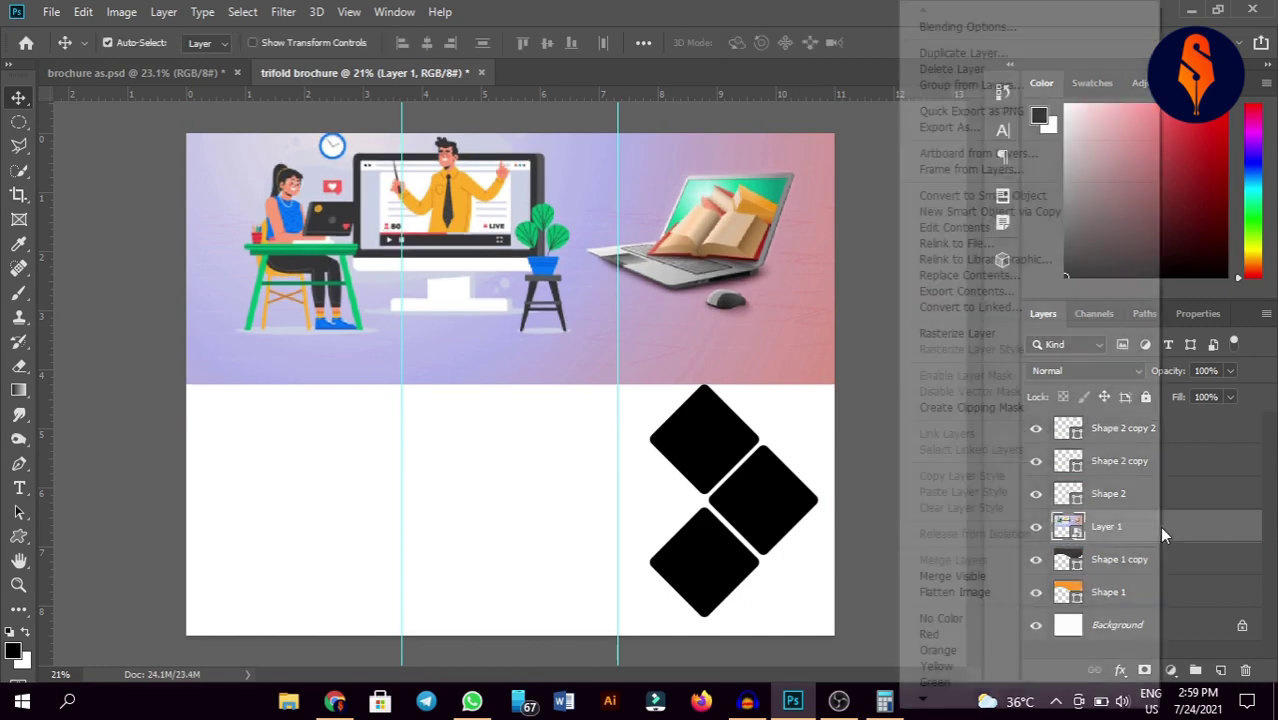
{"action": "left_click", "coordinate": [1010, 407]}
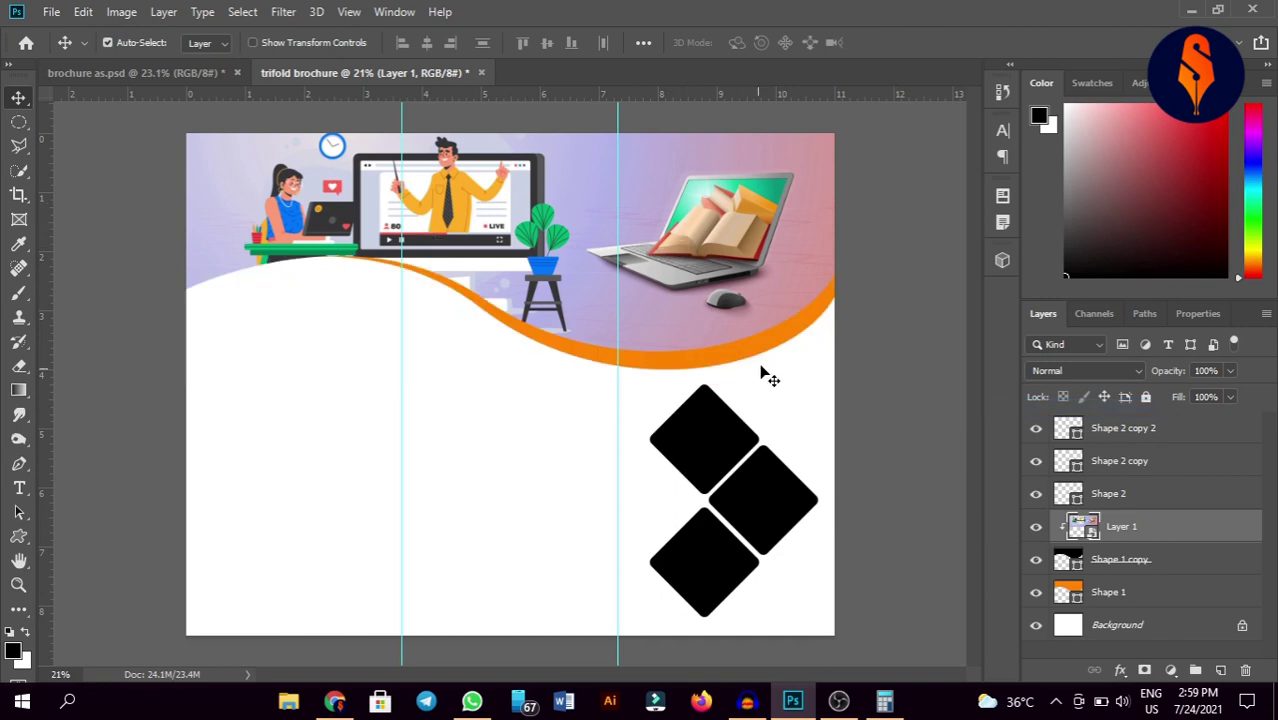
- Give Shape 1 copy a drop shadow with 61% opacity, 9% spread and 40 px size
{"action": "left_click", "coordinate": [1149, 564]}
{"action": "left_click", "coordinate": [1120, 676]}
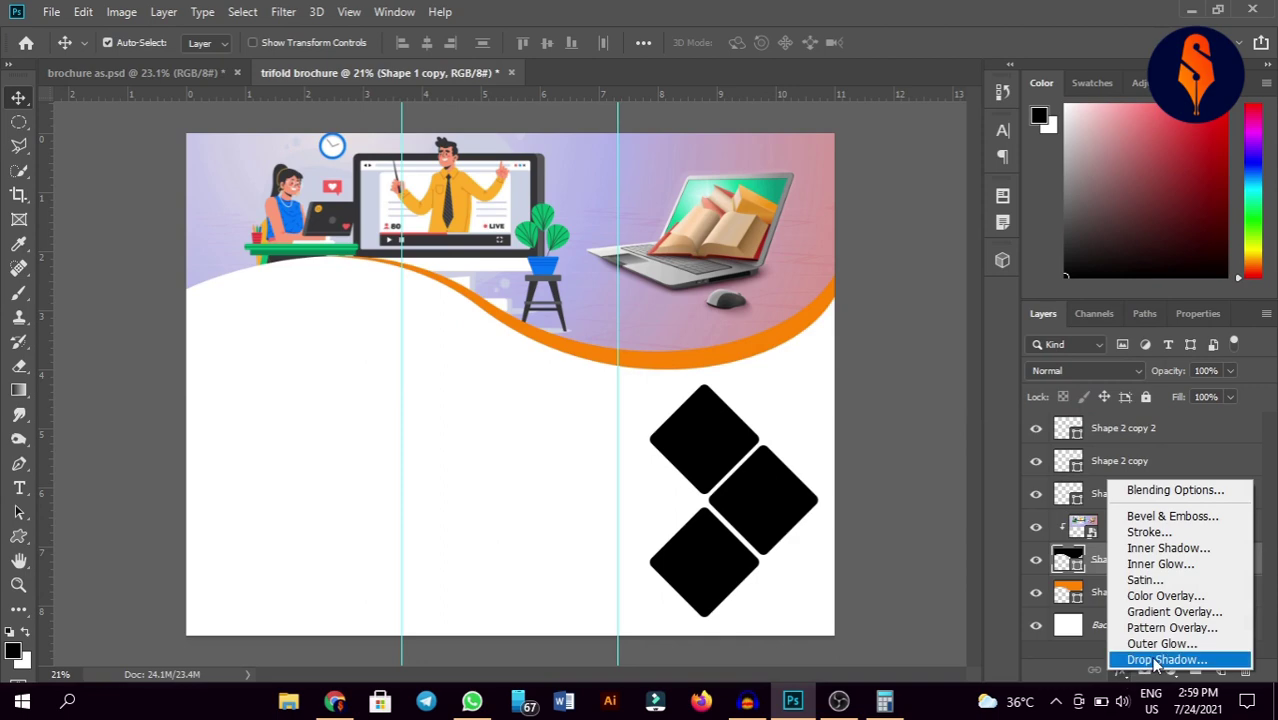
{"action": "left_click", "coordinate": [928, 487]}
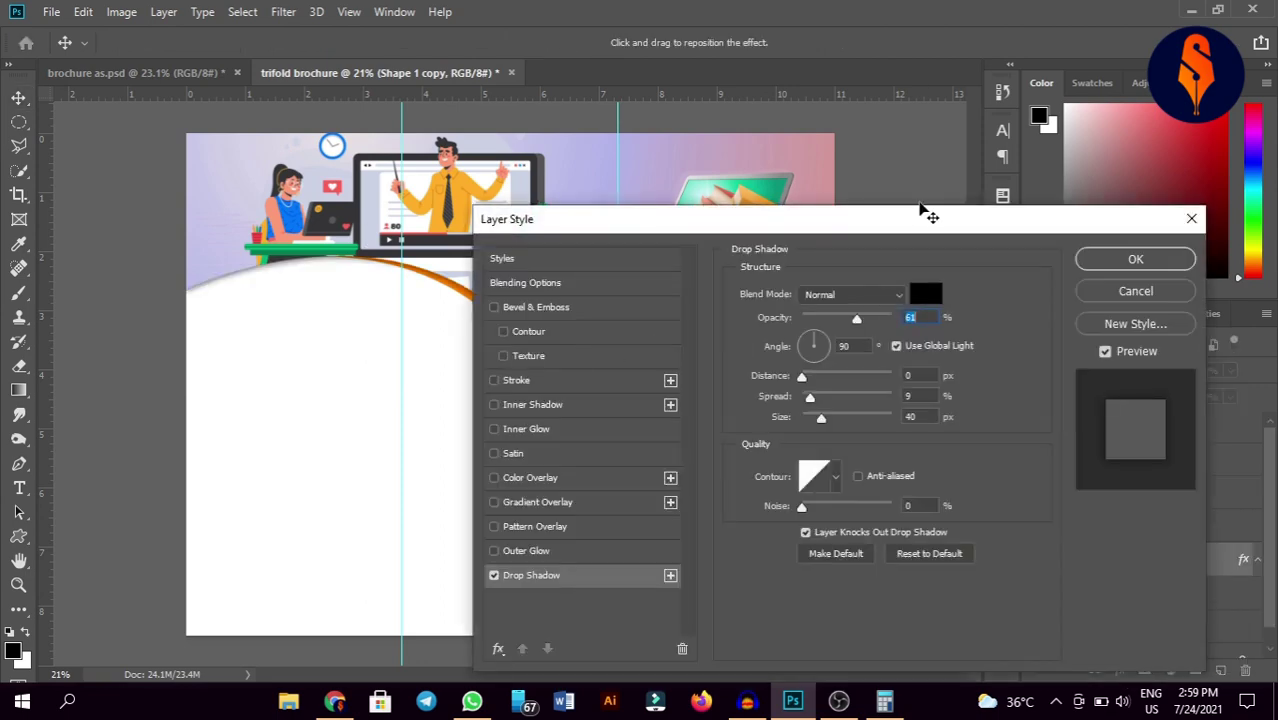
{"action": "mouse_move", "coordinate": [852, 228]}
{"action": "left_mouse_down"}
{"action": "mouse_move", "coordinate": [1076, 110]}
{"action": "mouse_move", "coordinate": [588, 138]}
{"action": "left_mouse_up"}
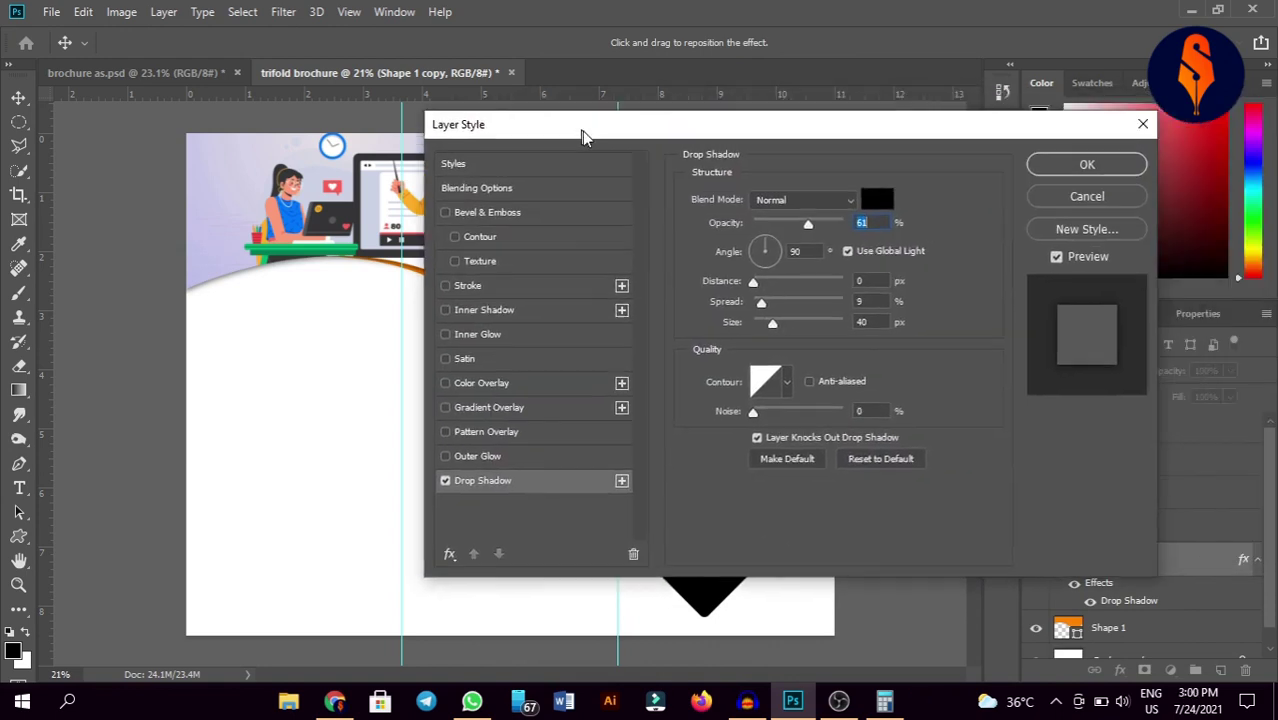
{"action": "left_click", "coordinate": [1088, 170]}
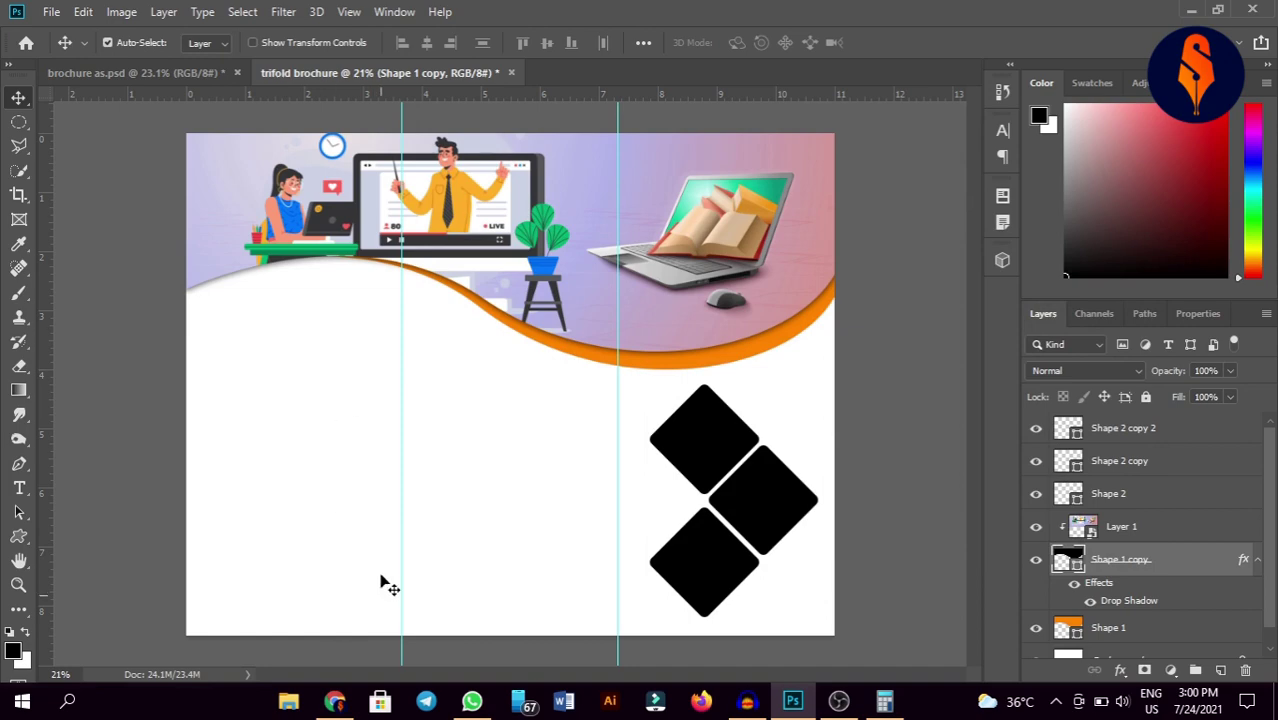
- Drag the logo from the sulub graphics document into the trifold brochure
{"action": "key", "text": "ctrl+Tab"}
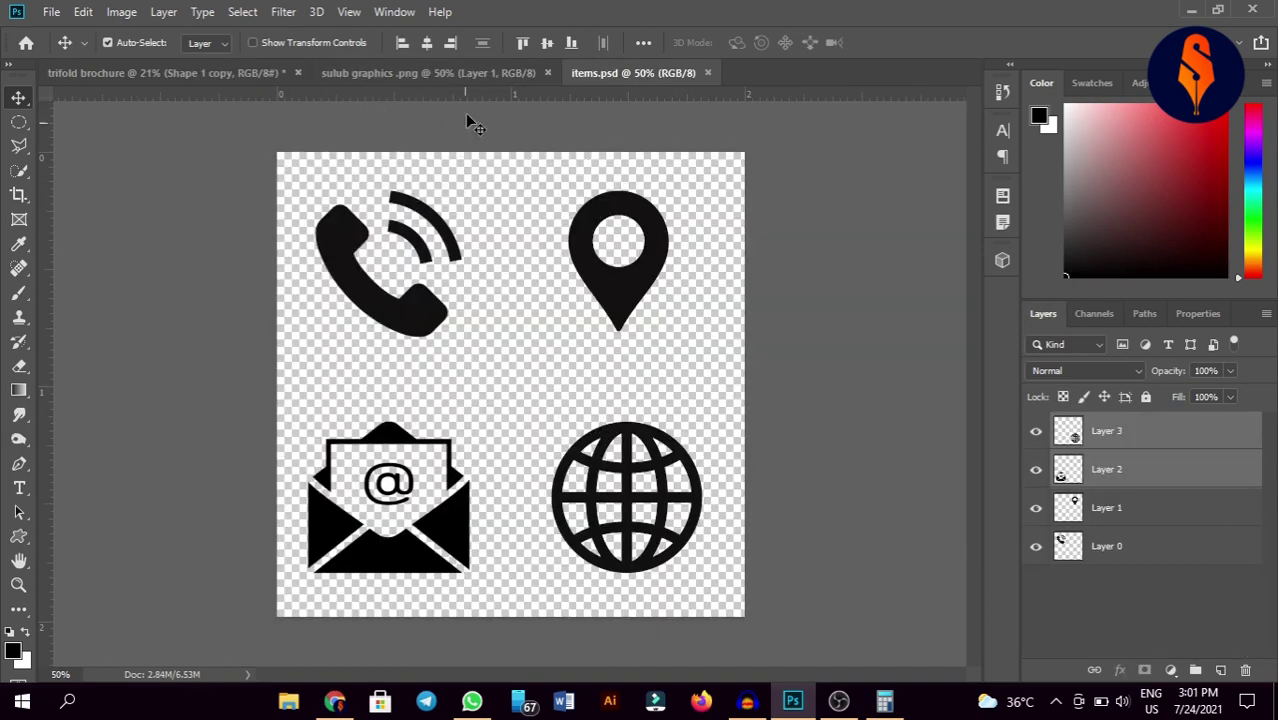
{"action": "left_click", "coordinate": [475, 68]}
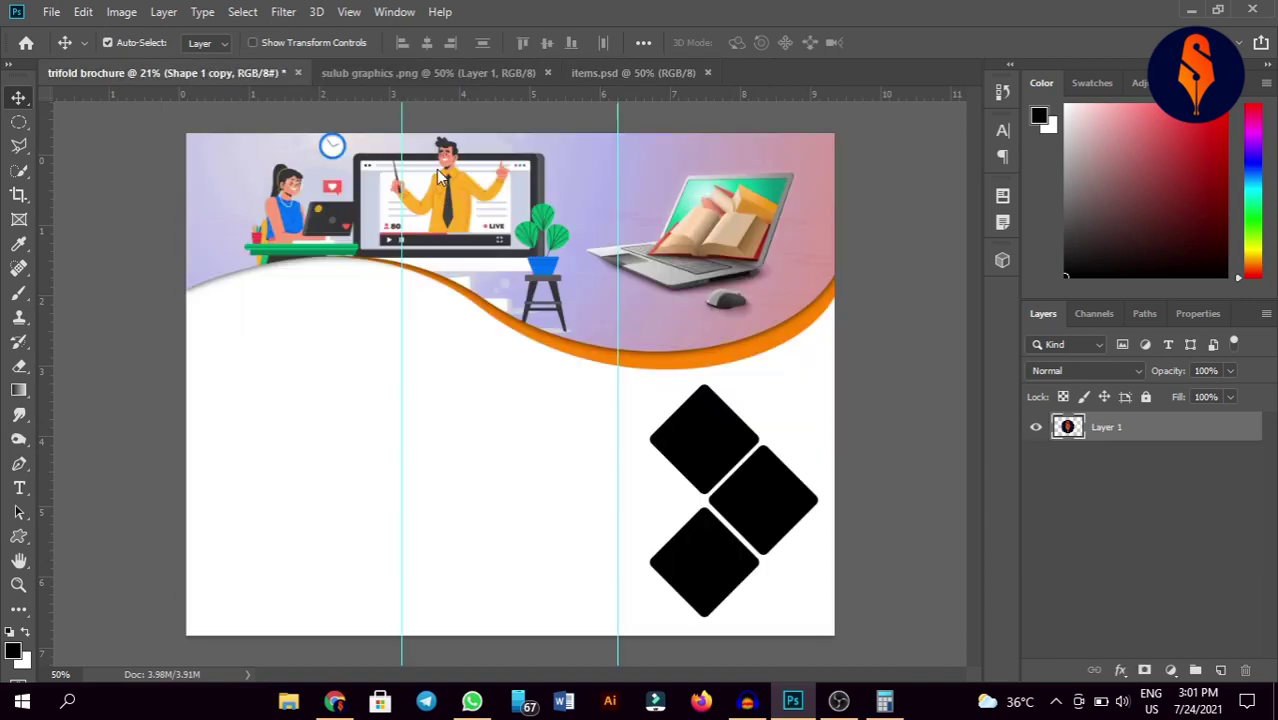
{"action": "left_click", "coordinate": [187, 73]}
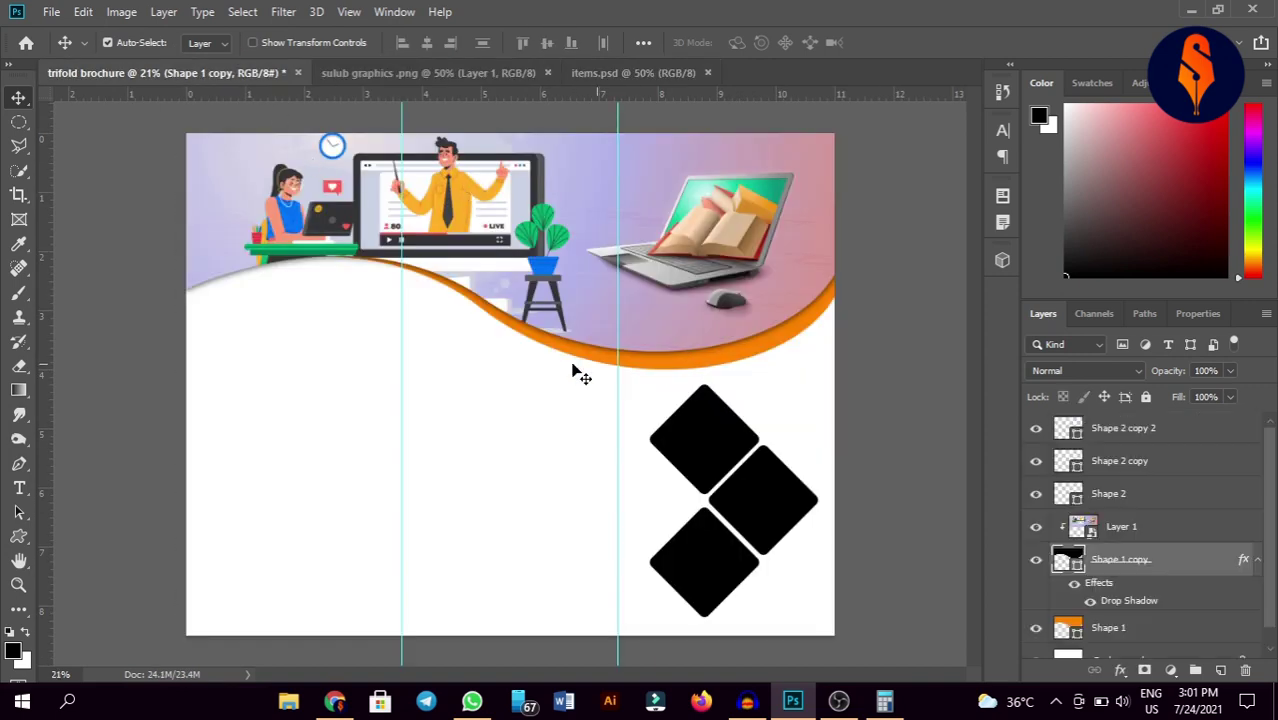
{"action": "left_click", "coordinate": [617, 77]}
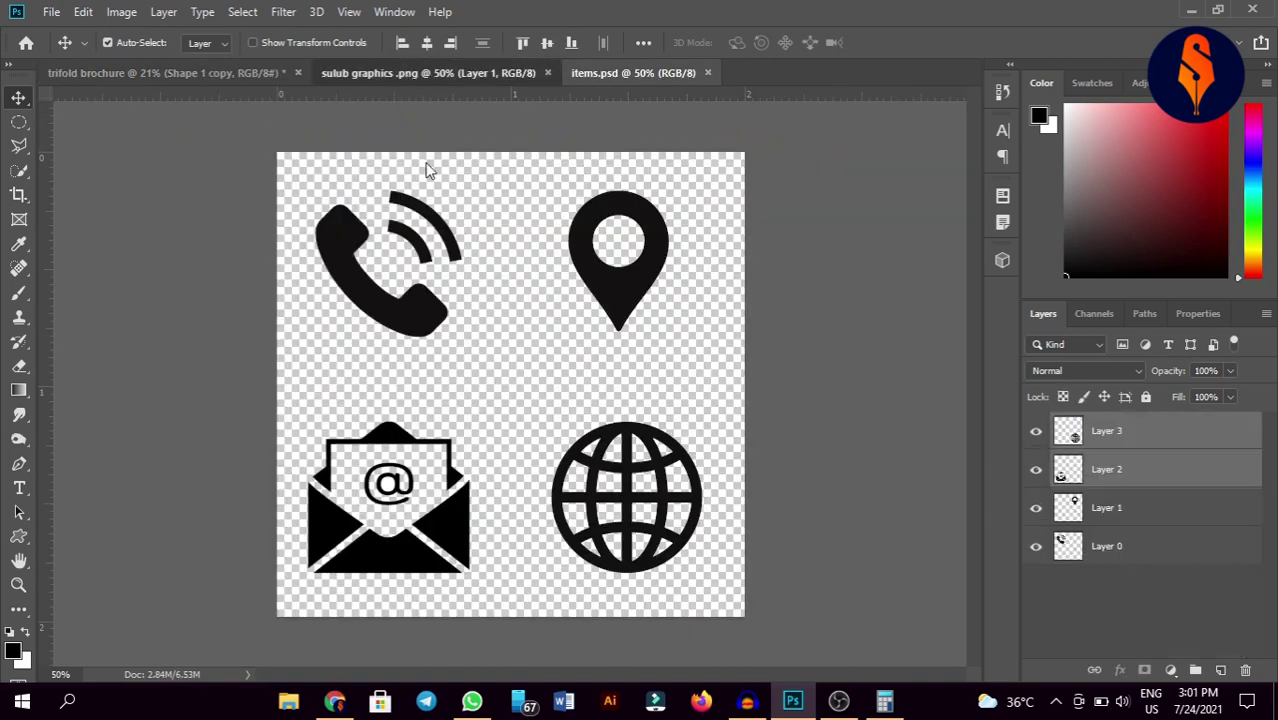
{"action": "left_click", "coordinate": [393, 68]}
{"action": "mouse_move", "coordinate": [551, 388]}
{"action": "left_mouse_down"}
{"action": "mouse_move", "coordinate": [214, 79]}
{"action": "mouse_move", "coordinate": [334, 331]}
{"action": "left_mouse_up"}
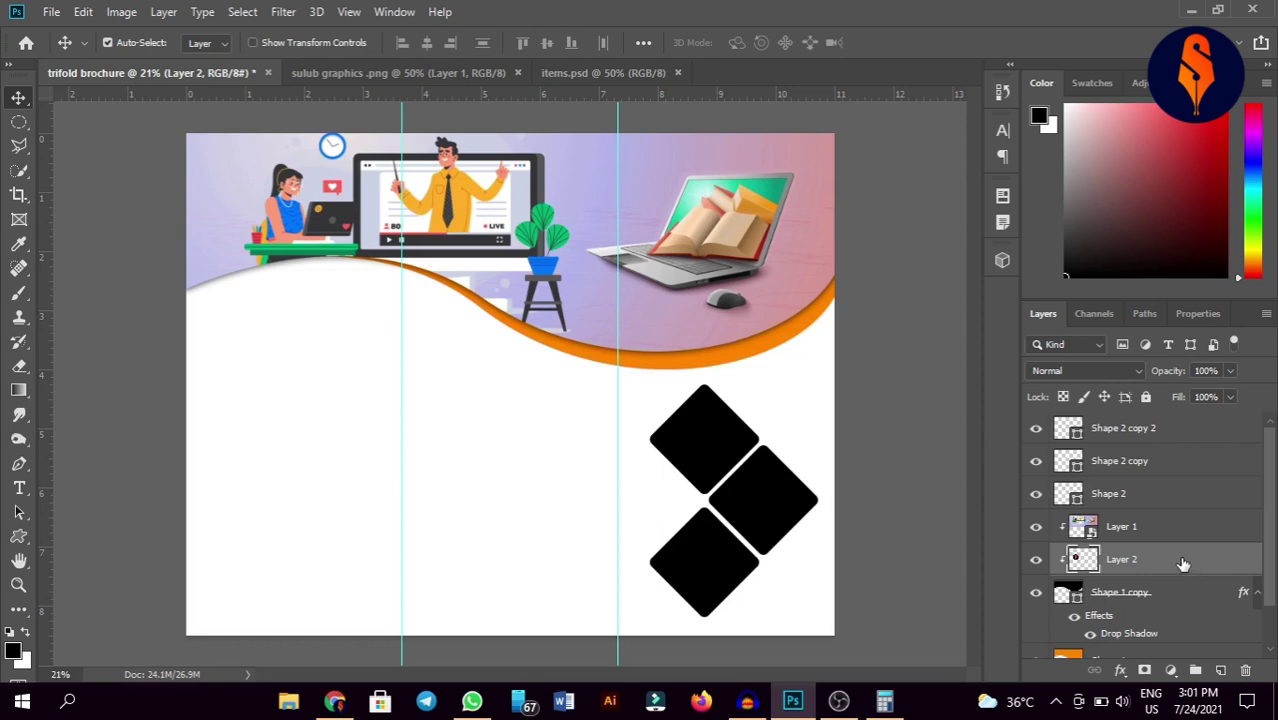
- Move the logo layer to the top and scale it to about 63% below the wave
{"action": "mouse_move", "coordinate": [1183, 564]}
{"action": "left_mouse_down"}
{"action": "mouse_move", "coordinate": [1175, 415]}
{"action": "mouse_move", "coordinate": [1165, 420]}
{"action": "left_mouse_up"}
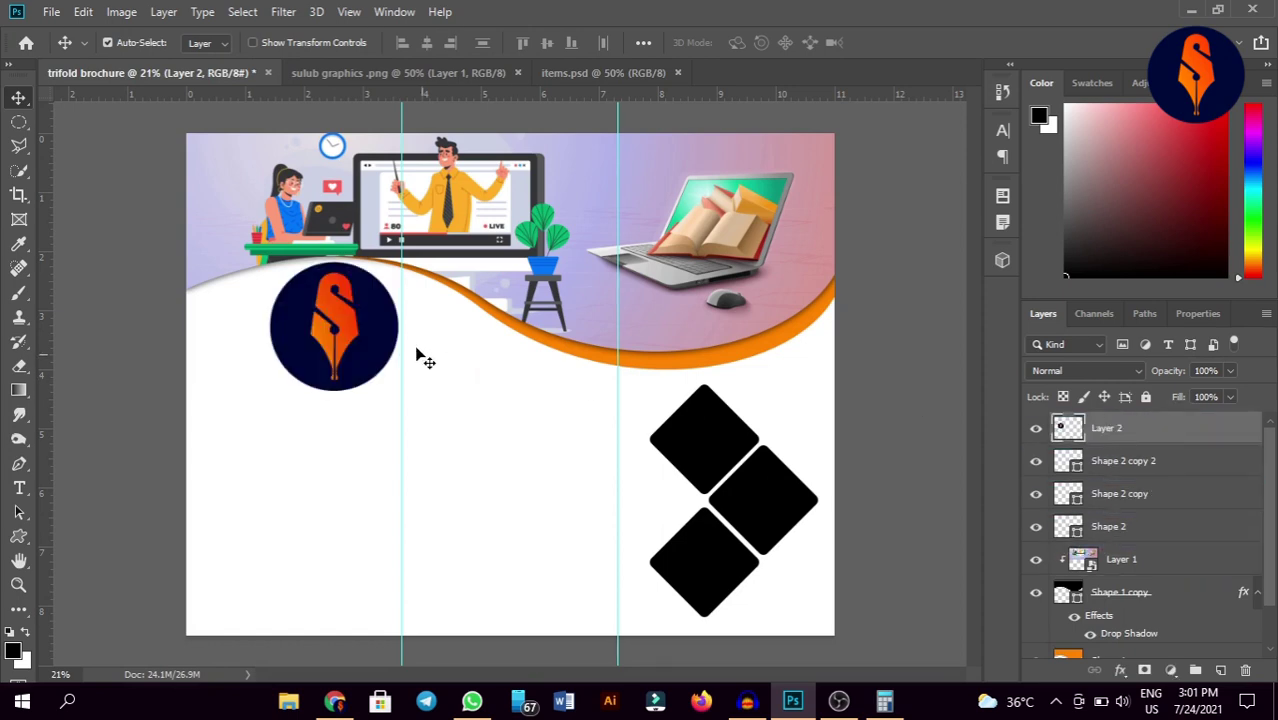
{"action": "left_click_drag", "start_coordinate": [354, 322], "coordinate": [313, 347]}
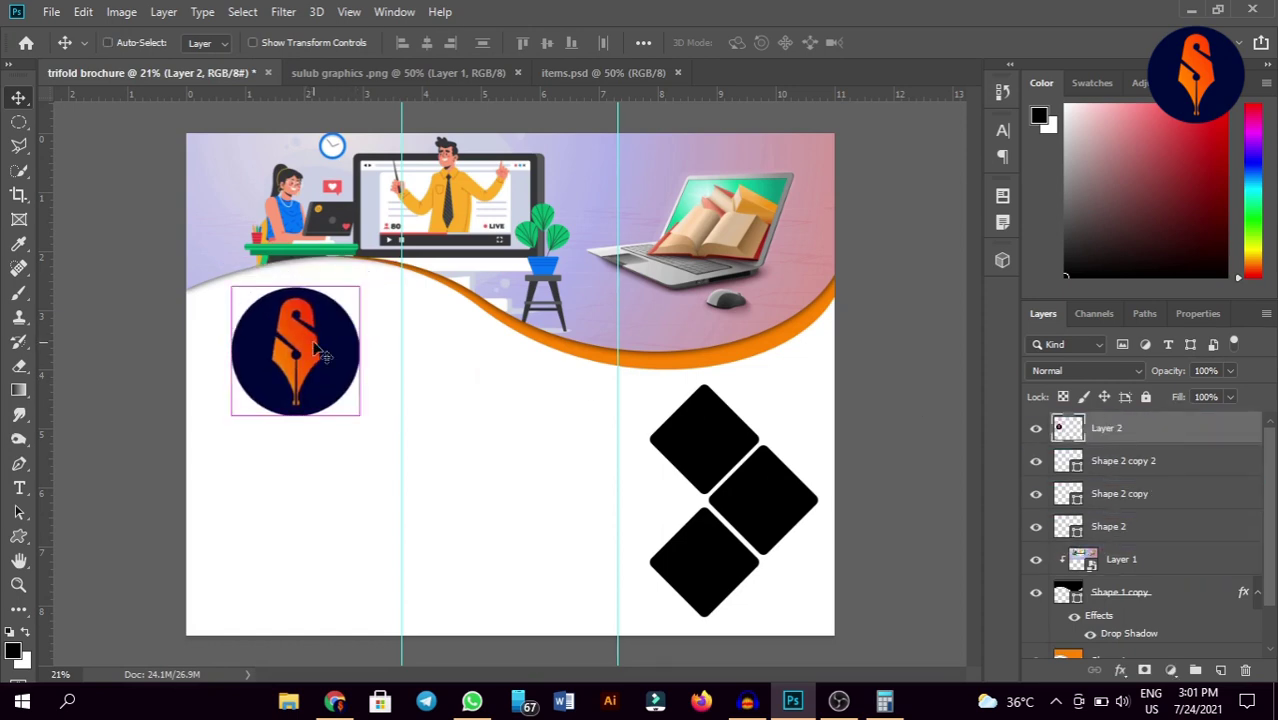
{"action": "key", "text": "ctrl+t"}
{"action": "mouse_move", "coordinate": [362, 416]}
{"action": "left_mouse_down"}
{"action": "mouse_move", "coordinate": [310, 371]}
{"action": "mouse_move", "coordinate": [301, 333]}
{"action": "left_mouse_up"}
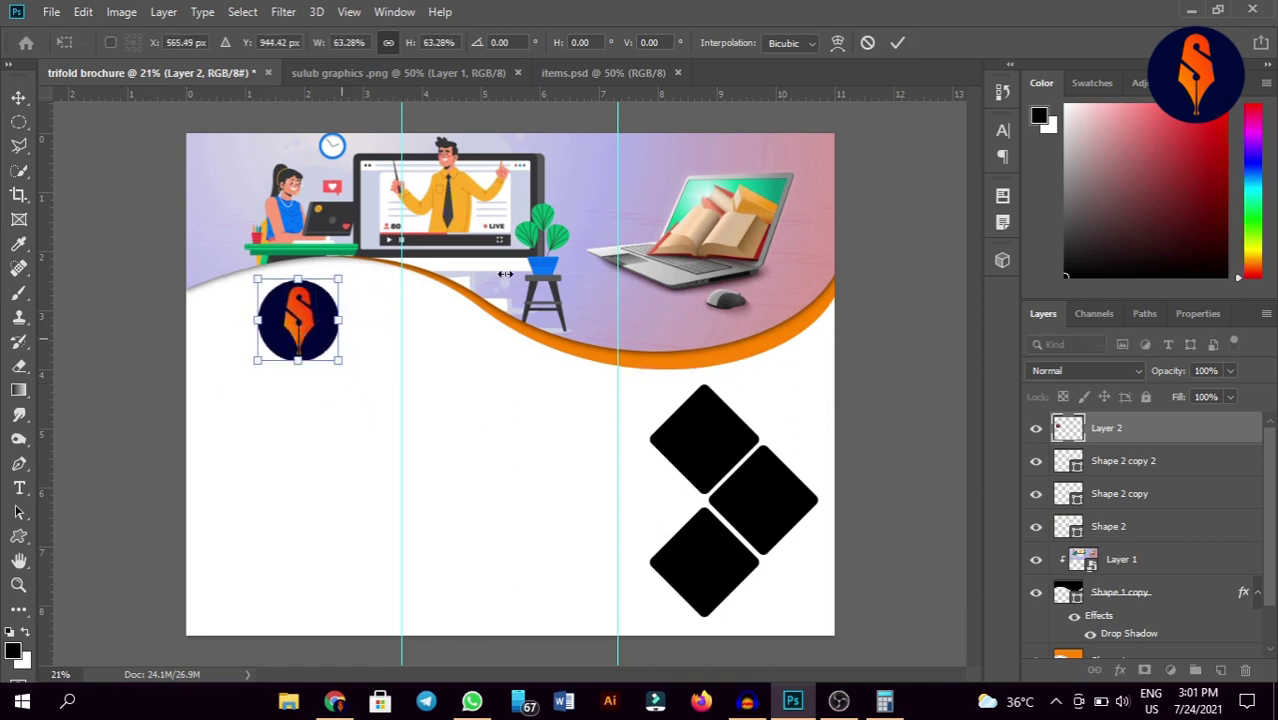
{"action": "left_click", "coordinate": [898, 43]}
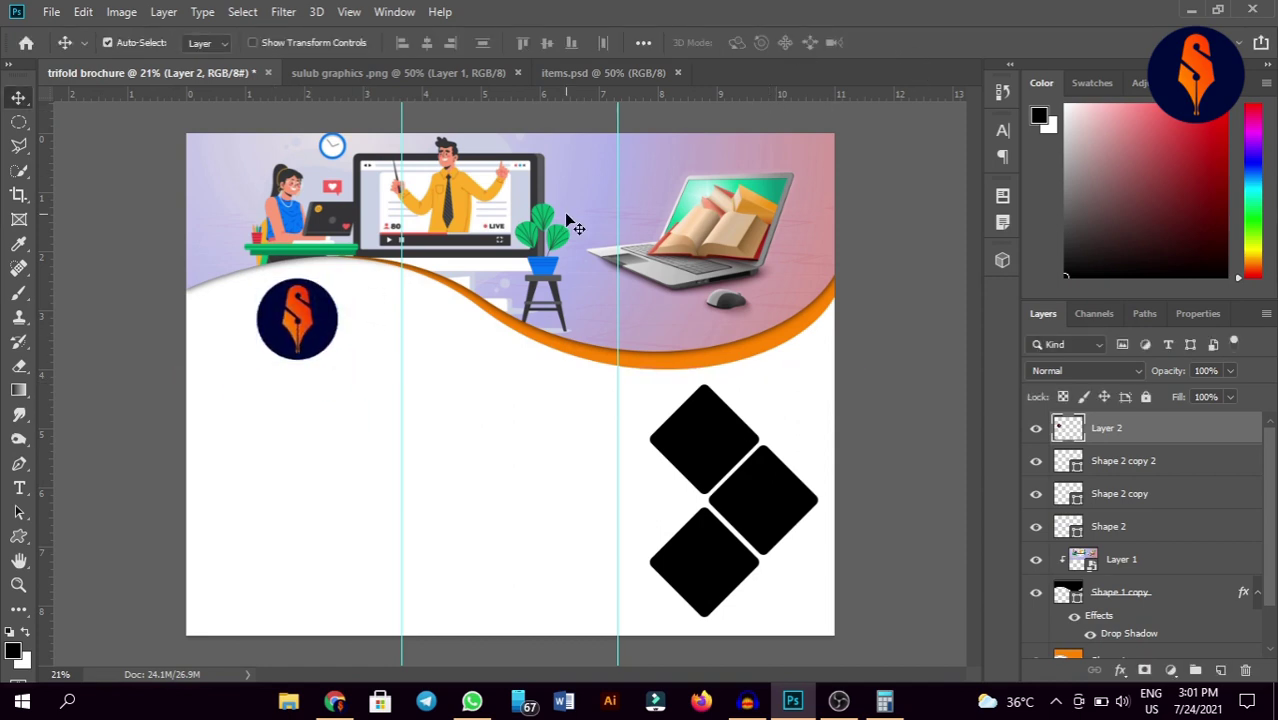
- Add a "SULUB GRAPHICS" text line beneath the logo on the left panel
{"action": "left_click", "coordinate": [19, 487]}
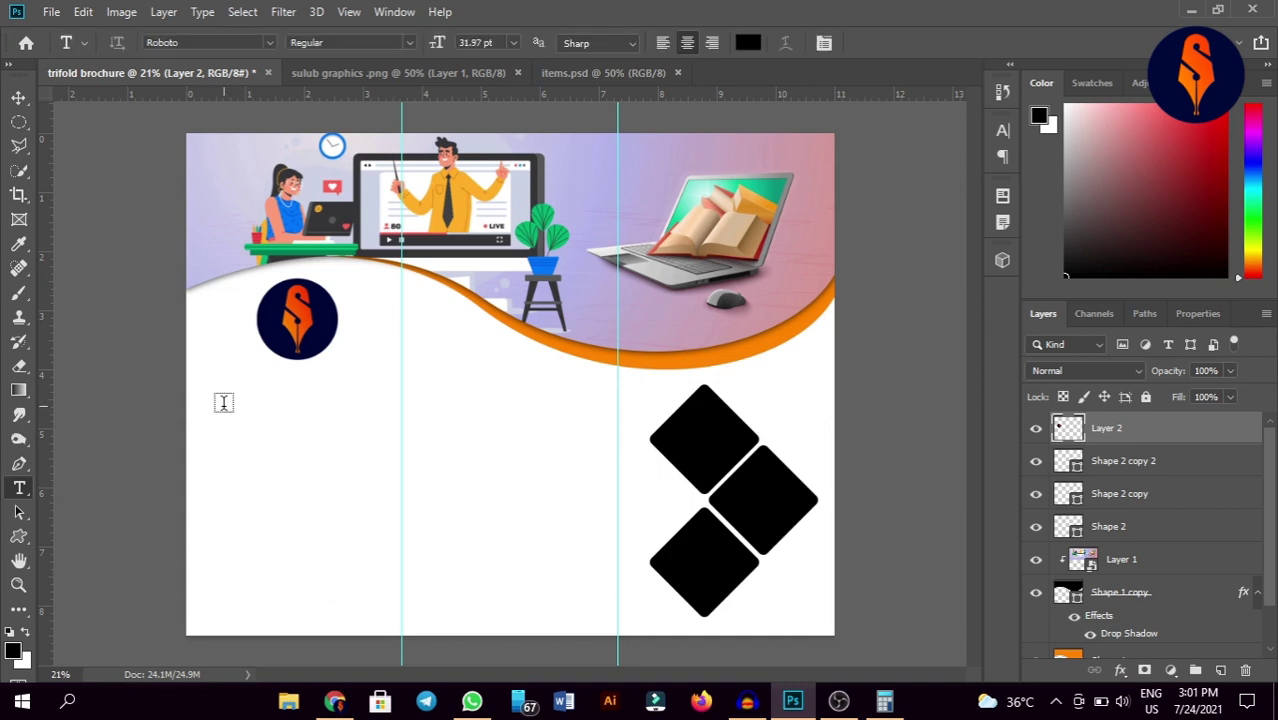
{"action": "left_click", "coordinate": [224, 402]}
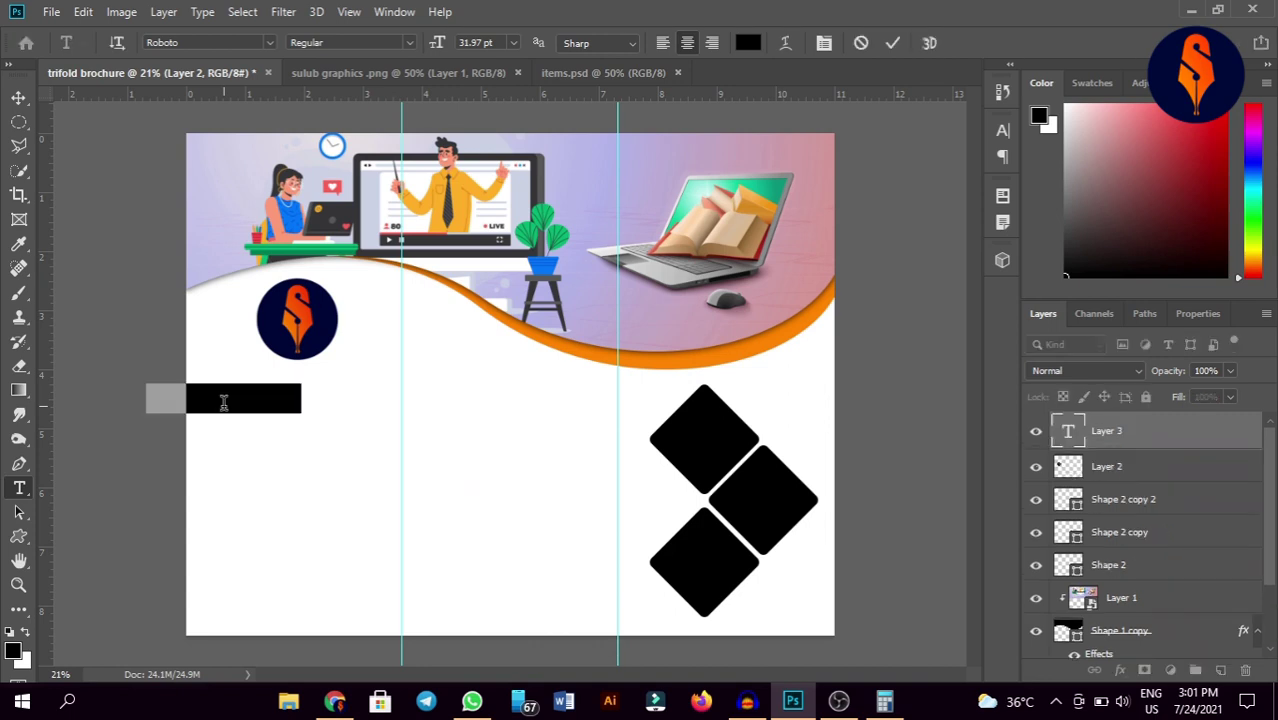
{"action": "key", "text": "BackSpace"}
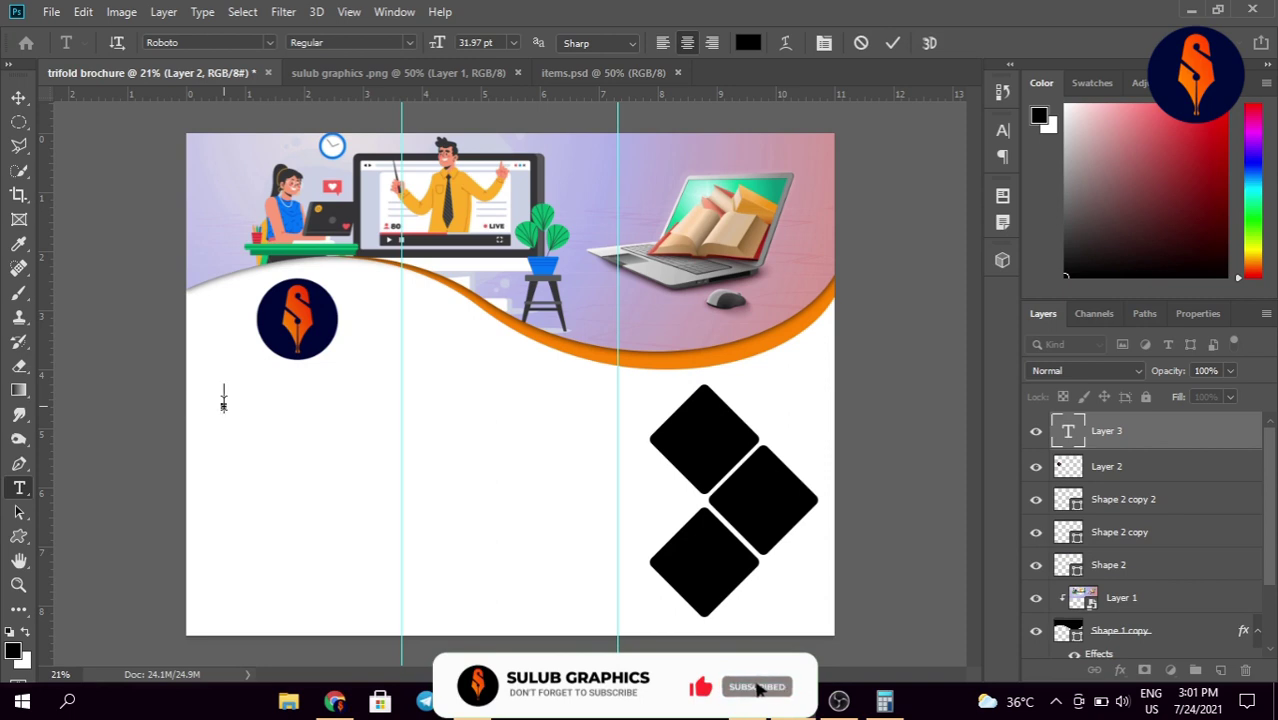
{"action": "type", "text": "SULUB GRAPHICS"}
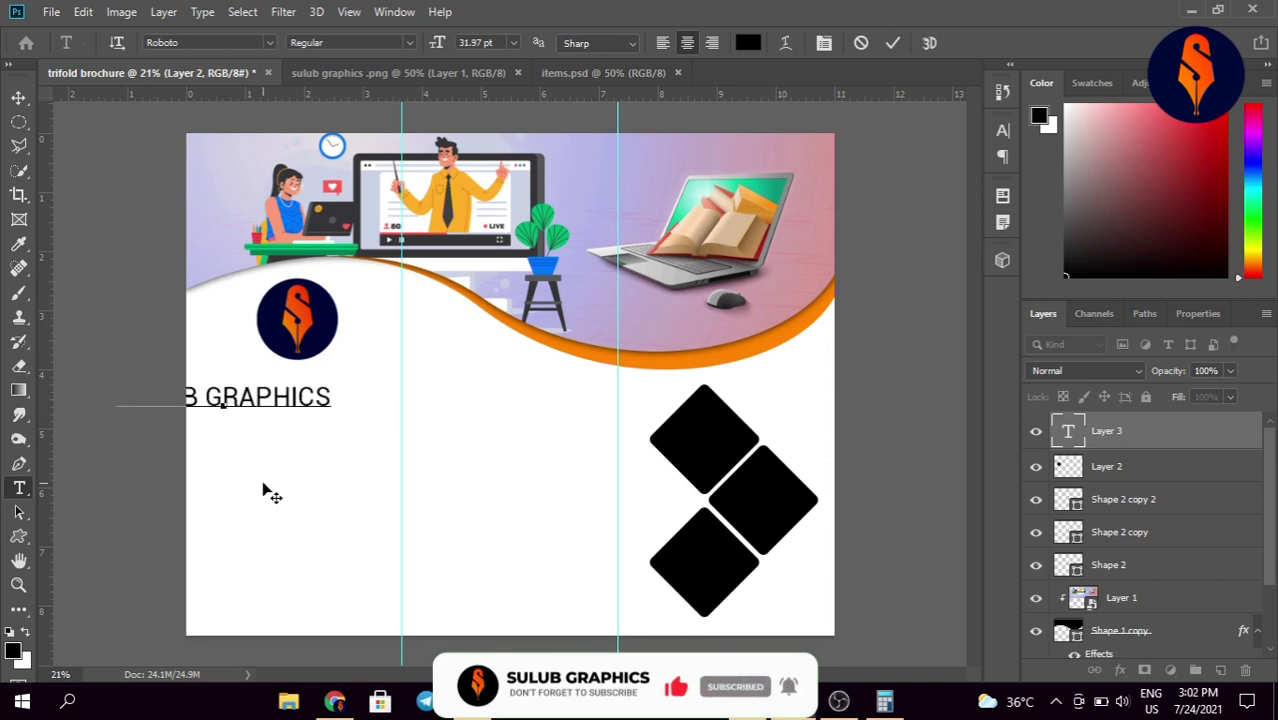
{"action": "left_click_drag", "start_coordinate": [265, 490], "coordinate": [362, 486]}
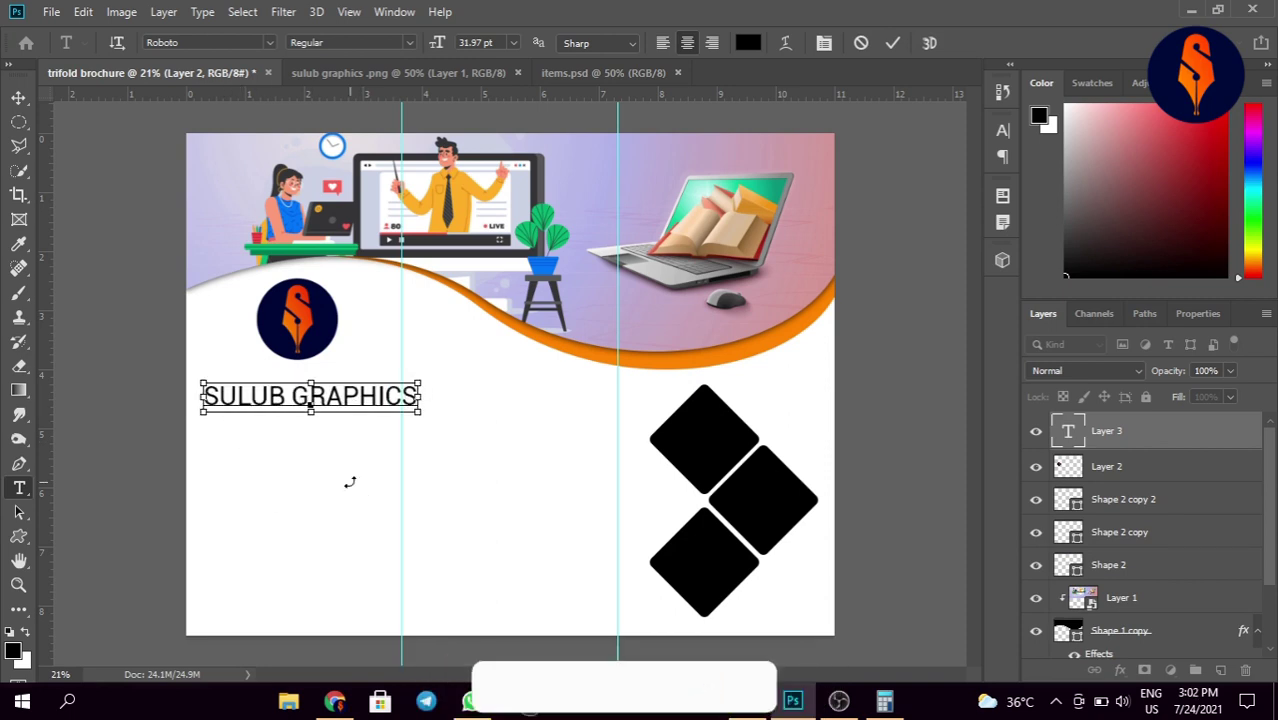
- Set the SULUB GRAPHICS title font to Gotham Black
{"action": "key", "text": "ctrl+a"}
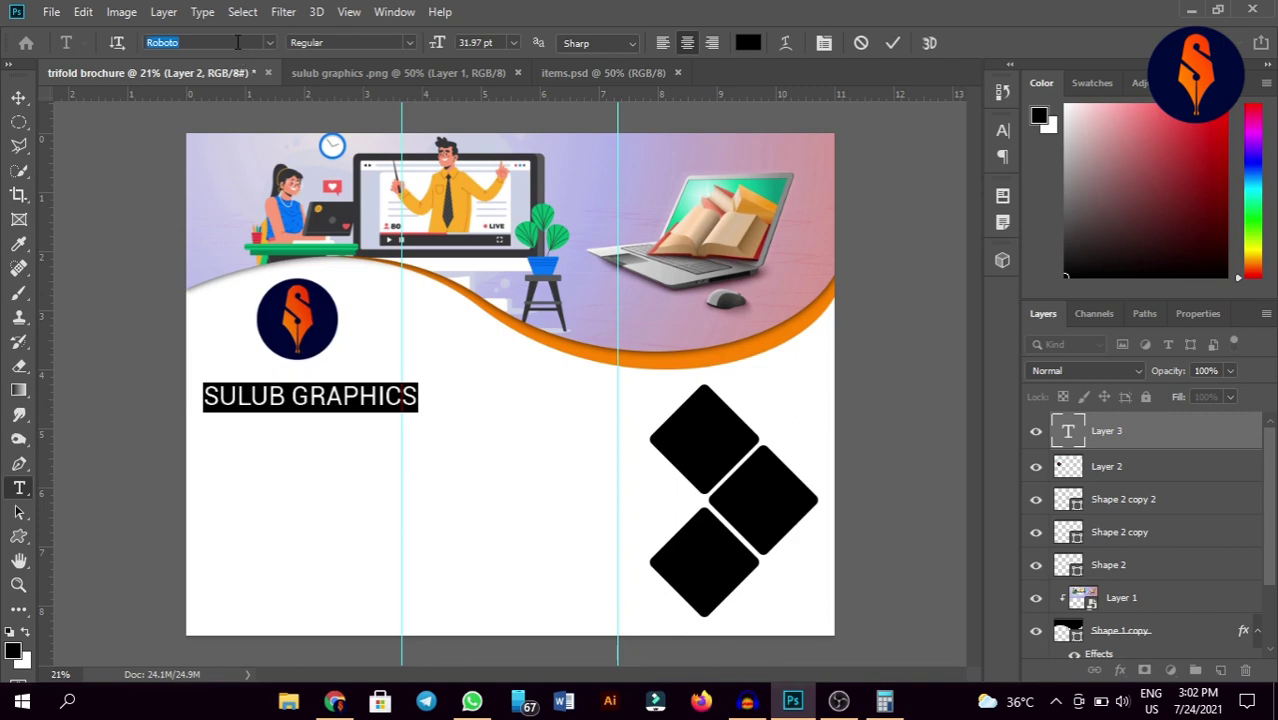
{"action": "left_click", "coordinate": [269, 42]}
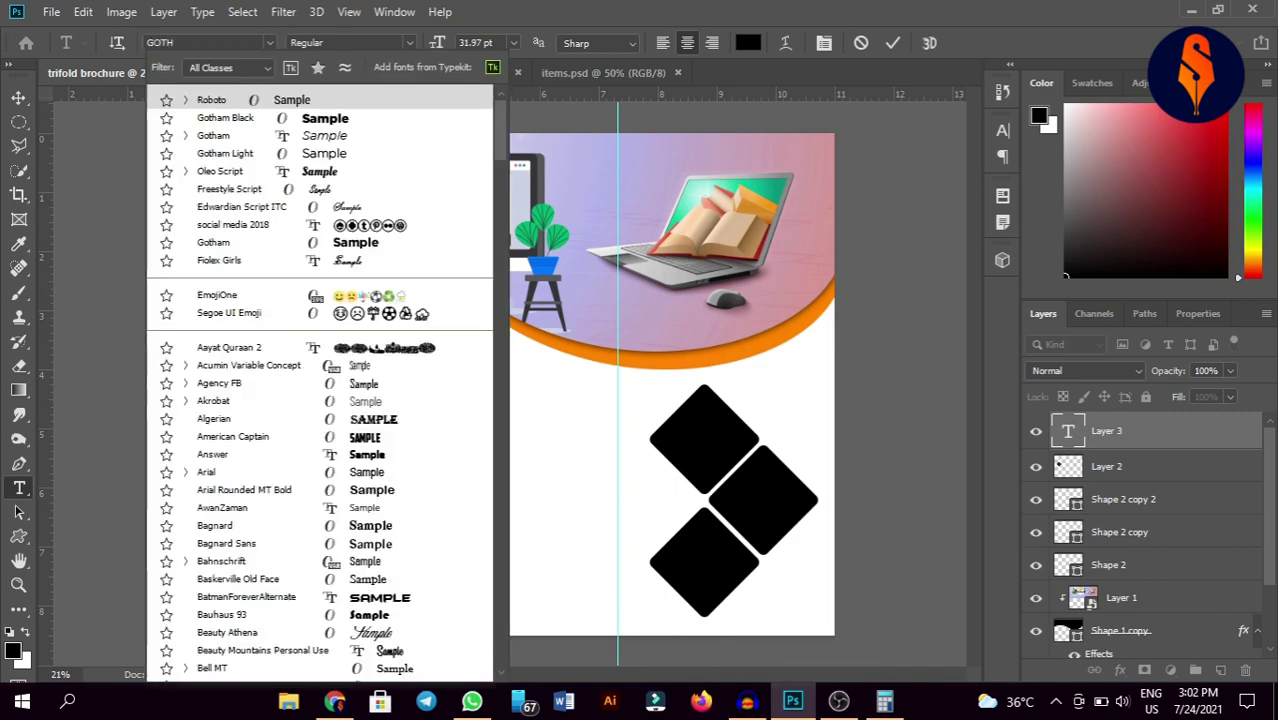
{"action": "type", "text": "GOTHAM"}
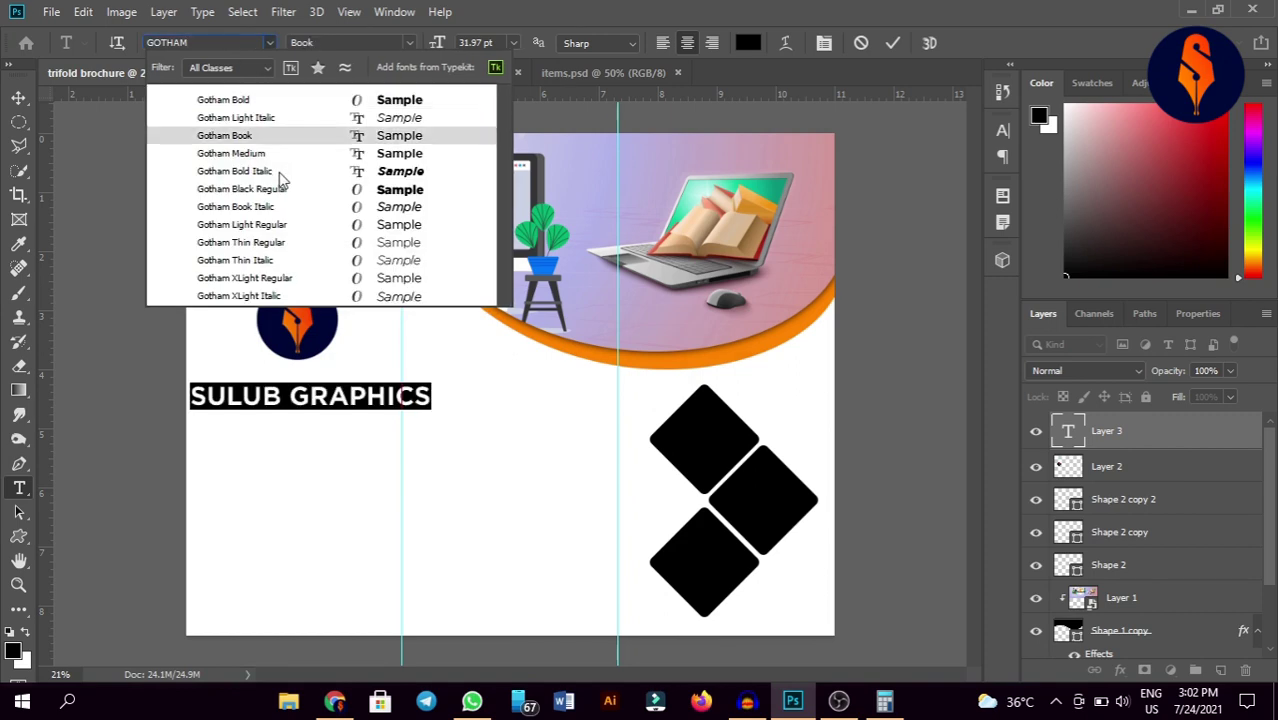
{"action": "left_click", "coordinate": [282, 190]}
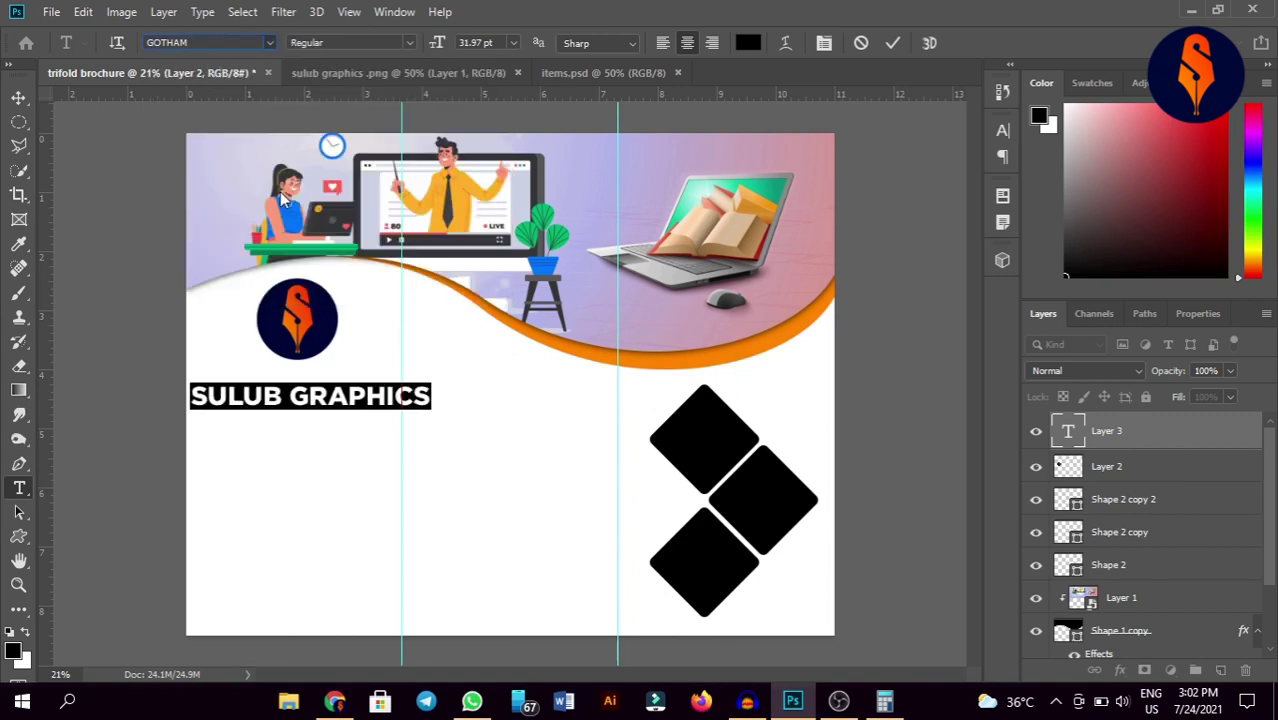
{"action": "left_click", "coordinate": [893, 42]}
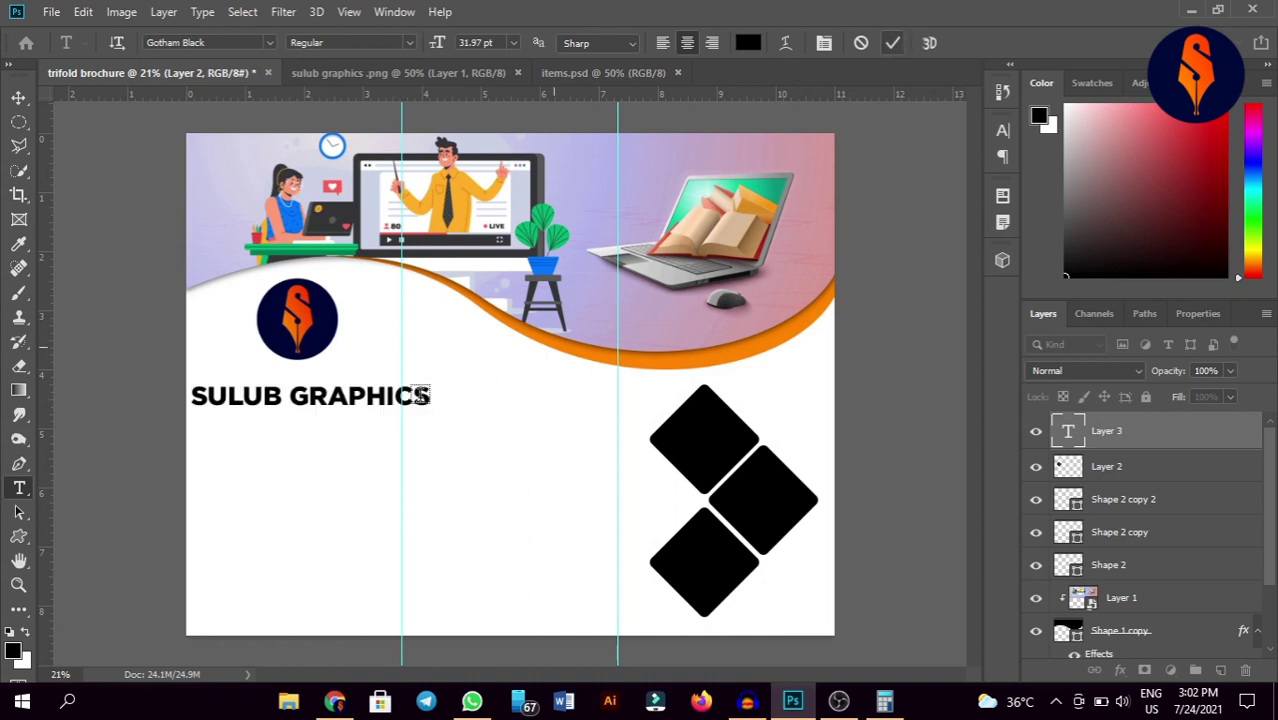
{"action": "left_click", "coordinate": [19, 97]}
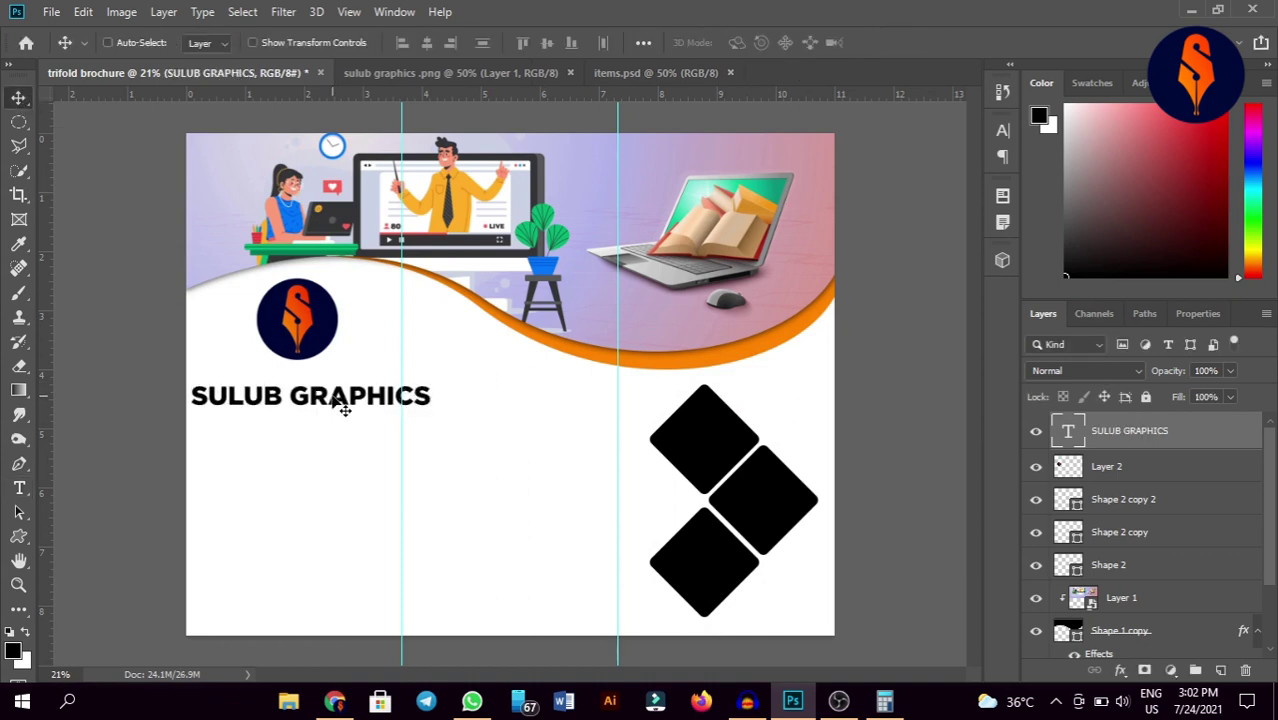
- Shrink the title to about 76% and colour it dark navy #000738
{"action": "key", "text": "ctrl+t"}
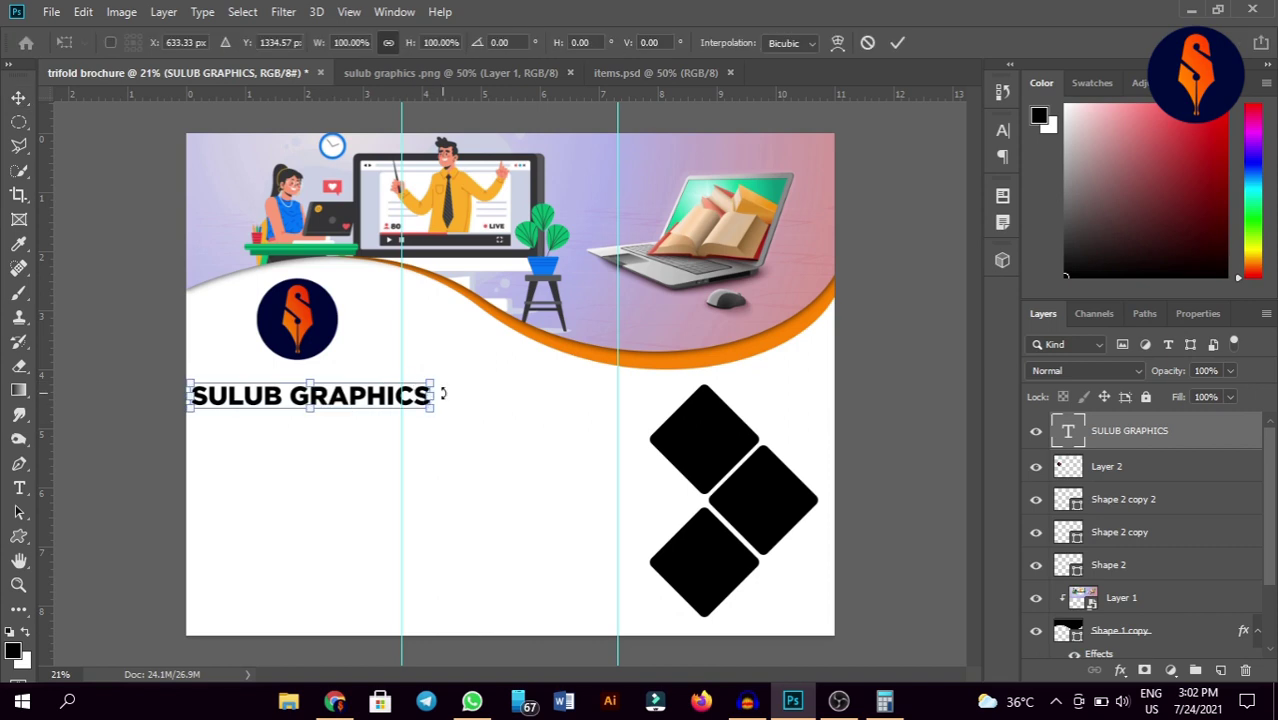
{"action": "mouse_move", "coordinate": [437, 394]}
{"action": "left_mouse_down"}
{"action": "mouse_move", "coordinate": [329, 388]}
{"action": "mouse_move", "coordinate": [341, 390]}
{"action": "left_mouse_up"}
{"action": "left_click", "coordinate": [899, 43]}
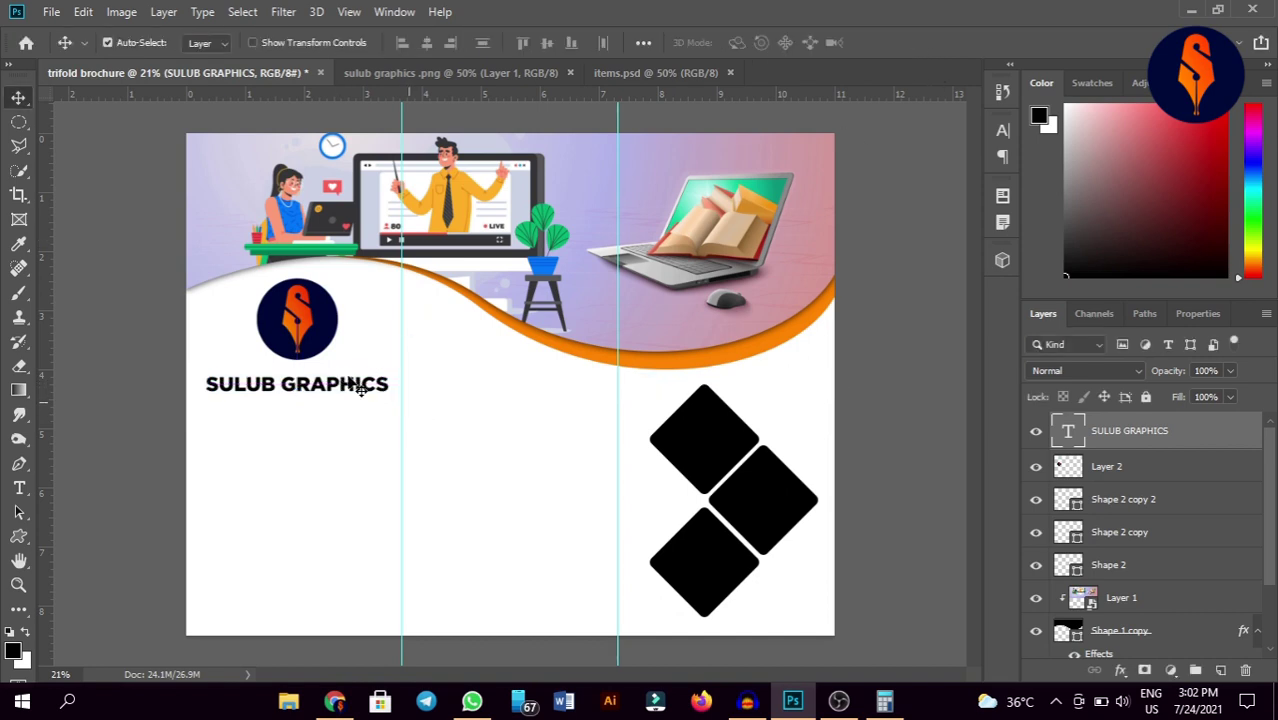
{"action": "key", "text": "t"}
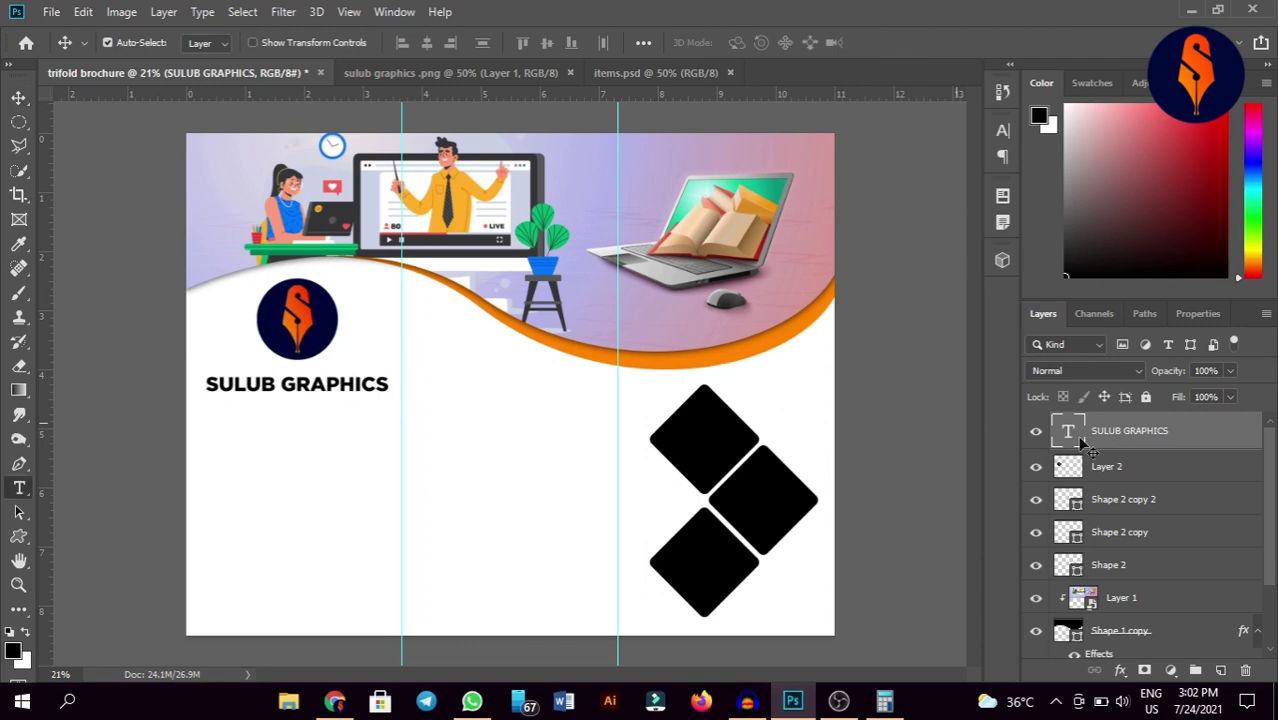
{"action": "double_click", "coordinate": [1068, 431]}
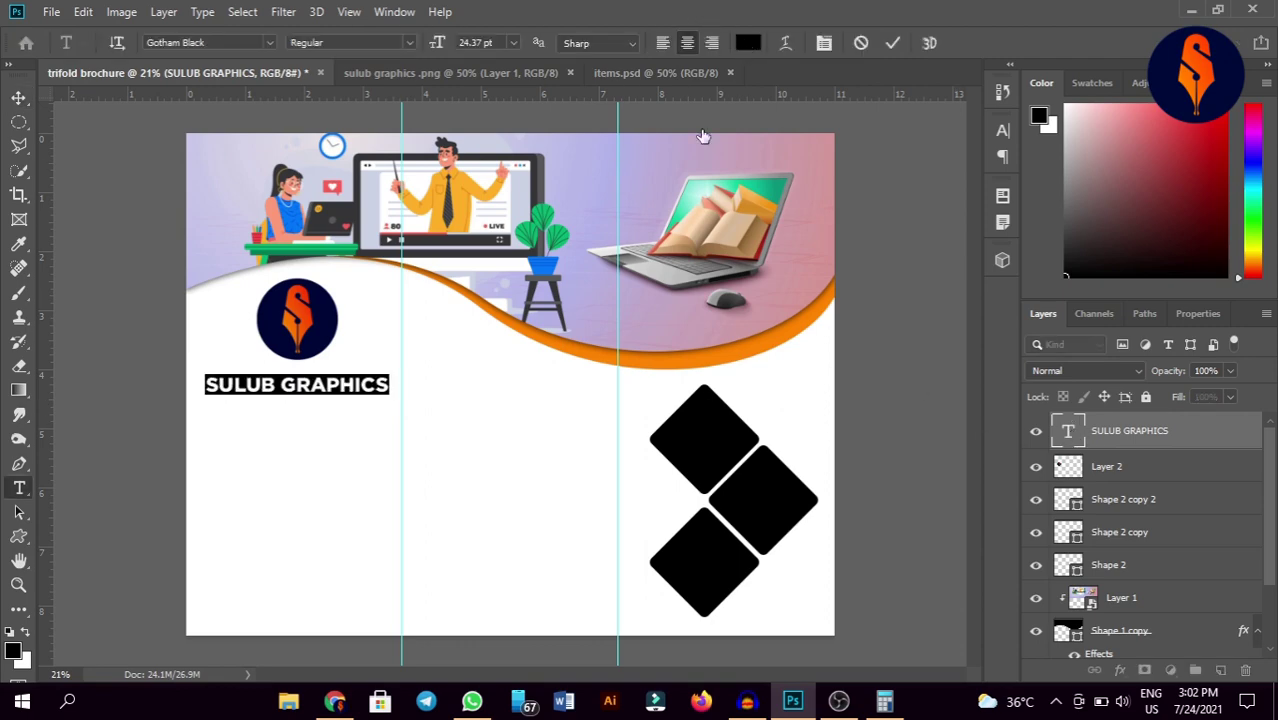
{"action": "left_click", "coordinate": [748, 42]}
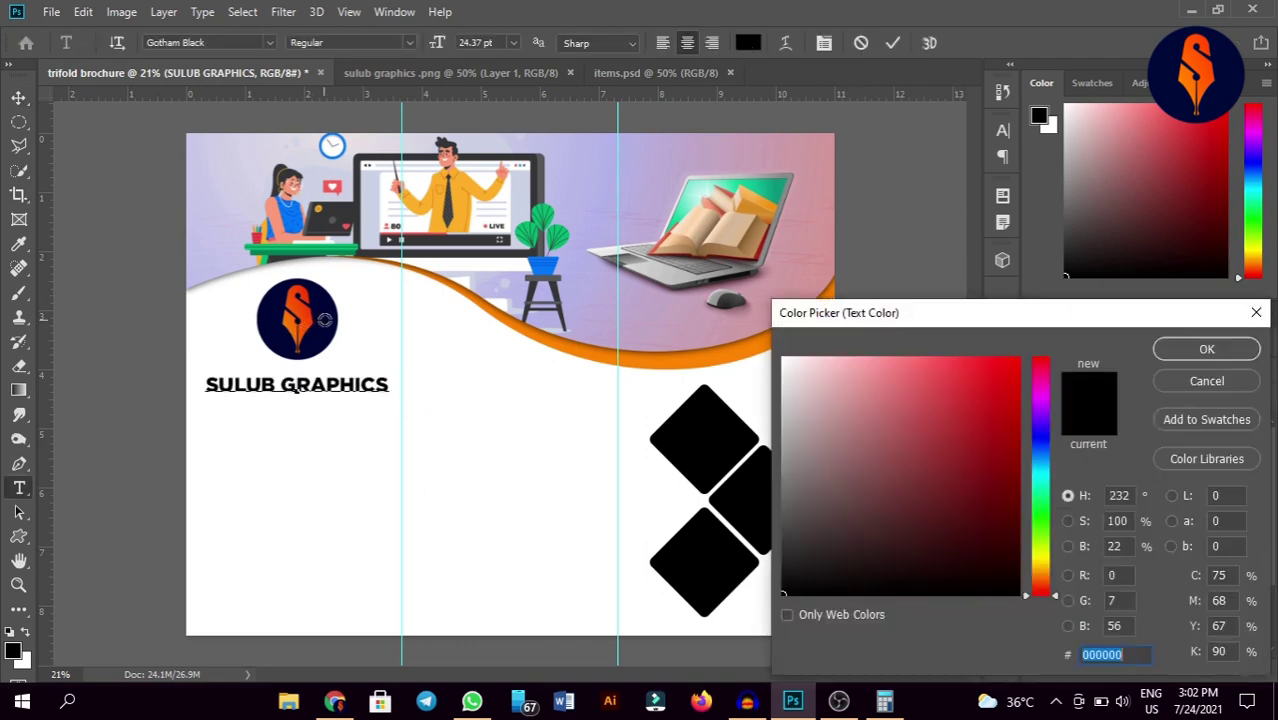
{"action": "type", "text": "000738"}
{"action": "left_click", "coordinate": [1207, 349]}
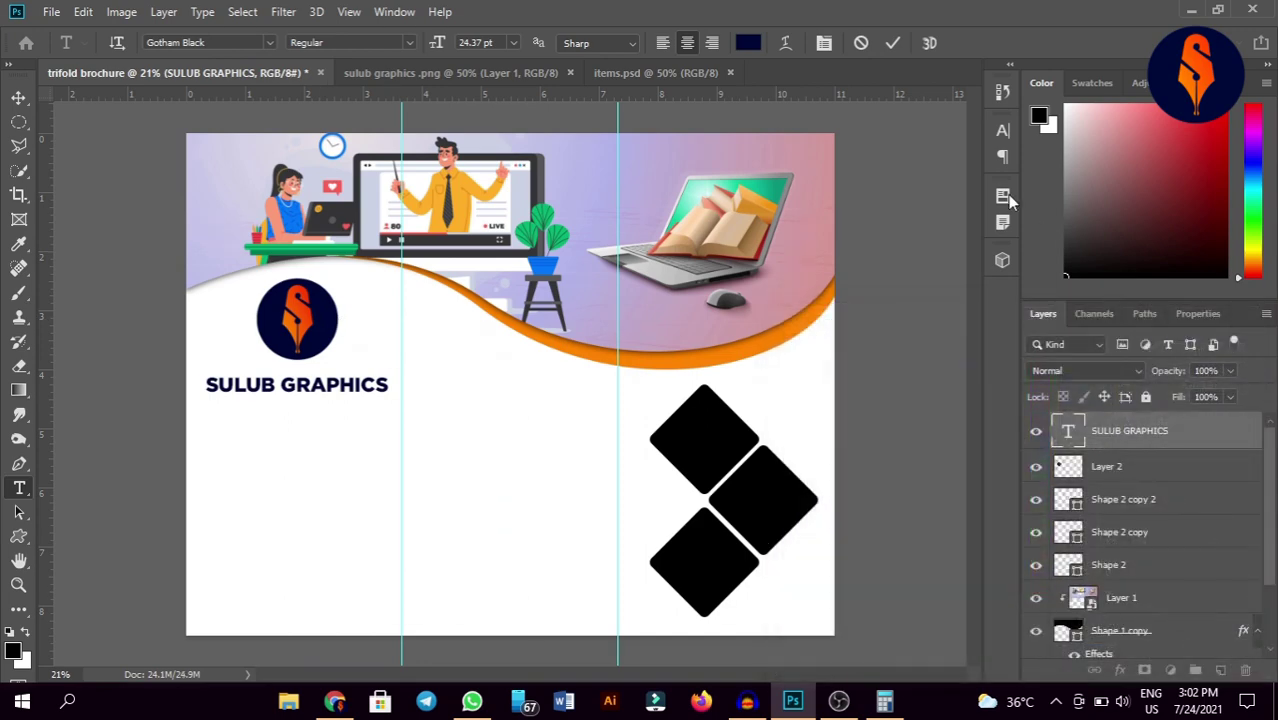
{"action": "left_click", "coordinate": [893, 43]}
- Duplicate the title just below itself and delete the copy's text
{"action": "key", "text": "v"}
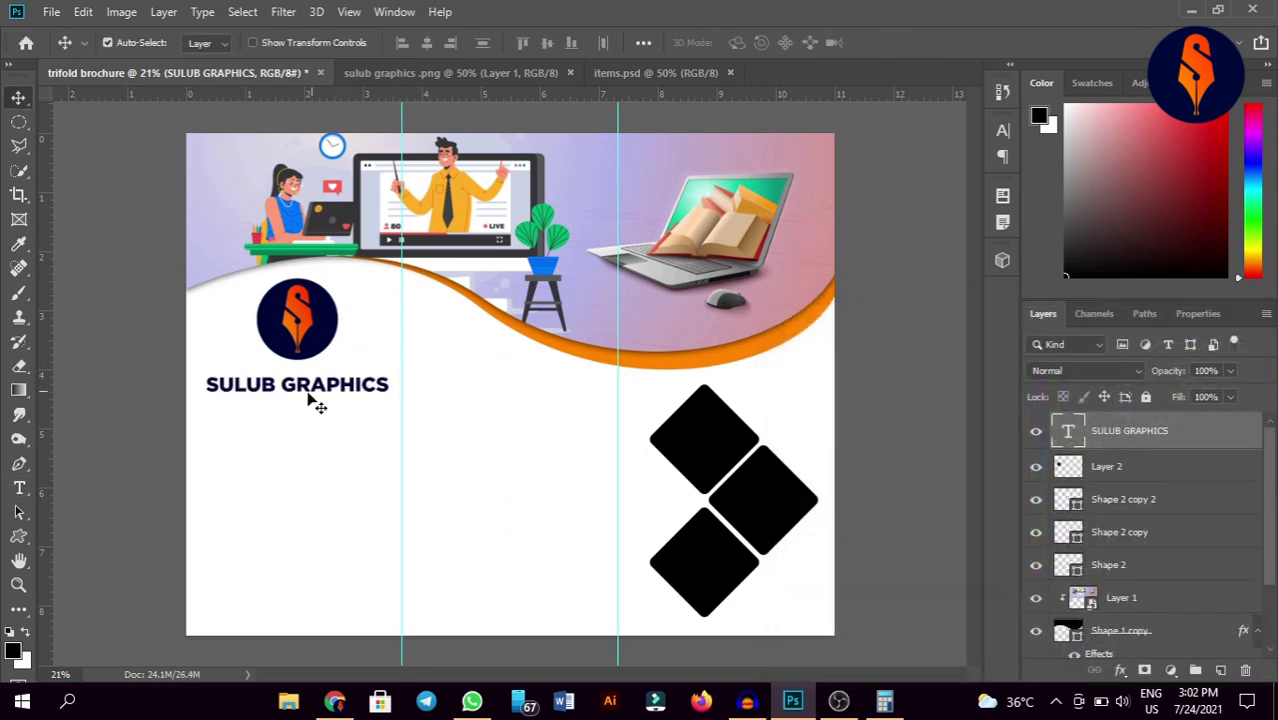
{"action": "key", "text": "ctrl"}
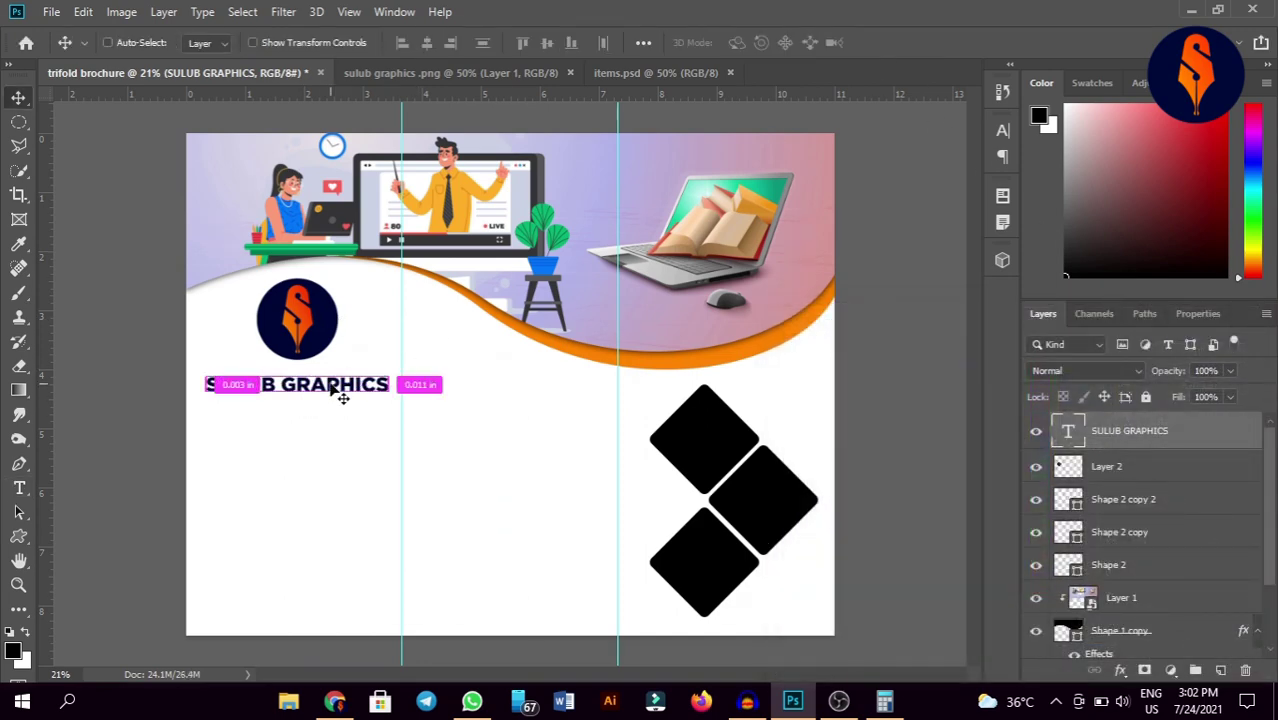
{"action": "left_click_drag", "start_coordinate": [343, 398], "coordinate": [341, 437]}
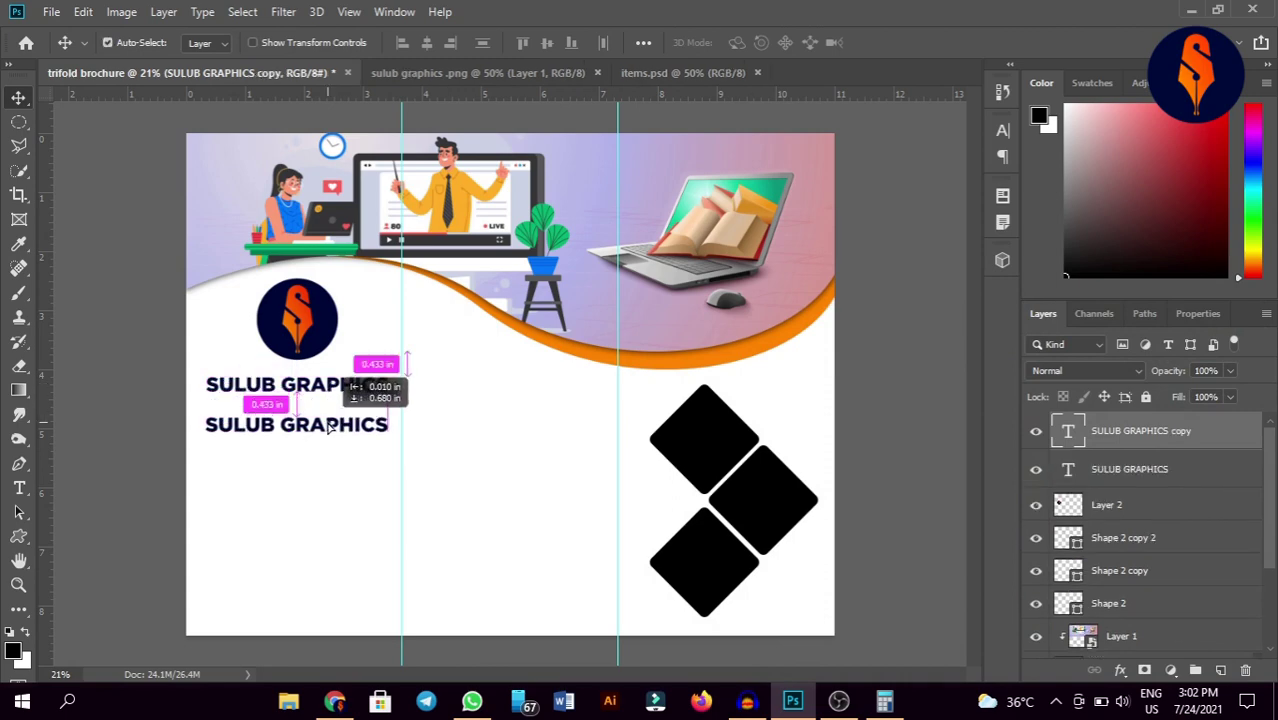
{"action": "key", "text": "t"}
{"action": "triple_click", "coordinate": [327, 420]}
{"action": "key", "text": "BackSpace"}
{"action": "type", "text": "“C"}
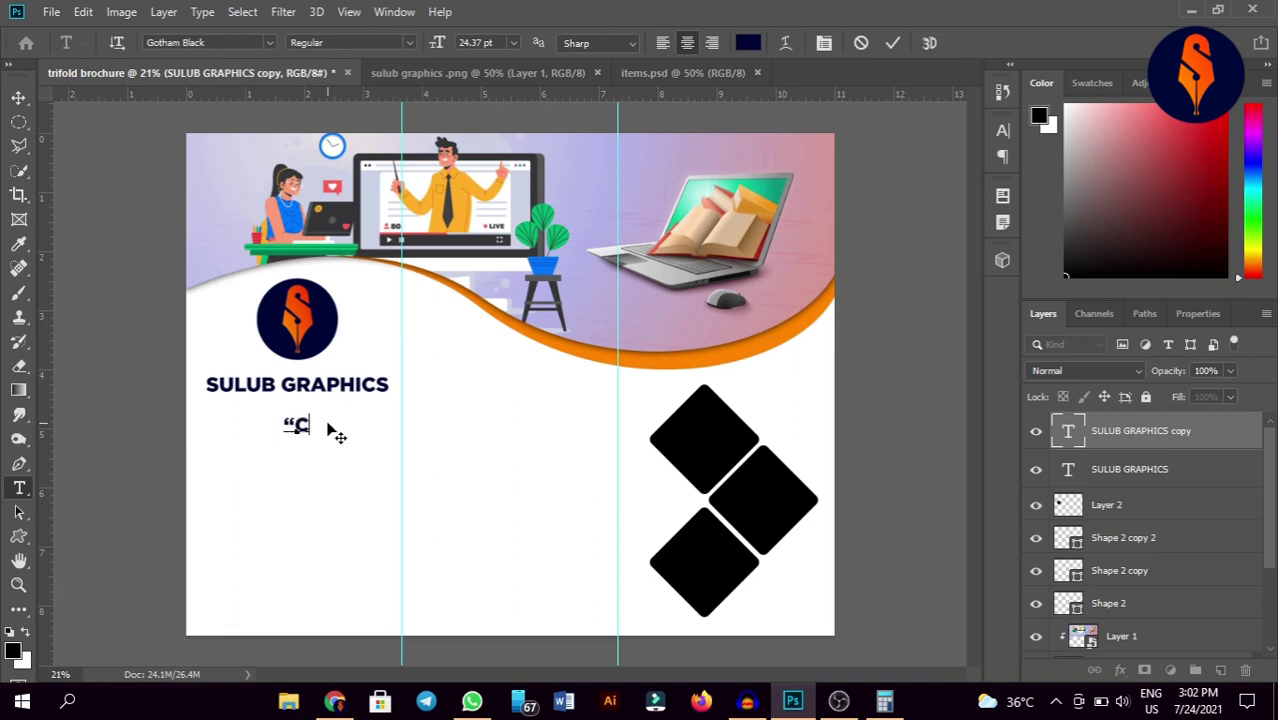
- Type “Creative Graphic Designs” into the copied line and select the whole line
{"action": "type", "text": "rea"}
{"action": "type", "text": "tive "}
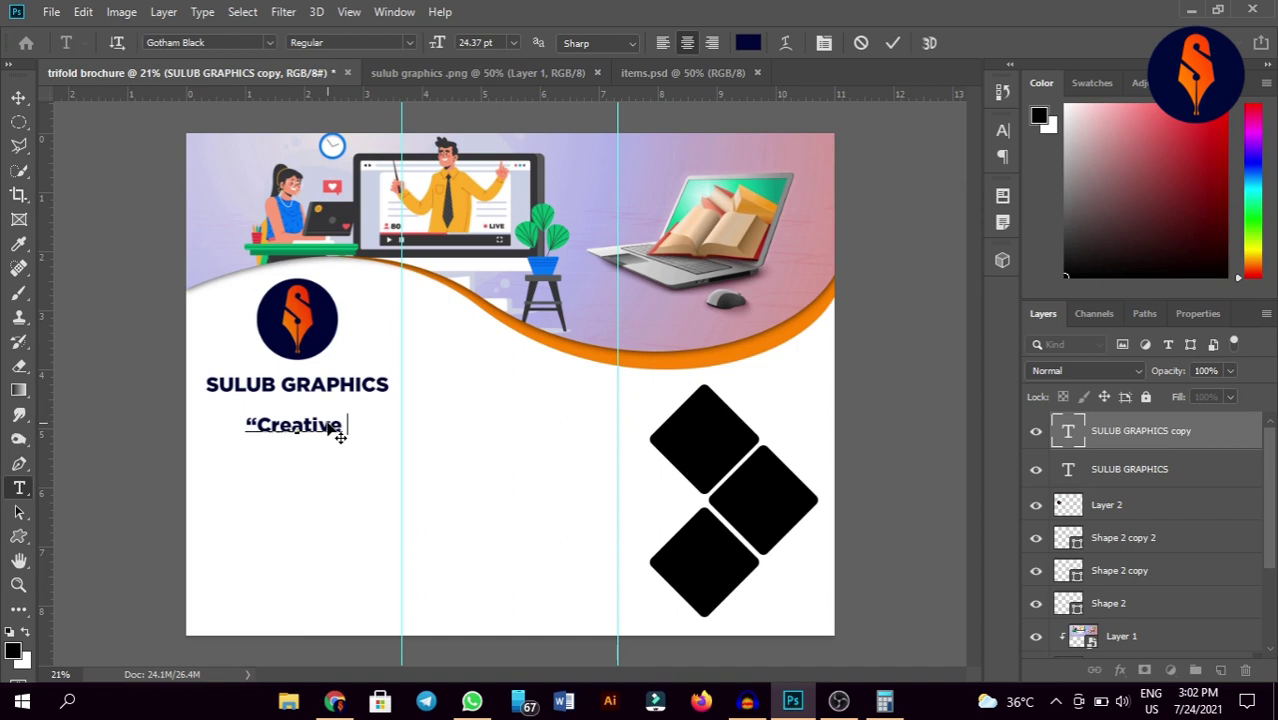
{"action": "type", "text": "Gr"}
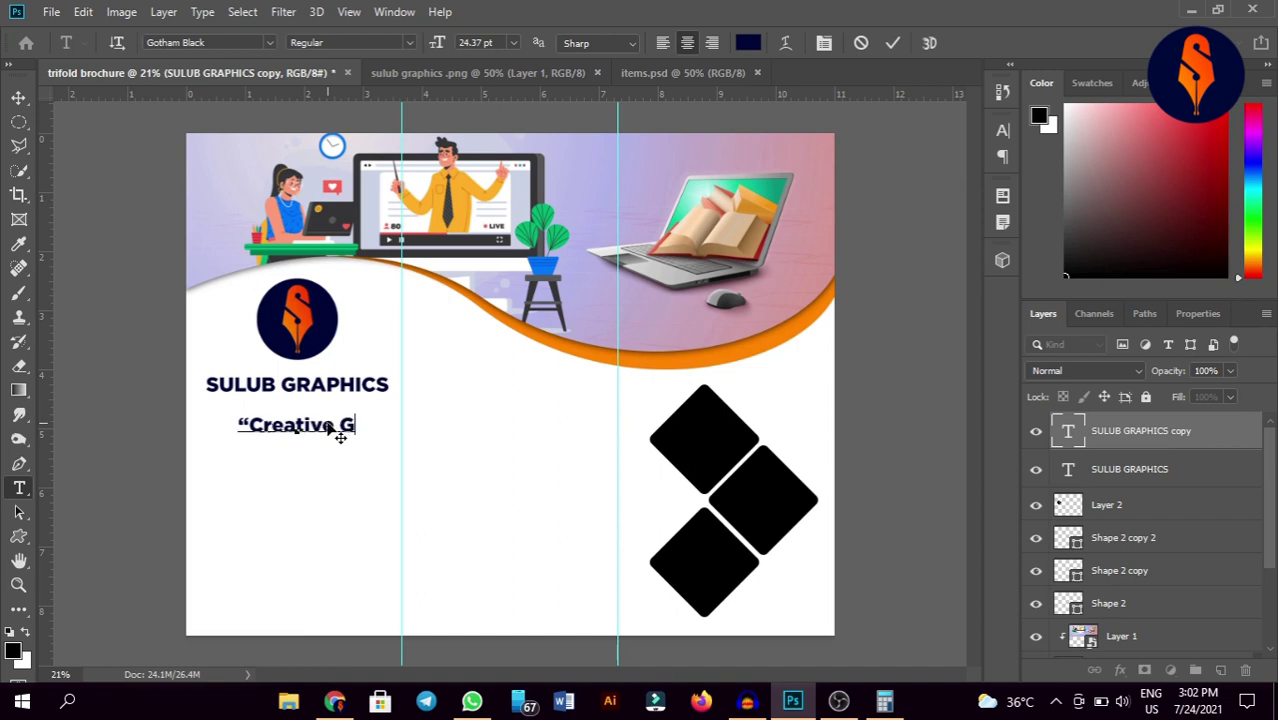
{"action": "type", "text": "ra"}
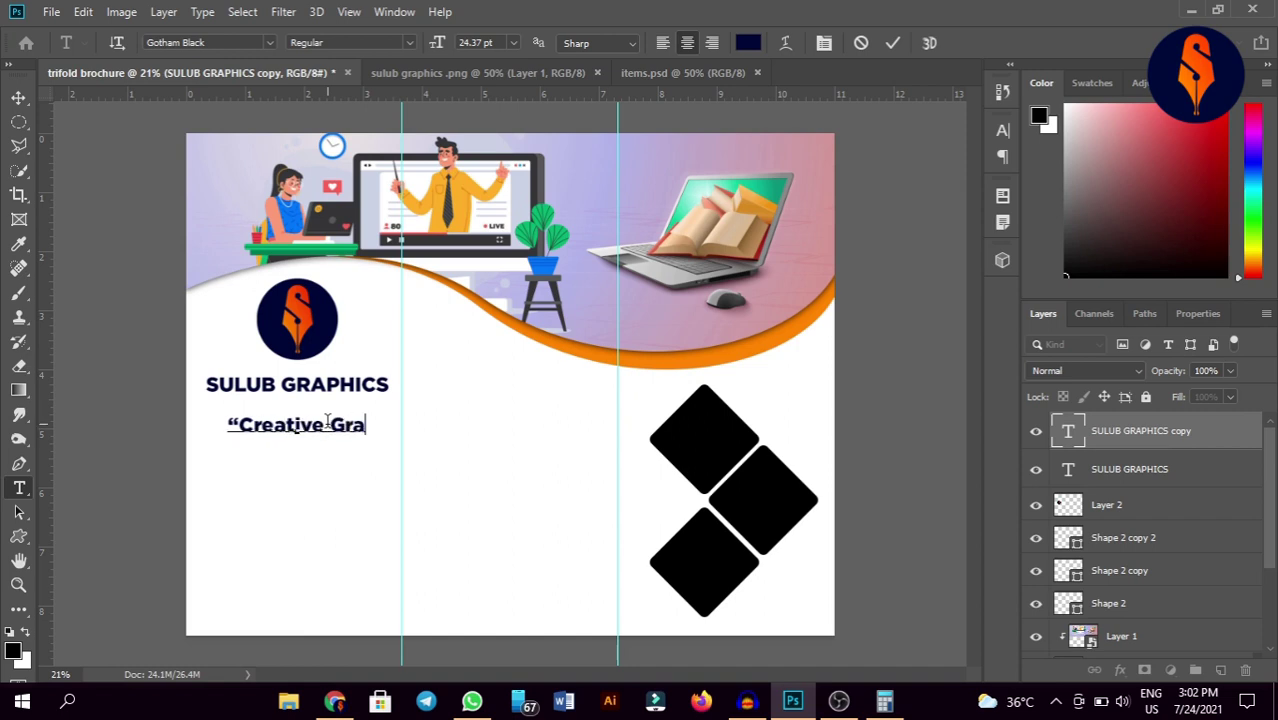
{"action": "type", "text": "phic"}
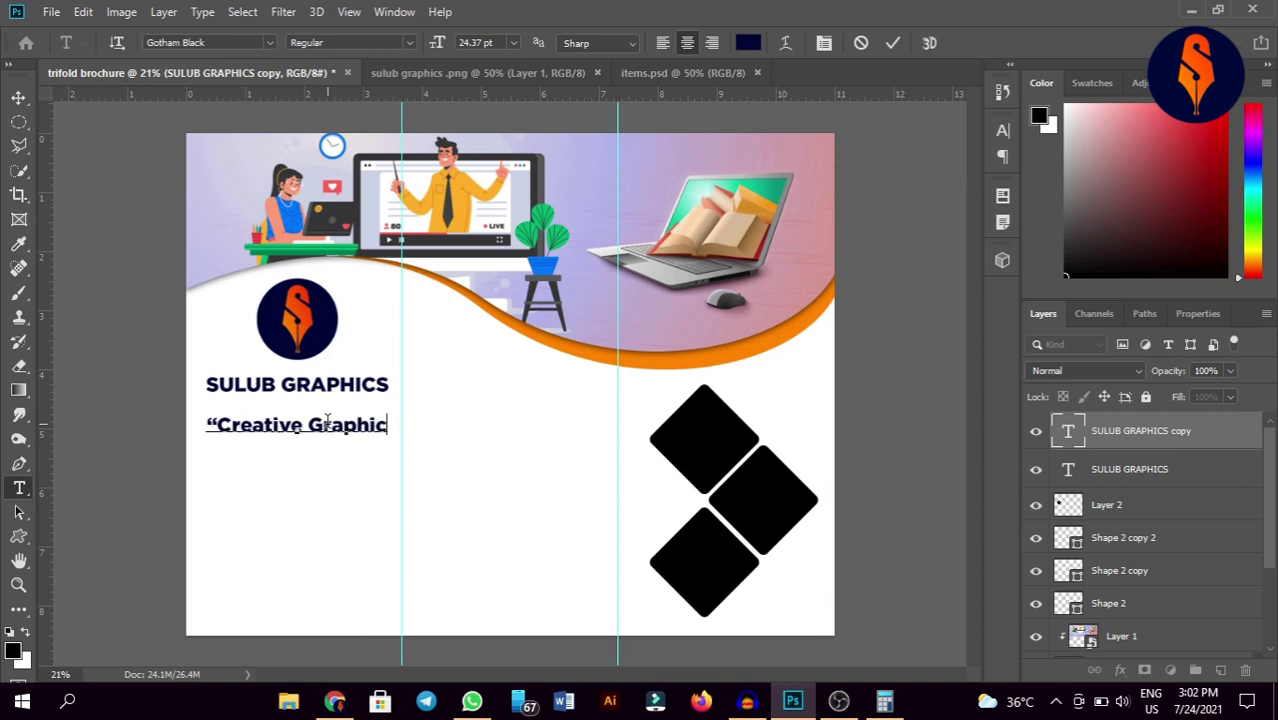
{"action": "type", "text": " Desi"}
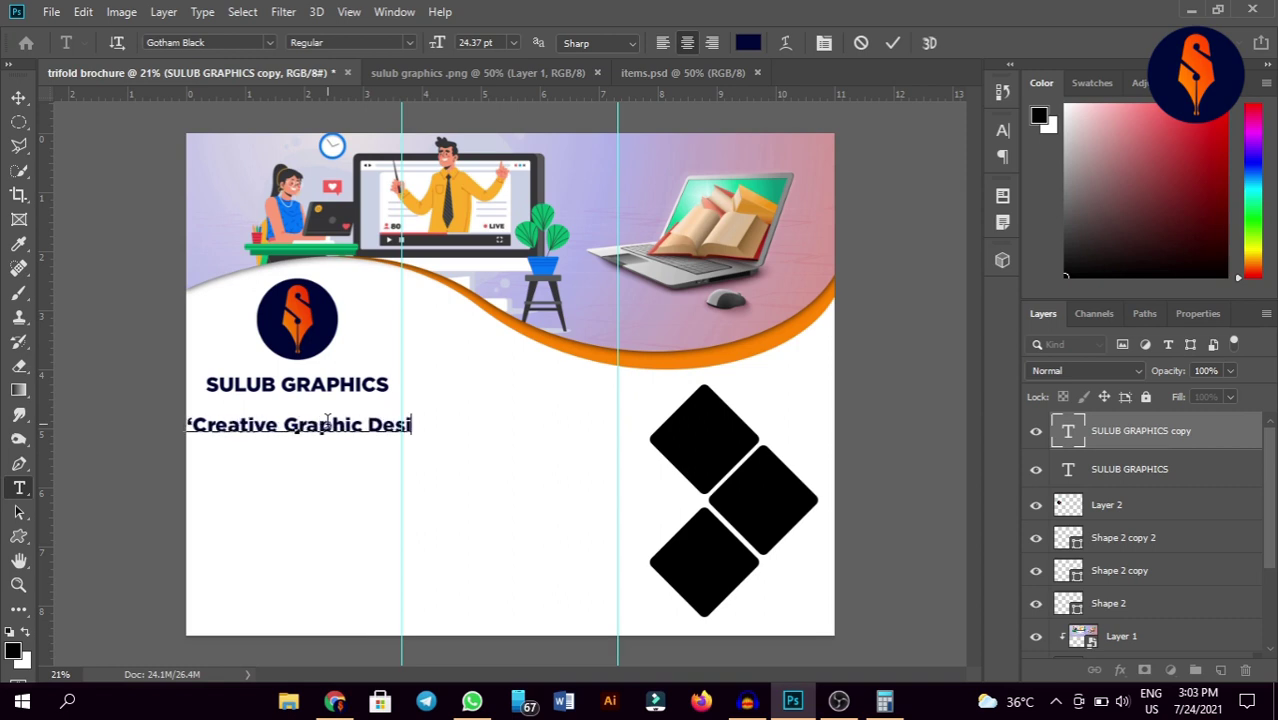
{"action": "type", "text": "gns"}
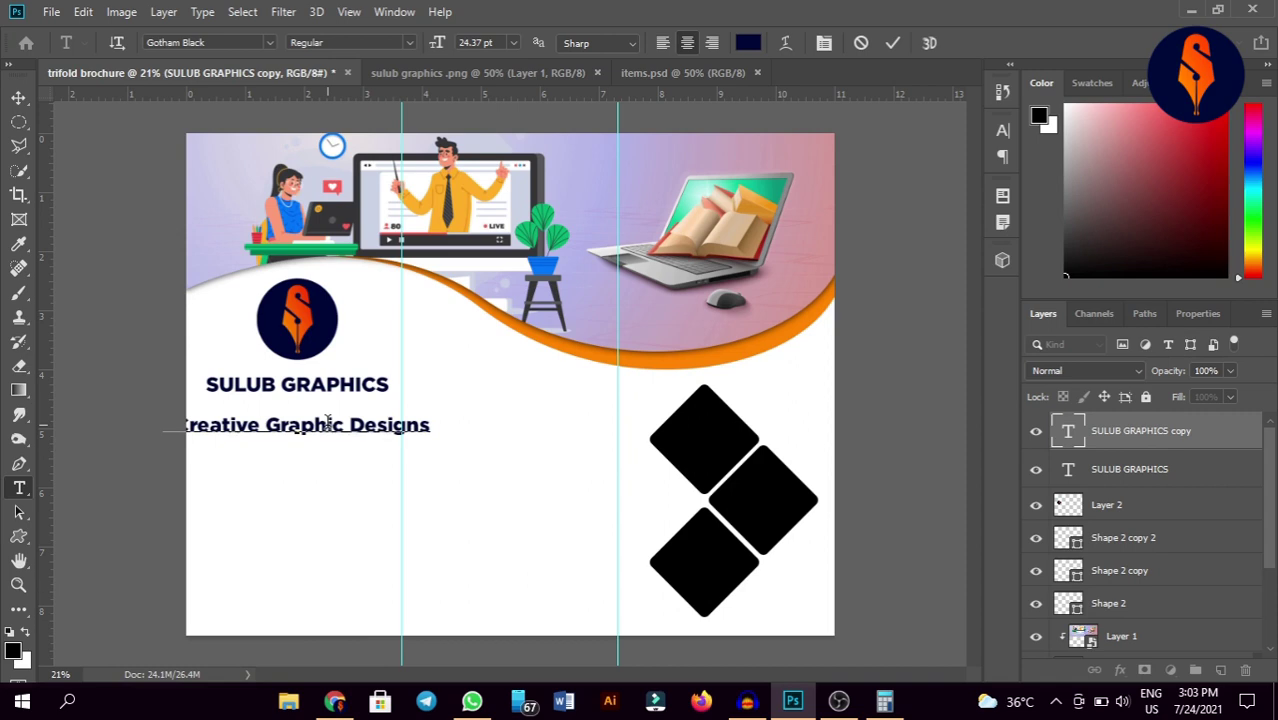
{"action": "type", "text": "”"}
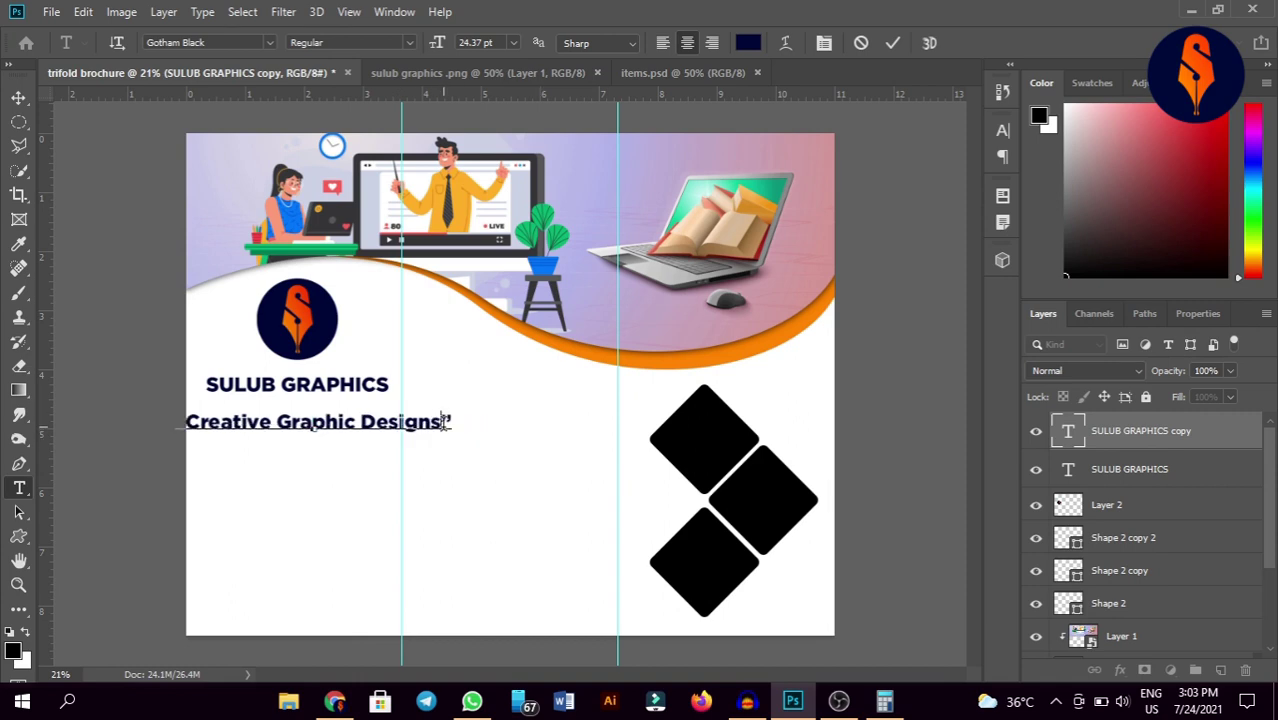
{"action": "left_click_drag", "start_coordinate": [442, 421], "coordinate": [184, 428]}
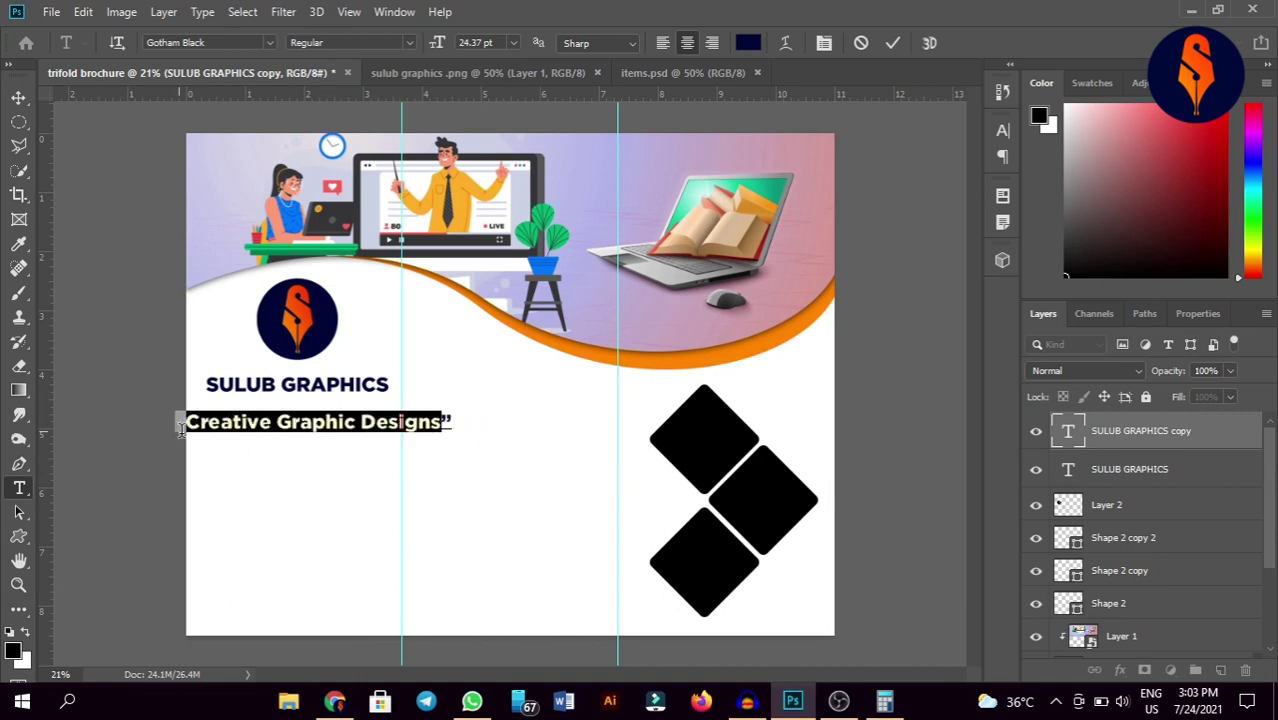
- Set the slogan font to Gotham Medium
{"action": "left_click", "coordinate": [243, 40]}
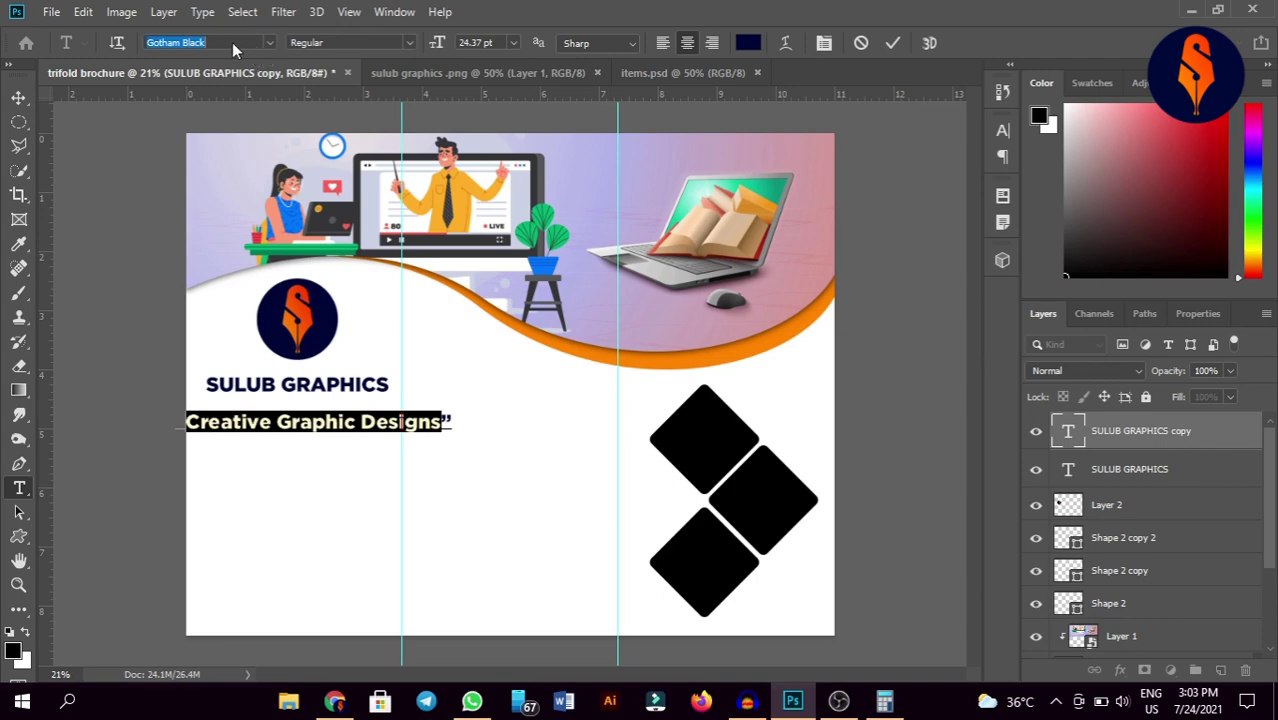
{"action": "left_click", "coordinate": [229, 42]}
{"action": "key", "text": "BackSpace"}
{"action": "key", "text": "BackSpace"}
{"action": "key", "text": "BackSpace"}
{"action": "key", "text": "BackSpace"}
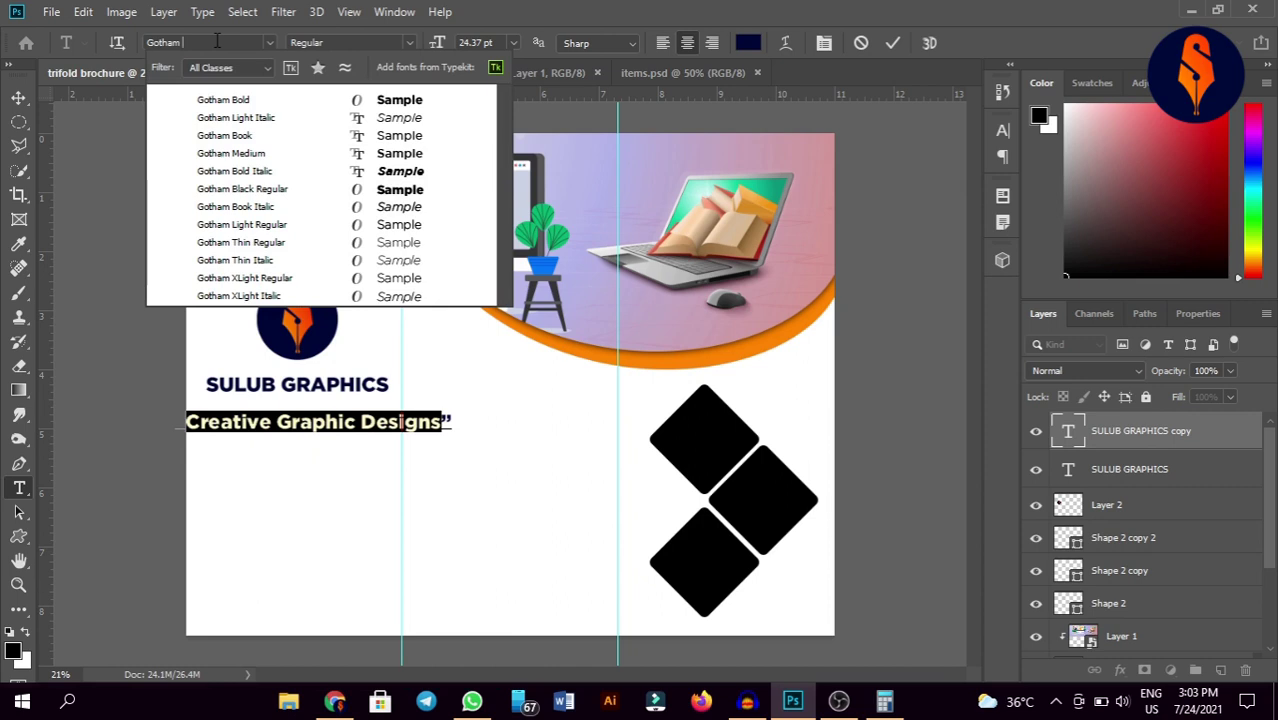
{"action": "left_click", "coordinate": [245, 154]}
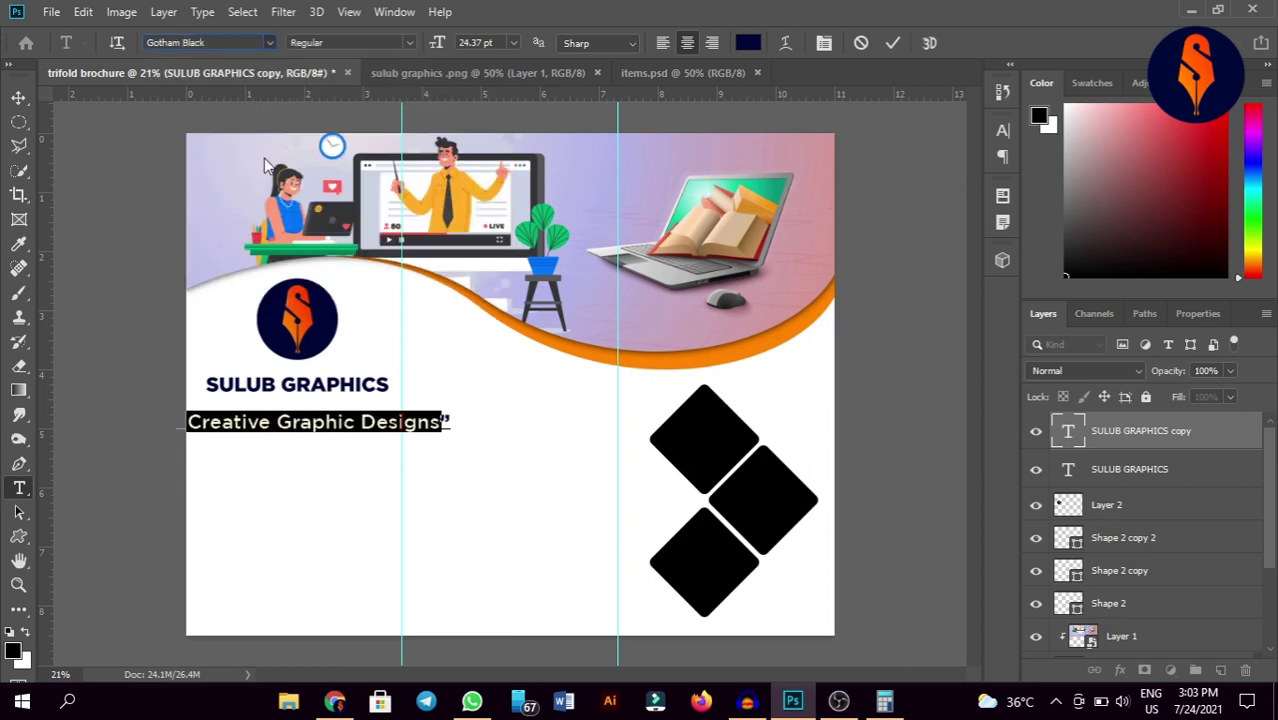
{"action": "left_click", "coordinate": [891, 46]}
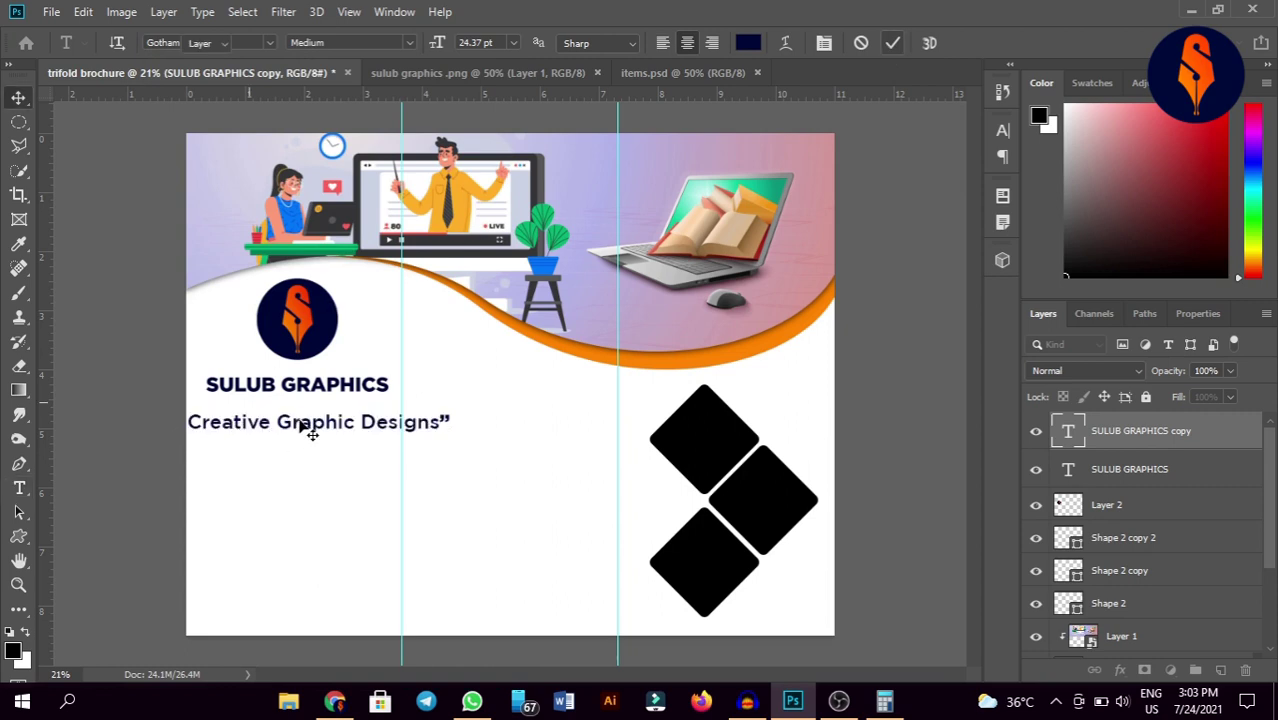
- Scale the slogan to about 73% and centre it beneath the SULUB GRAPHICS heading
{"action": "key", "text": "ctrl+t"}
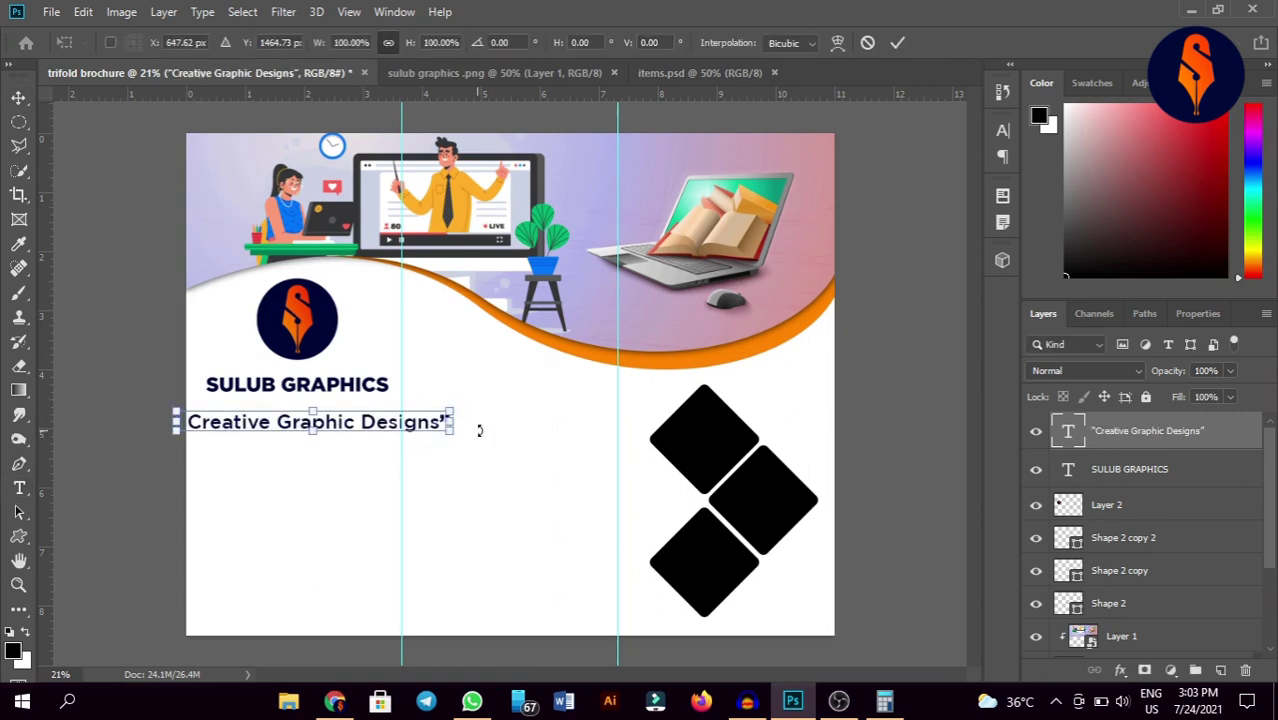
{"action": "left_click_drag", "start_coordinate": [446, 419], "coordinate": [316, 414]}
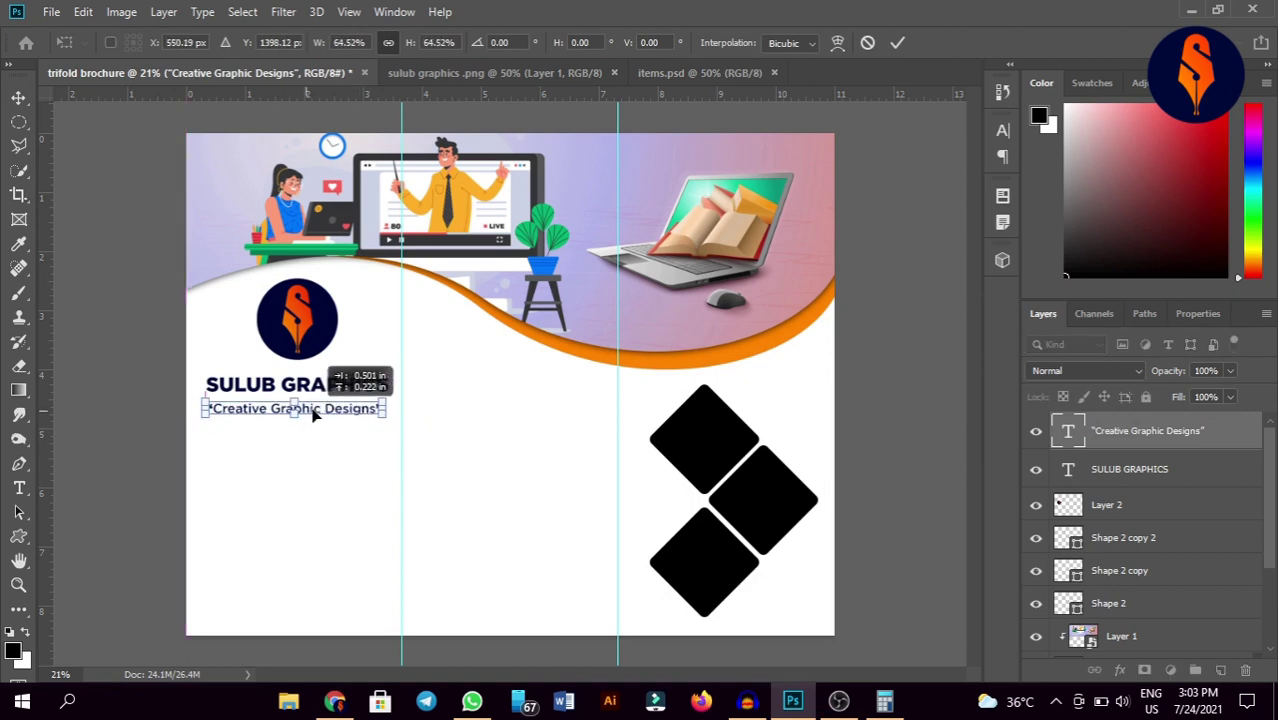
{"action": "left_click_drag", "start_coordinate": [408, 418], "coordinate": [322, 412]}
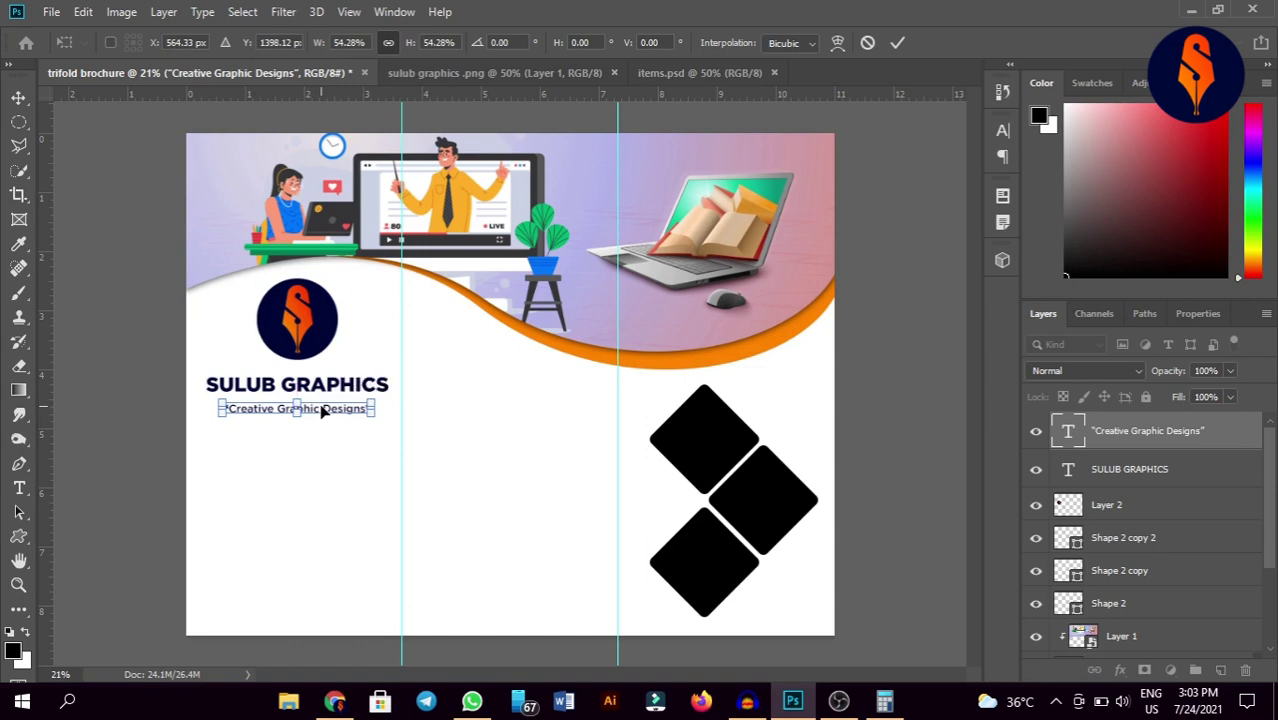
{"action": "key", "text": "Up"}
{"action": "key", "text": "Up"}
{"action": "key", "text": "Up"}
{"action": "key", "text": "Up"}
{"action": "key", "text": "Up"}
{"action": "key", "text": "Up"}
{"action": "key", "text": "Up"}
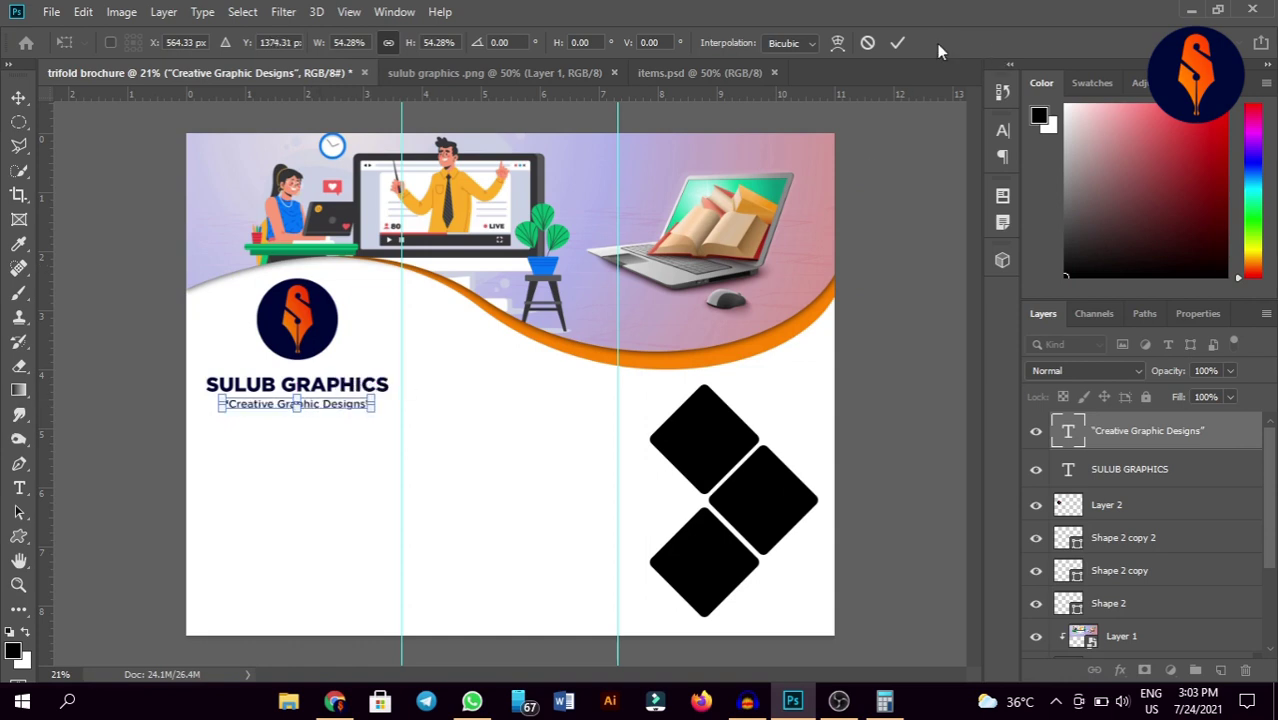
{"action": "left_click", "coordinate": [898, 43]}
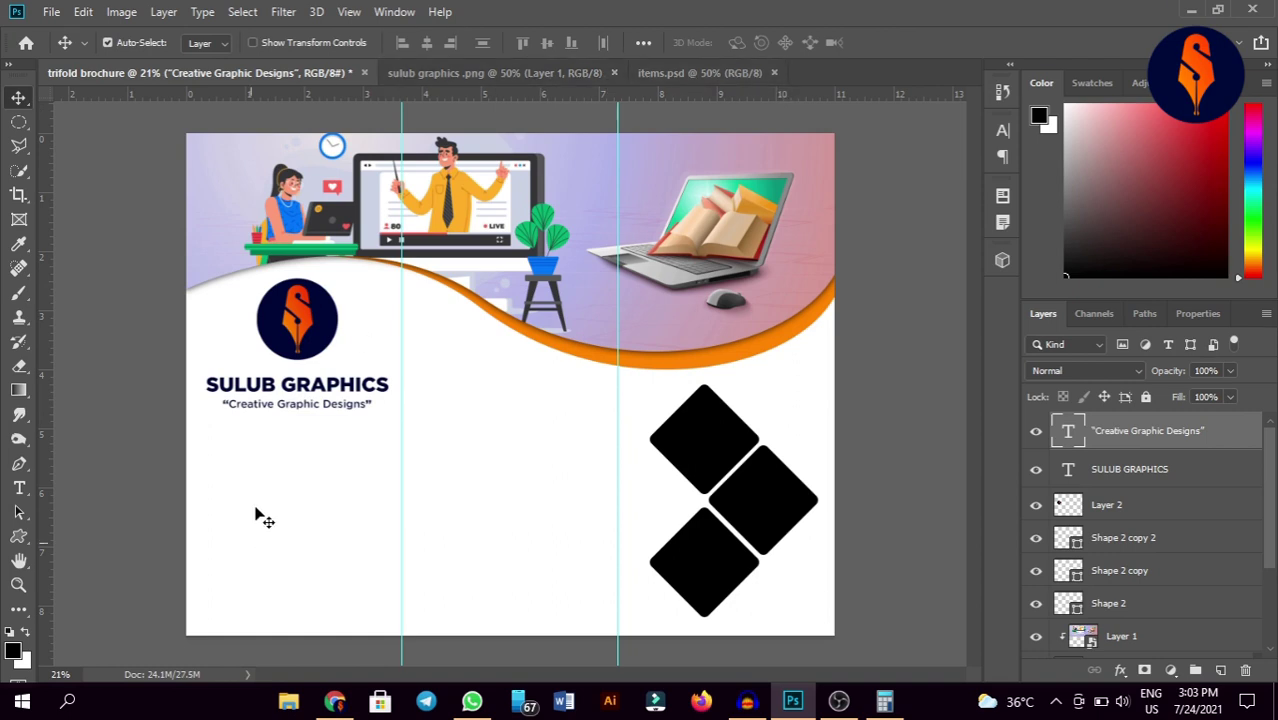
- Draw a rectangle below the slogan and set its fill to none
{"action": "left_click", "coordinate": [18, 536]}
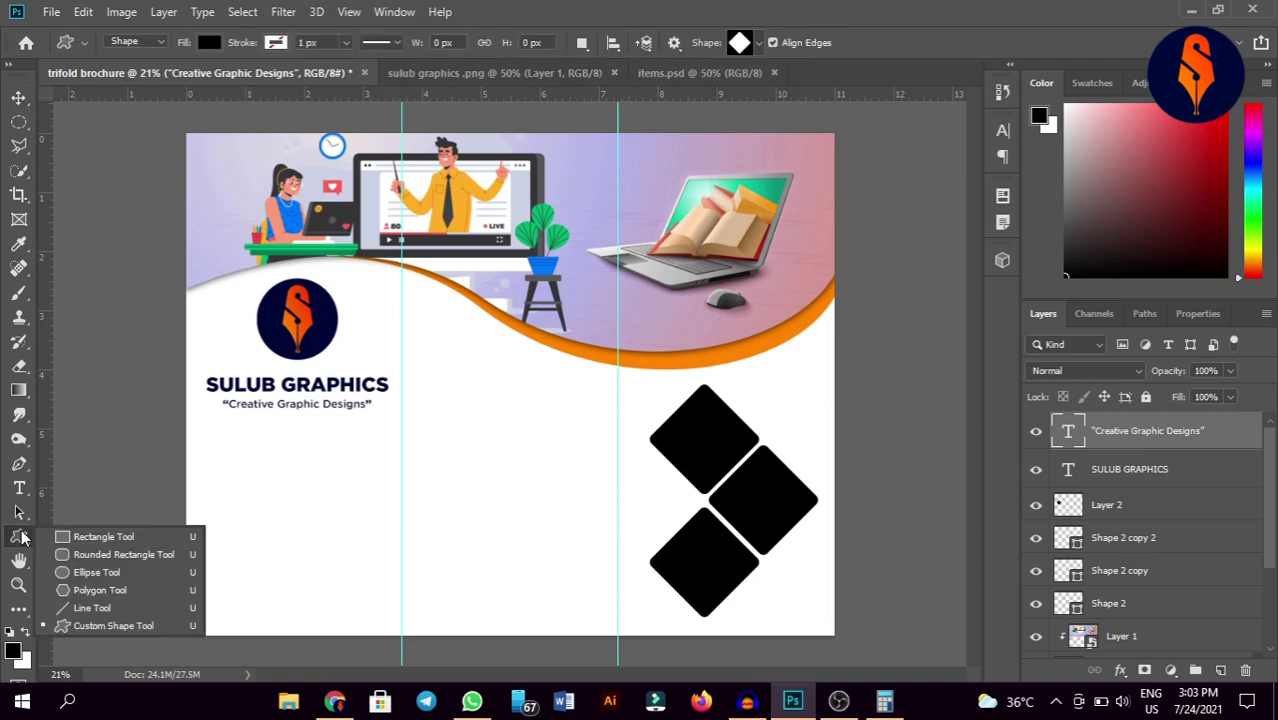
{"action": "left_click", "coordinate": [103, 538]}
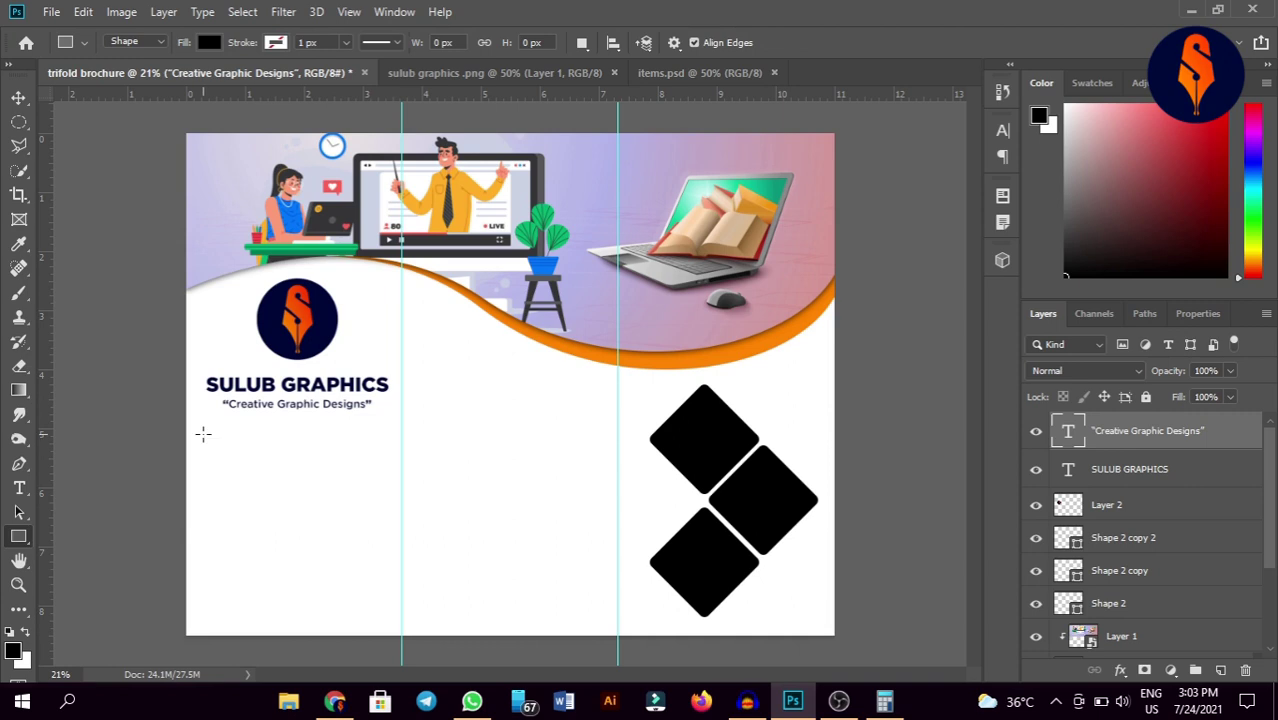
{"action": "mouse_move", "coordinate": [202, 433]}
{"action": "left_mouse_down"}
{"action": "mouse_move", "coordinate": [397, 503]}
{"action": "mouse_move", "coordinate": [395, 491]}
{"action": "left_mouse_up"}
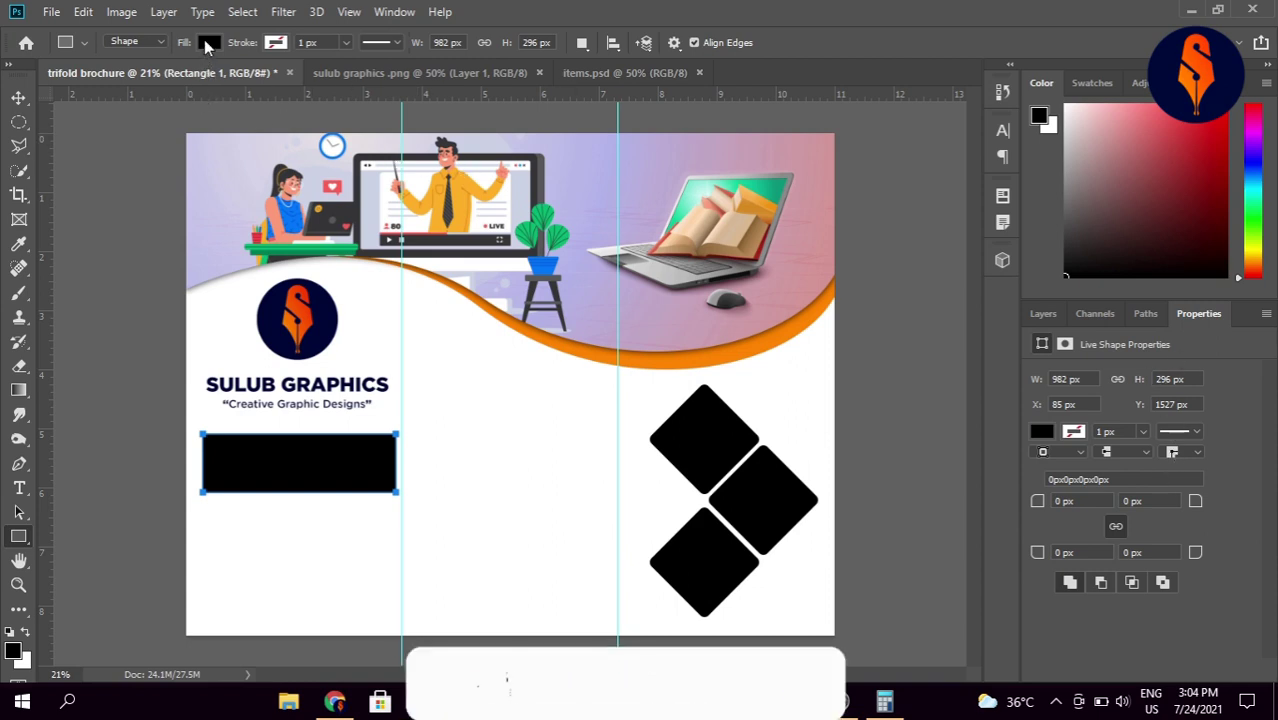
{"action": "left_click", "coordinate": [209, 42]}
{"action": "left_click", "coordinate": [134, 82]}
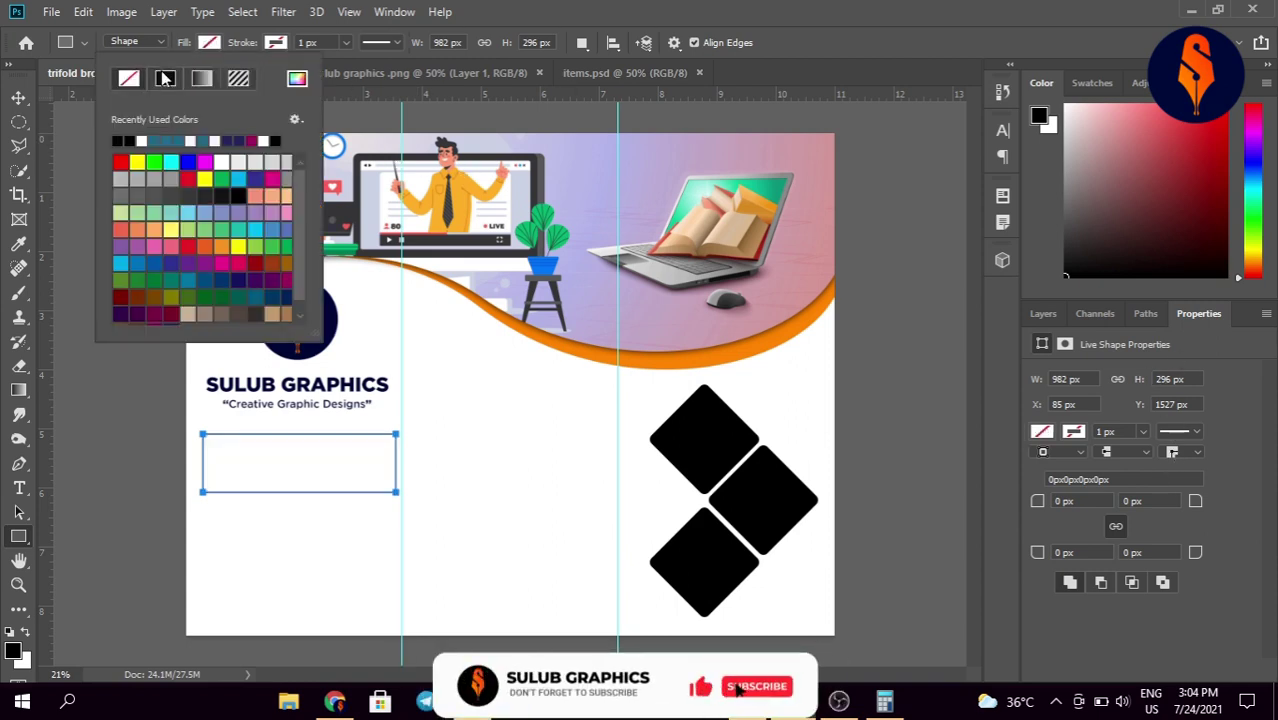
{"action": "left_click", "coordinate": [209, 44]}
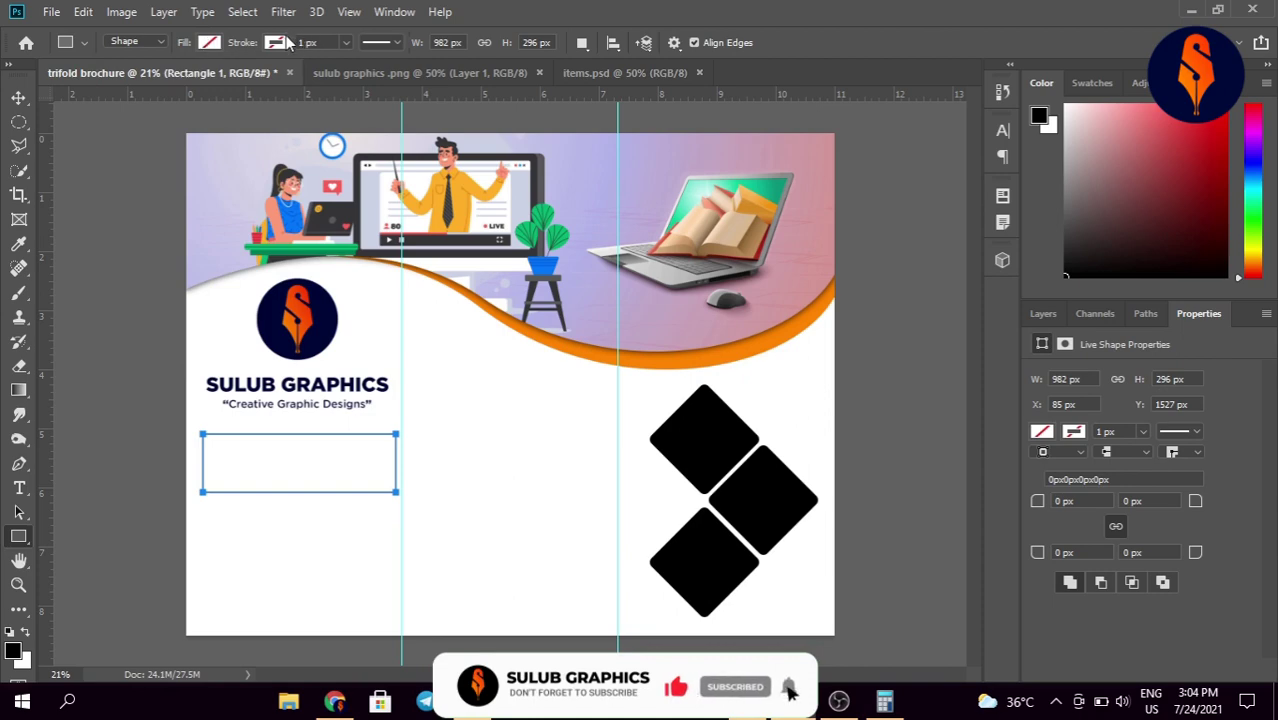
{"action": "left_click", "coordinate": [209, 43]}
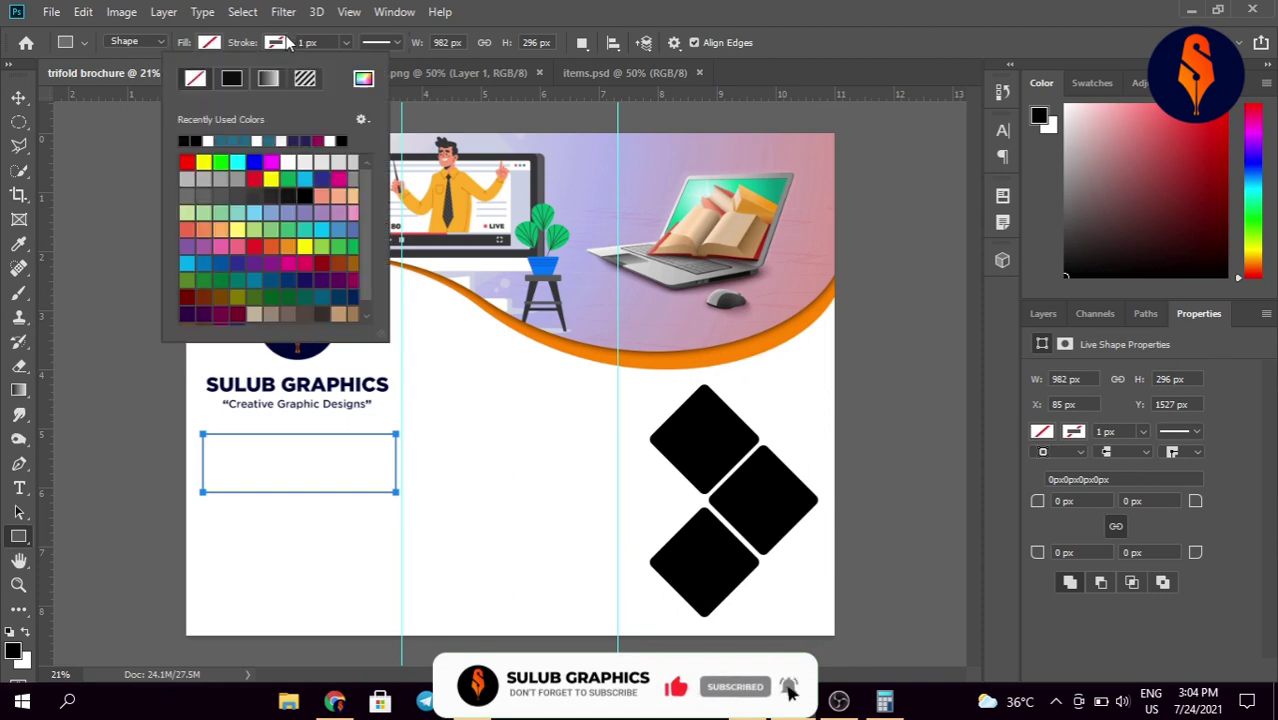
- Add a 6 px dark-navy inside Stroke effect to Rectangle 1
{"action": "left_click", "coordinate": [1043, 313]}
{"action": "left_click", "coordinate": [1122, 670]}
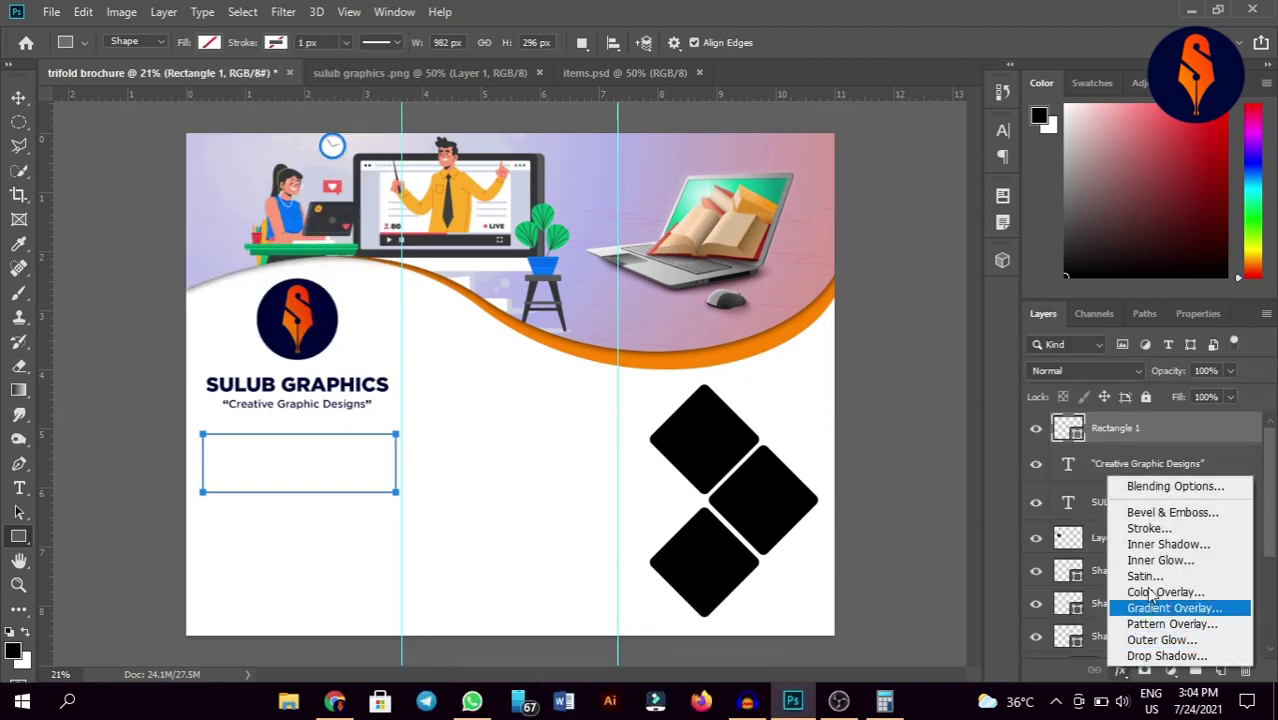
{"action": "left_click", "coordinate": [1148, 528]}
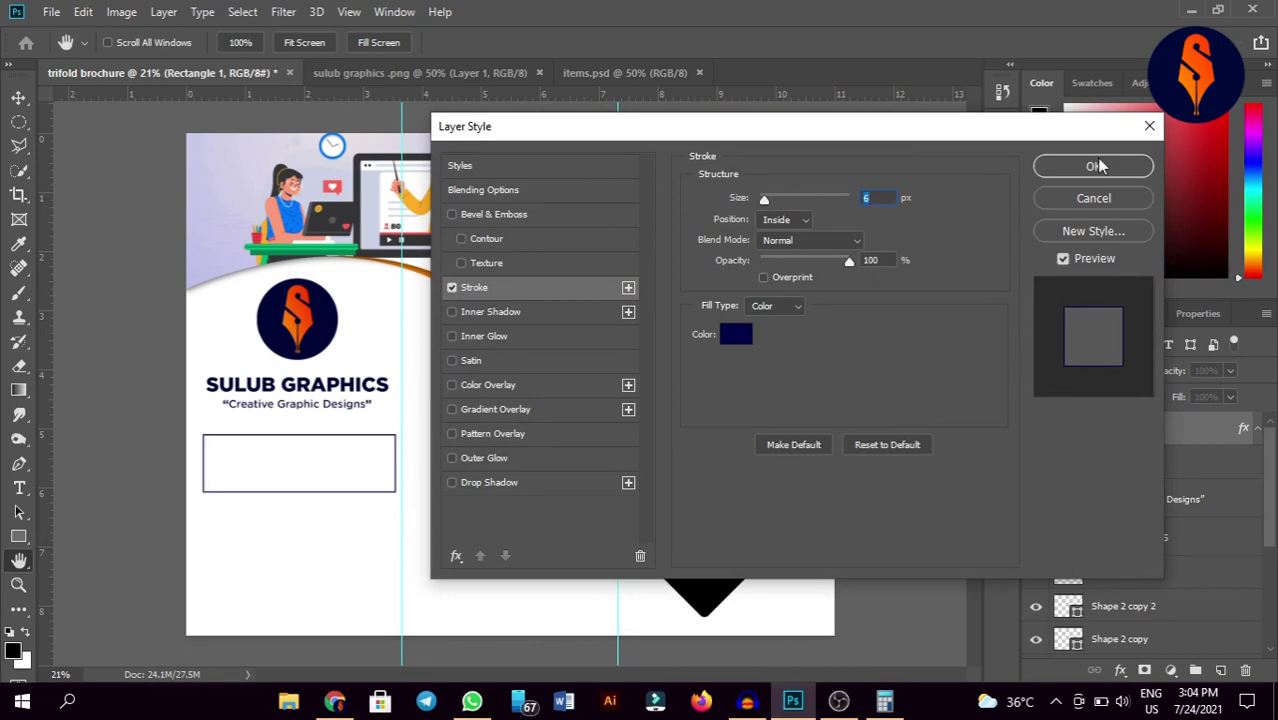
{"action": "key", "text": "Return"}
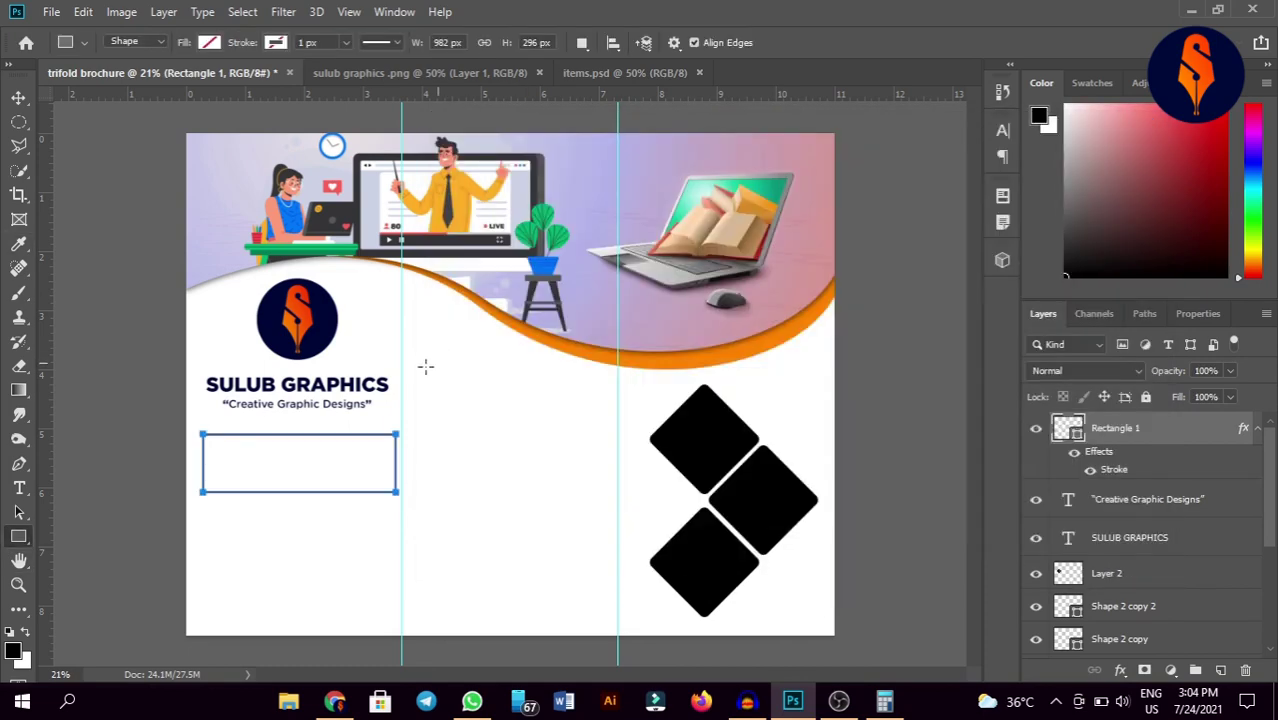
{"action": "left_click", "coordinate": [18, 97]}
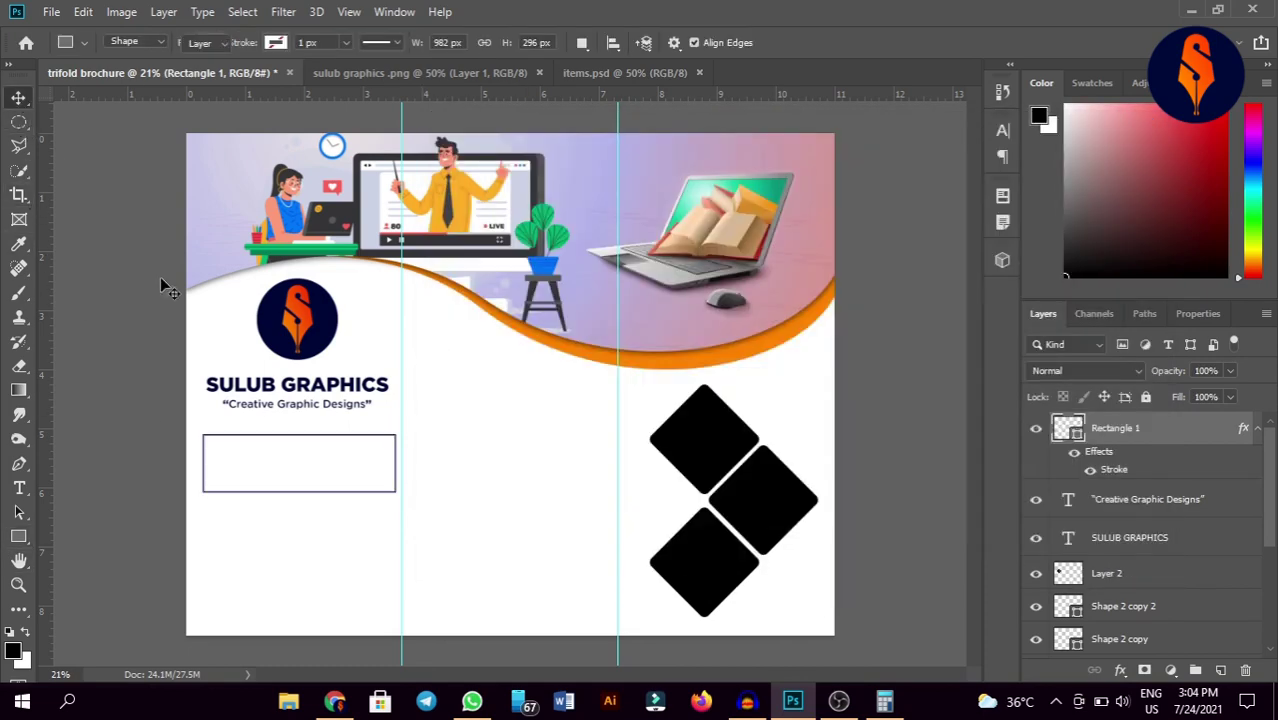
- Duplicate the slogan above the rectangle layer, move it into the box, and clear its text
{"action": "left_click", "coordinate": [338, 418]}
{"action": "left_click_drag", "start_coordinate": [338, 418], "coordinate": [337, 413]}
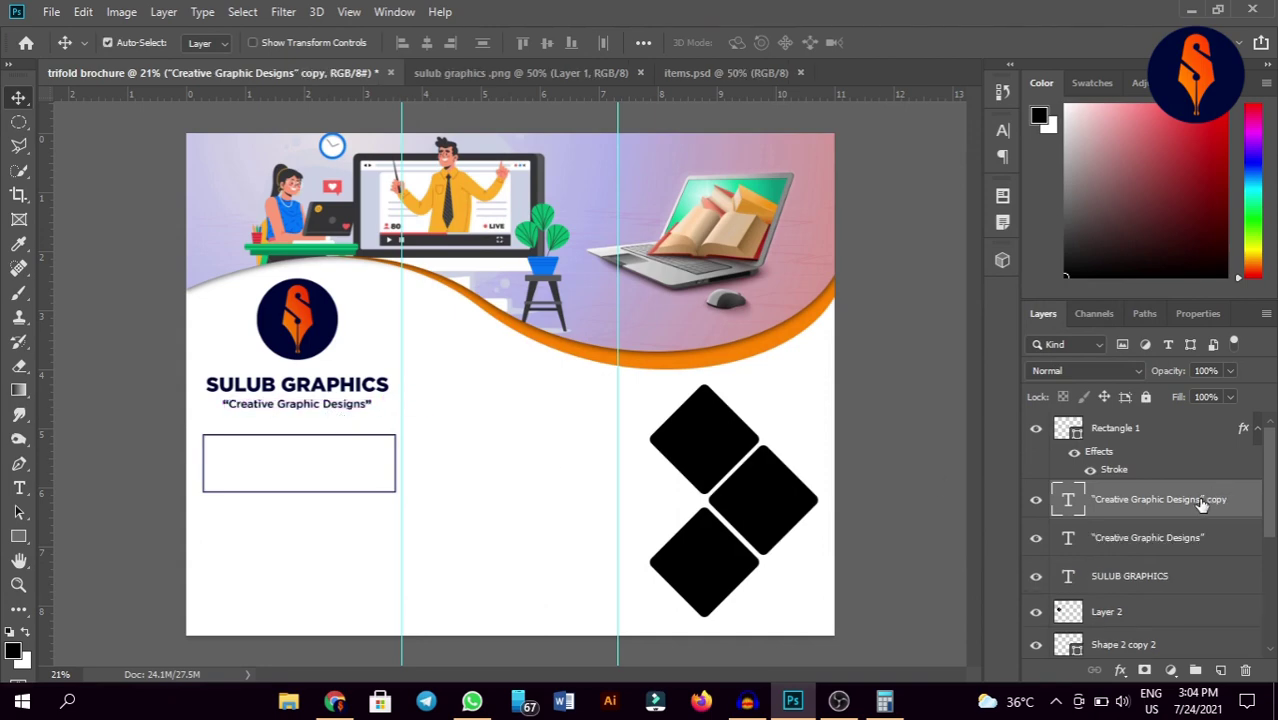
{"action": "left_click_drag", "start_coordinate": [1203, 505], "coordinate": [1205, 433]}
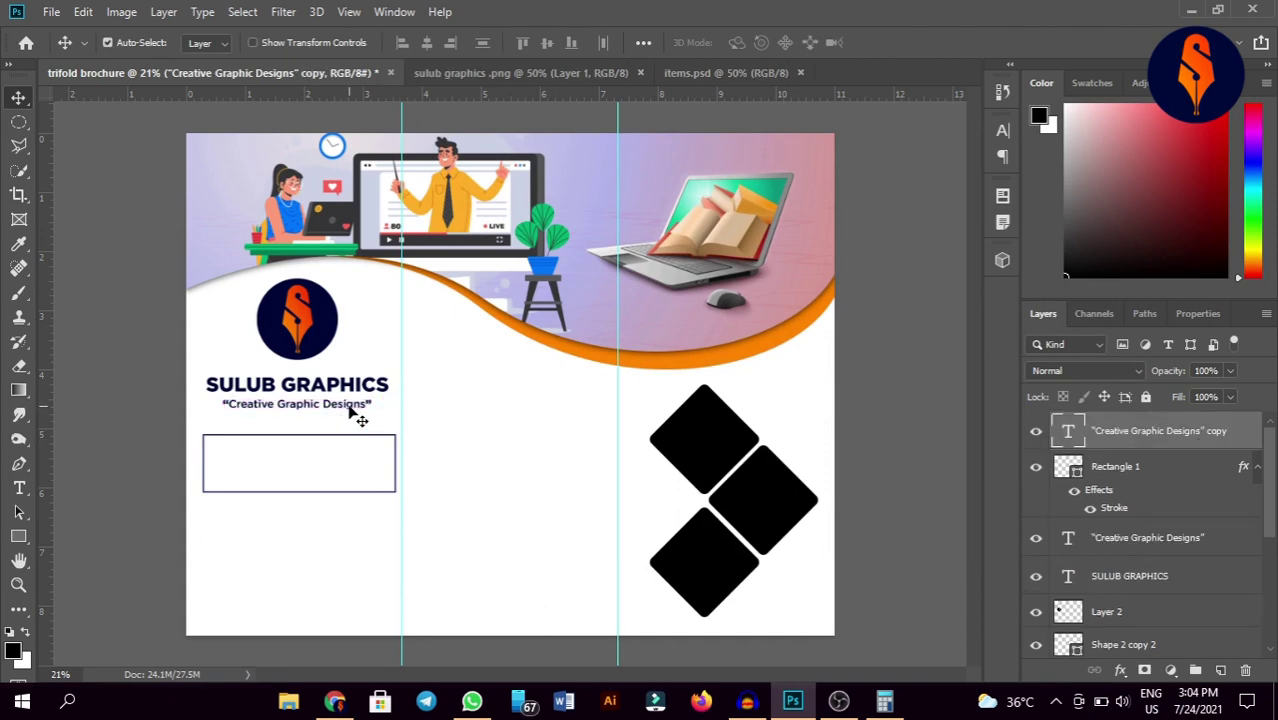
{"action": "mouse_move", "coordinate": [351, 414]}
{"action": "left_mouse_down"}
{"action": "mouse_move", "coordinate": [350, 456]}
{"action": "mouse_move", "coordinate": [229, 457]}
{"action": "left_mouse_up"}
{"action": "key", "text": "t"}
{"action": "triple_click", "coordinate": [350, 452]}
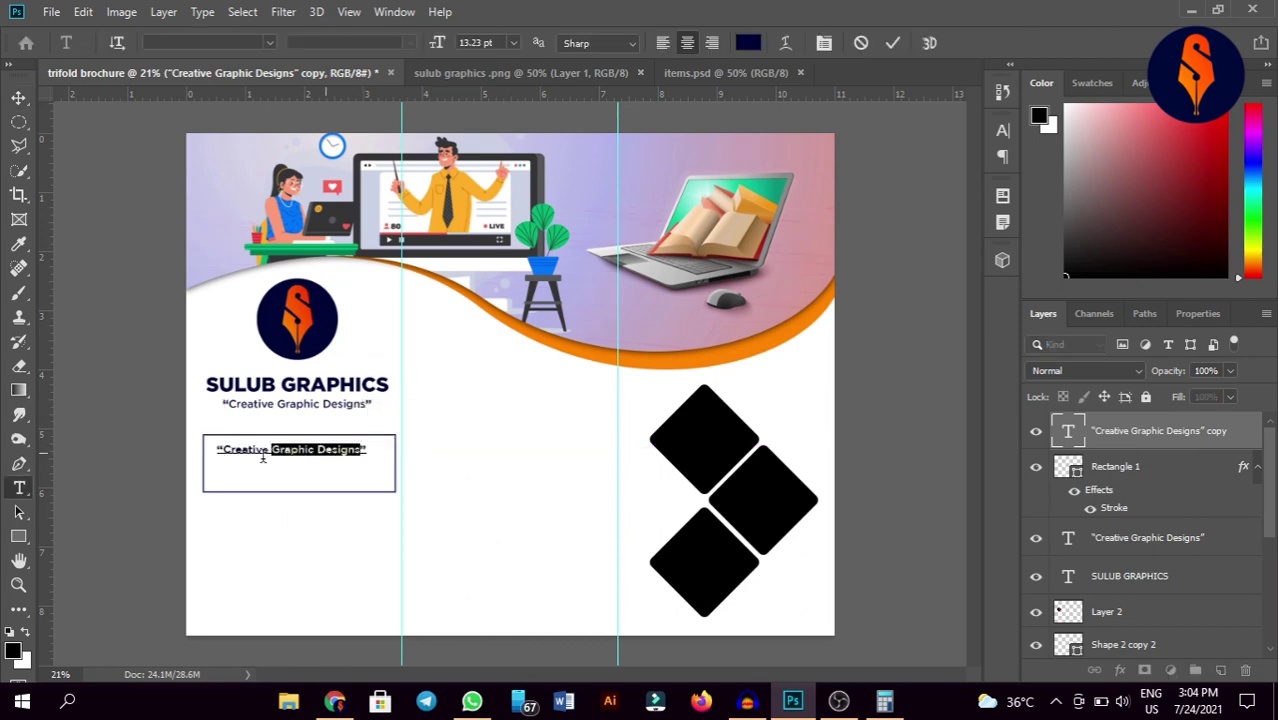
{"action": "key", "text": "BackSpace"}
{"action": "type", "text": "“KU”"}
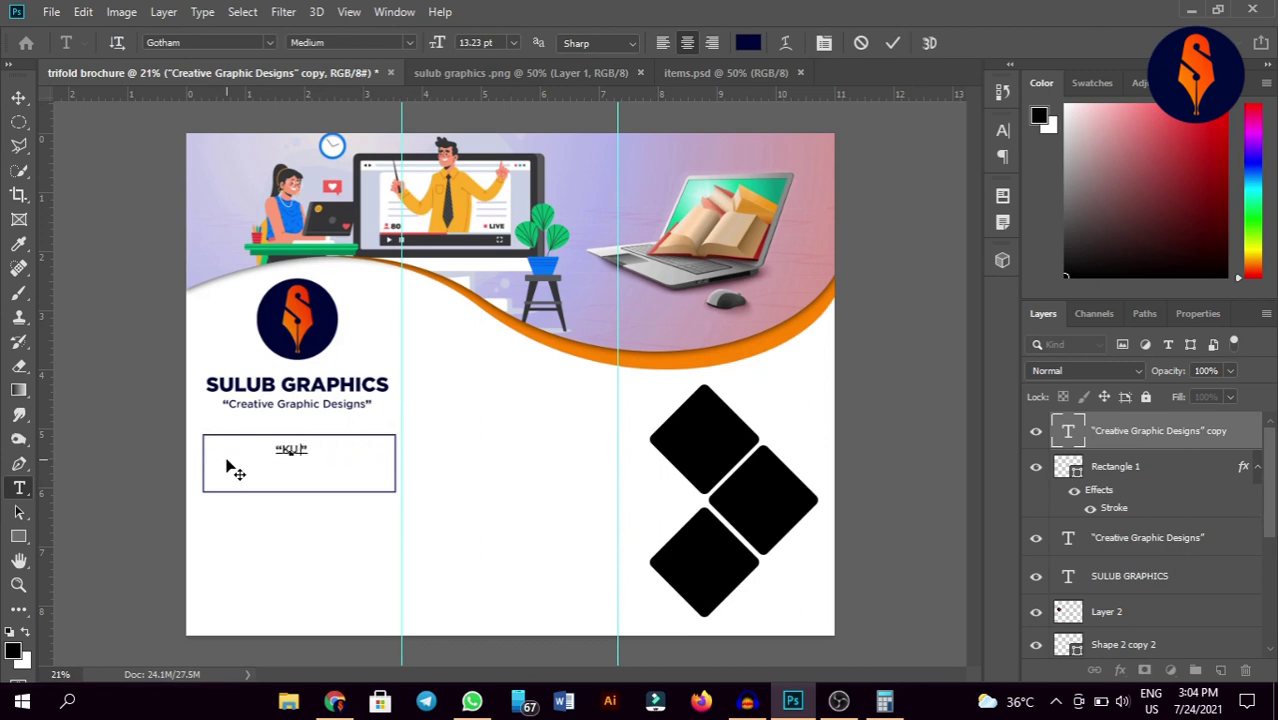
- Type “KU BARO GRAPHIC DESIGN QAAB BILAASH AH”, breaking the line before QAAB
{"action": "type", "text": "BARO "}
{"action": "type", "text": "GR"}
{"action": "type", "text": "APJC"}
{"action": "key", "text": "BackSpace"}
{"action": "key", "text": "BackSpace"}
{"action": "type", "text": "HIC"}
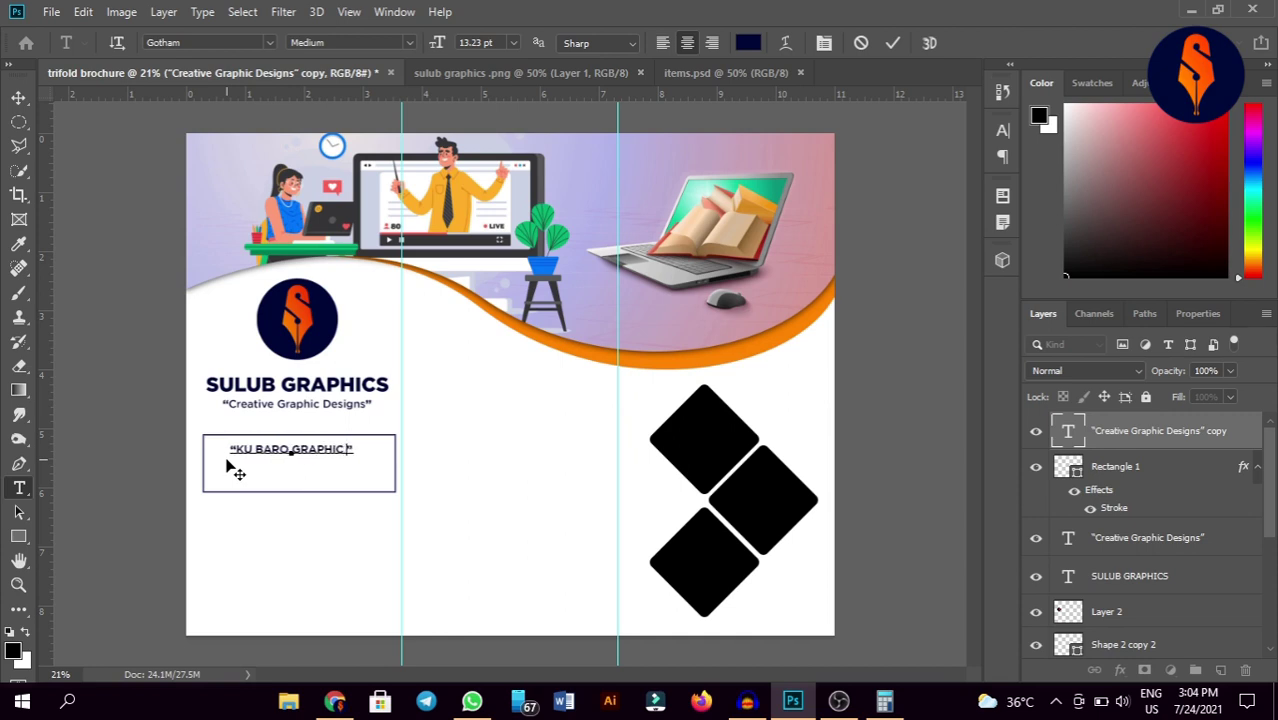
{"action": "type", "text": " DESIG"}
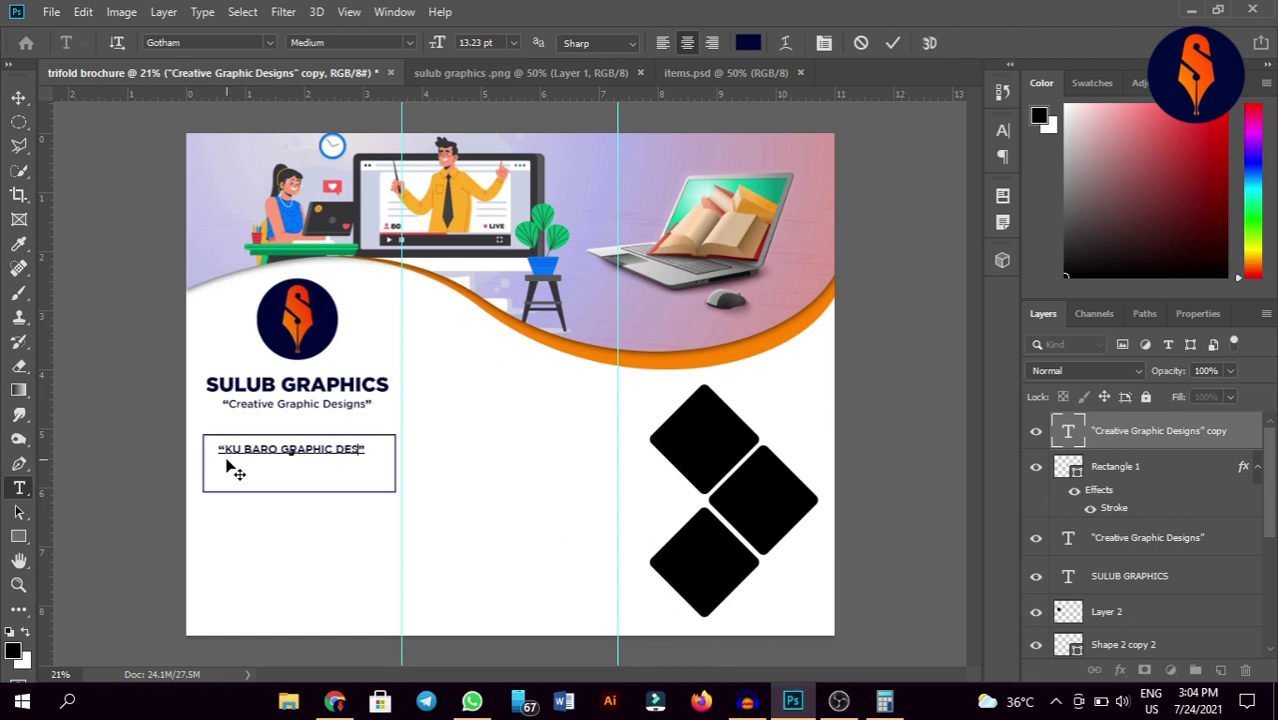
{"action": "type", "text": "N "}
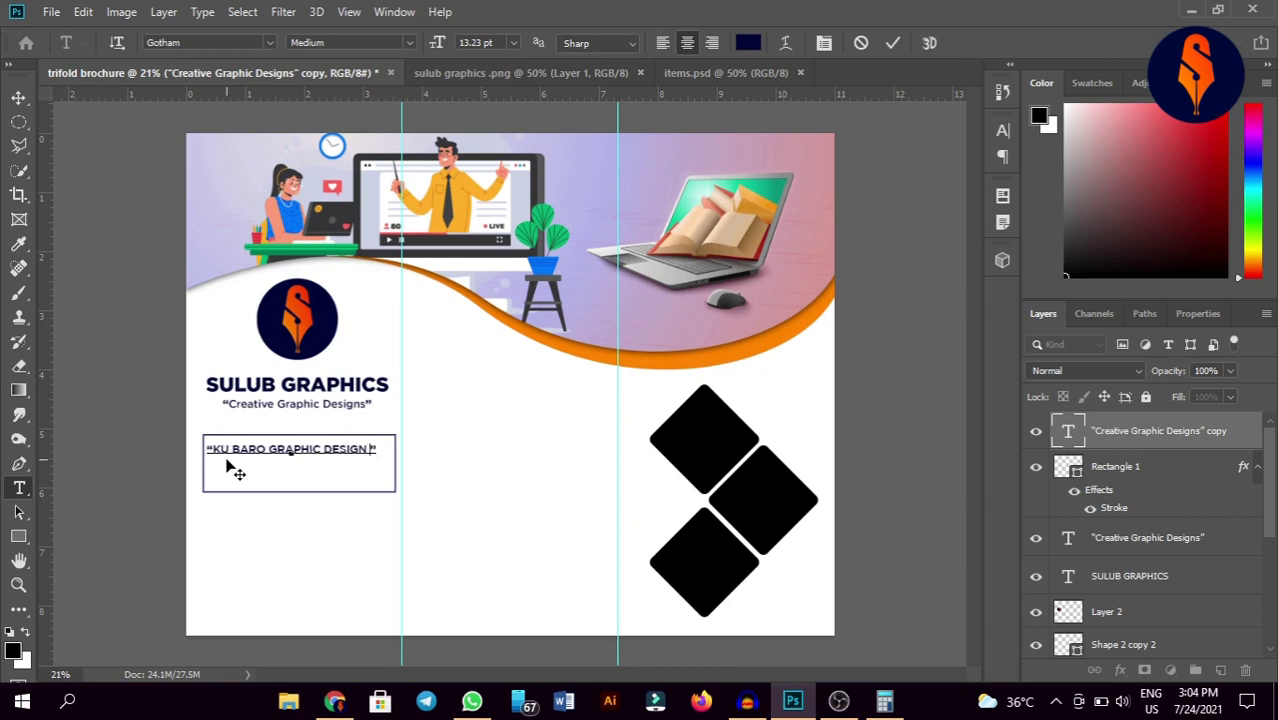
{"action": "type", "text": "QAAB "}
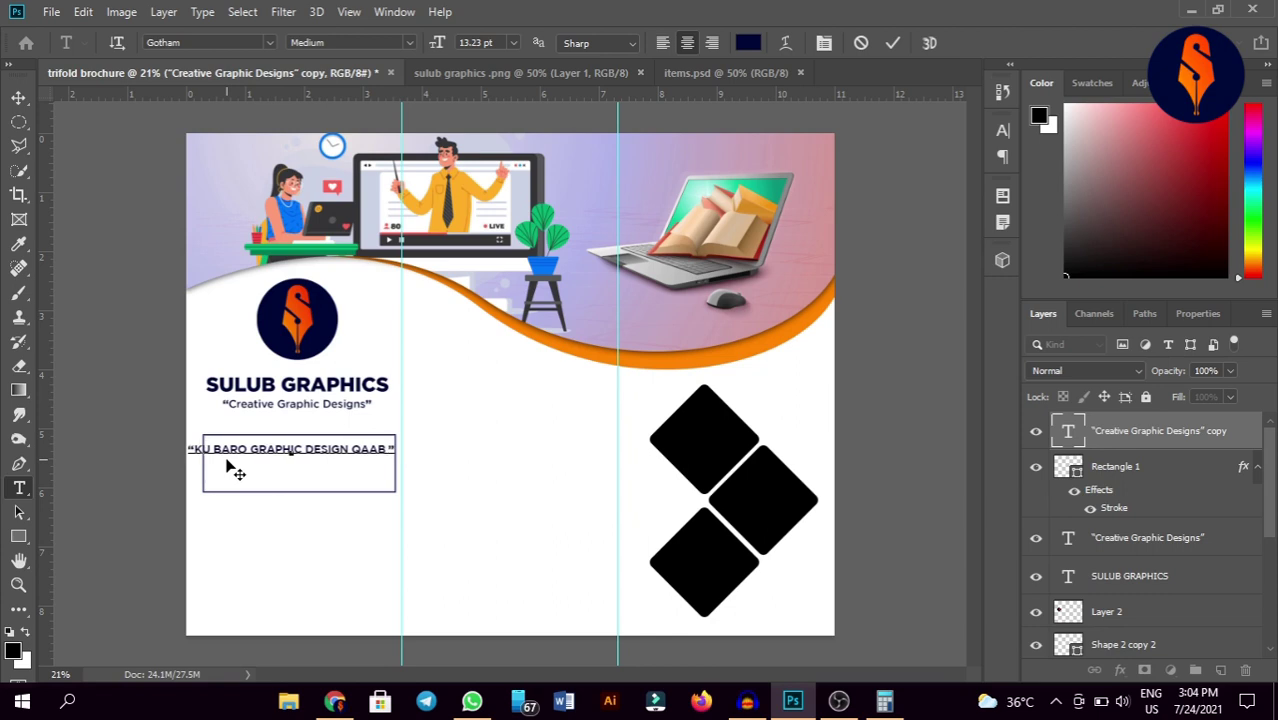
{"action": "type", "text": "BILAASH "}
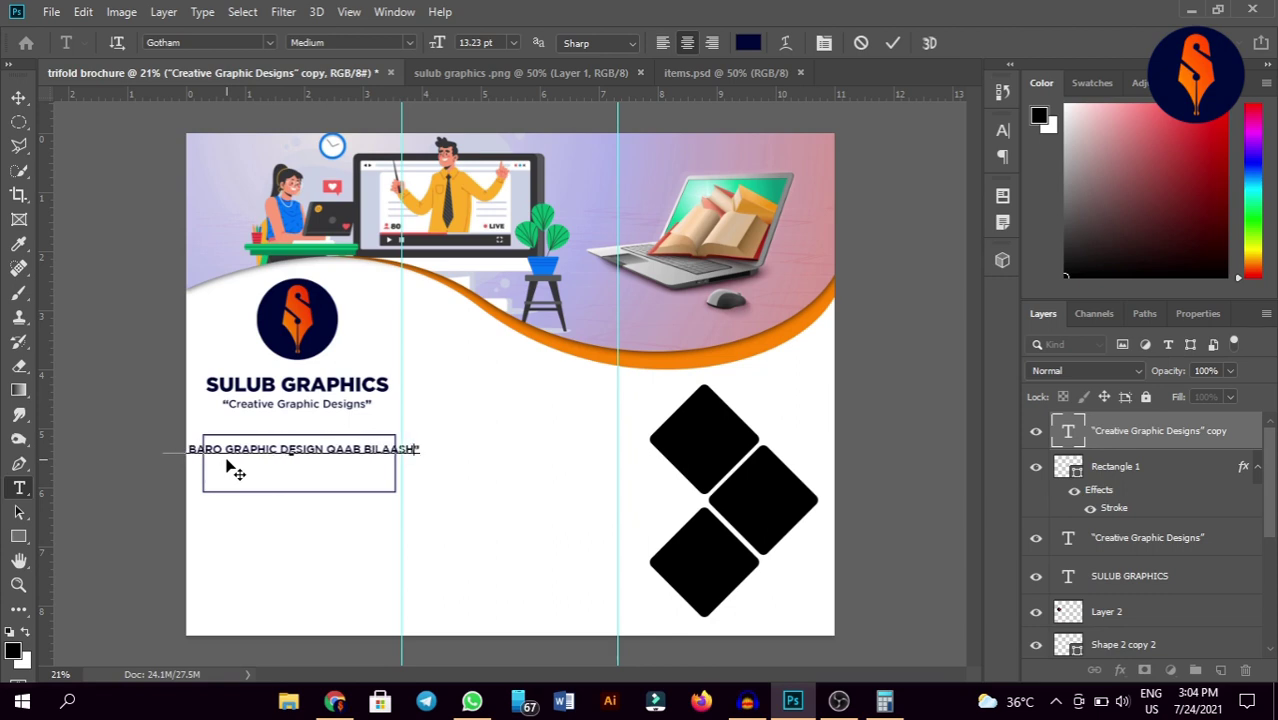
{"action": "type", "text": "AH"}
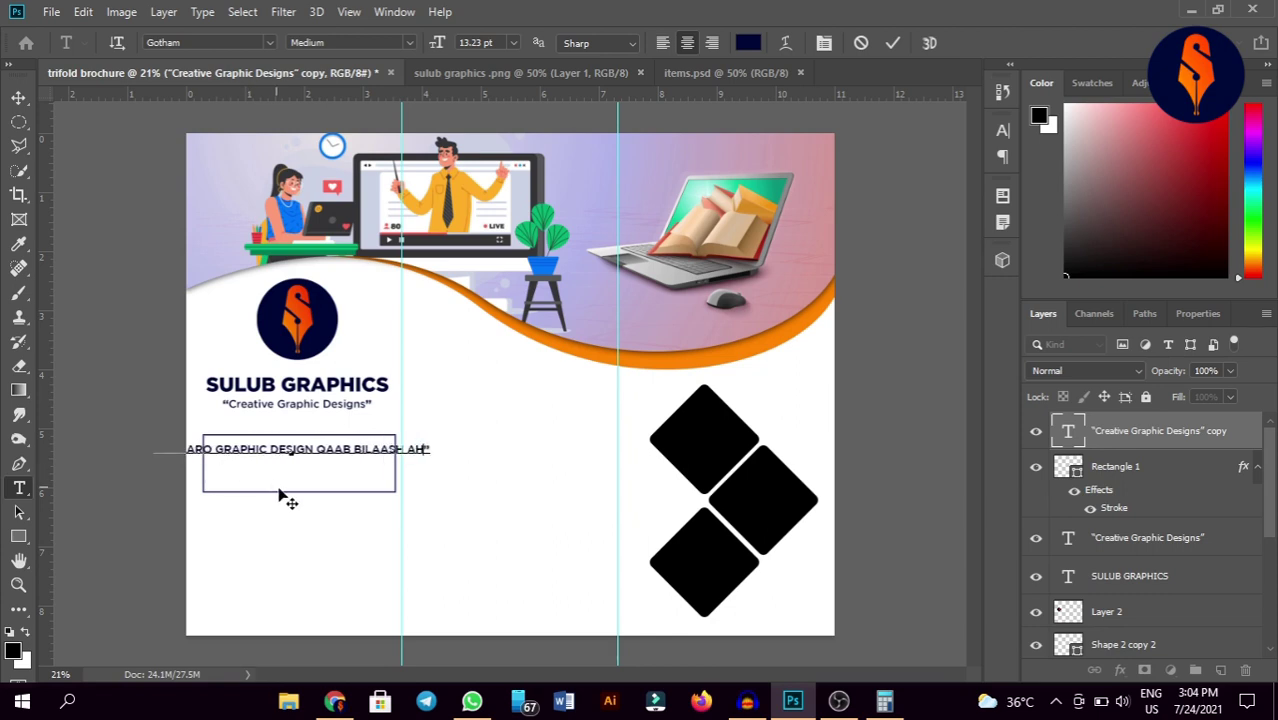
{"action": "mouse_move", "coordinate": [300, 505]}
{"action": "left_mouse_down"}
{"action": "mouse_move", "coordinate": [380, 512]}
{"action": "mouse_move", "coordinate": [359, 506]}
{"action": "left_mouse_up"}
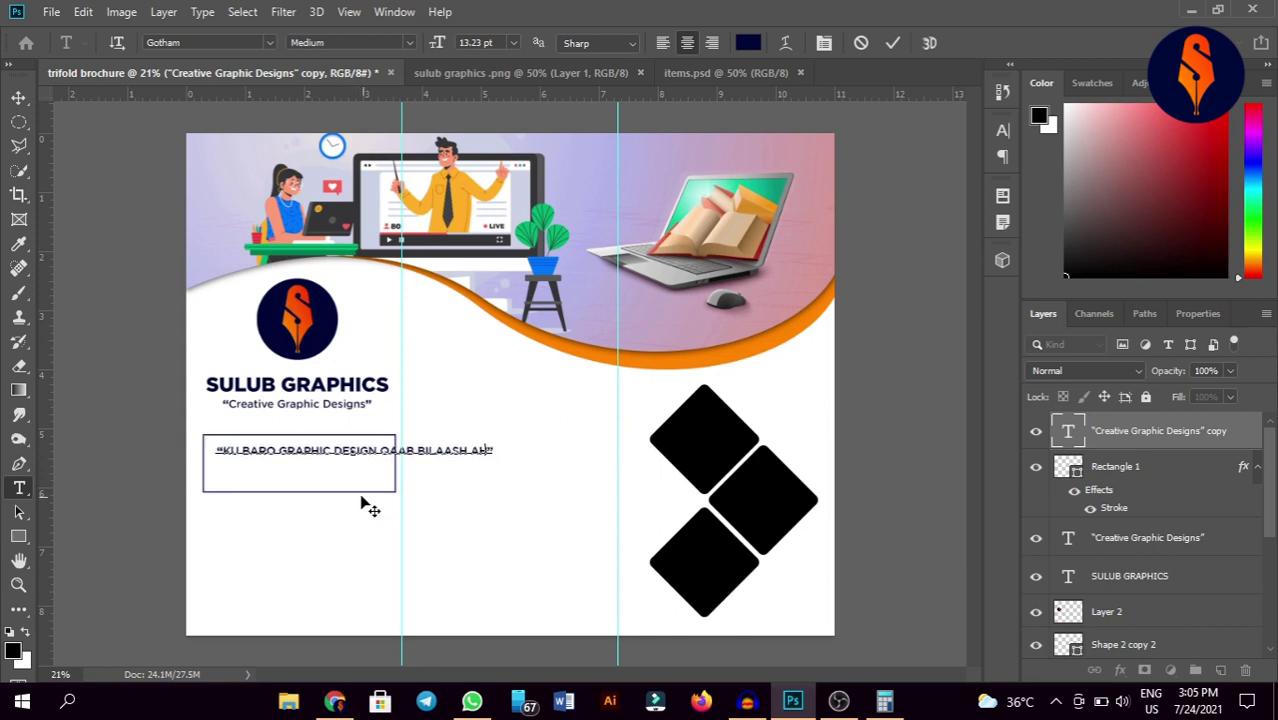
{"action": "left_click", "coordinate": [381, 448]}
{"action": "key", "text": "Return"}
{"action": "left_click_drag", "start_coordinate": [380, 518], "coordinate": [318, 520]}
{"action": "key", "text": "ctrl+a"}
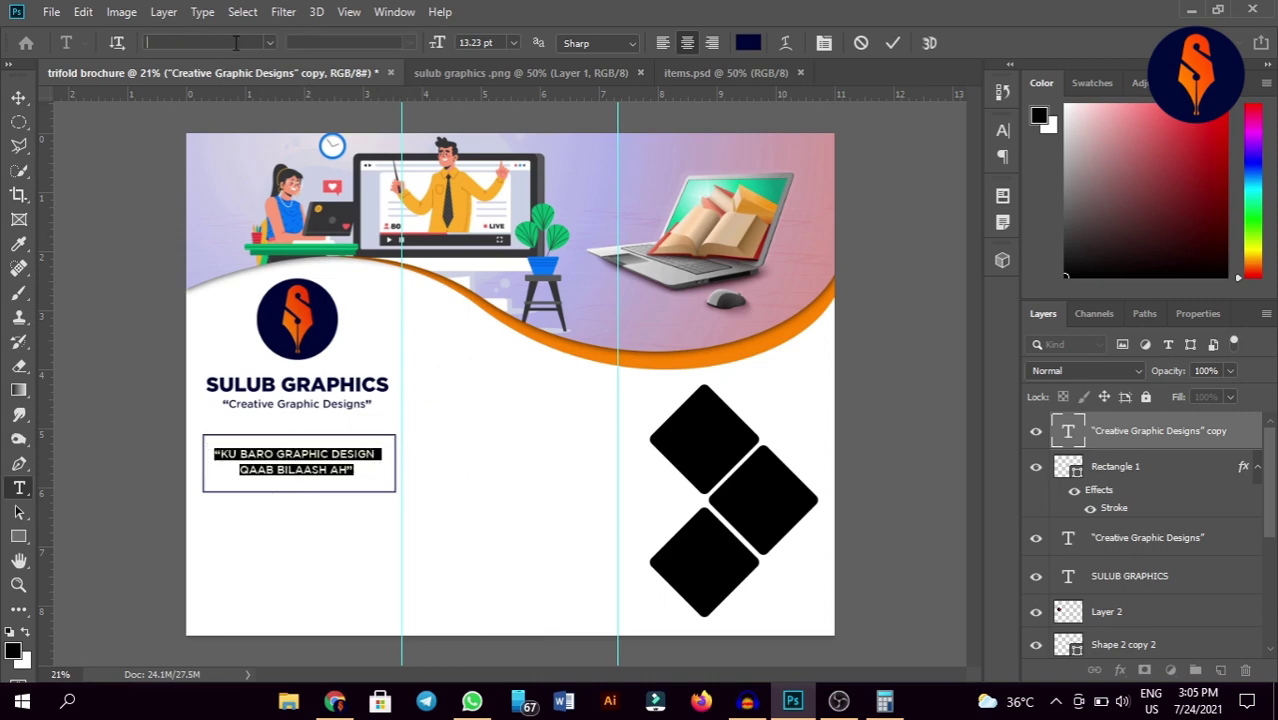
- Set the box text font to Gotham Black
{"action": "type", "text": "GO"}
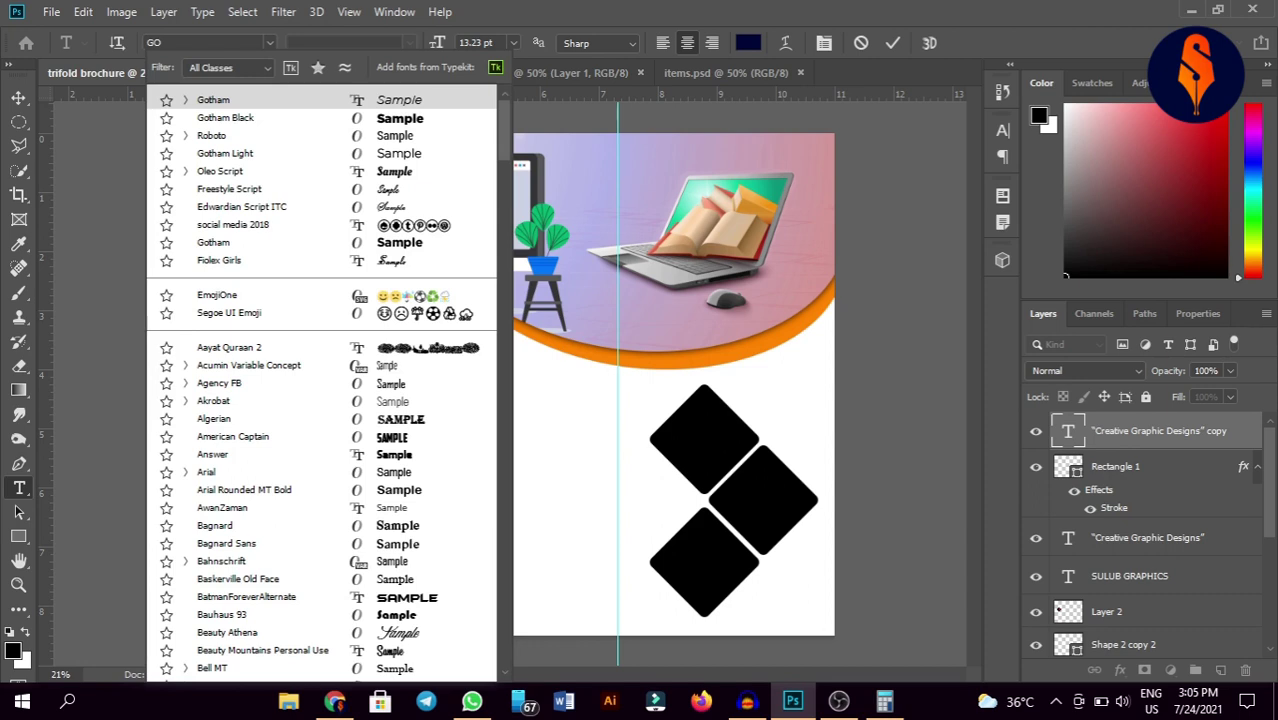
{"action": "type", "text": "THAN"}
{"action": "key", "text": "BackSpace"}
{"action": "type", "text": "M"}
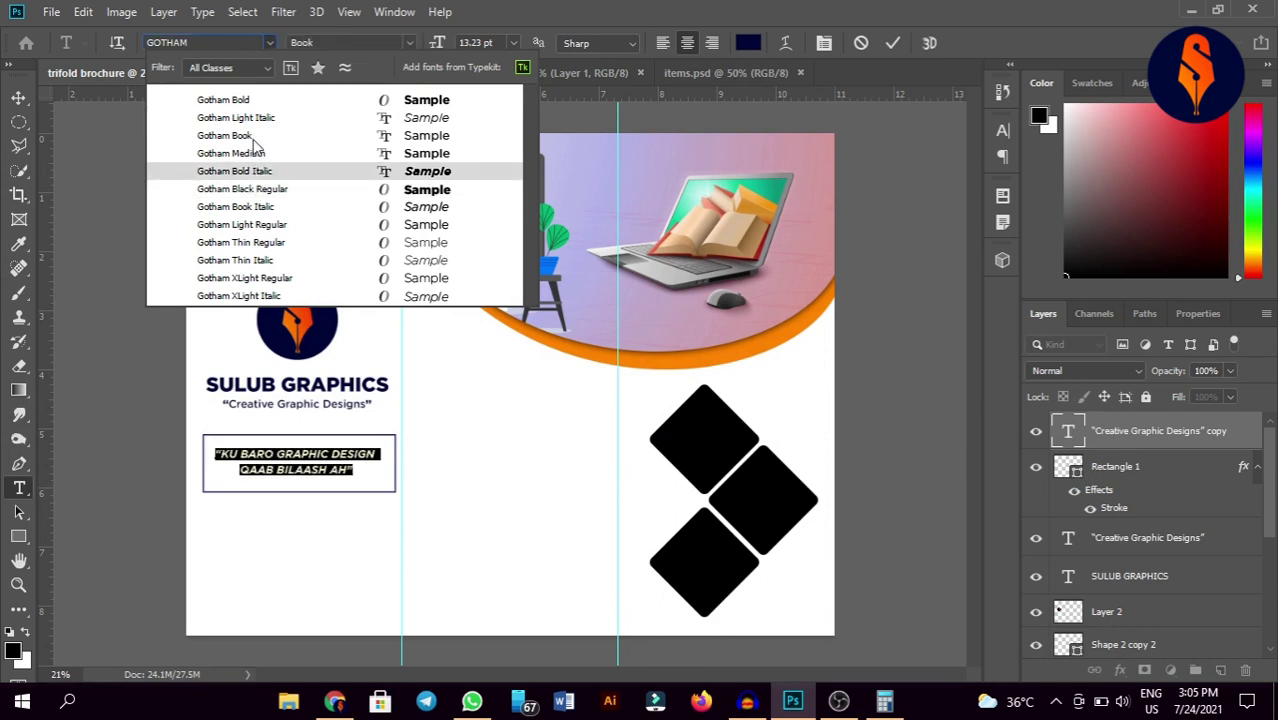
{"action": "left_click", "coordinate": [254, 190]}
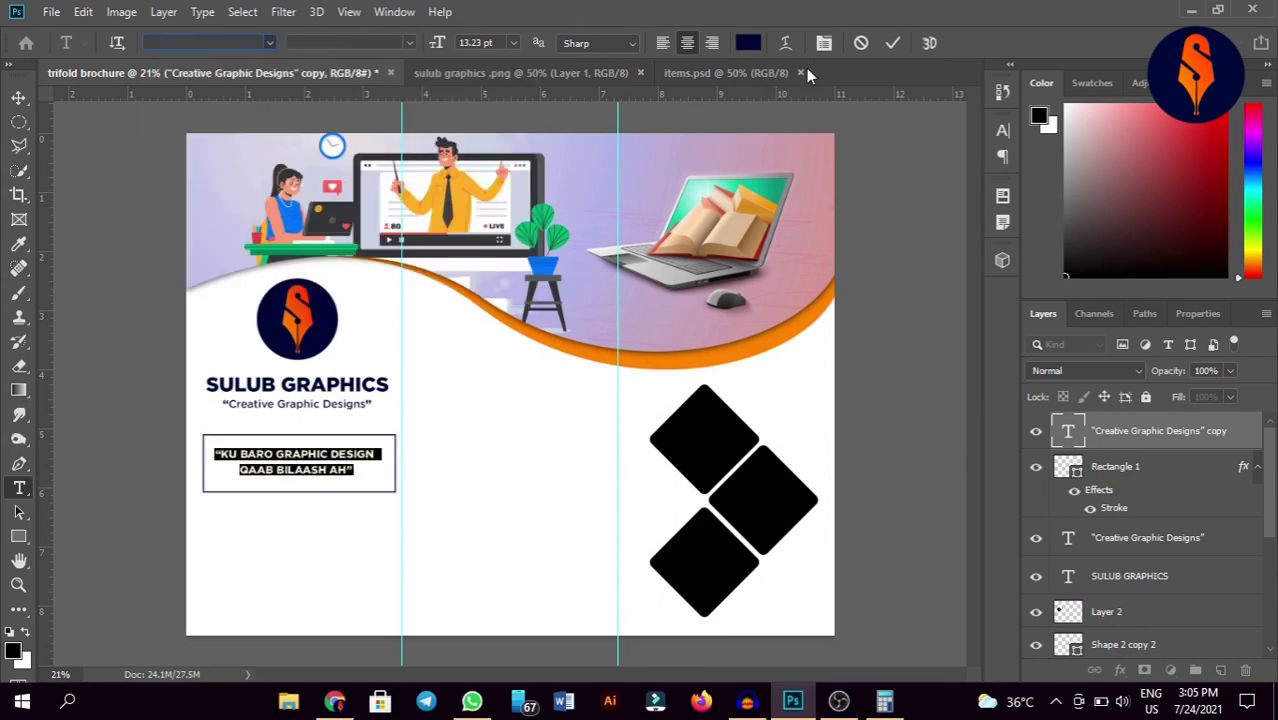
{"action": "left_click", "coordinate": [893, 44]}
- Centre the box text and scale it up to about 112%
{"action": "key", "text": "v"}
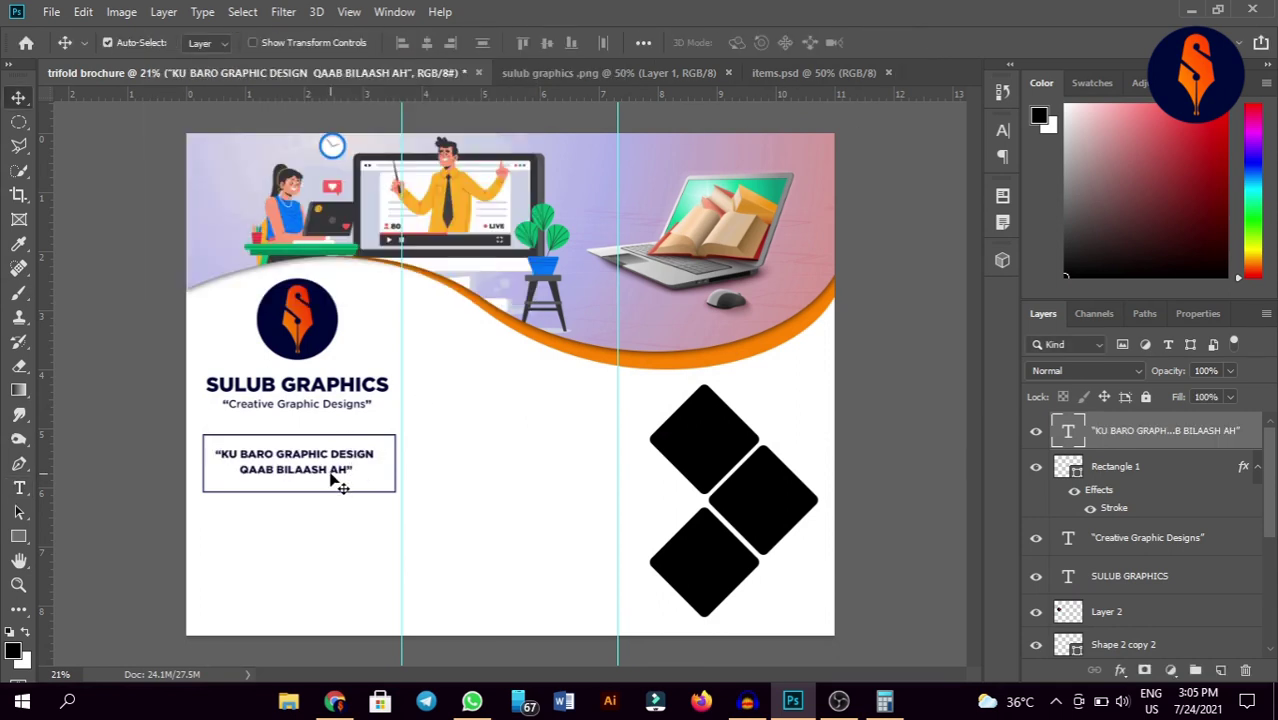
{"action": "mouse_move", "coordinate": [335, 474]}
{"action": "left_mouse_down"}
{"action": "mouse_move", "coordinate": [394, 455]}
{"action": "mouse_move", "coordinate": [365, 455]}
{"action": "left_mouse_up"}
{"action": "key", "text": "ctrl+t"}
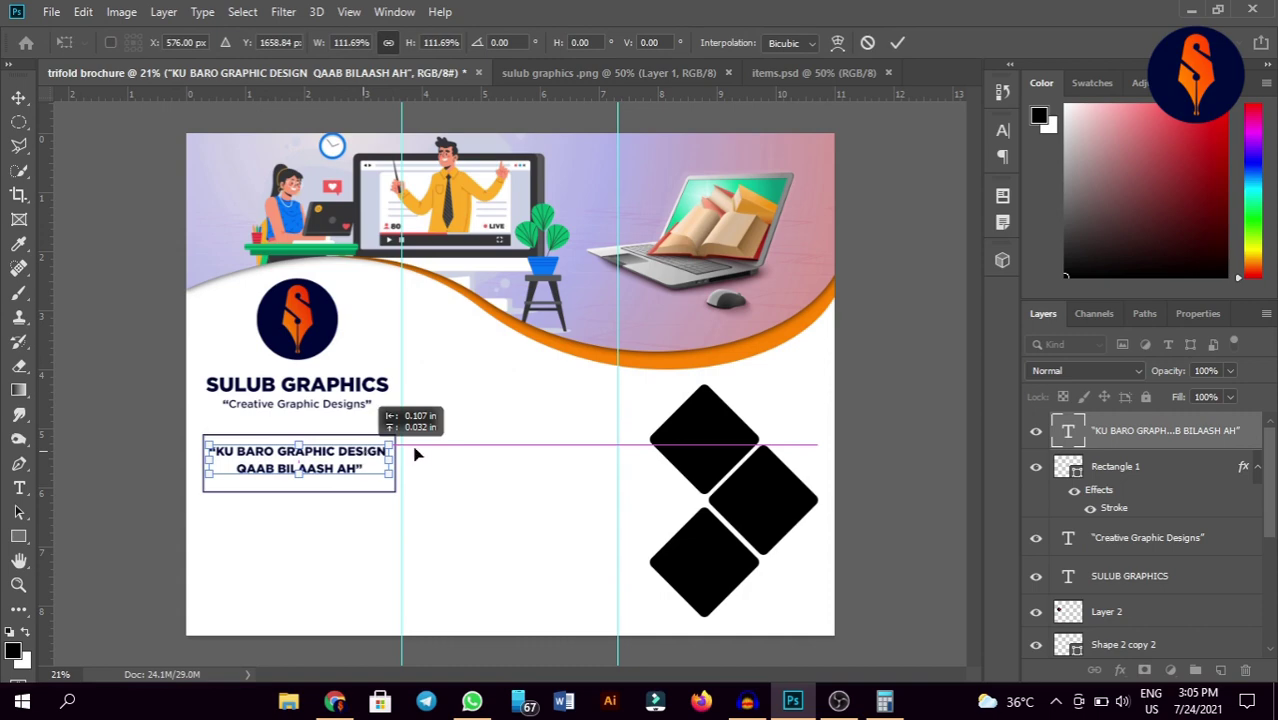
{"action": "left_click", "coordinate": [897, 42]}
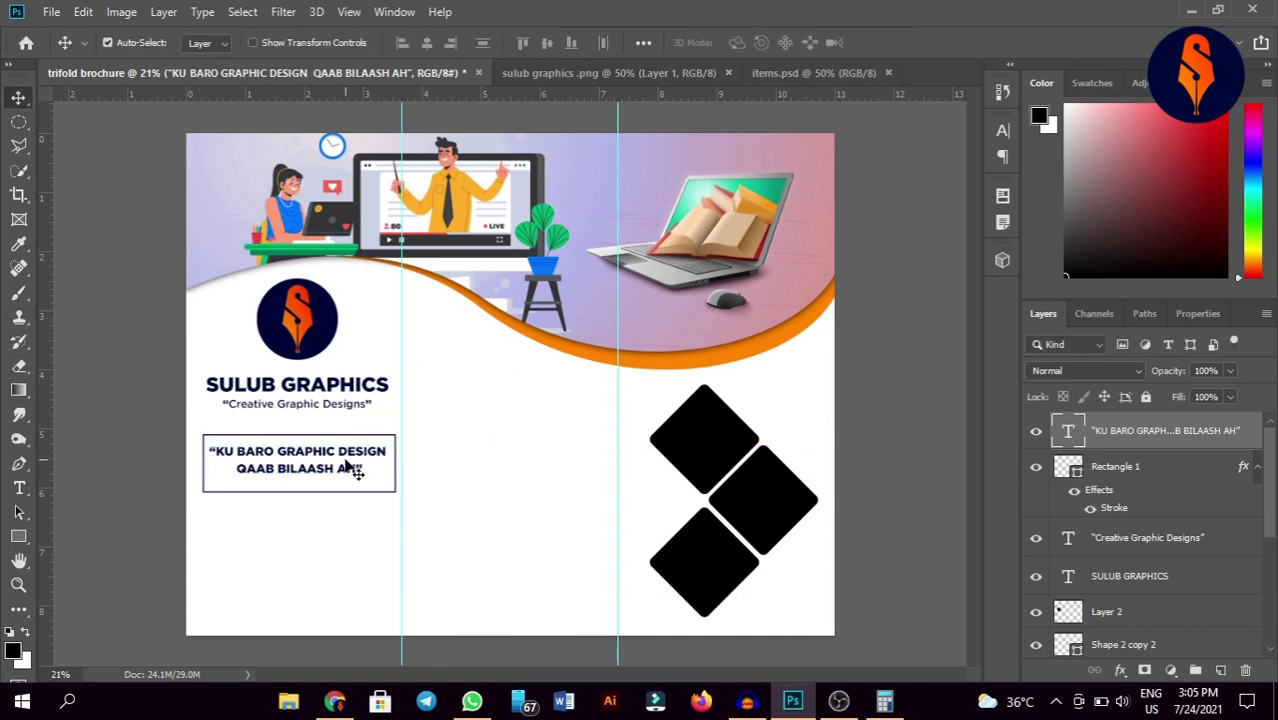
- Recolour the word BARO in the slogan with the orange sampled from the curve
{"action": "double_click", "coordinate": [316, 452]}
{"action": "left_click", "coordinate": [278, 453]}
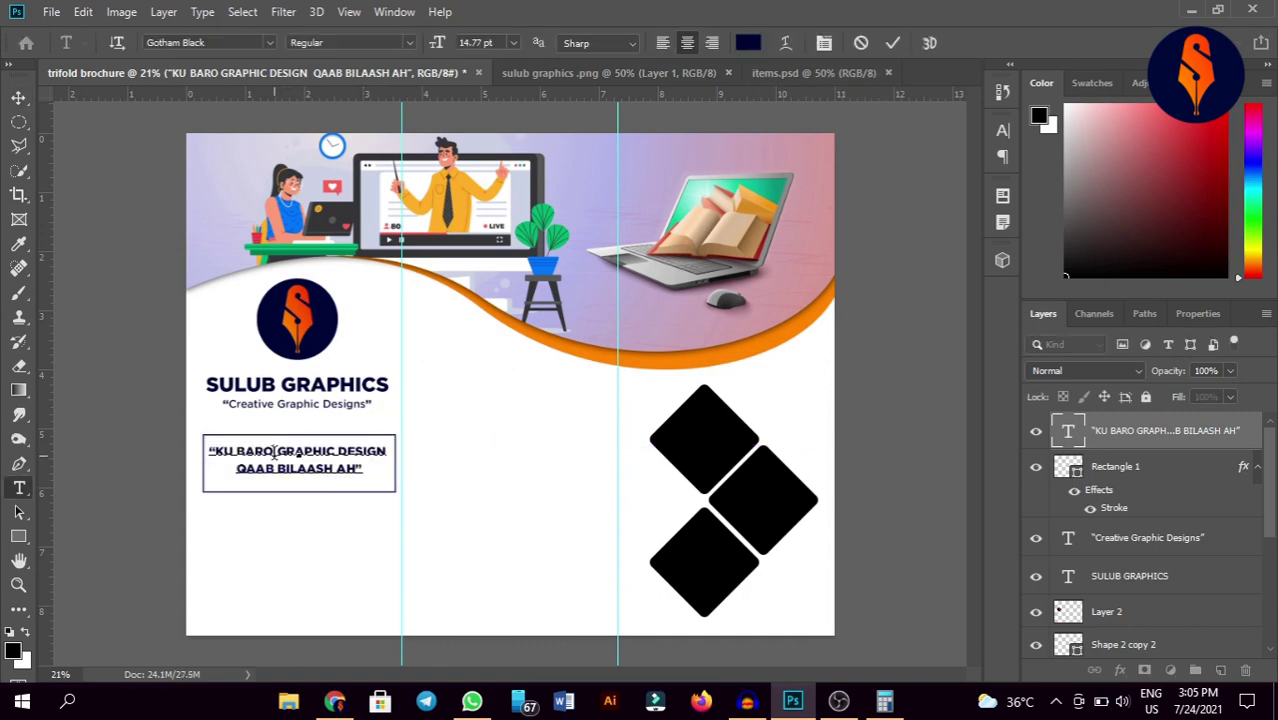
{"action": "left_click_drag", "start_coordinate": [275, 452], "coordinate": [235, 453]}
{"action": "left_click", "coordinate": [750, 44]}
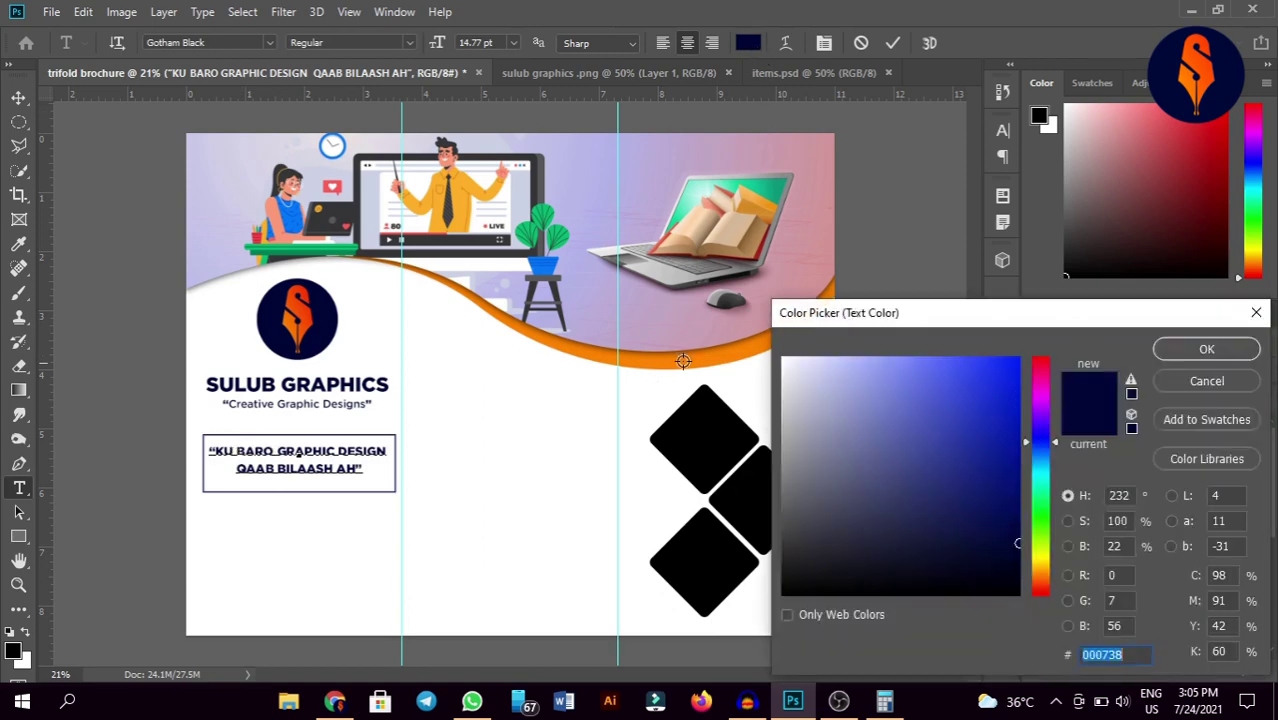
{"action": "left_click", "coordinate": [682, 360]}
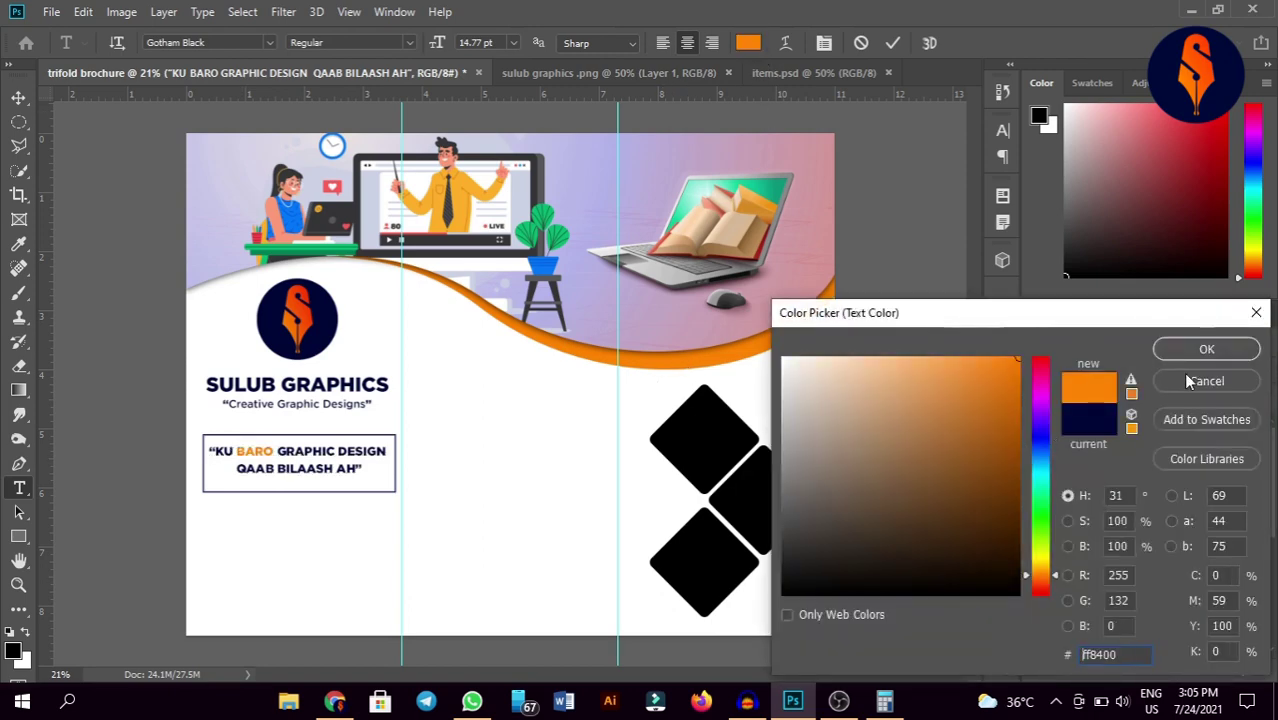
{"action": "left_click", "coordinate": [1206, 349]}
{"action": "left_click", "coordinate": [893, 42]}
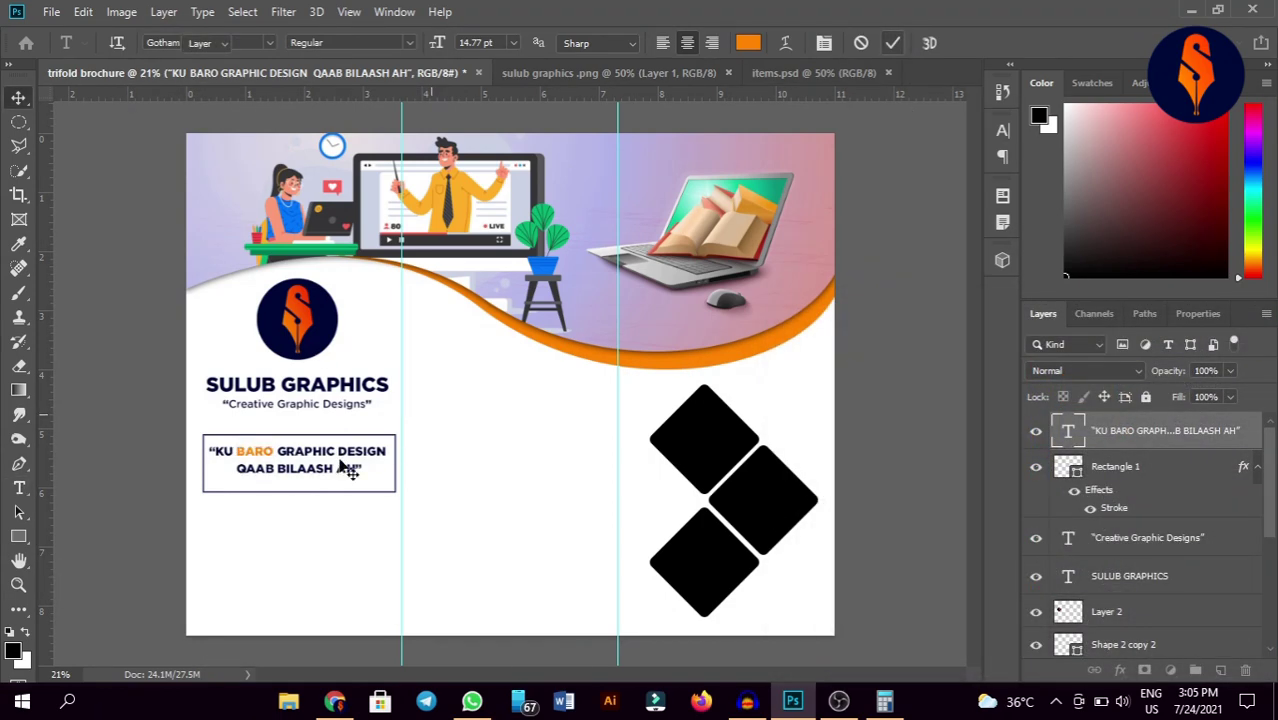
{"action": "key", "text": "v"}
- Recolour BILAASH AH with the same sampled curve orange
{"action": "double_click", "coordinate": [322, 470]}
{"action": "left_click_drag", "start_coordinate": [277, 468], "coordinate": [352, 468]}
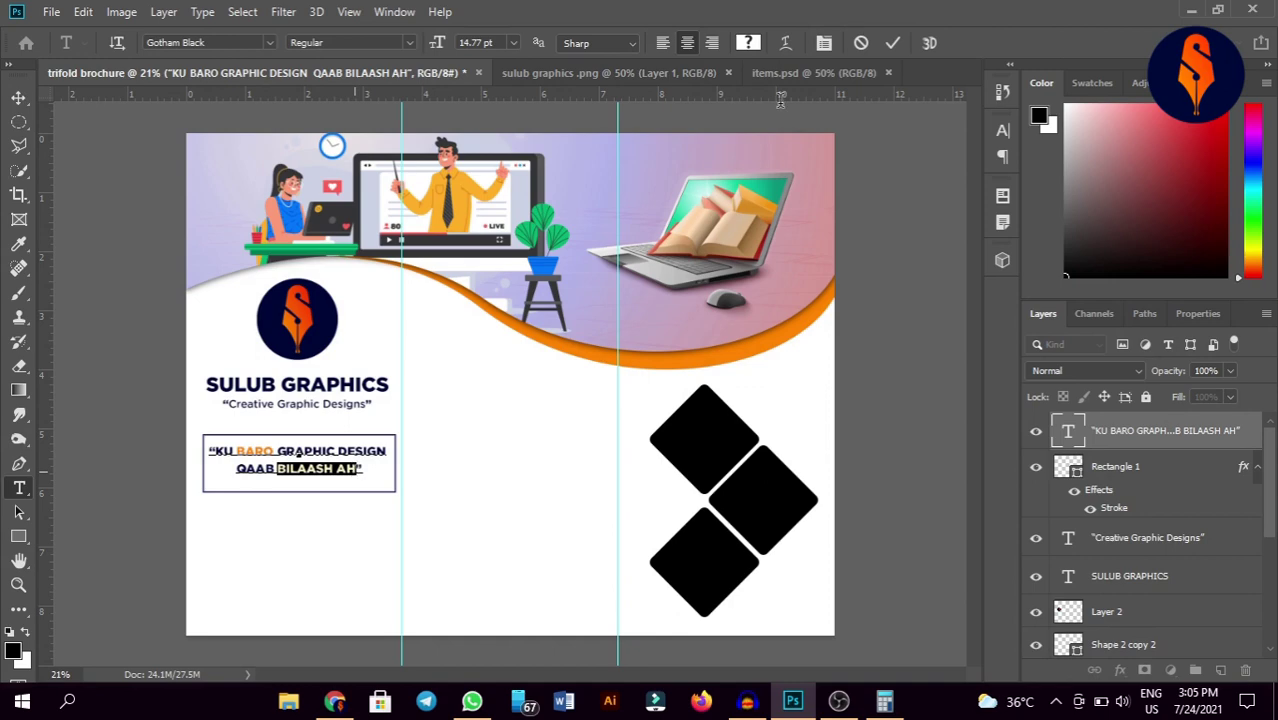
{"action": "left_click", "coordinate": [748, 42]}
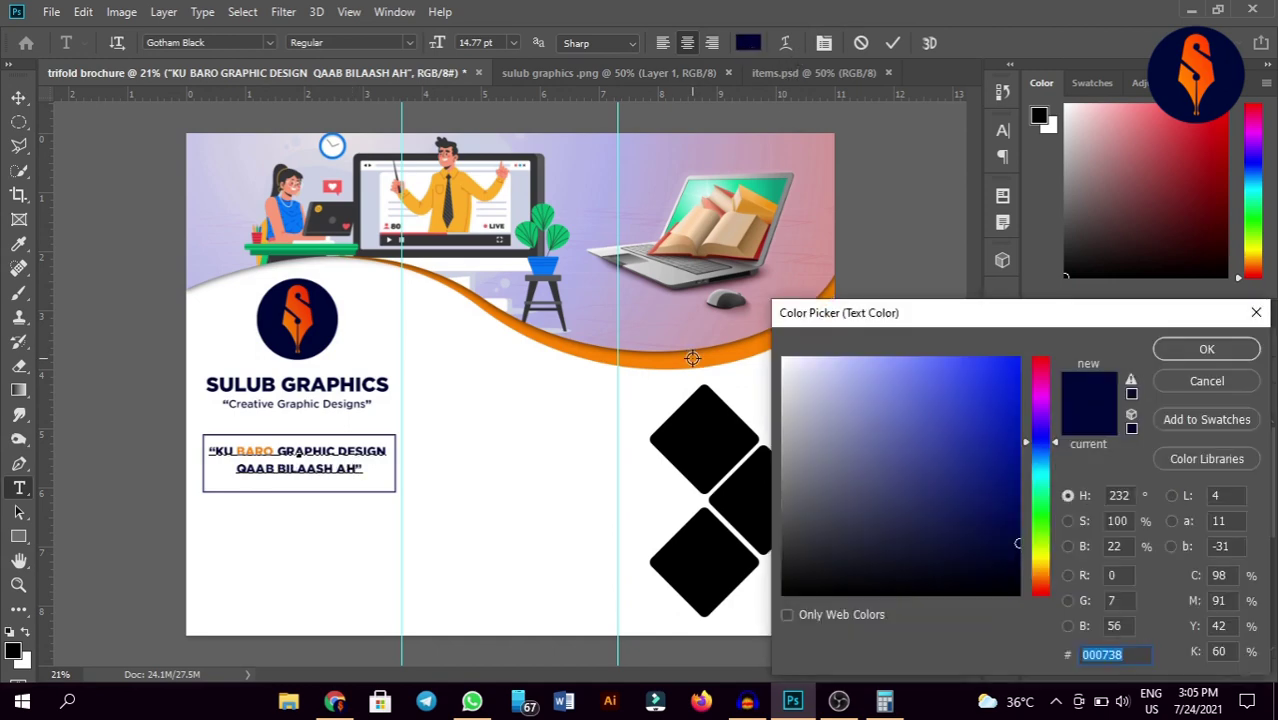
{"action": "left_click", "coordinate": [692, 358]}
{"action": "left_click", "coordinate": [1207, 350]}
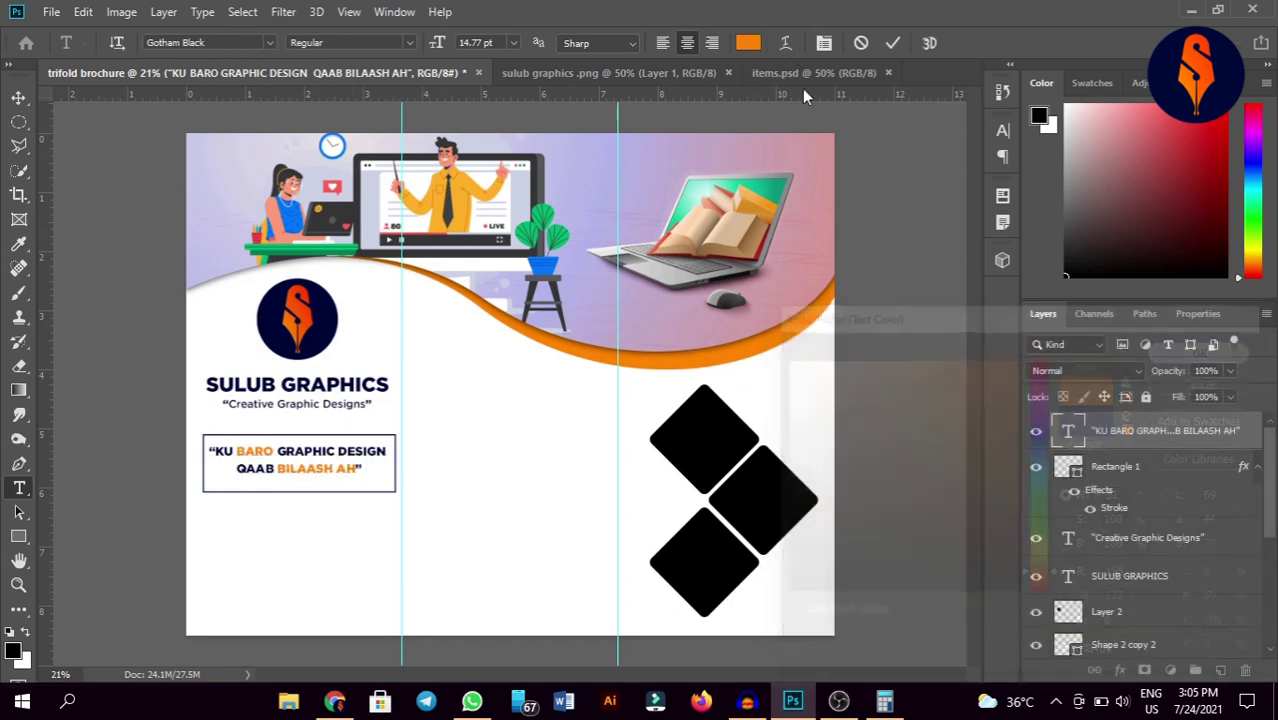
{"action": "left_click", "coordinate": [890, 46]}
{"action": "key", "text": "v"}
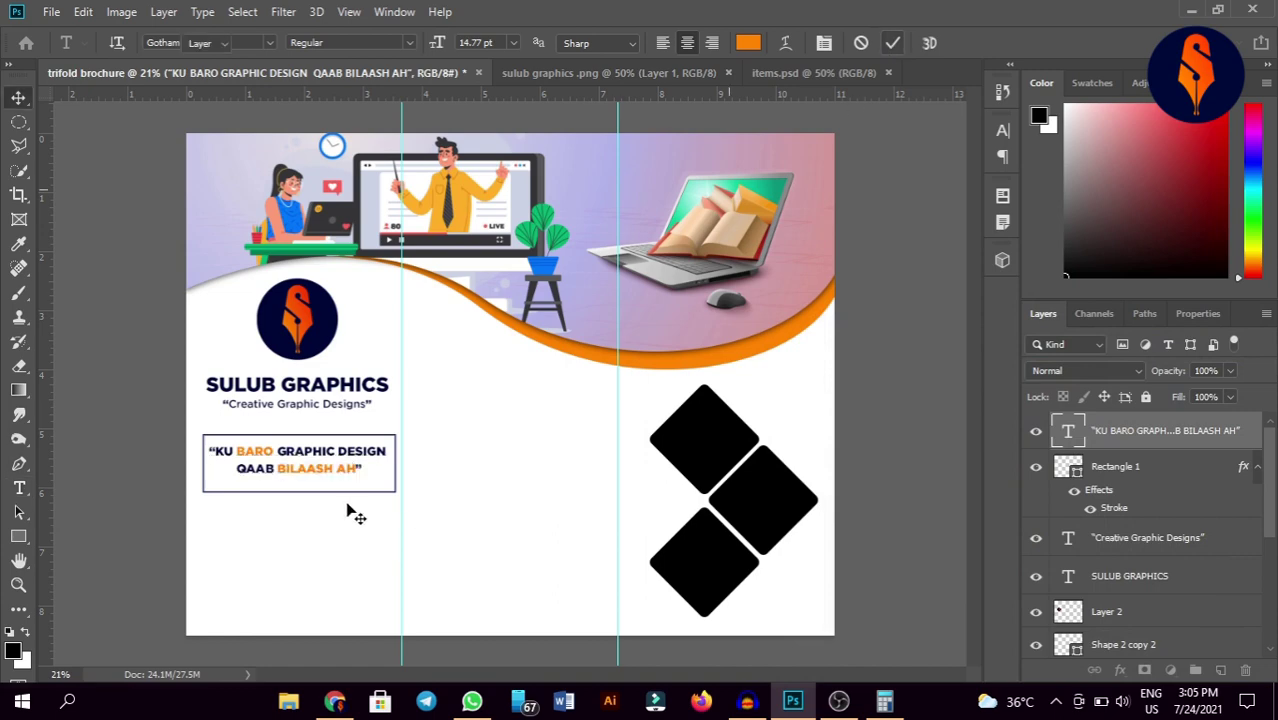
{"action": "left_click", "coordinate": [368, 498]}
- Shorten the slogan's outlined box to about 87% height and align it with the text
{"action": "key", "text": "ctrl"}
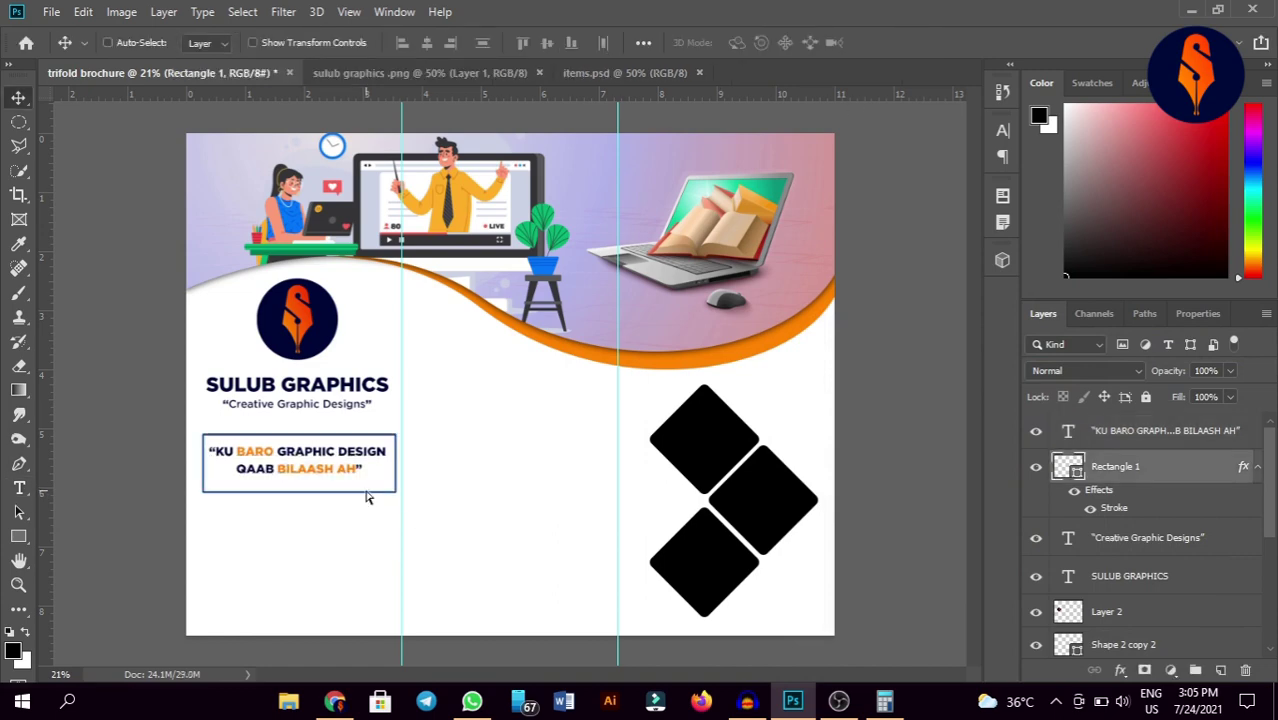
{"action": "key", "text": "ctrl+t"}
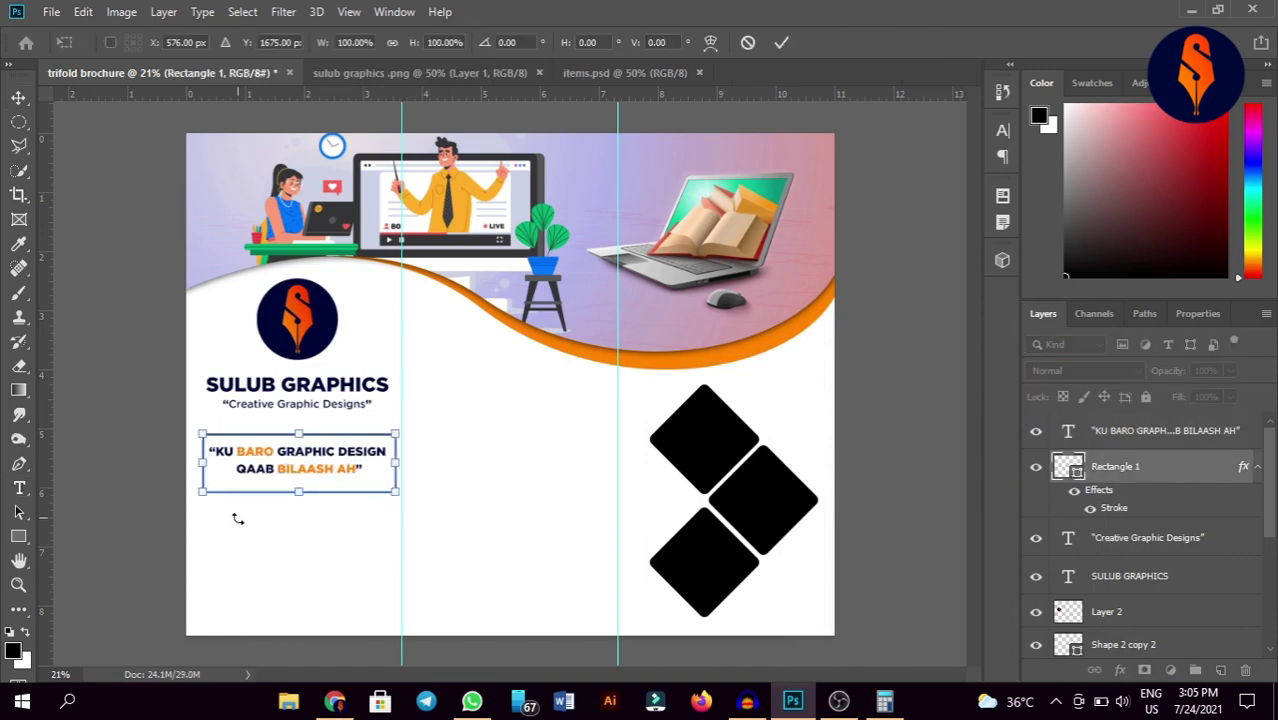
{"action": "left_click_drag", "start_coordinate": [296, 491], "coordinate": [296, 484]}
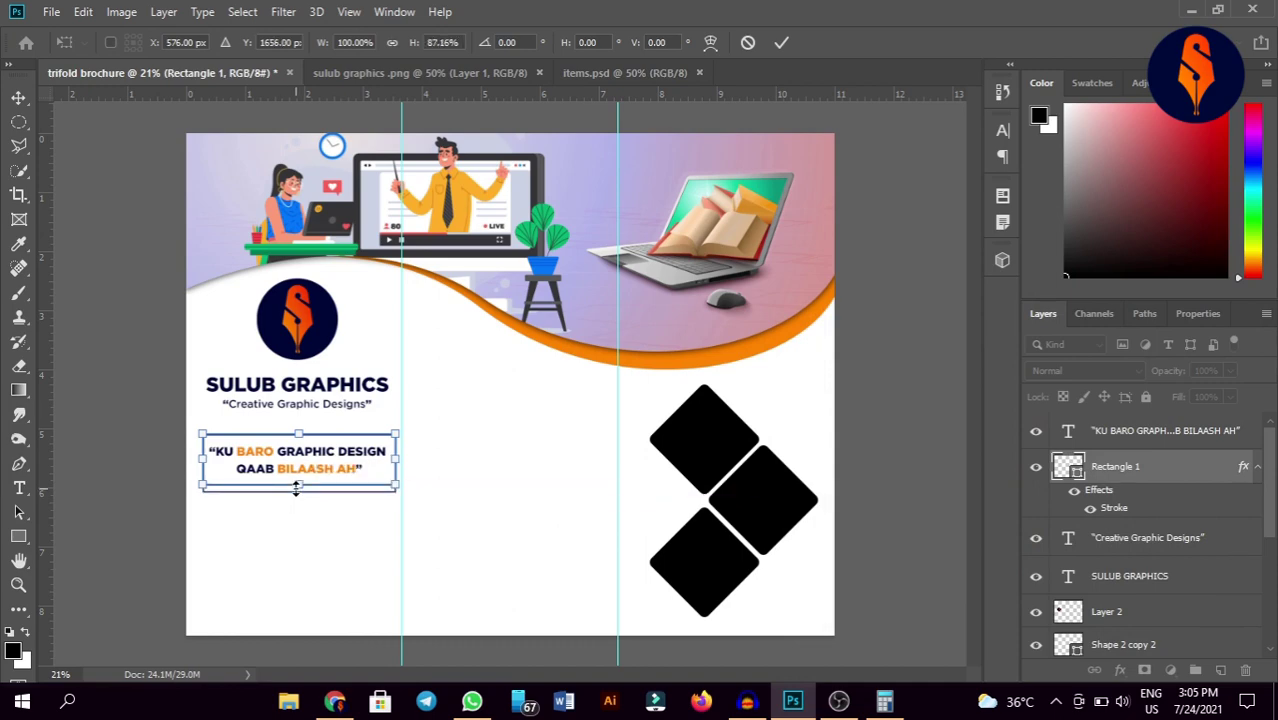
{"action": "left_click", "coordinate": [781, 43]}
{"action": "left_click_drag", "start_coordinate": [266, 556], "coordinate": [293, 452]}
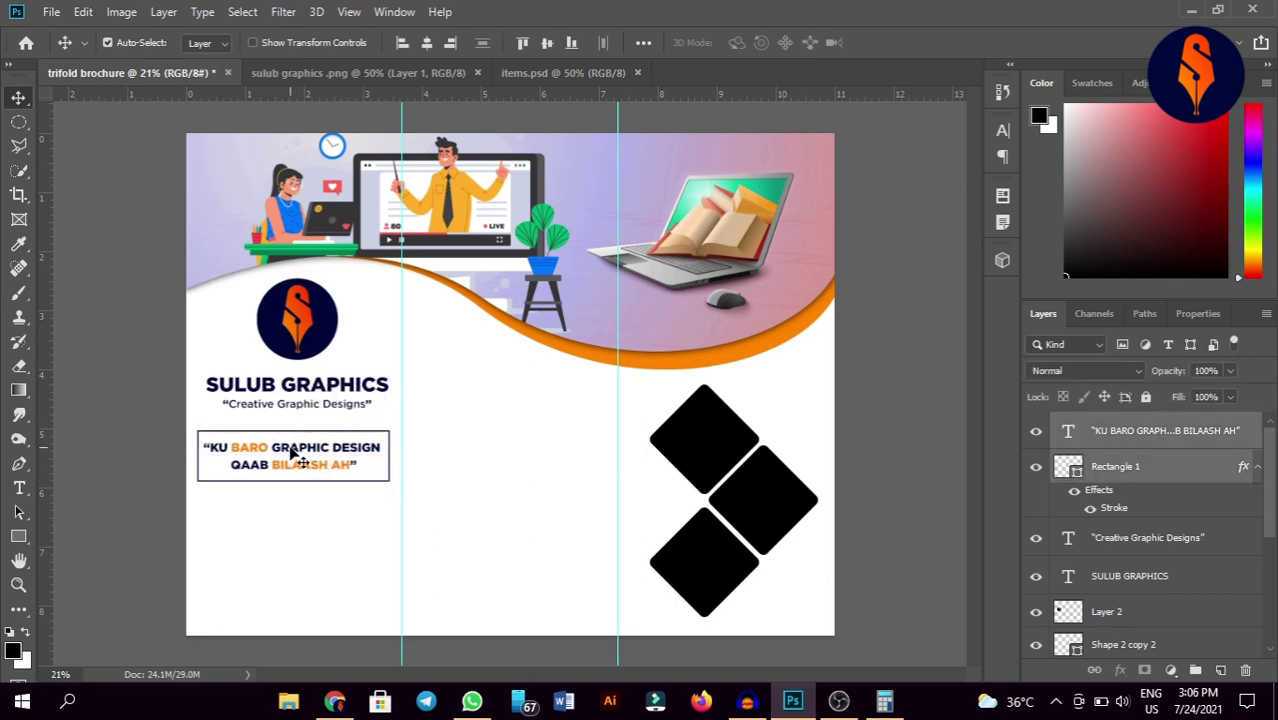
{"action": "left_click", "coordinate": [341, 537]}
- Bring the phone, pin, envelope and globe layers from items.psd into the brochure below the slogan, scaling to about 30%
{"action": "left_click", "coordinate": [570, 72]}
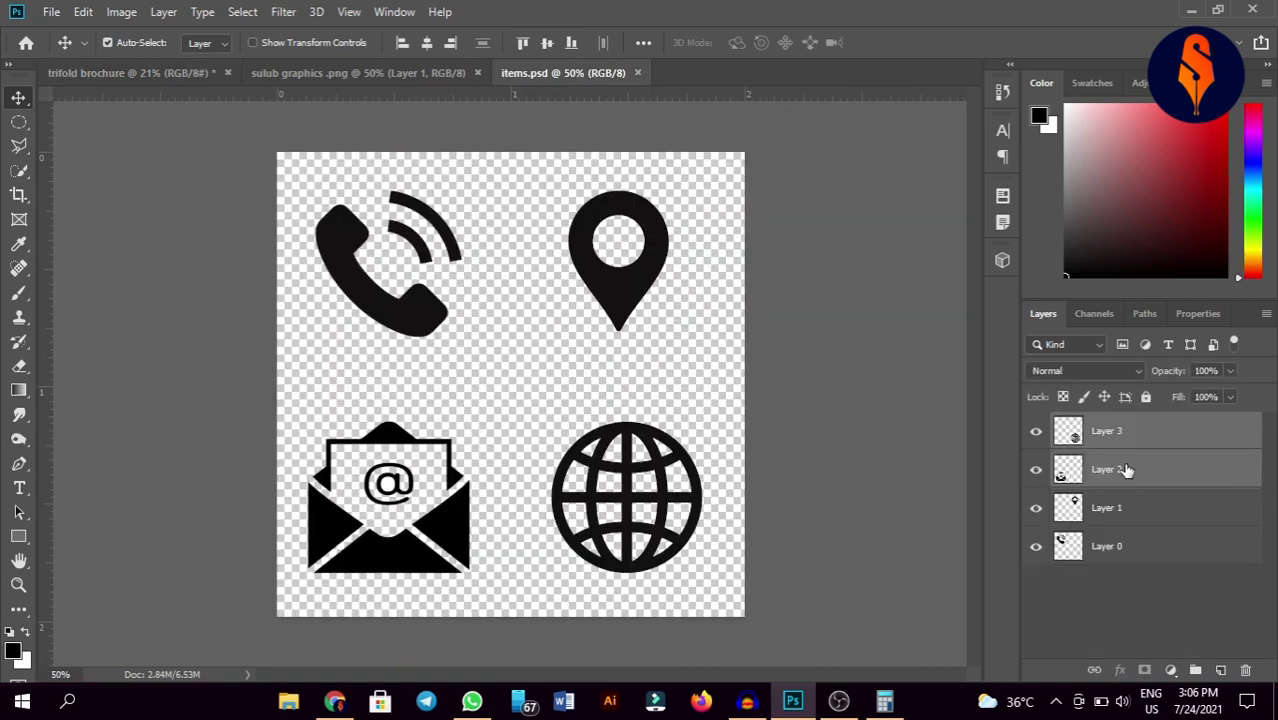
{"action": "left_click", "coordinate": [1120, 545], "text": "shift"}
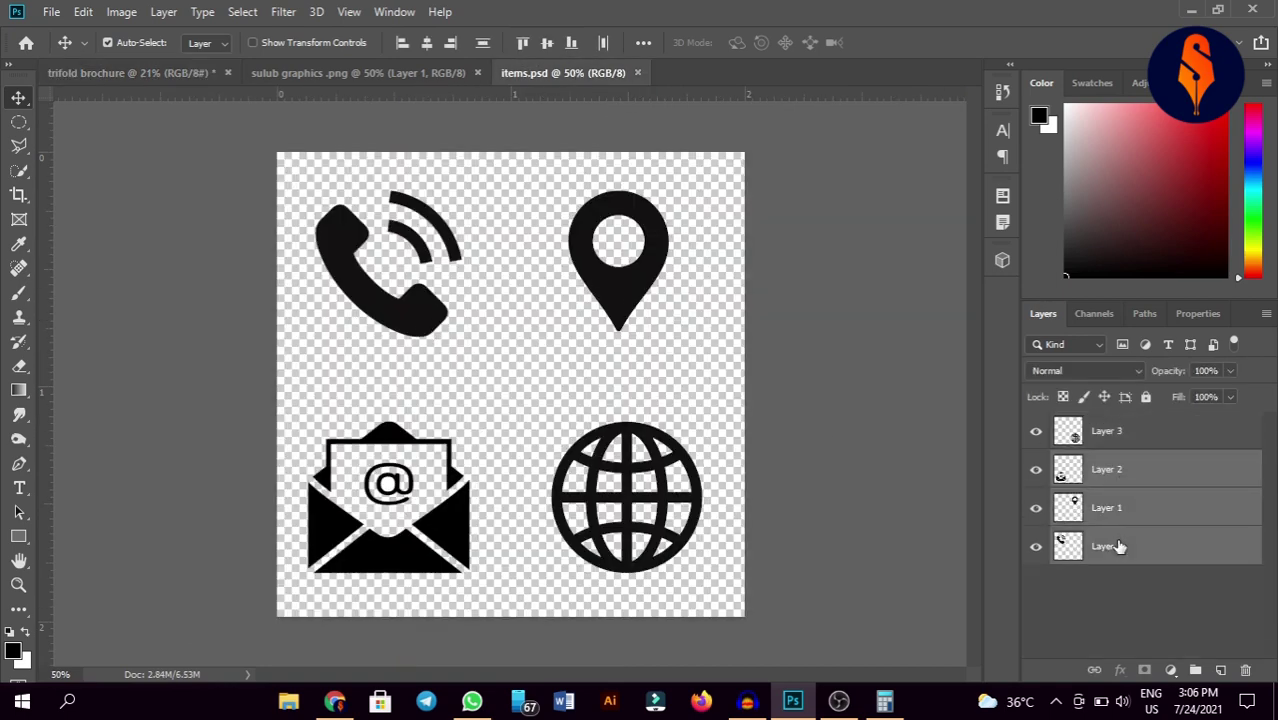
{"action": "left_click", "coordinate": [1135, 437], "text": "shift"}
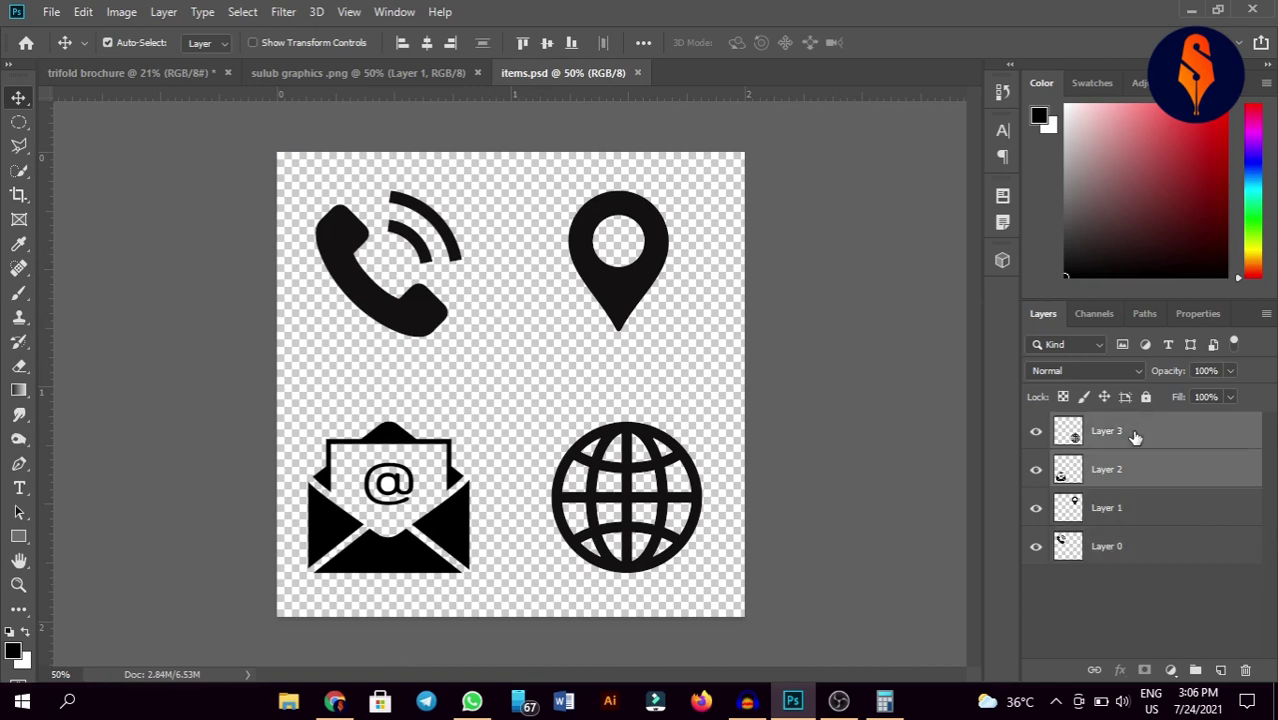
{"action": "left_click", "coordinate": [1138, 547], "text": "ctrl"}
{"action": "left_click", "coordinate": [1133, 512], "text": "ctrl"}
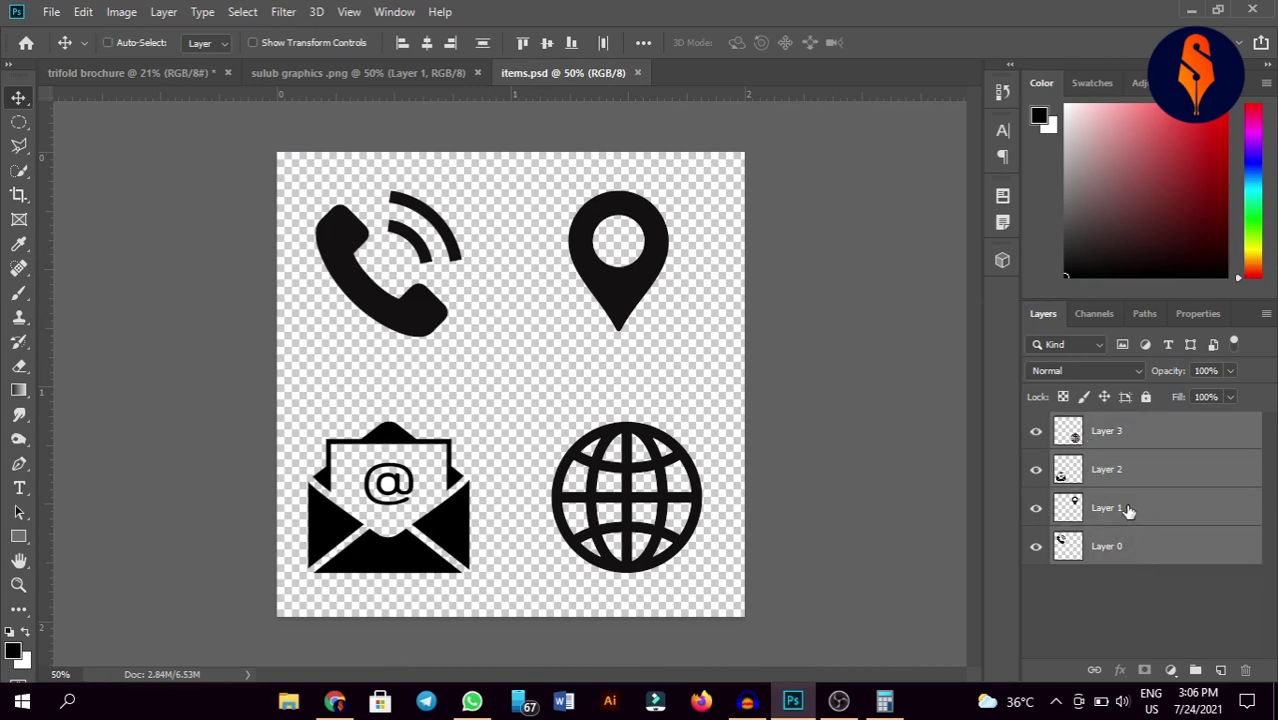
{"action": "left_click_drag", "start_coordinate": [445, 327], "coordinate": [415, 301]}
{"action": "left_click_drag", "start_coordinate": [205, 104], "coordinate": [197, 80]}
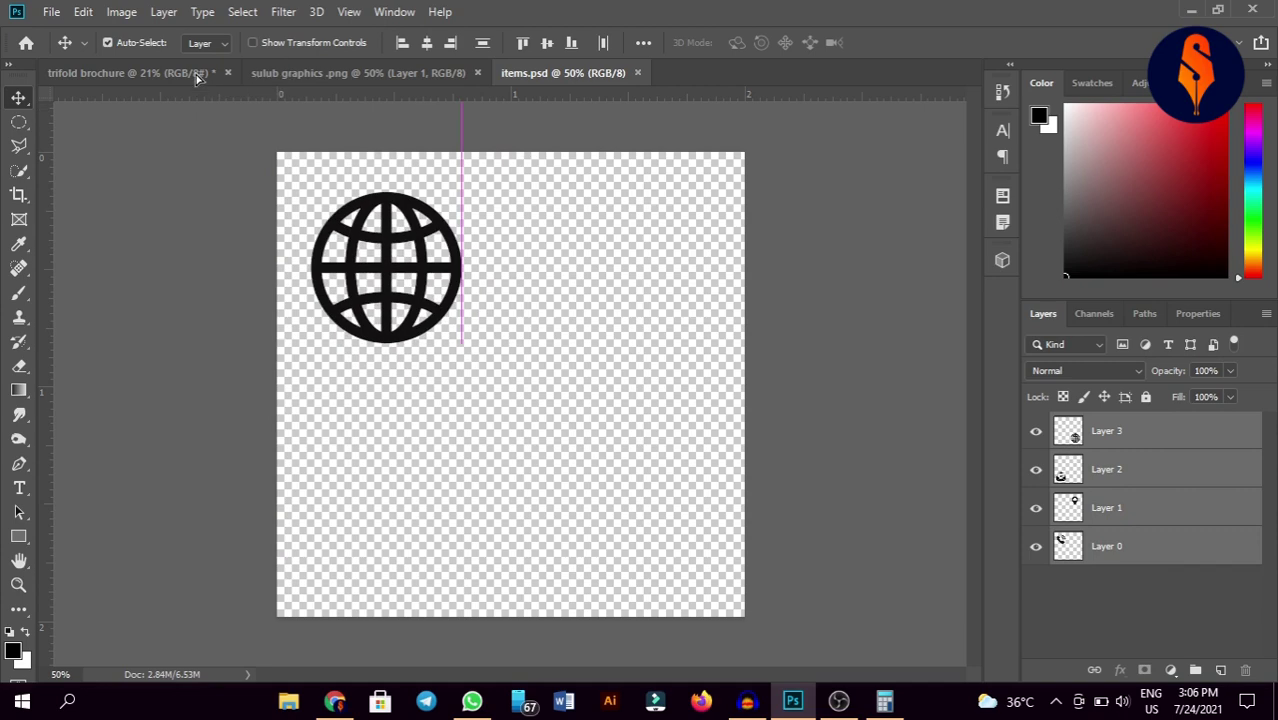
{"action": "left_click", "coordinate": [318, 82]}
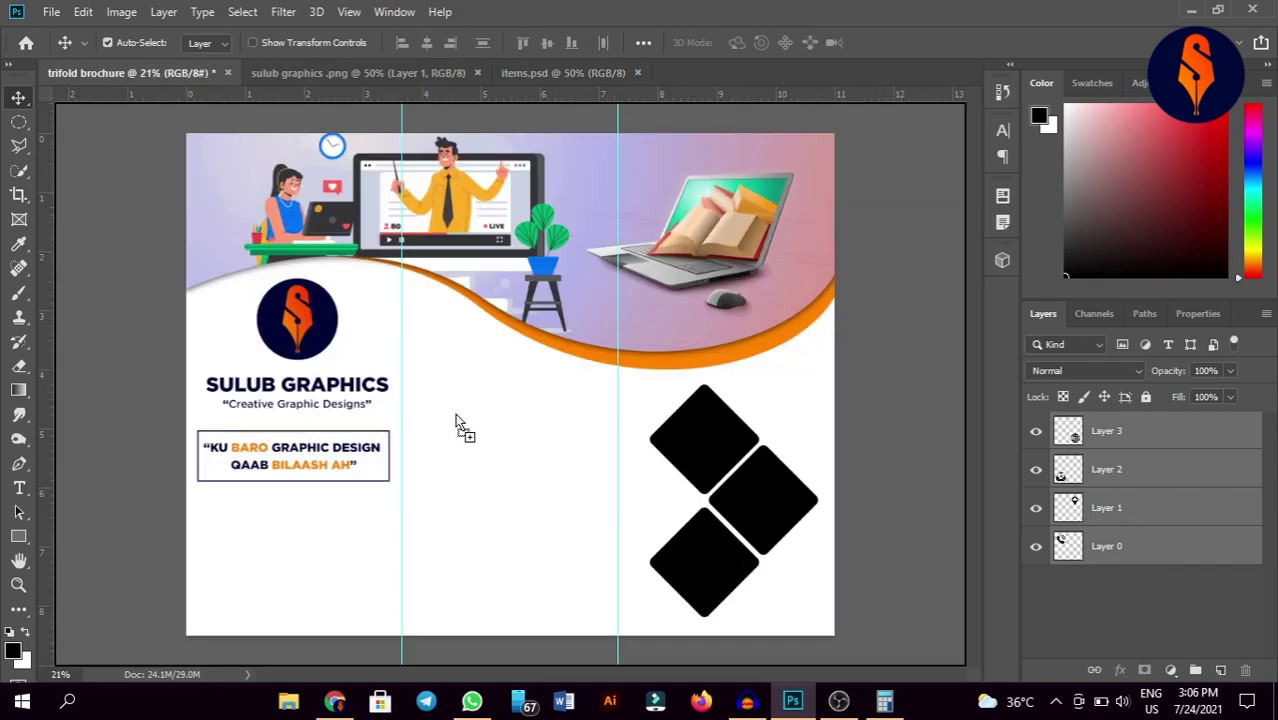
{"action": "mouse_move", "coordinate": [209, 79]}
{"action": "left_mouse_down"}
{"action": "mouse_move", "coordinate": [456, 418]}
{"action": "mouse_move", "coordinate": [420, 414]}
{"action": "mouse_move", "coordinate": [283, 538]}
{"action": "left_mouse_up"}
{"action": "key", "text": "ctrl+t"}
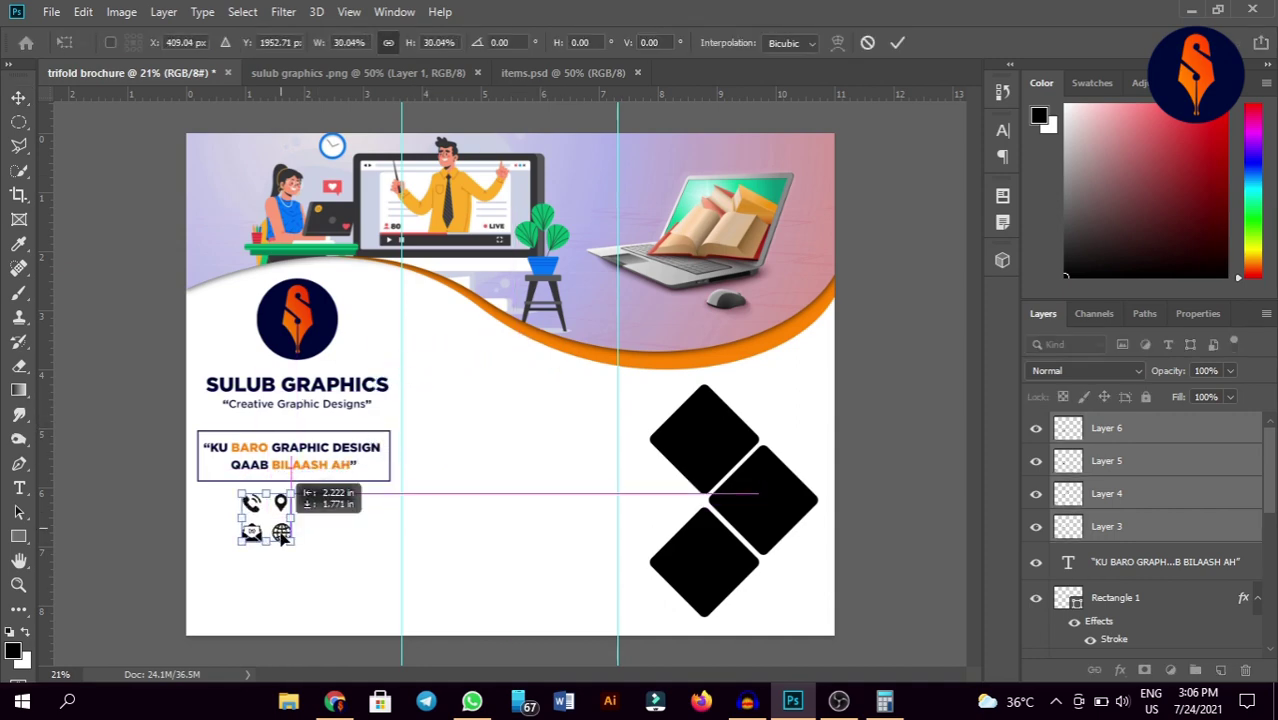
- Line up the shrunken phone, envelope, globe and pin icons evenly spaced beneath the box
{"action": "left_click", "coordinate": [898, 42]}
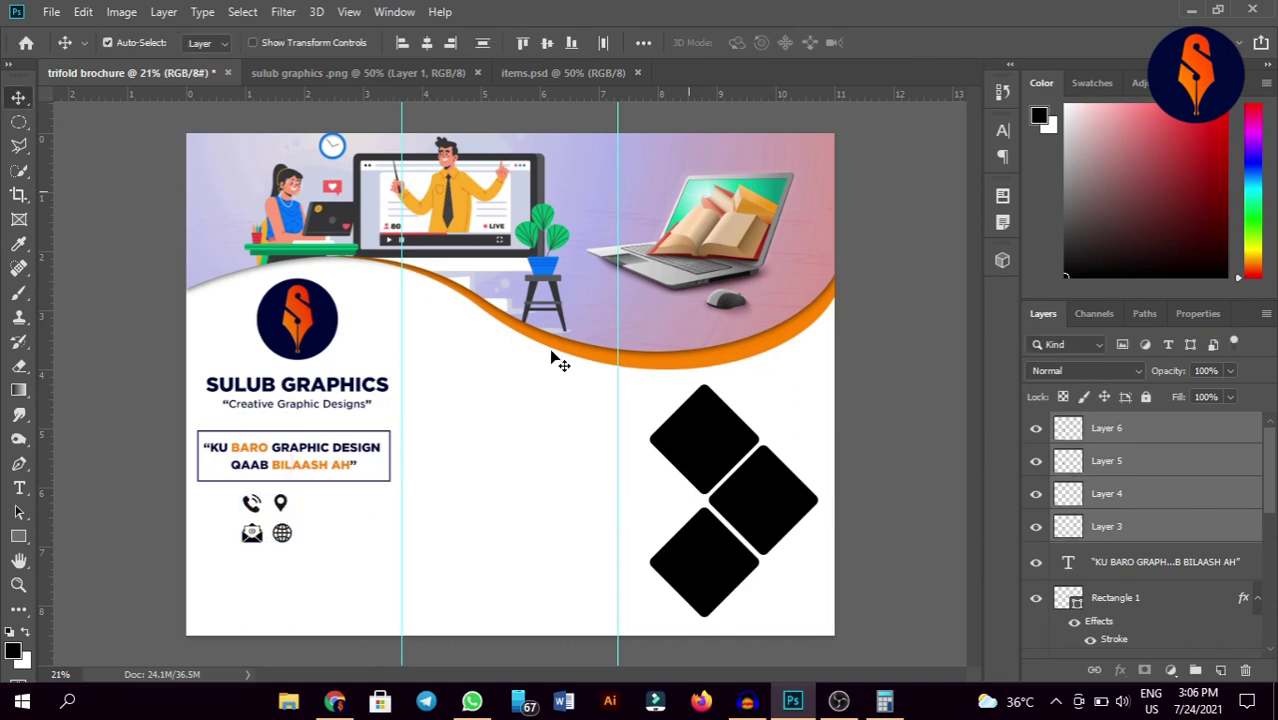
{"action": "left_click_drag", "start_coordinate": [283, 512], "coordinate": [350, 507]}
{"action": "left_click", "coordinate": [328, 519]}
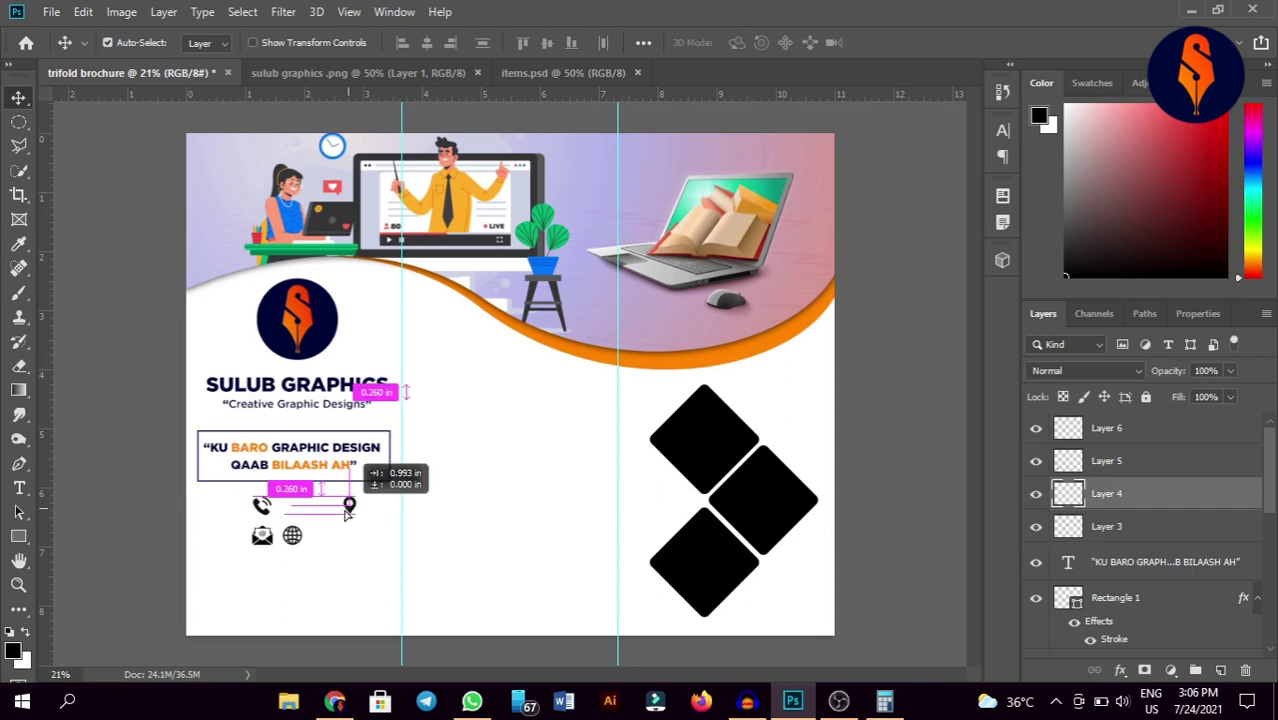
{"action": "left_click_drag", "start_coordinate": [274, 539], "coordinate": [302, 509]}
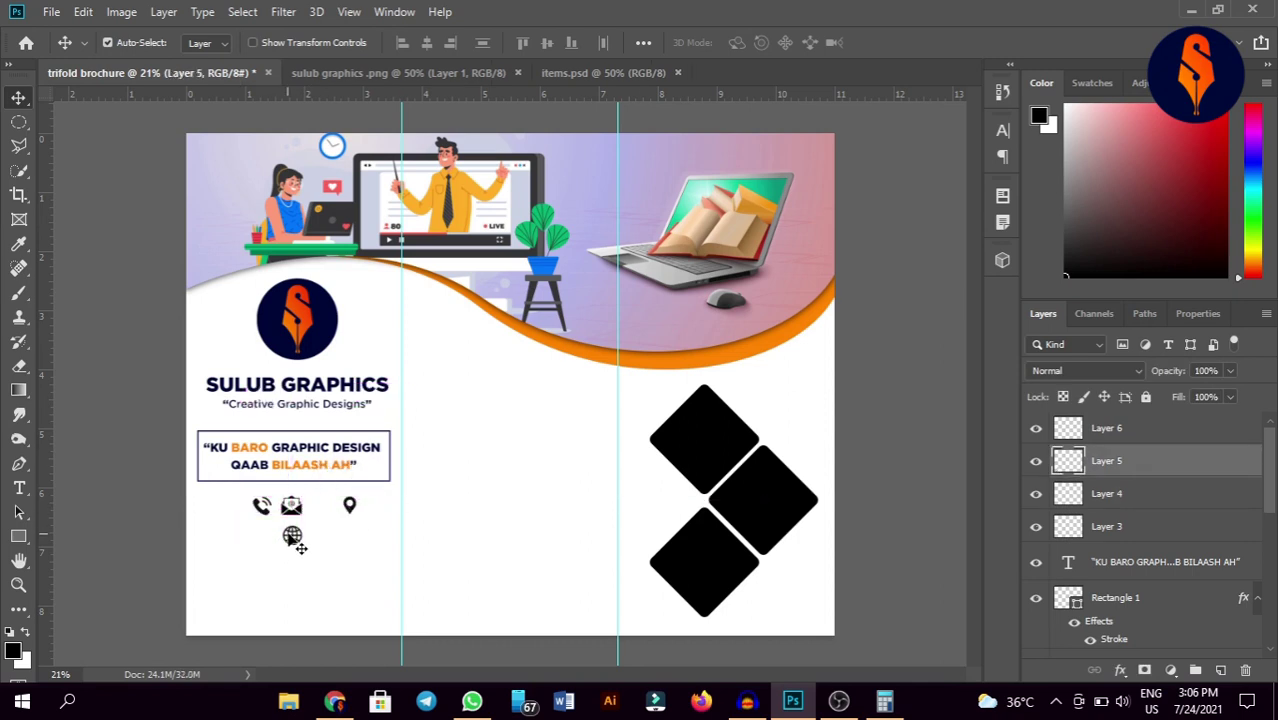
{"action": "mouse_move", "coordinate": [328, 538]}
{"action": "left_mouse_down"}
{"action": "mouse_move", "coordinate": [318, 514]}
{"action": "mouse_move", "coordinate": [307, 524]}
{"action": "mouse_move", "coordinate": [311, 507]}
{"action": "left_mouse_up"}
{"action": "key", "text": "shift+Right"}
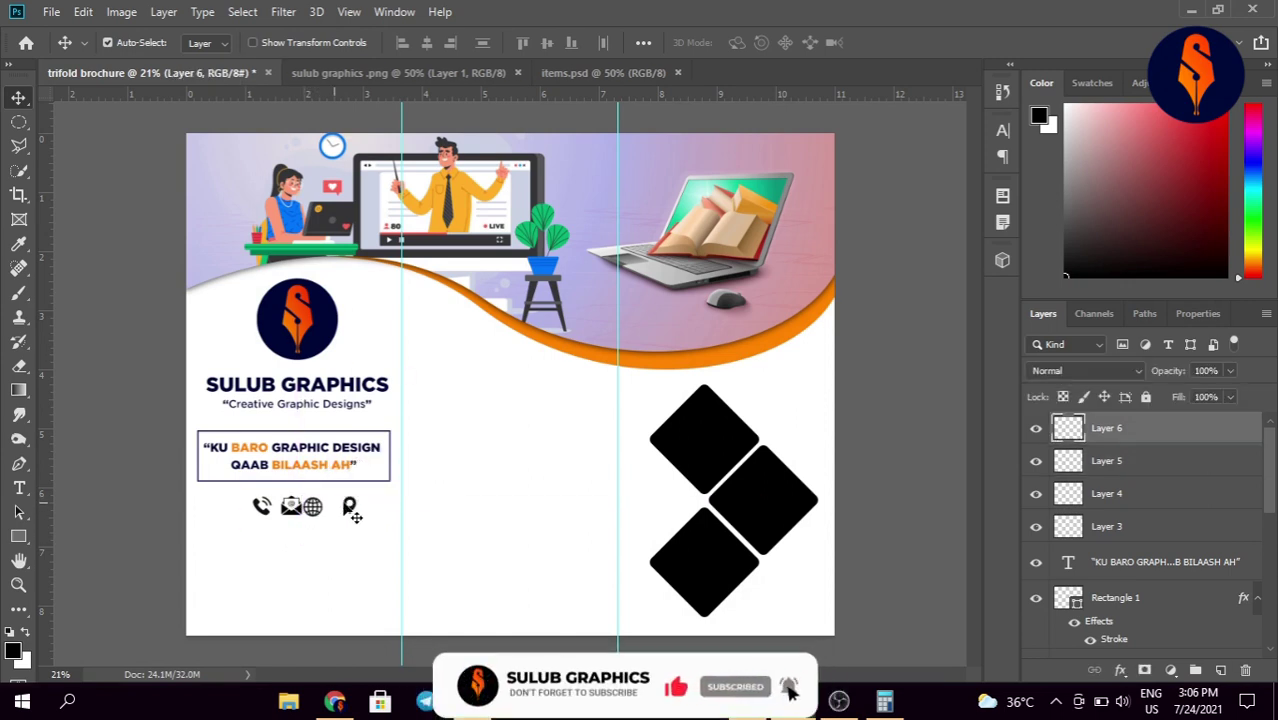
{"action": "key", "text": "shift+Right"}
{"action": "key", "text": "shift+Right"}
{"action": "left_click_drag", "start_coordinate": [349, 508], "coordinate": [343, 509]}
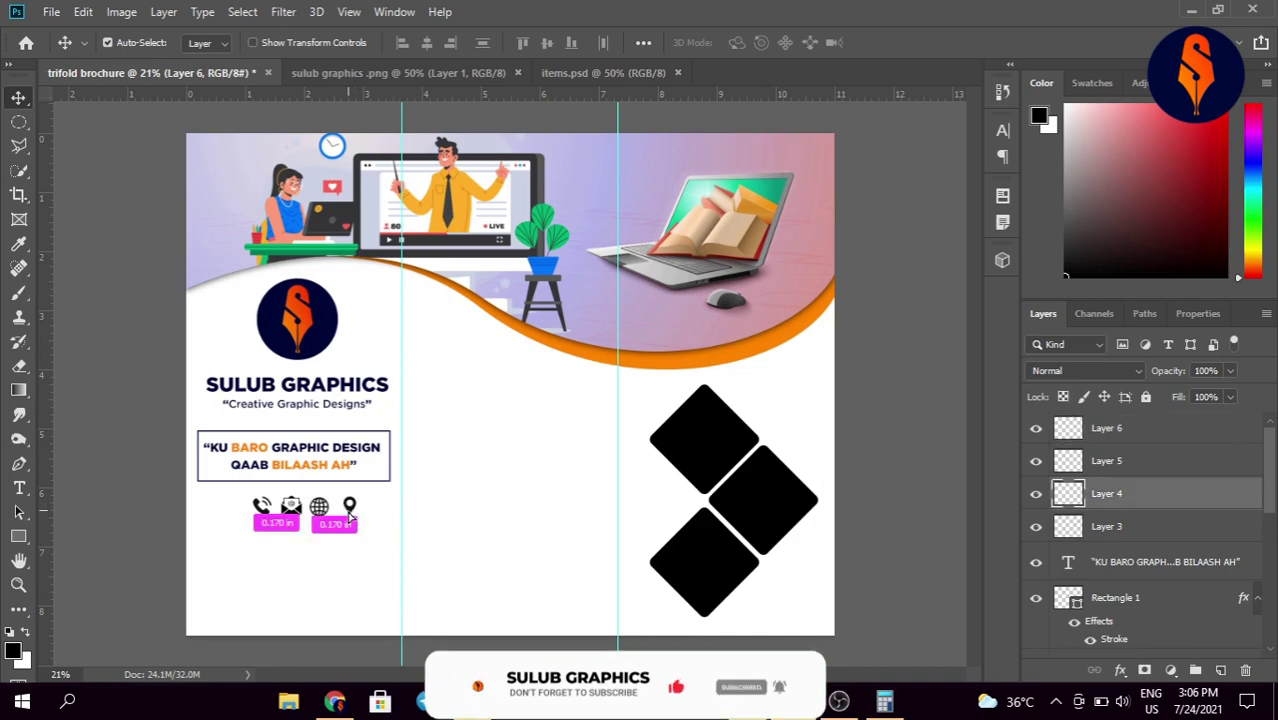
{"action": "left_click", "coordinate": [436, 522]}
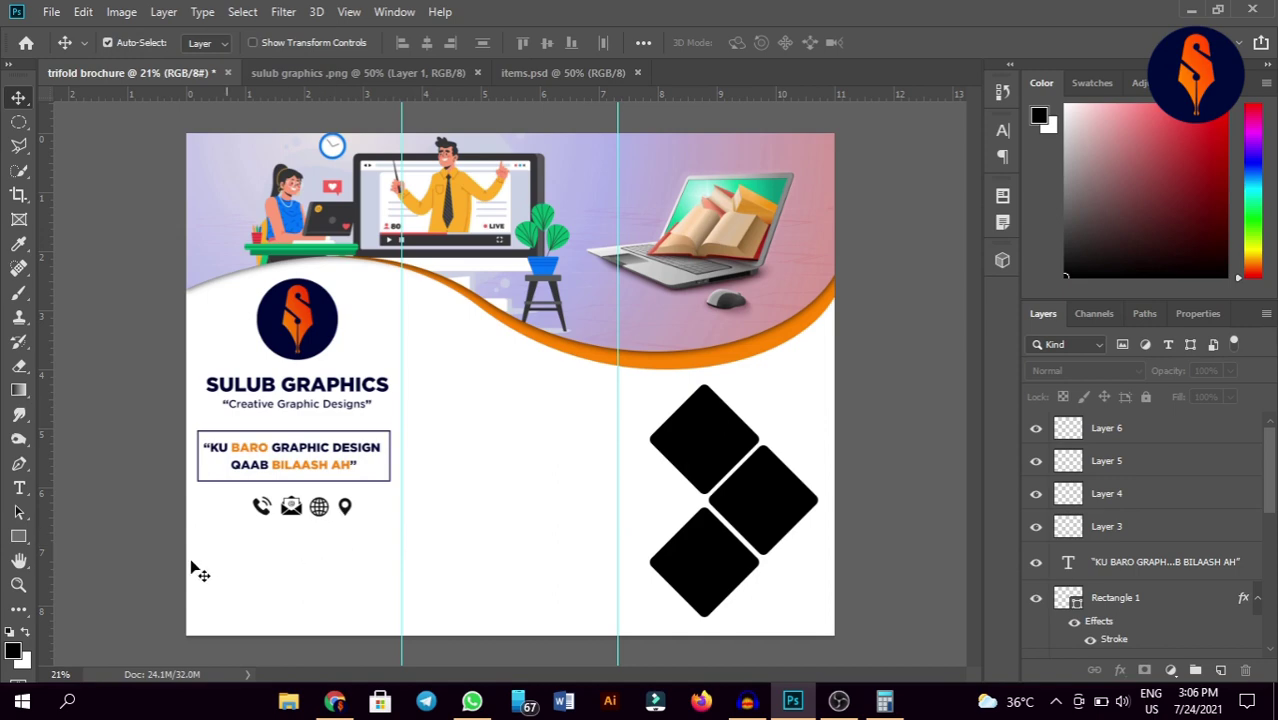
{"action": "left_click", "coordinate": [19, 537]}
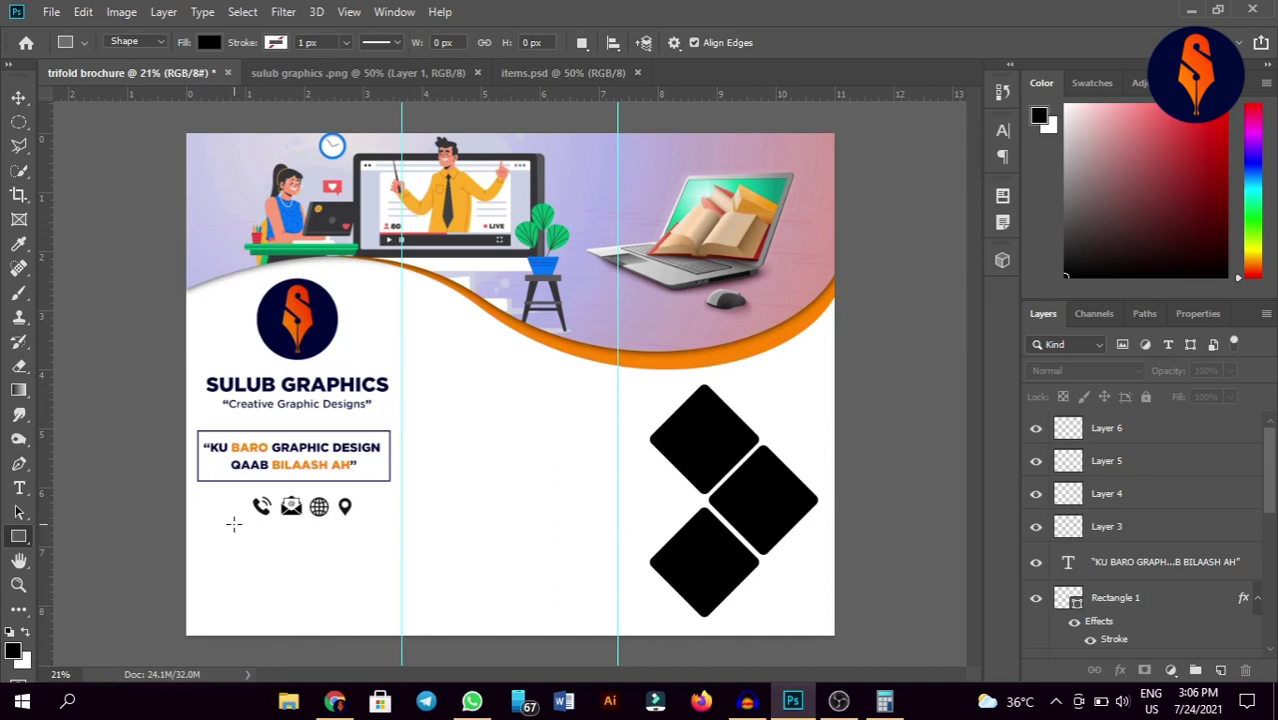
- Draw a thin 11 px bar beneath the icon row and centre it under them
{"action": "left_click_drag", "start_coordinate": [233, 524], "coordinate": [389, 525]}
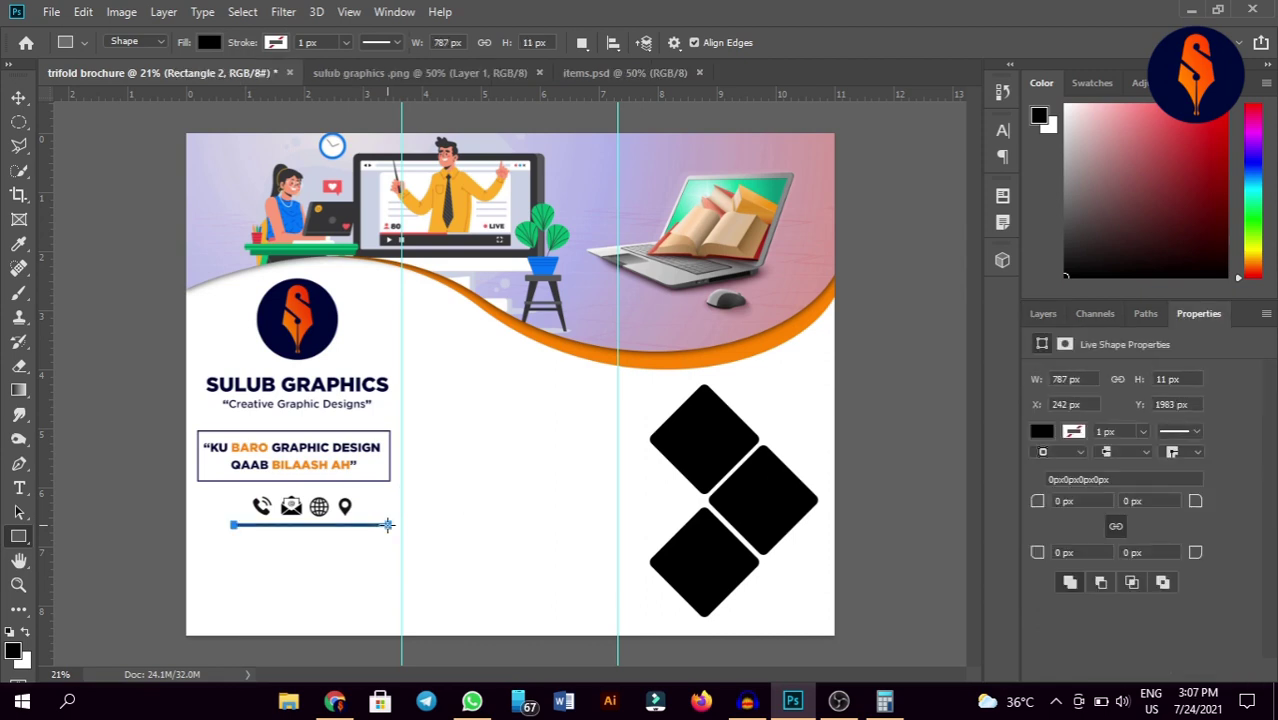
{"action": "left_click", "coordinate": [20, 96]}
{"action": "left_click_drag", "start_coordinate": [338, 528], "coordinate": [331, 530]}
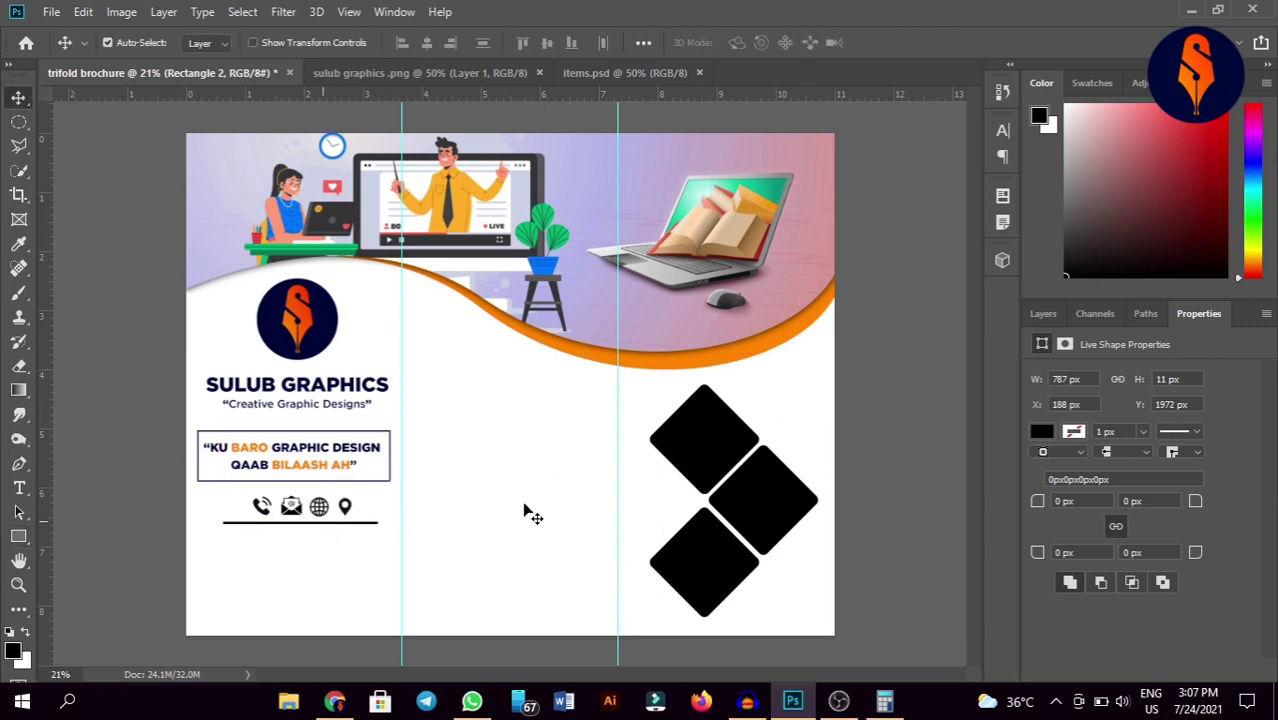
- Fill the thin line with the orange sampled from the wave
{"action": "left_click", "coordinate": [1045, 317]}
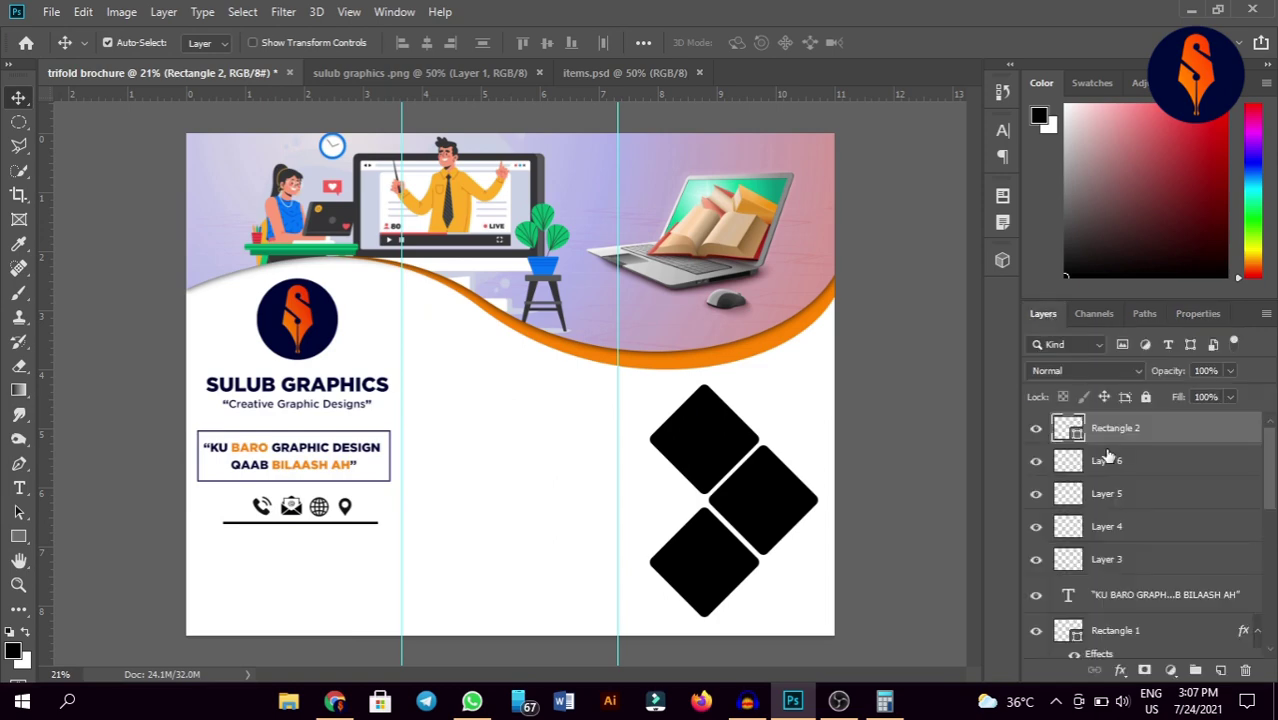
{"action": "double_click", "coordinate": [1068, 428]}
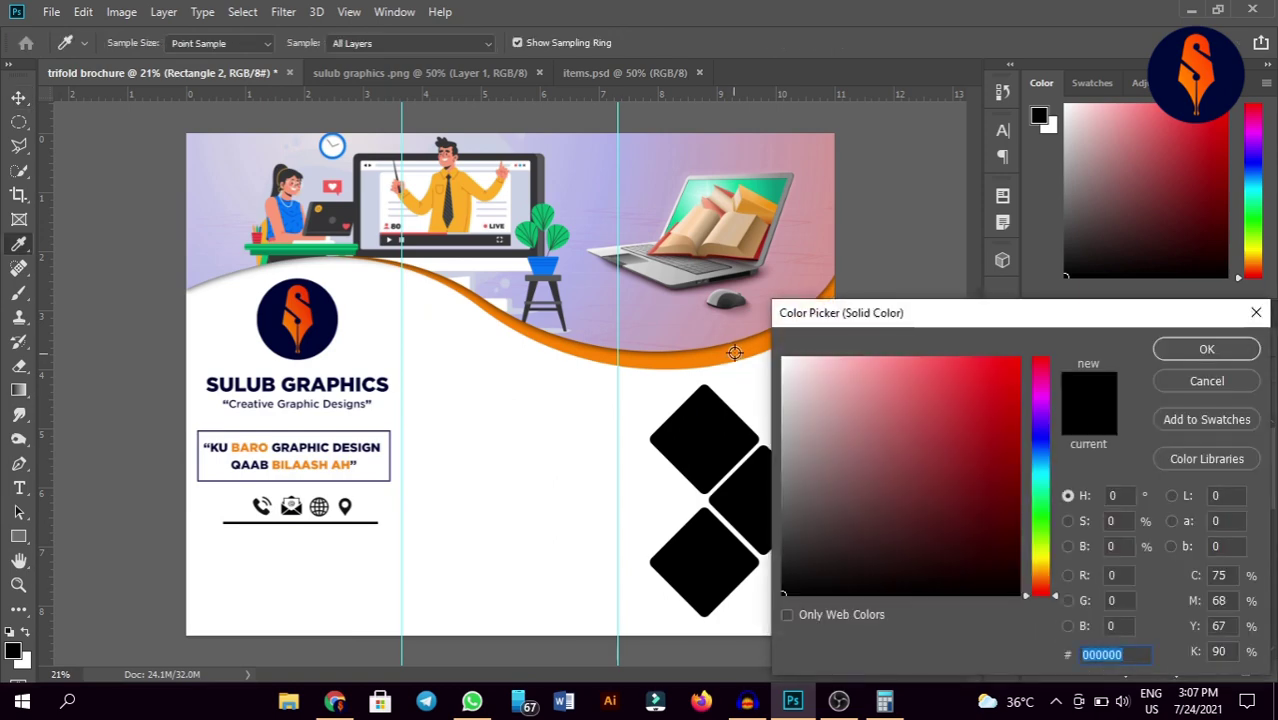
{"action": "left_click", "coordinate": [729, 347]}
{"action": "left_click", "coordinate": [1203, 349]}
{"action": "key", "text": "v"}
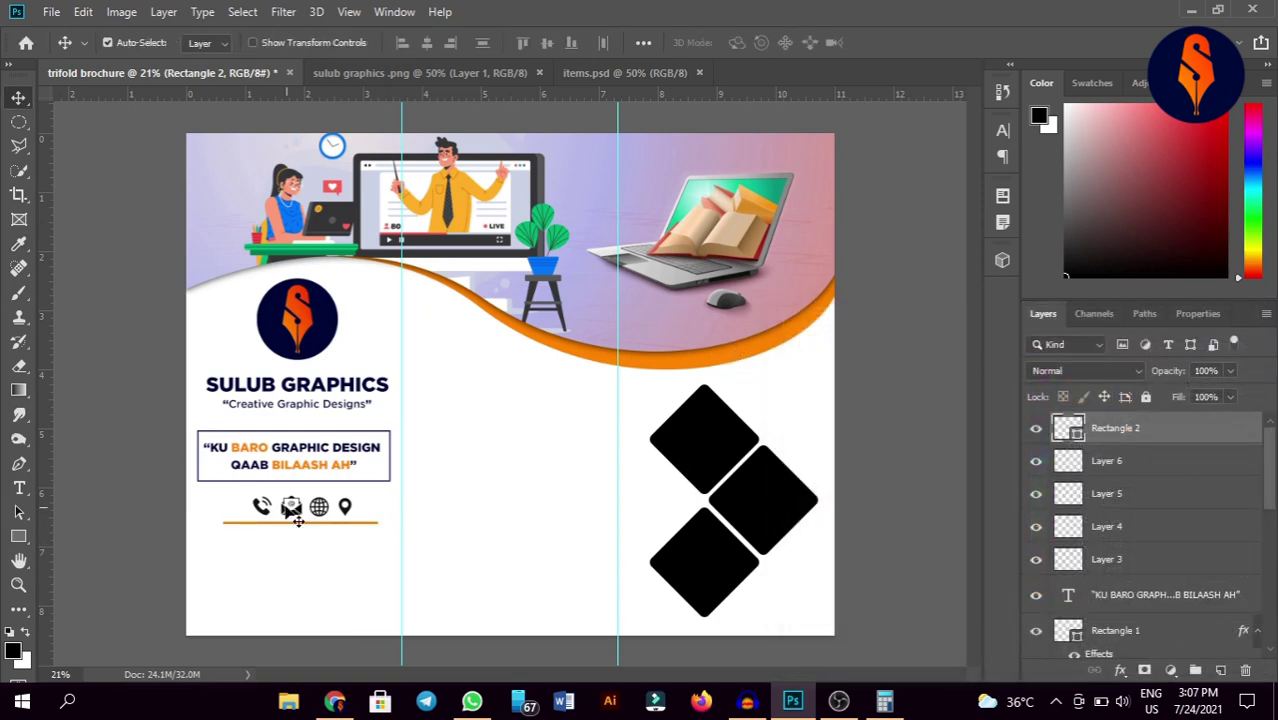
{"action": "left_click", "coordinate": [300, 526]}
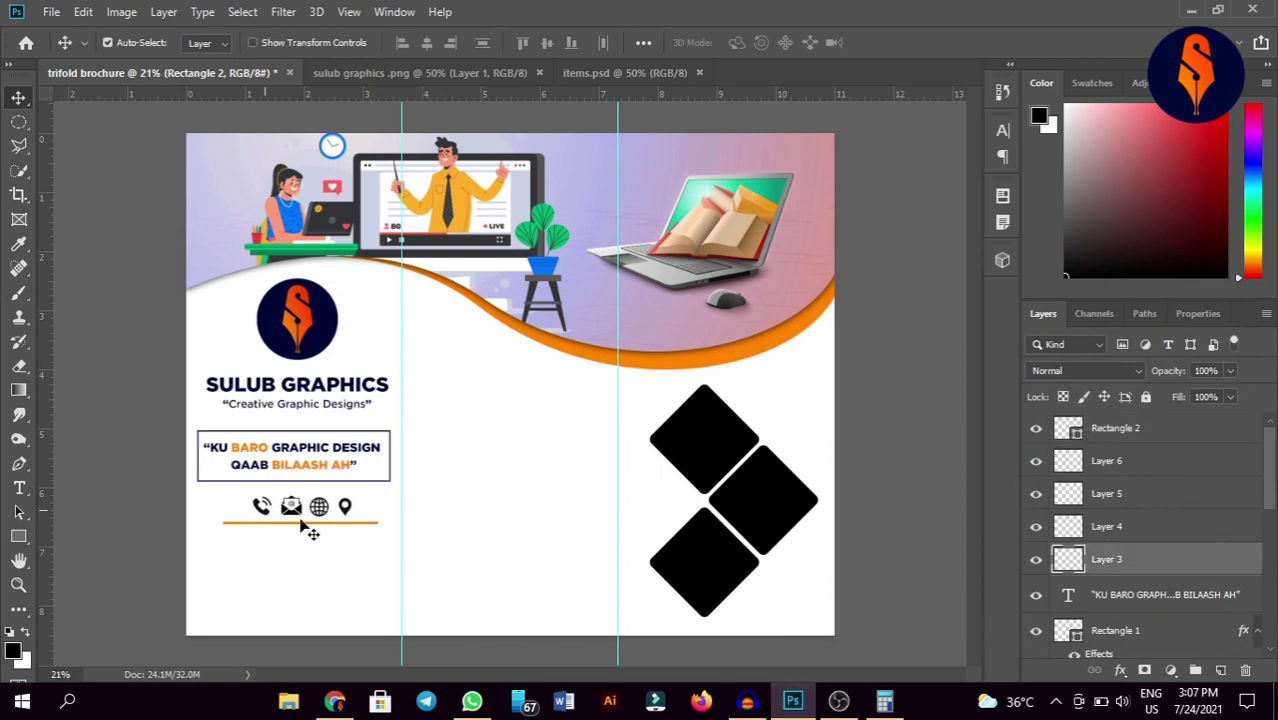
- Give the phone icon a dark navy Color Overlay effect
{"action": "left_click", "coordinate": [1120, 670]}
{"action": "left_click", "coordinate": [923, 544]}
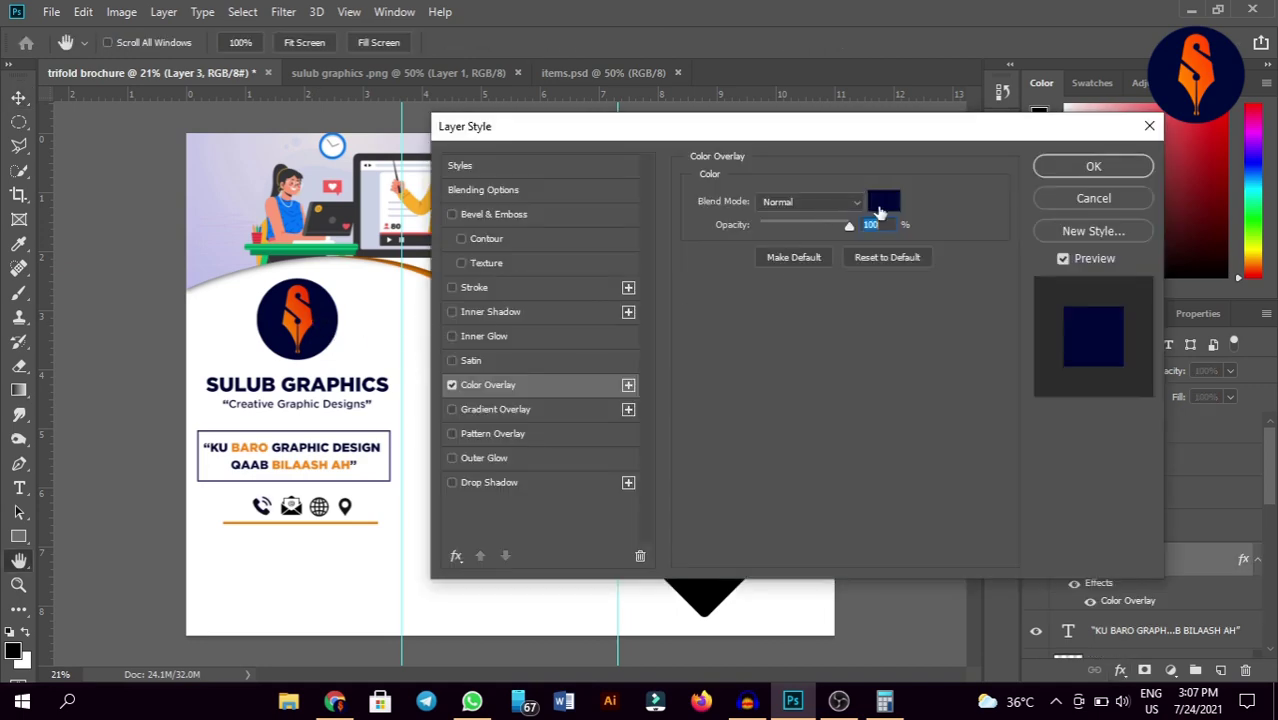
{"action": "left_click", "coordinate": [879, 207]}
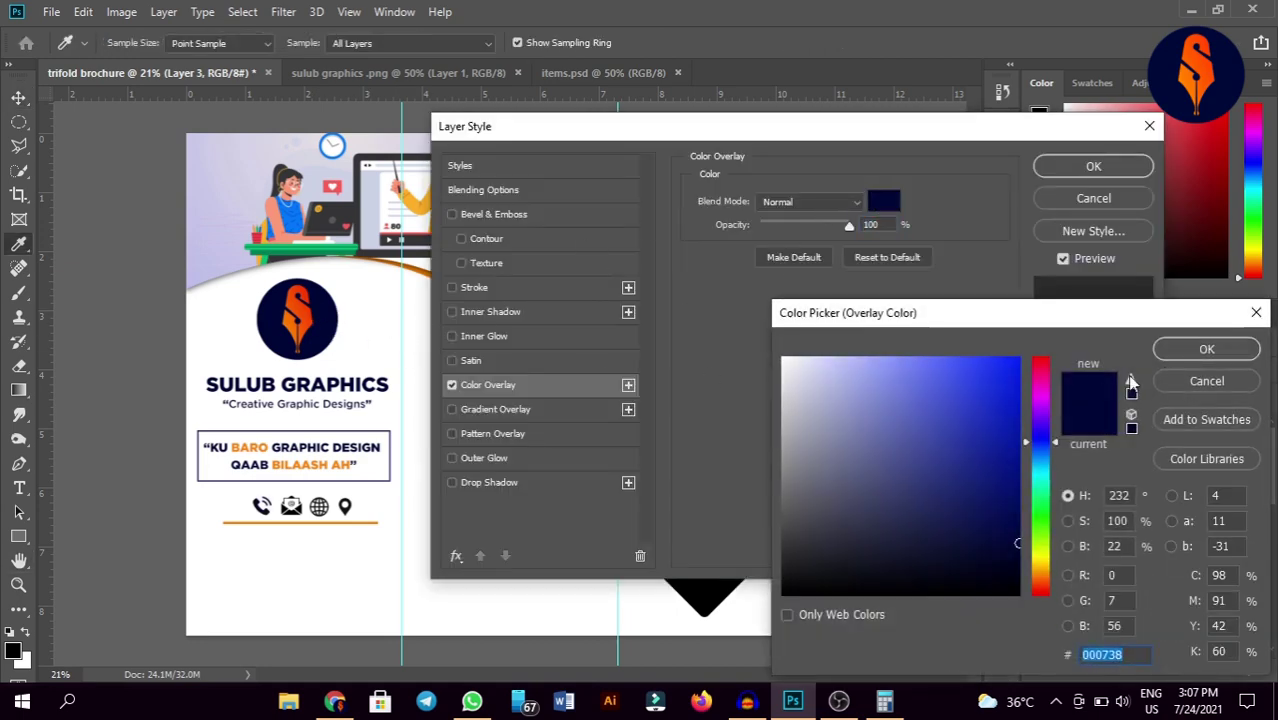
{"action": "left_click", "coordinate": [1173, 347]}
{"action": "left_click", "coordinate": [1091, 169]}
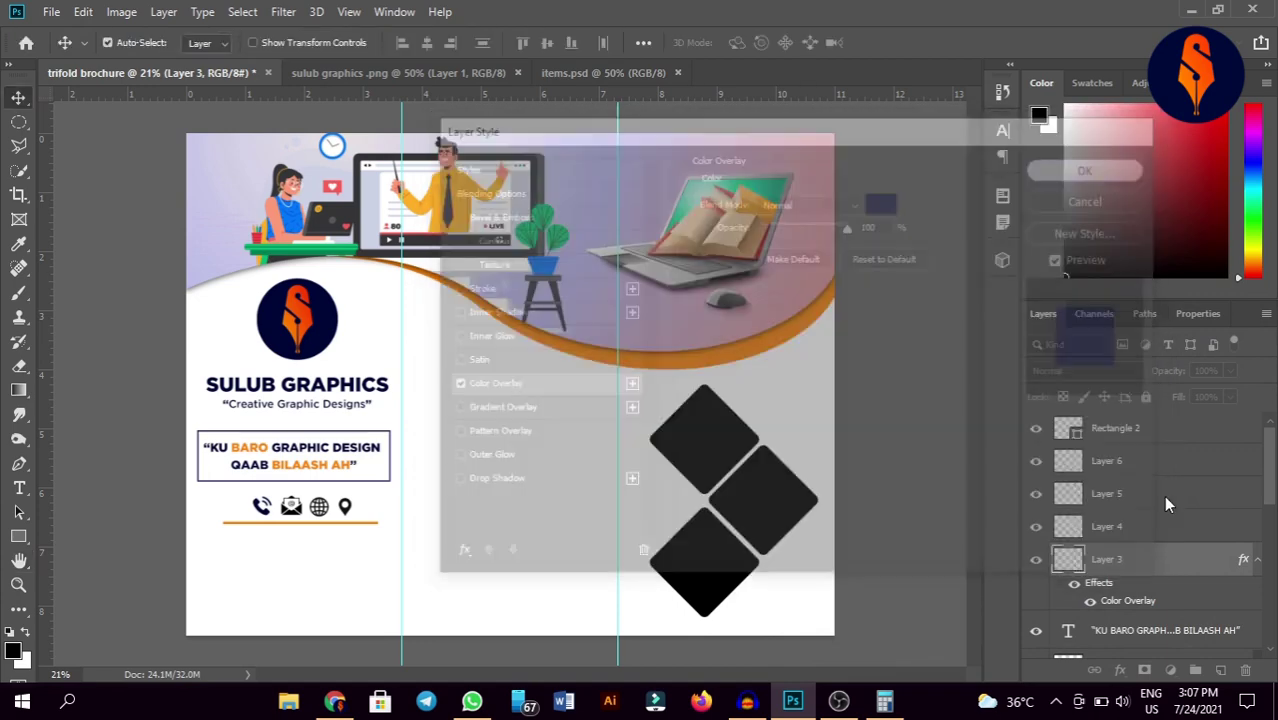
- Copy the phone icon's layer style and paste it onto the envelope, globe and pin icons
{"action": "right_click", "coordinate": [1138, 558]}
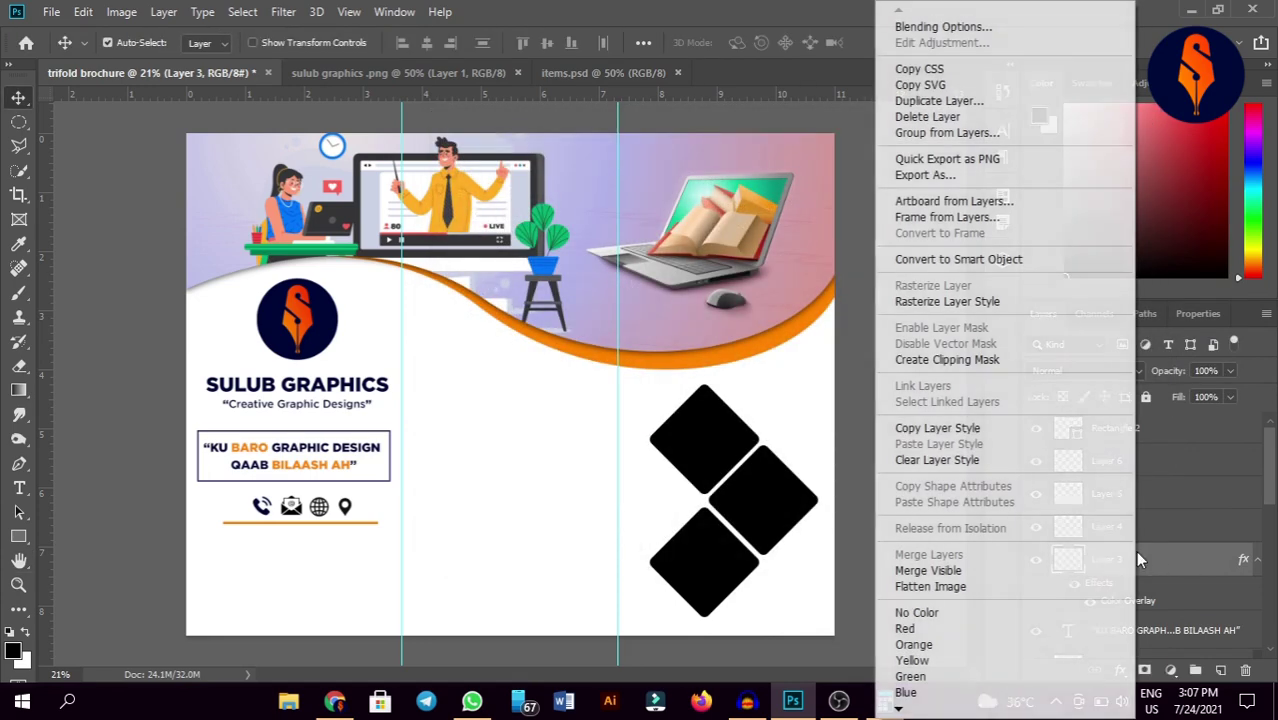
{"action": "left_click", "coordinate": [968, 432]}
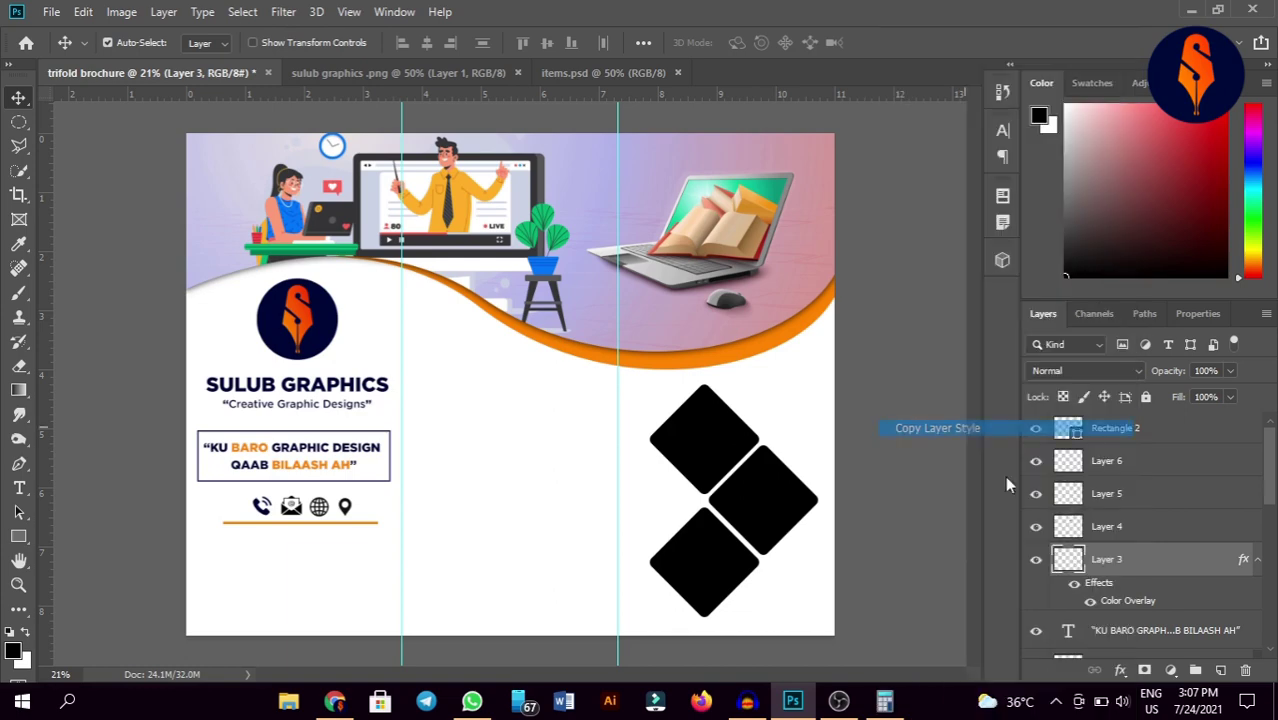
{"action": "left_click", "coordinate": [300, 512]}
{"action": "right_click", "coordinate": [1140, 505]}
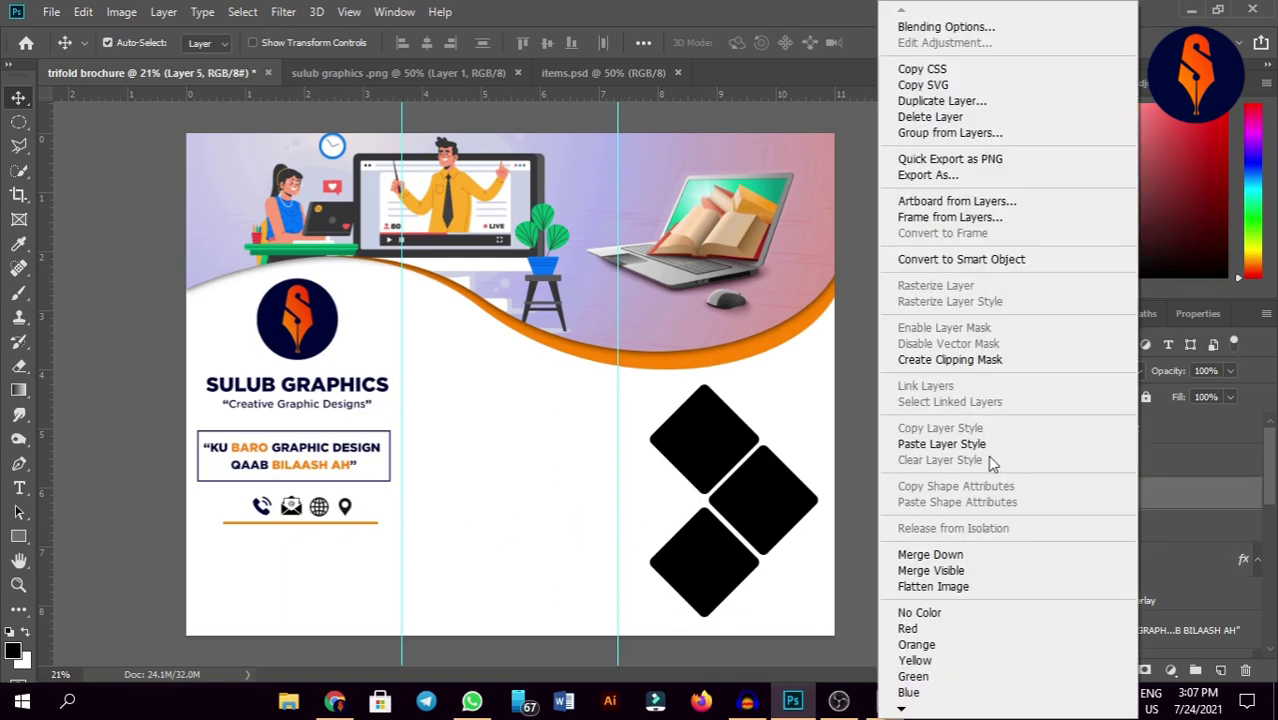
{"action": "left_click", "coordinate": [970, 443]}
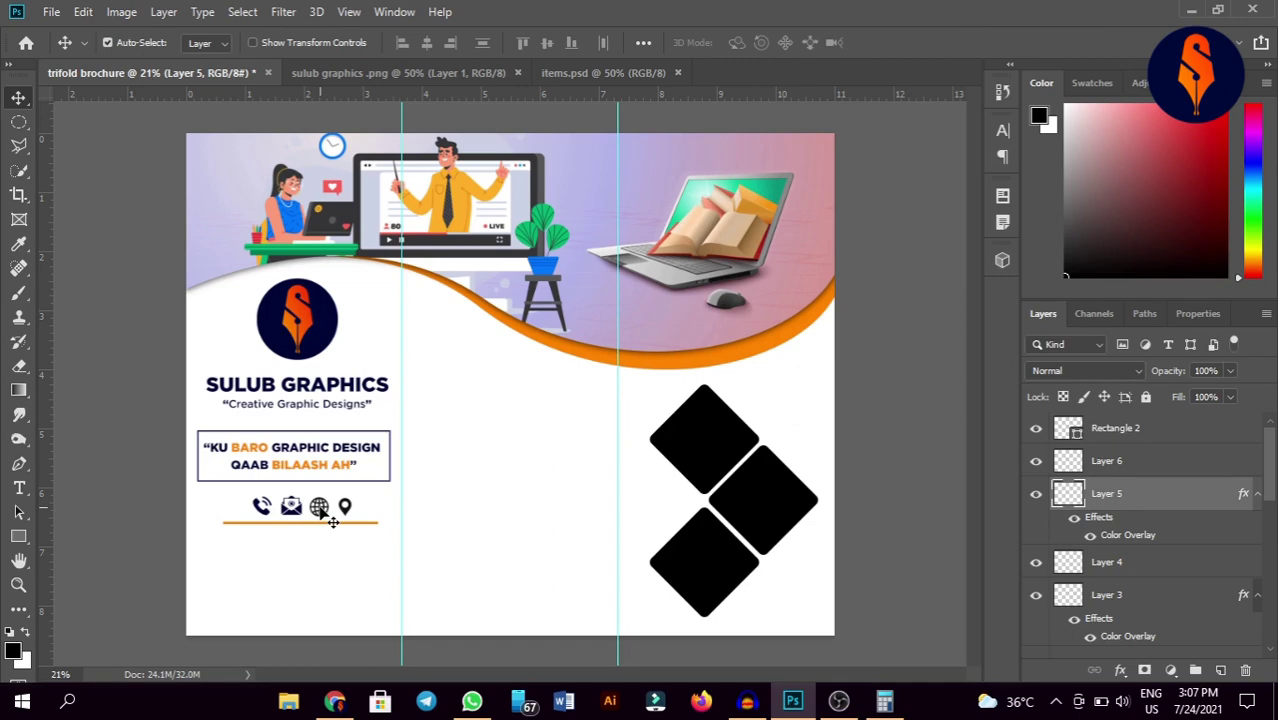
{"action": "left_click", "coordinate": [333, 522]}
{"action": "right_click", "coordinate": [1127, 467]}
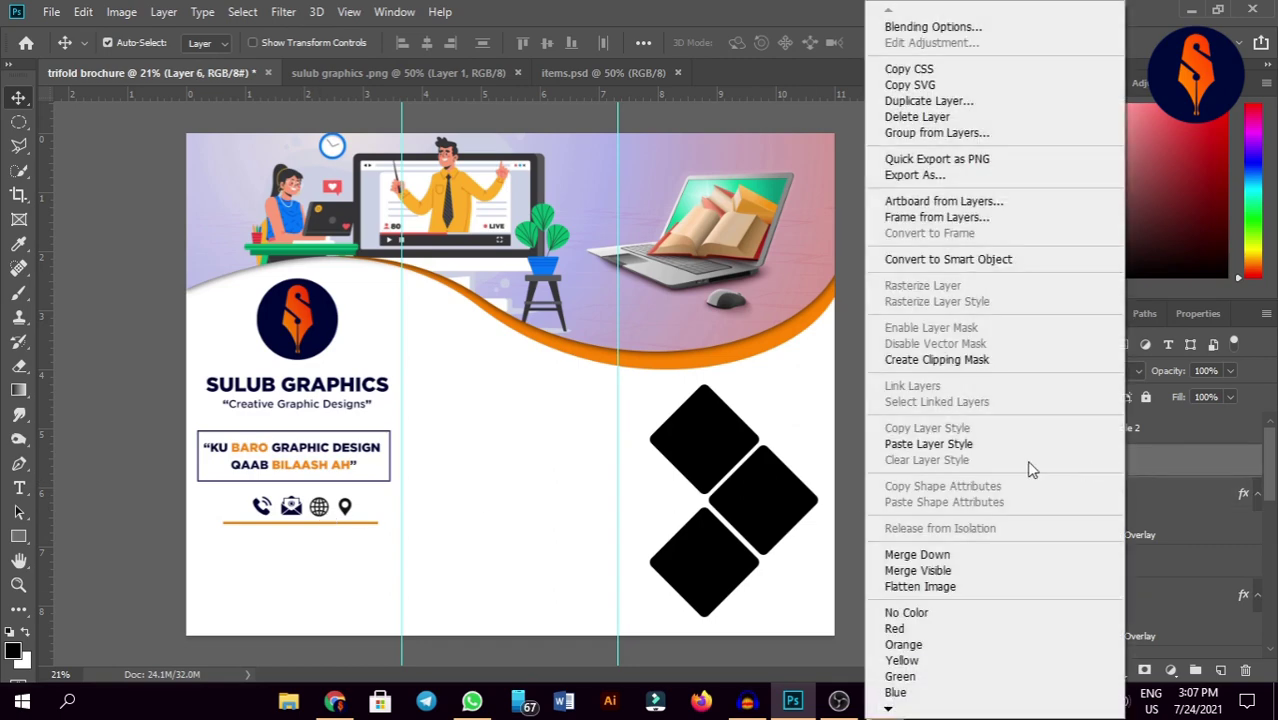
{"action": "left_click", "coordinate": [960, 443]}
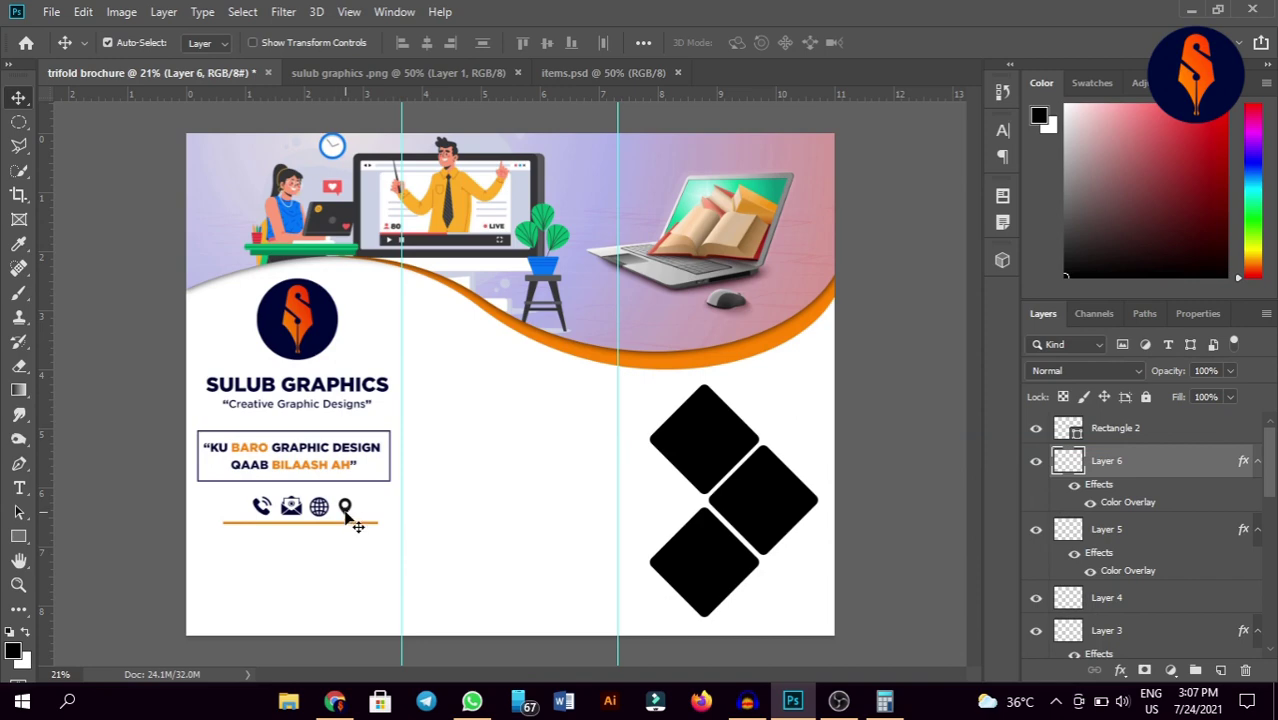
{"action": "left_click", "coordinate": [346, 512]}
{"action": "right_click", "coordinate": [1136, 597]}
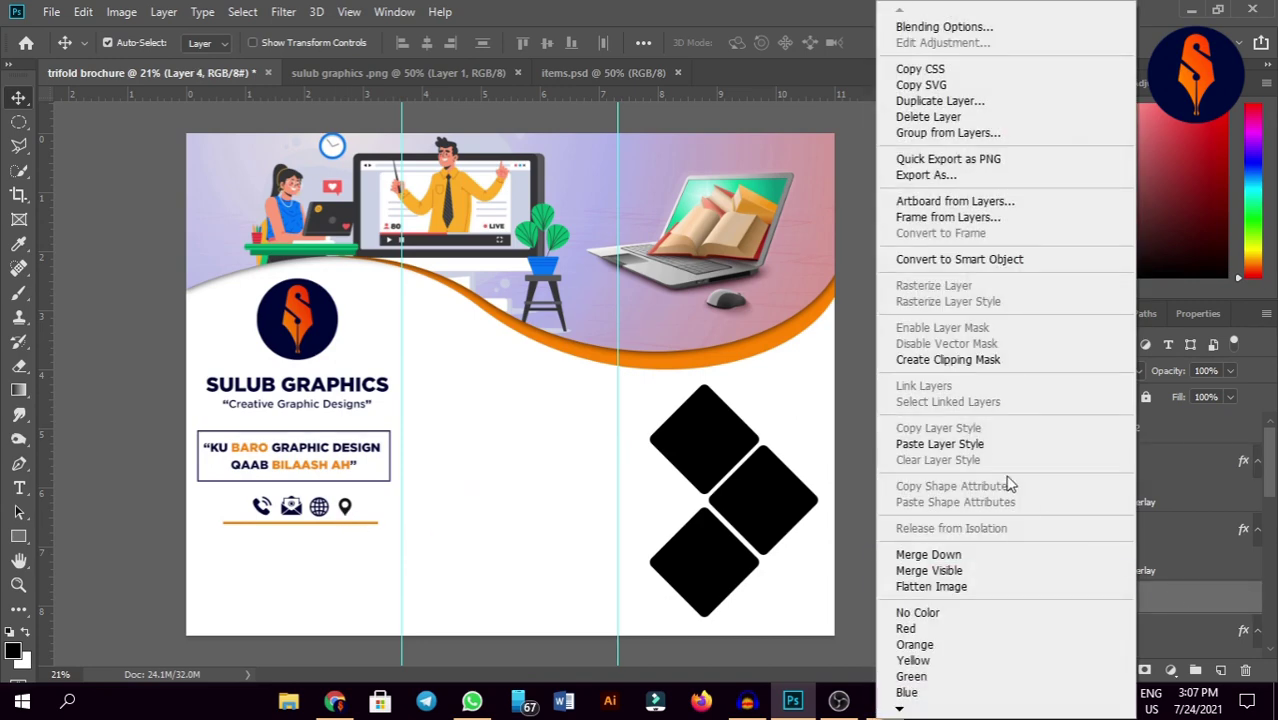
{"action": "left_click", "coordinate": [968, 443]}
{"action": "left_click", "coordinate": [480, 490]}
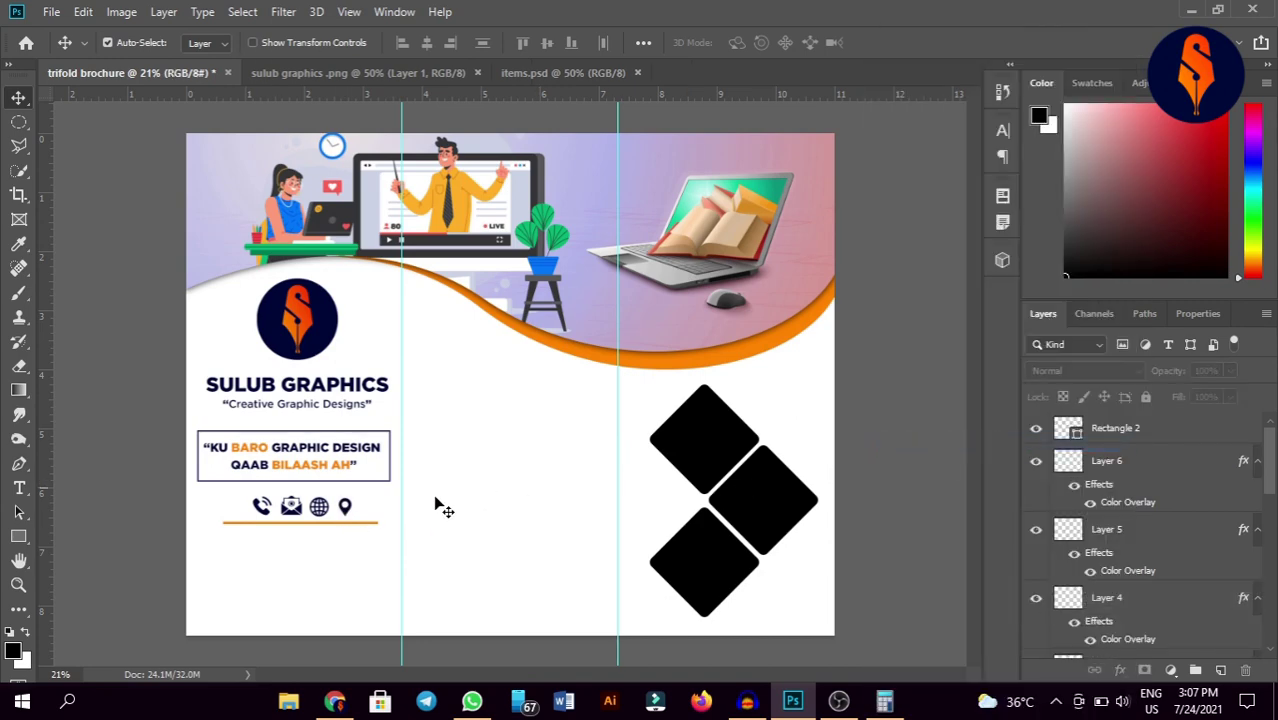
- Shift the icon row slightly left and duplicate the slogan text below the icons
{"action": "left_click_drag", "start_coordinate": [236, 510], "coordinate": [380, 512]}
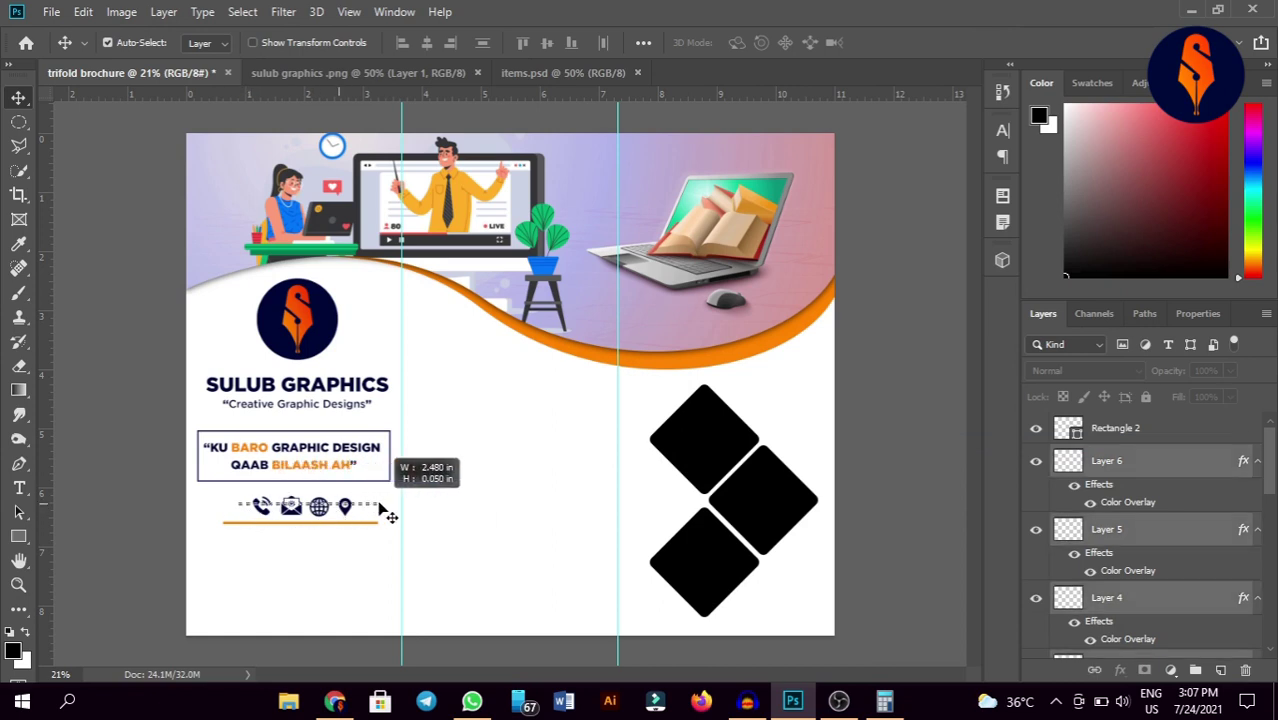
{"action": "left_click", "coordinate": [356, 556]}
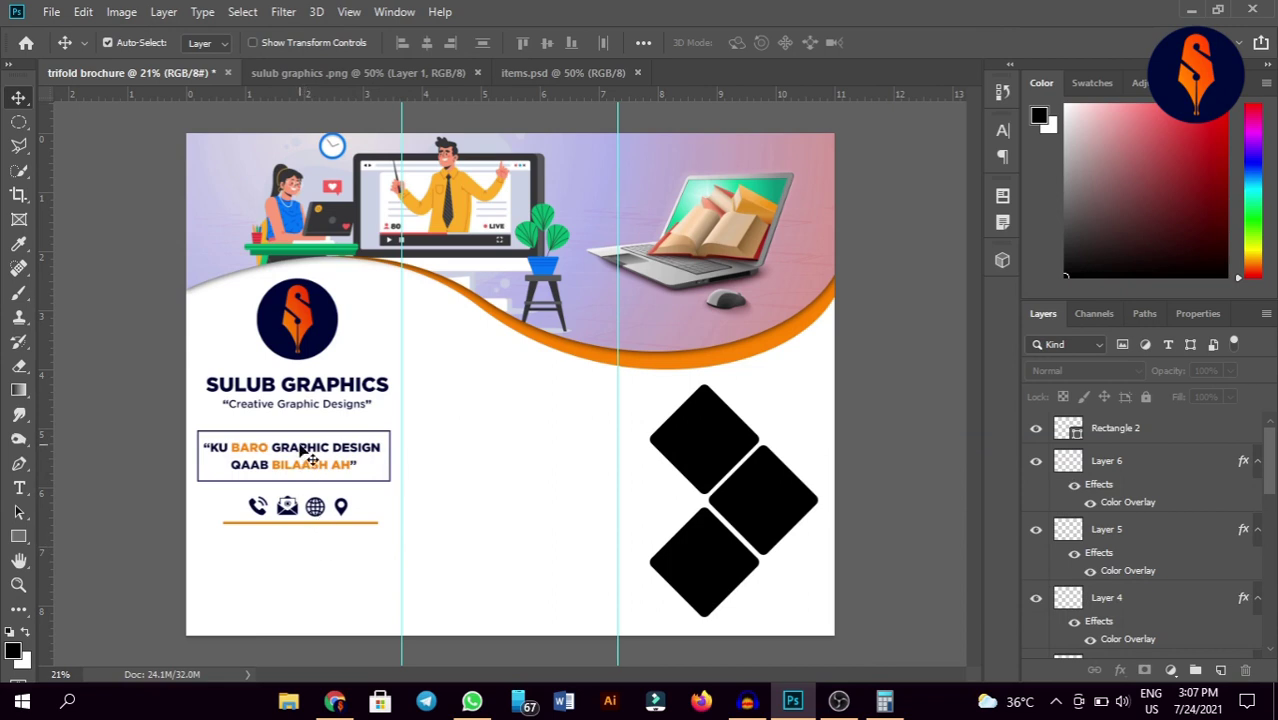
{"action": "left_click_drag", "start_coordinate": [302, 452], "coordinate": [312, 562]}
- Replace the duplicate with a phone number under the orange line, then copy it just below
{"action": "key", "text": "t"}
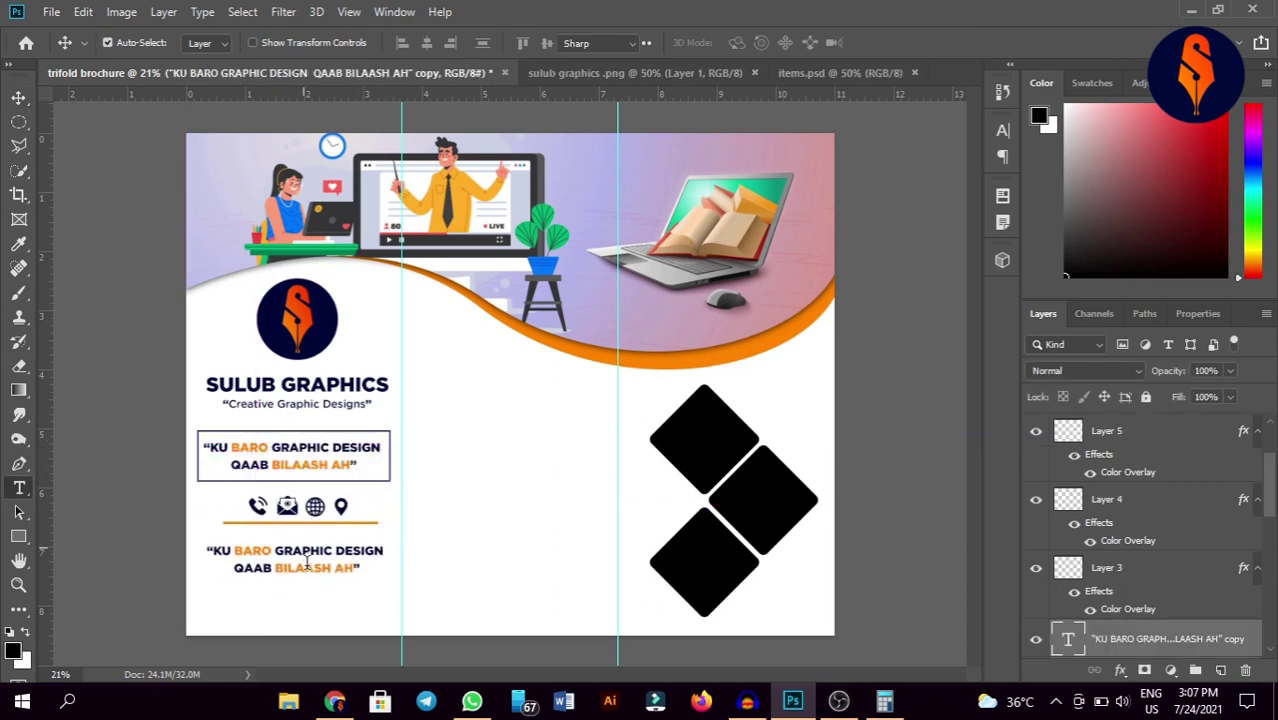
{"action": "left_click", "coordinate": [306, 558]}
{"action": "key", "text": "ctrl+a"}
{"action": "key", "text": "BackSpace"}
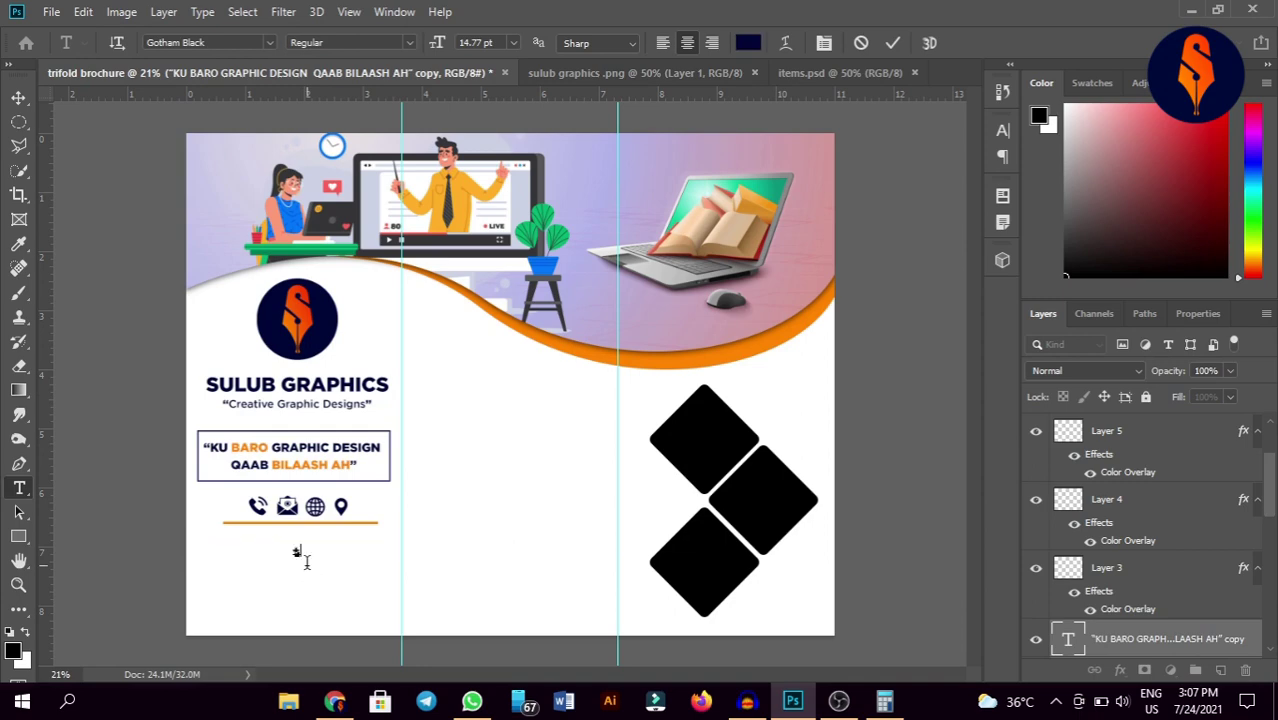
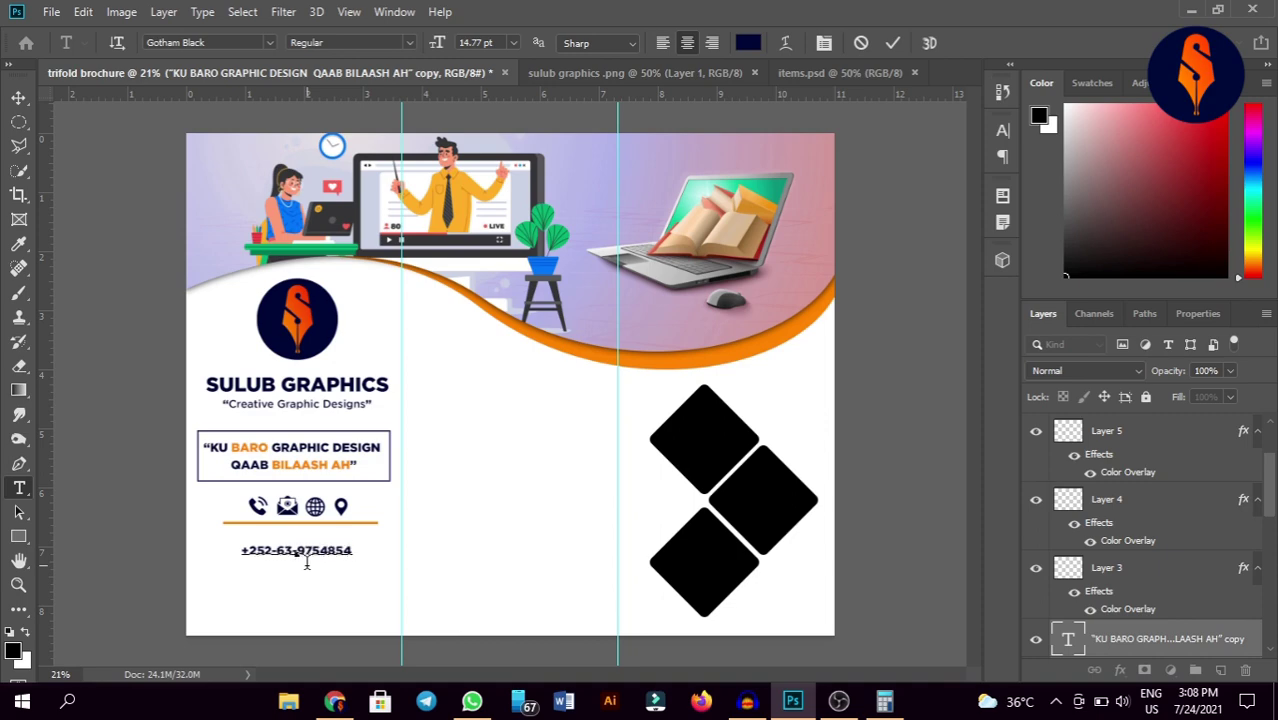
{"action": "left_click", "coordinate": [893, 44]}
{"action": "key", "text": "v"}
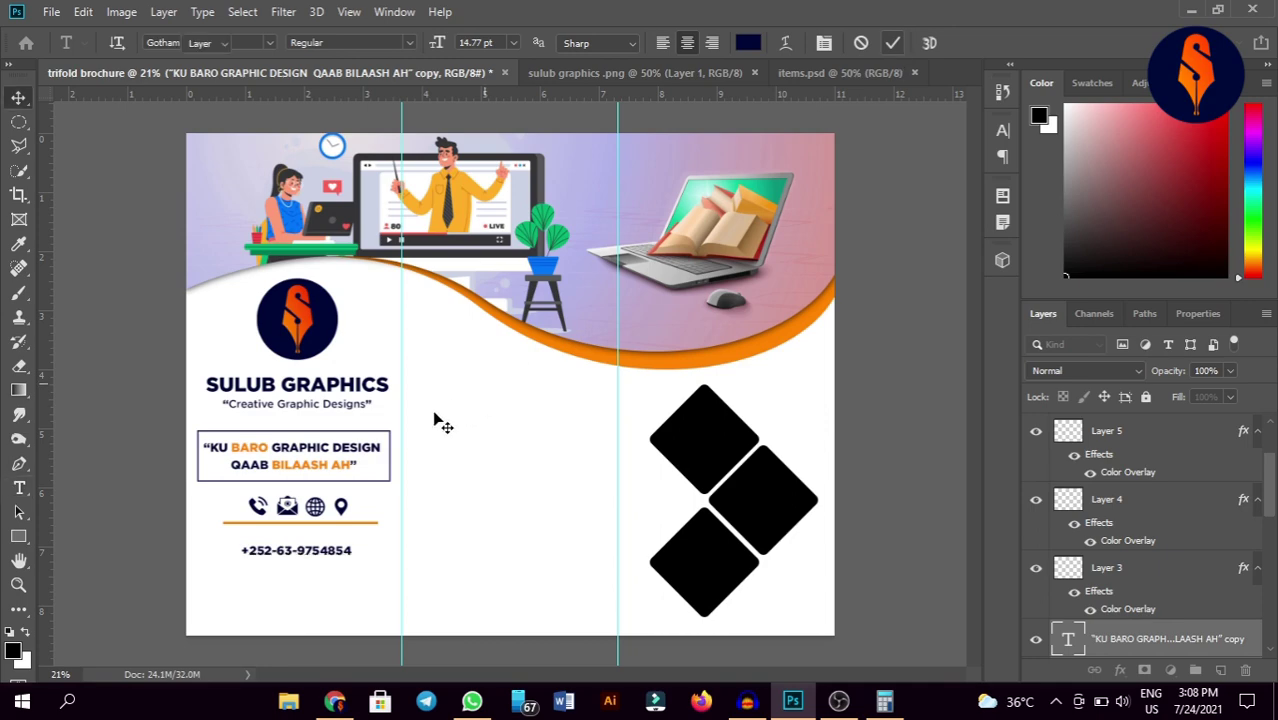
{"action": "left_click_drag", "start_coordinate": [331, 556], "coordinate": [320, 540]}
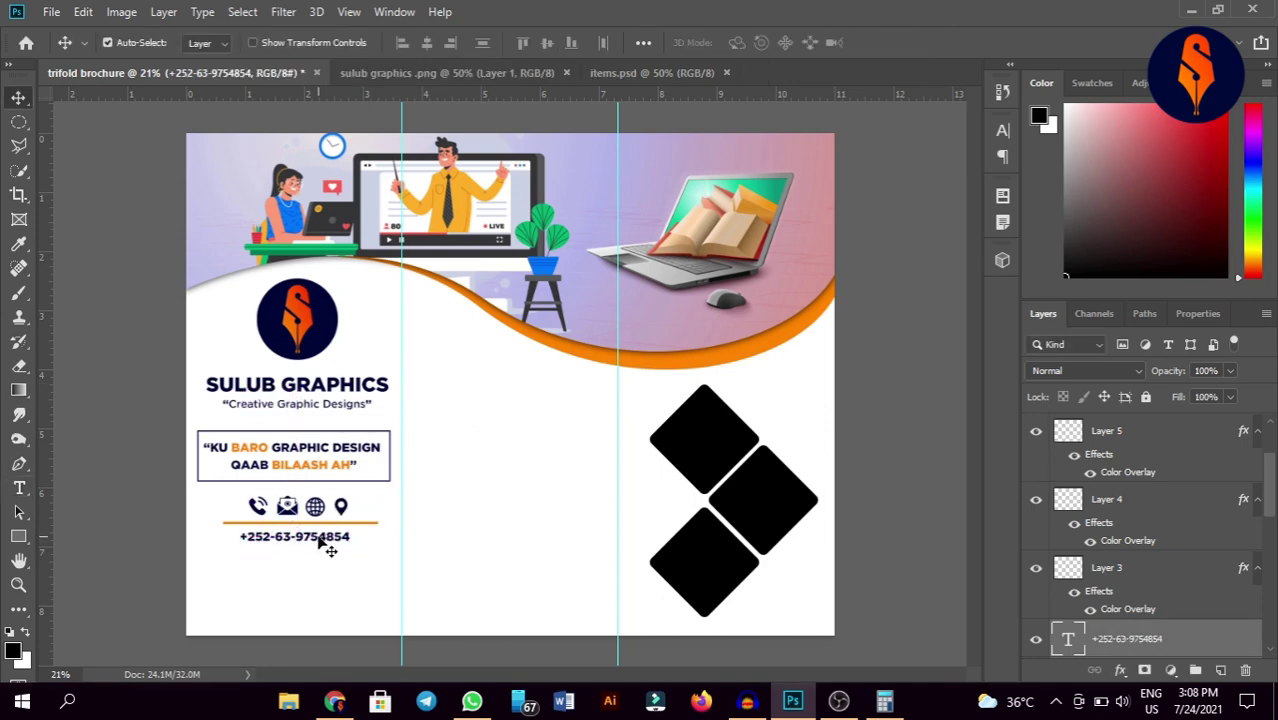
{"action": "key", "text": "ctrl"}
{"action": "left_click_drag", "start_coordinate": [302, 540], "coordinate": [303, 557], "text": "alt"}
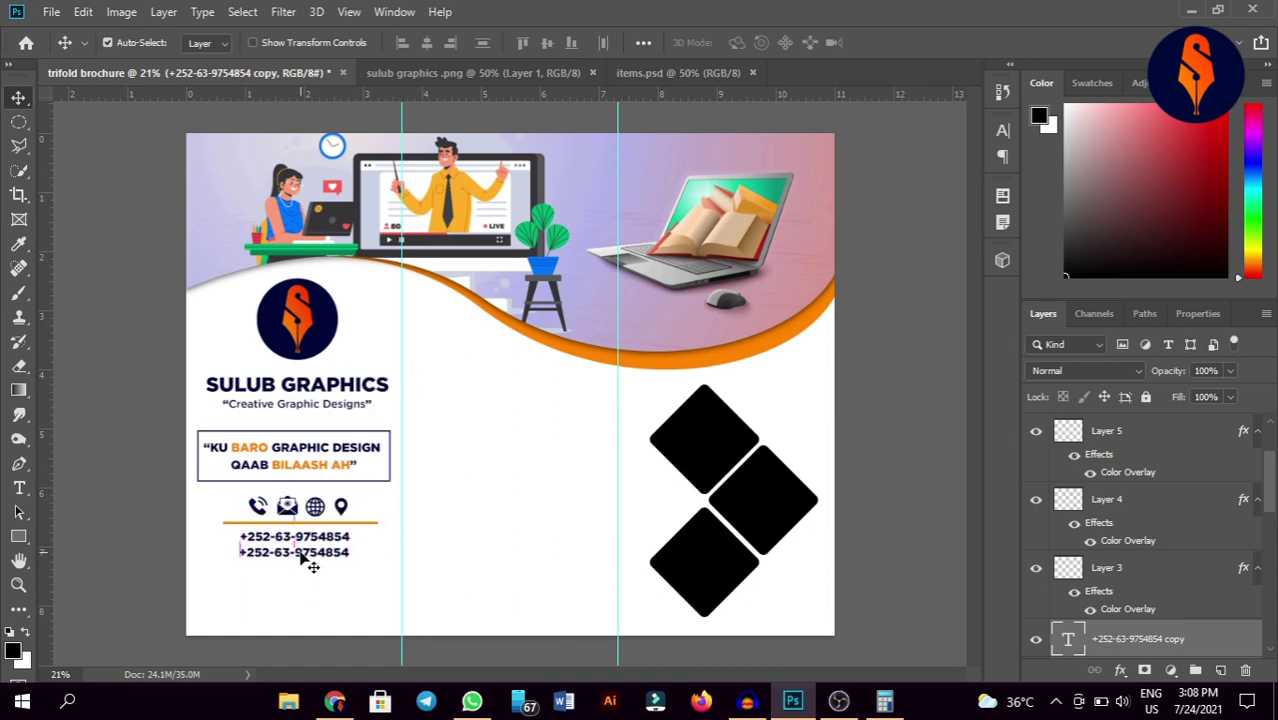
- Turn the copied phone line into an e-mail address line
{"action": "double_click", "coordinate": [299, 552]}
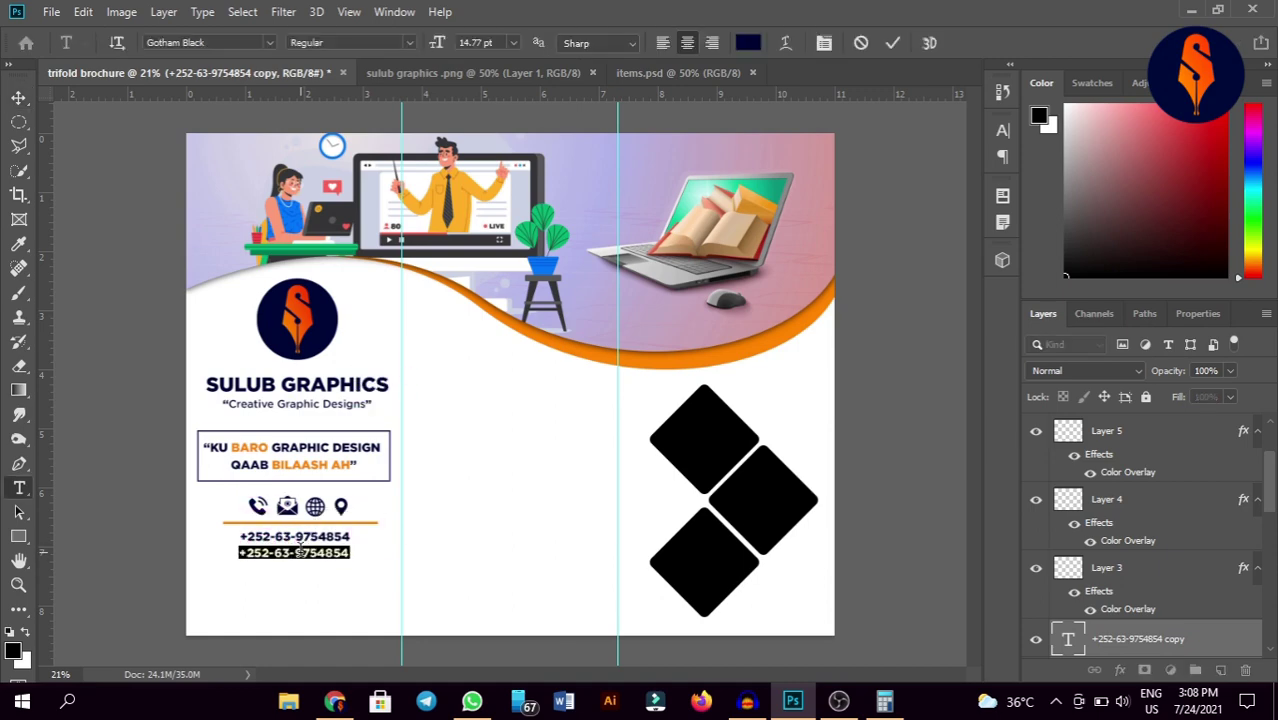
{"action": "type", "text": "x"}
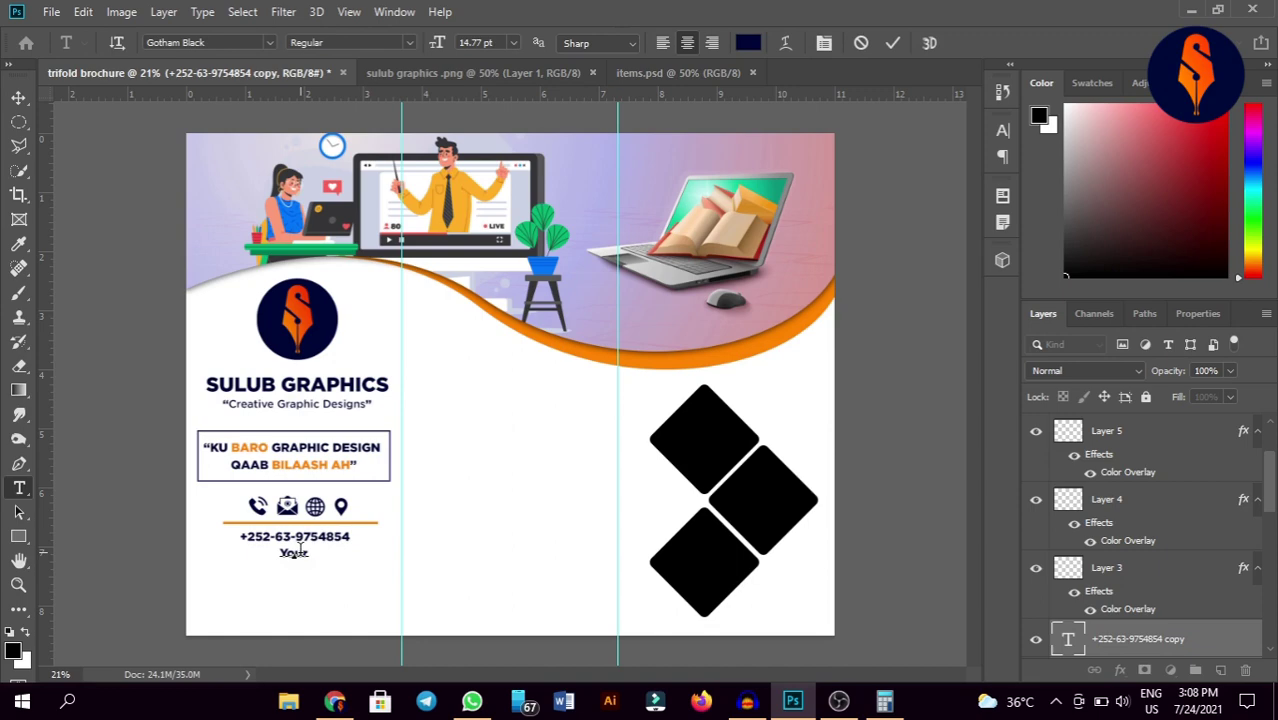
{"action": "type", "text": "ub"}
{"action": "key", "text": "BackSpace"}
{"action": "key", "text": "BackSpace"}
{"action": "type", "text": "ail.c"}
{"action": "type", "text": "om"}
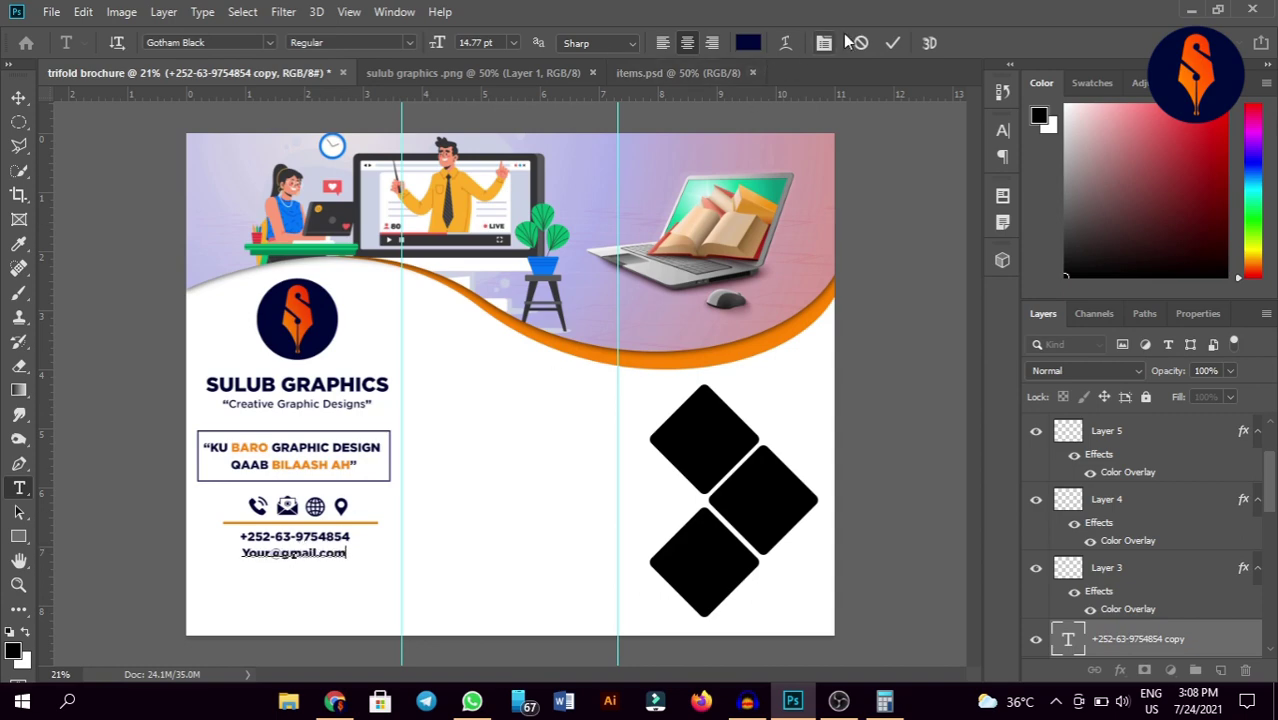
{"action": "left_click", "coordinate": [895, 42]}
{"action": "key", "text": "v"}
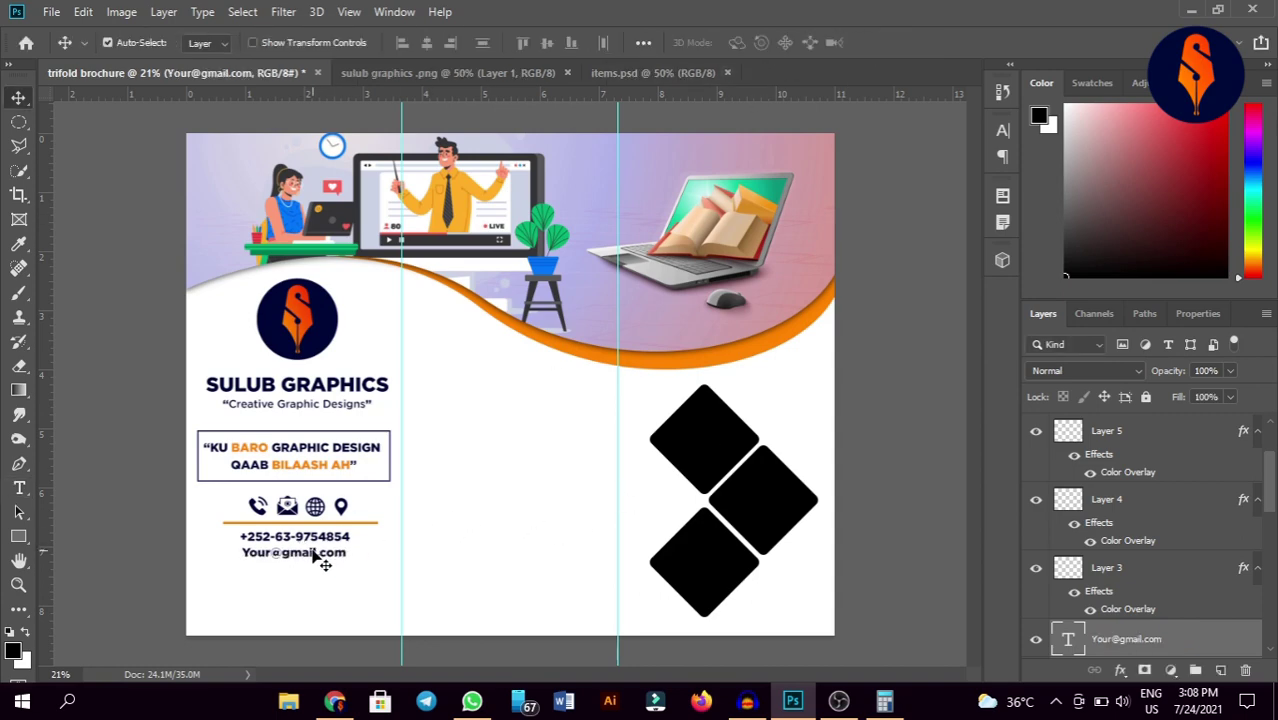
{"action": "left_click_drag", "start_coordinate": [313, 557], "coordinate": [313, 568]}
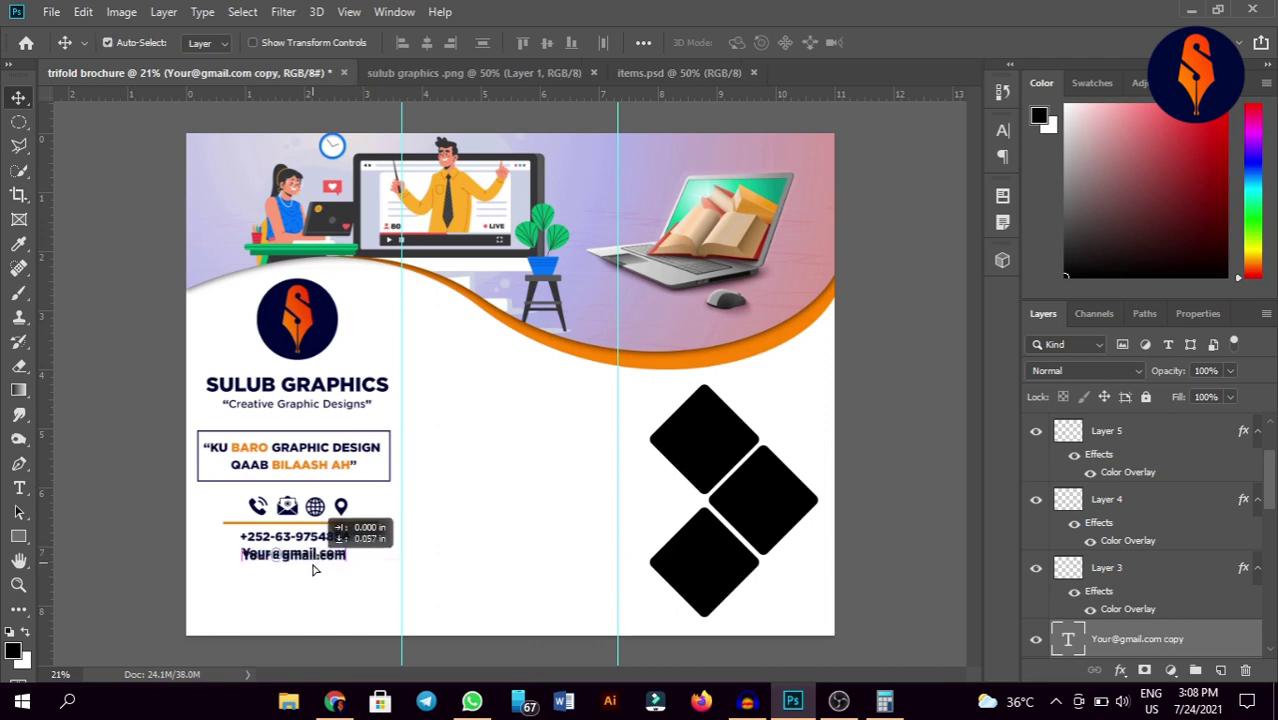
{"action": "key", "text": "t"}
{"action": "left_click", "coordinate": [313, 568]}
{"action": "key", "text": "ctrl+a"}
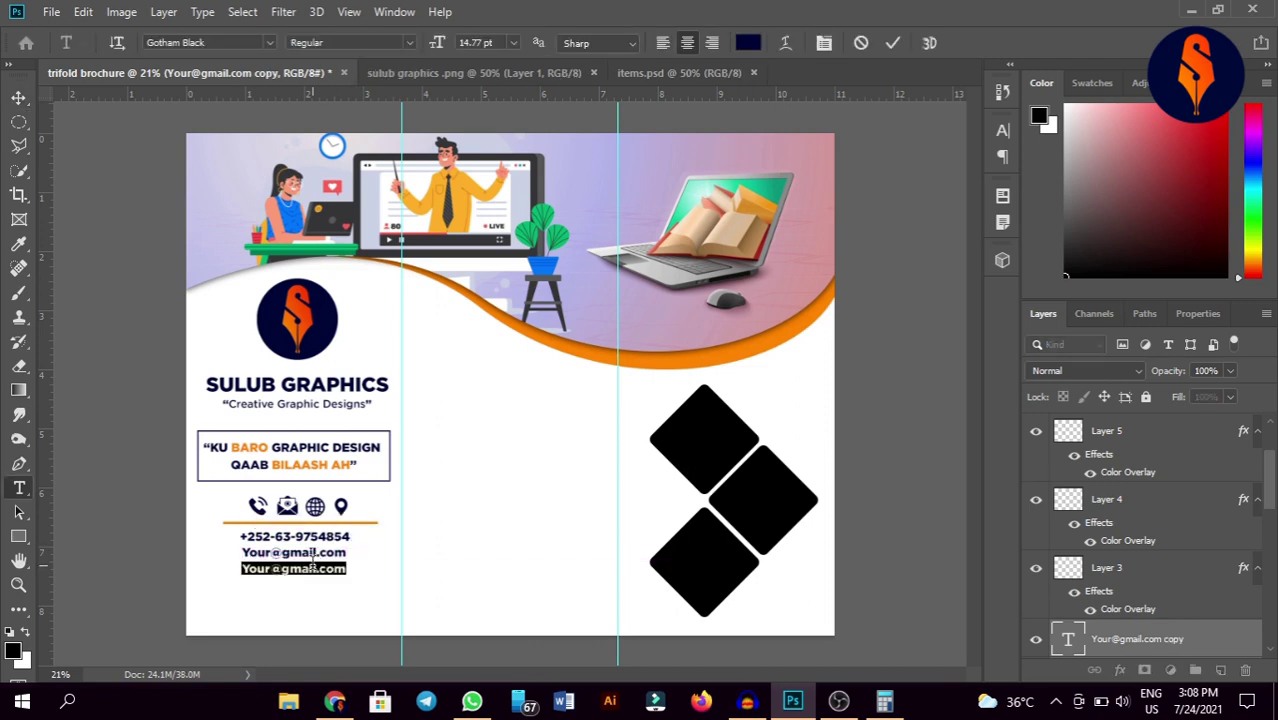
{"action": "key", "text": "BackSpace"}
{"action": "type", "text": "ww"}
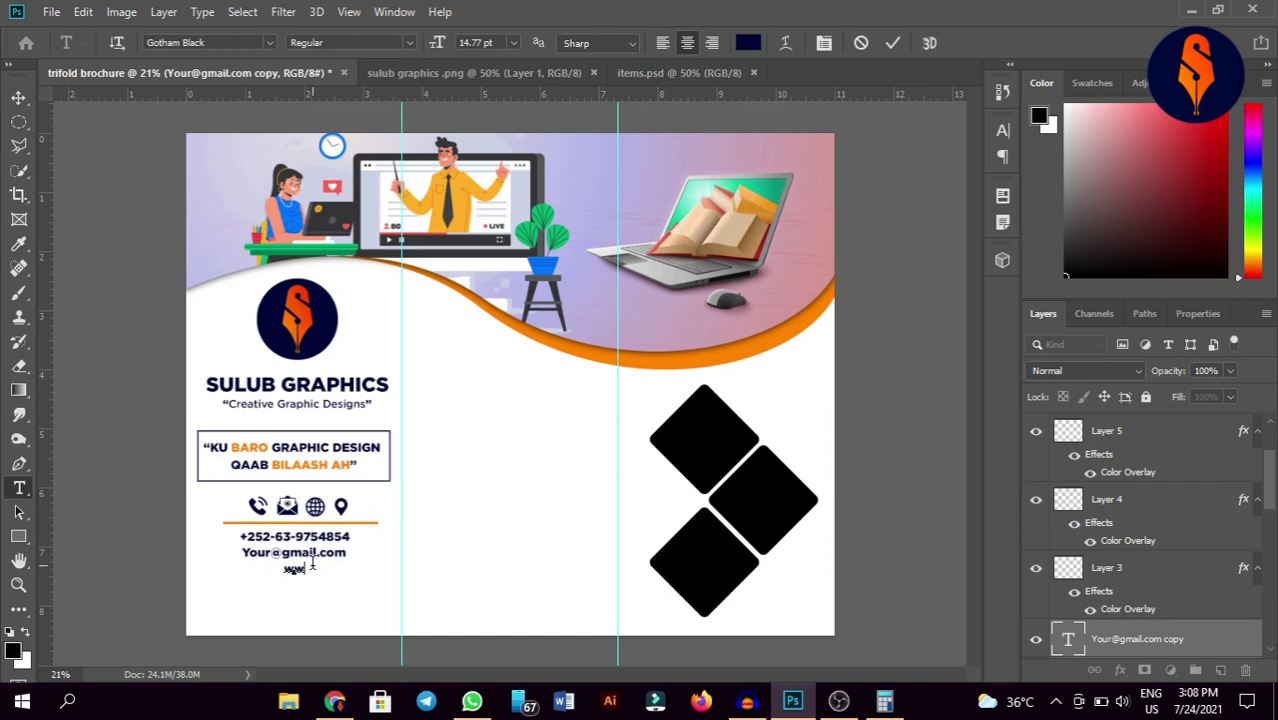
{"action": "type", "text": "w.su"}
{"action": "type", "text": "lub"}
{"action": "type", "text": ".com"}
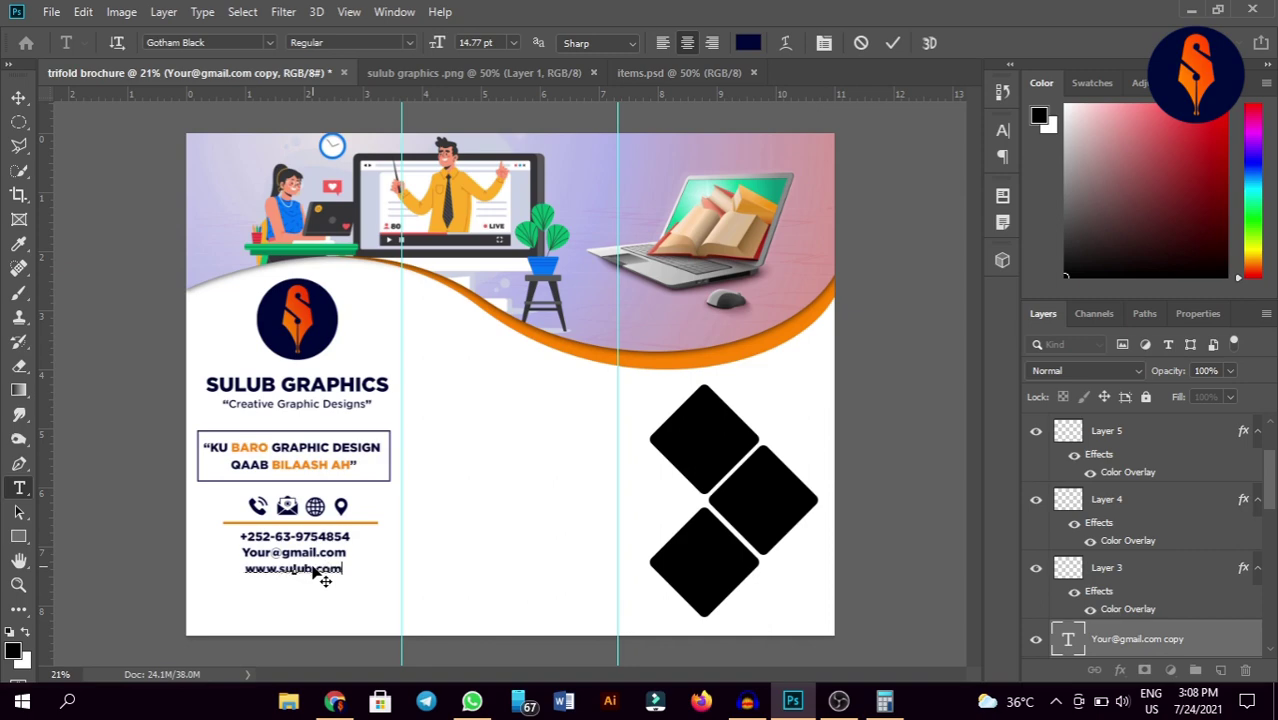
{"action": "left_click", "coordinate": [892, 42]}
{"action": "key", "text": "v"}
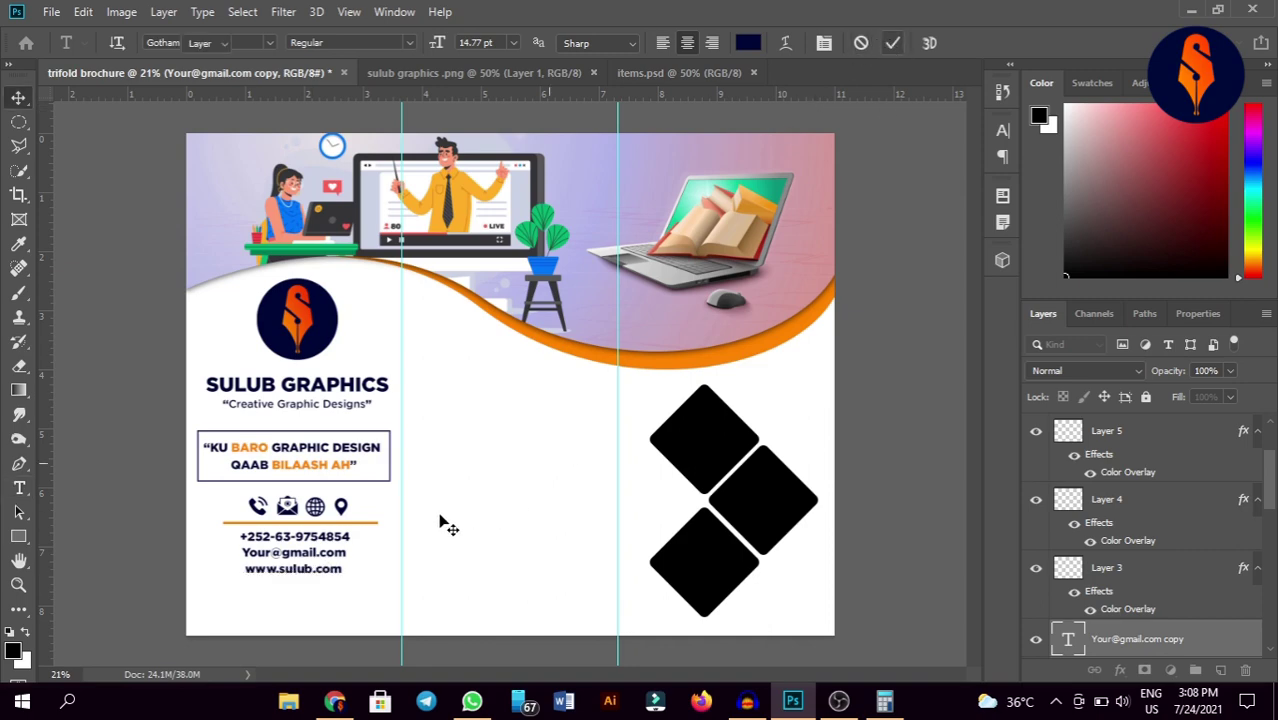
- Add a street address line below the website line, snugged up beneath it
{"action": "left_click_drag", "start_coordinate": [306, 573], "coordinate": [305, 594]}
{"action": "key", "text": "t"}
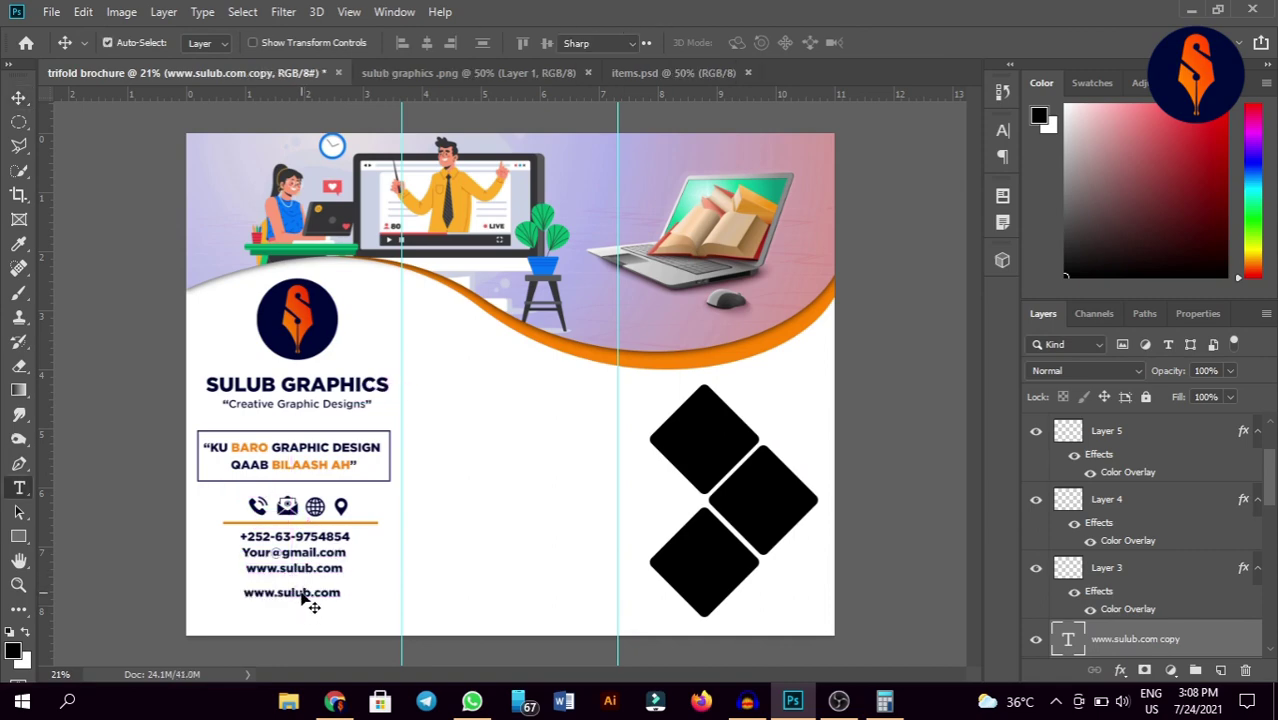
{"action": "left_click", "coordinate": [303, 593]}
{"action": "key", "text": "ctrl+a"}
{"action": "key", "text": "BackSpace"}
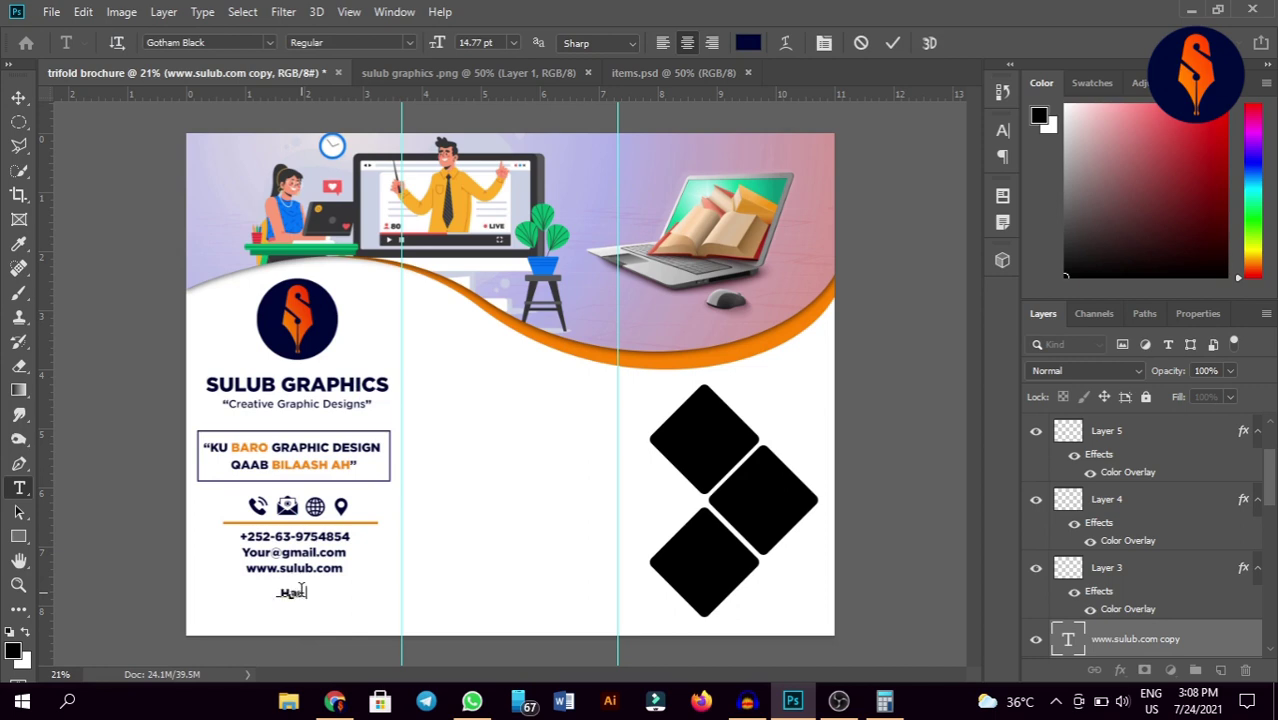
{"action": "type", "text": "geisa,"}
{"action": "type", "text": " Main "}
{"action": "type", "text": "Roda"}
{"action": "left_click_drag", "start_coordinate": [345, 622], "coordinate": [345, 601]}
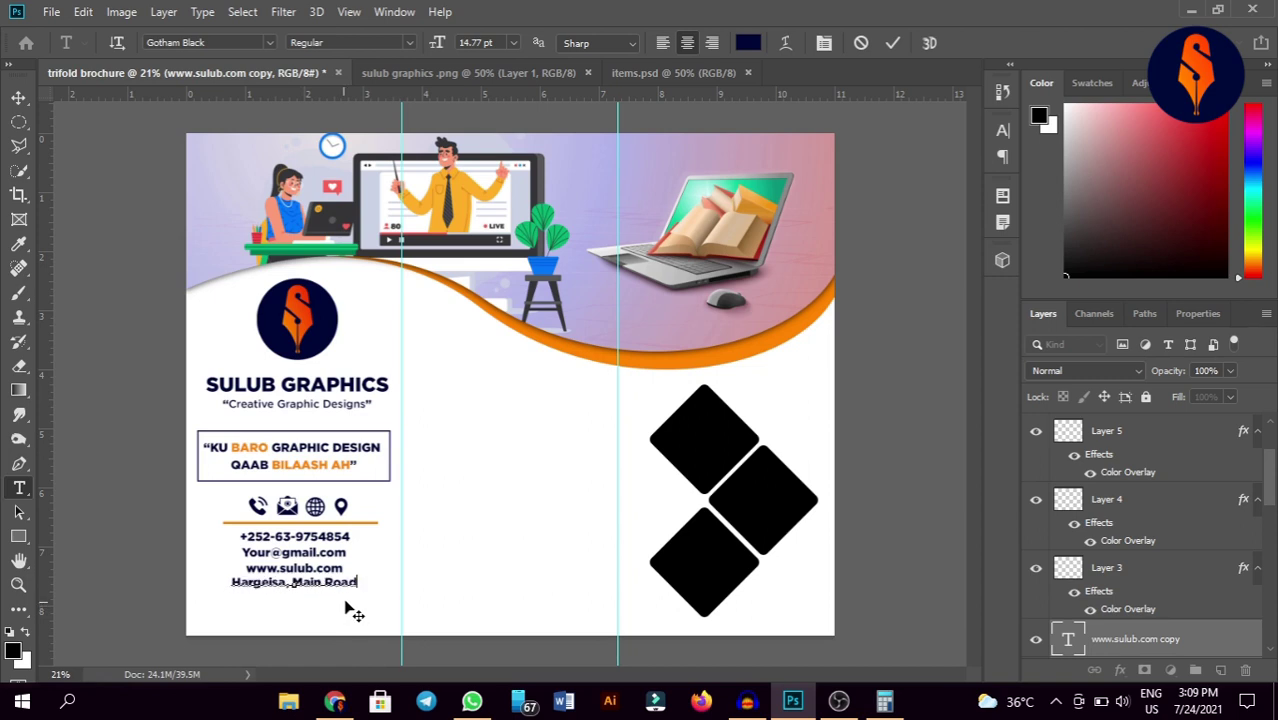
{"action": "left_click", "coordinate": [894, 43]}
{"action": "key", "text": "v"}
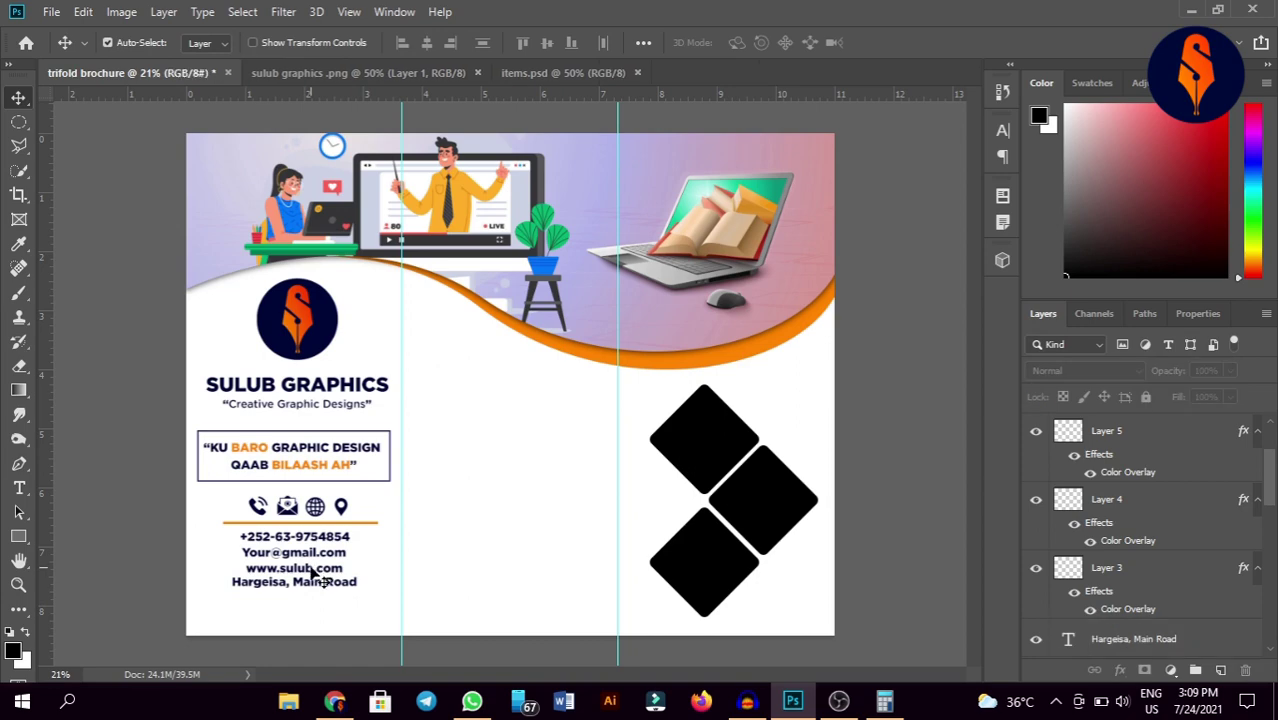
{"action": "double_click", "coordinate": [313, 570]}
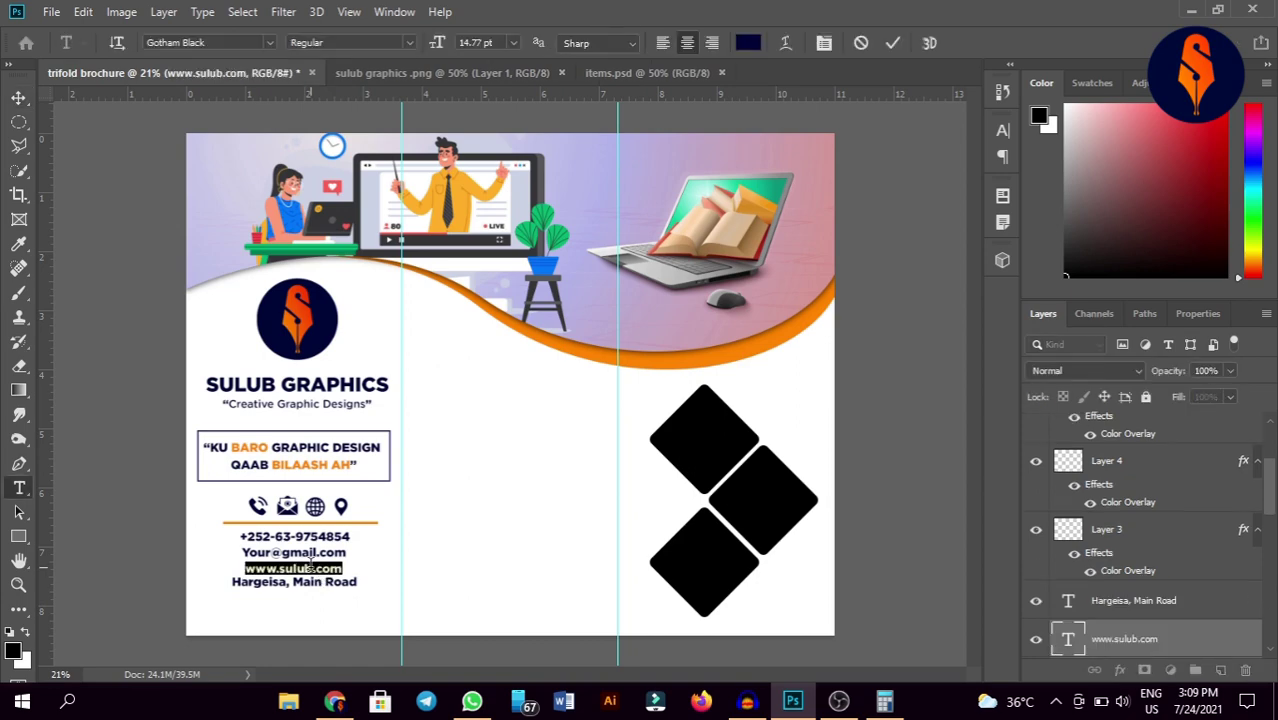
{"action": "left_click", "coordinate": [313, 568]}
{"action": "type", "text": "gr"}
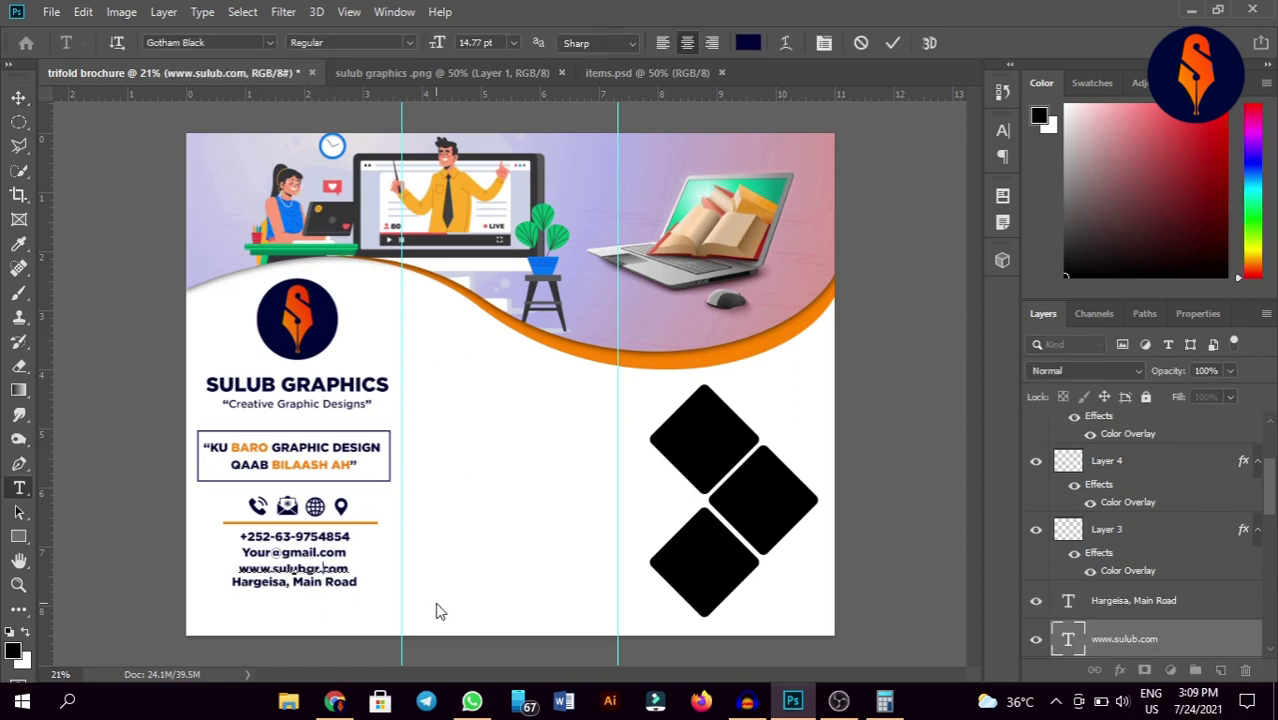
{"action": "type", "text": "ap"}
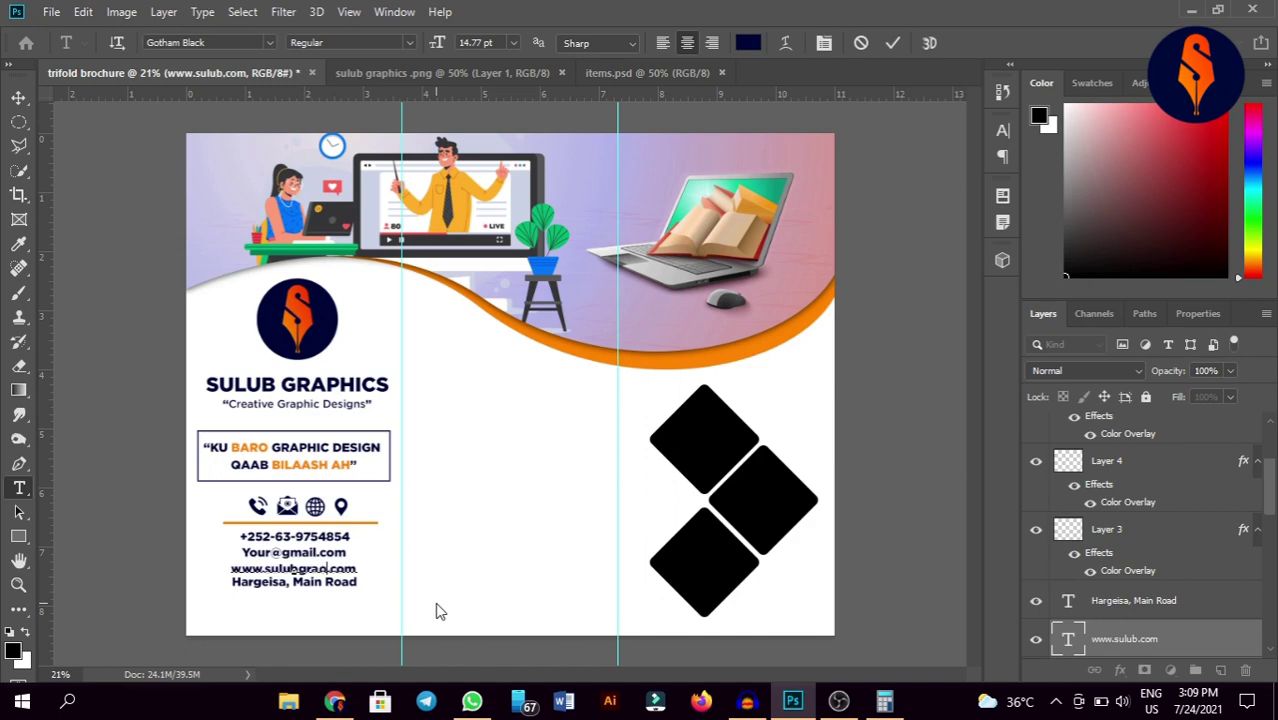
{"action": "type", "text": "hi"}
{"action": "type", "text": "i"}
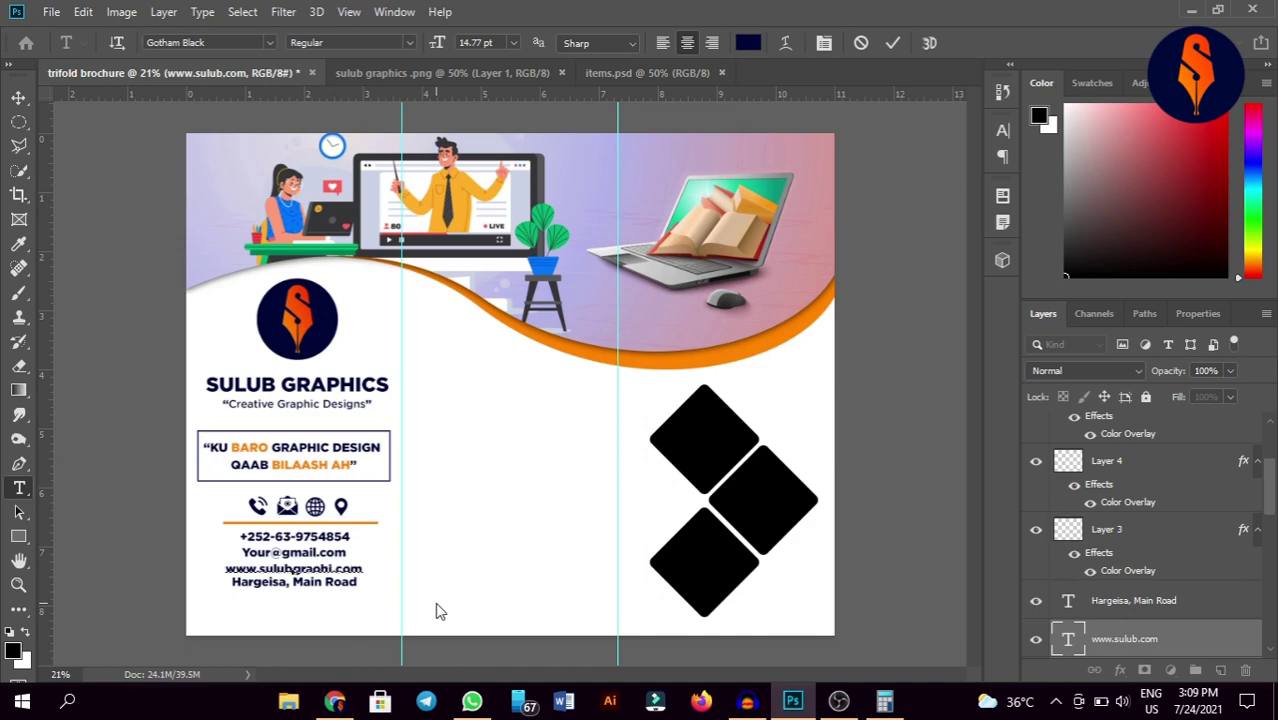
{"action": "type", "text": "s"}
{"action": "type", "text": "cs"}
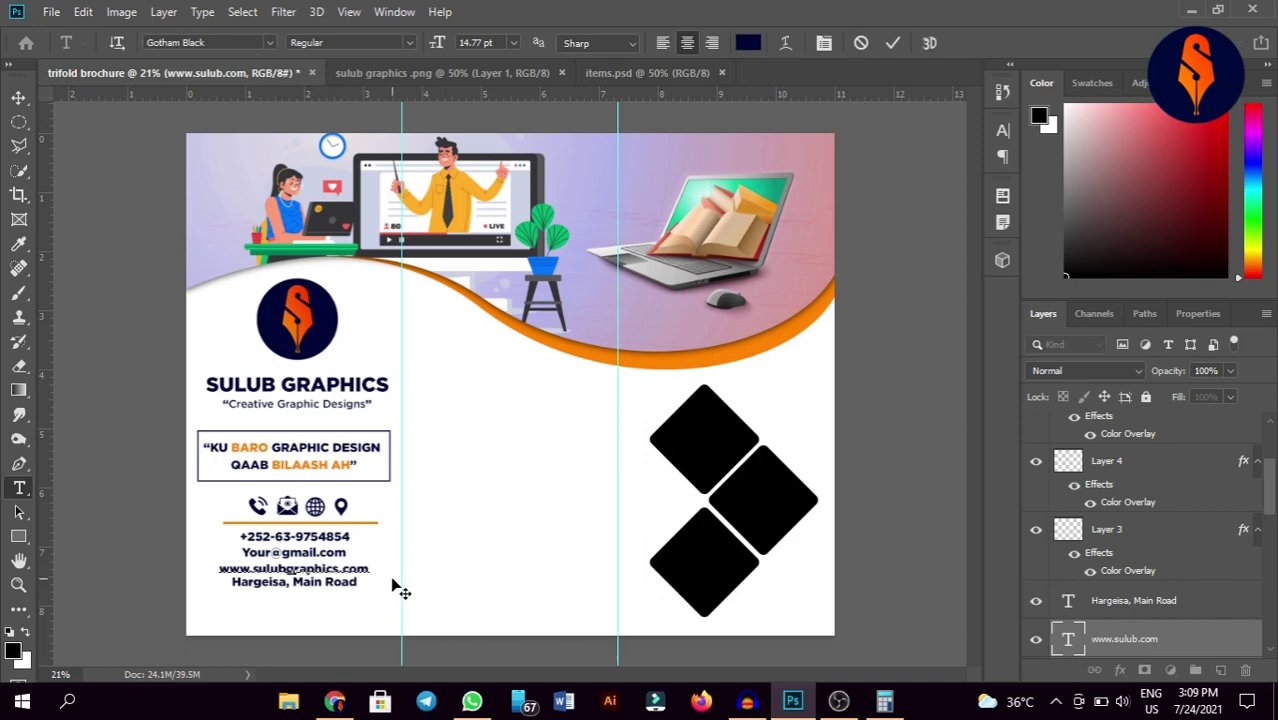
{"action": "left_click", "coordinate": [892, 42]}
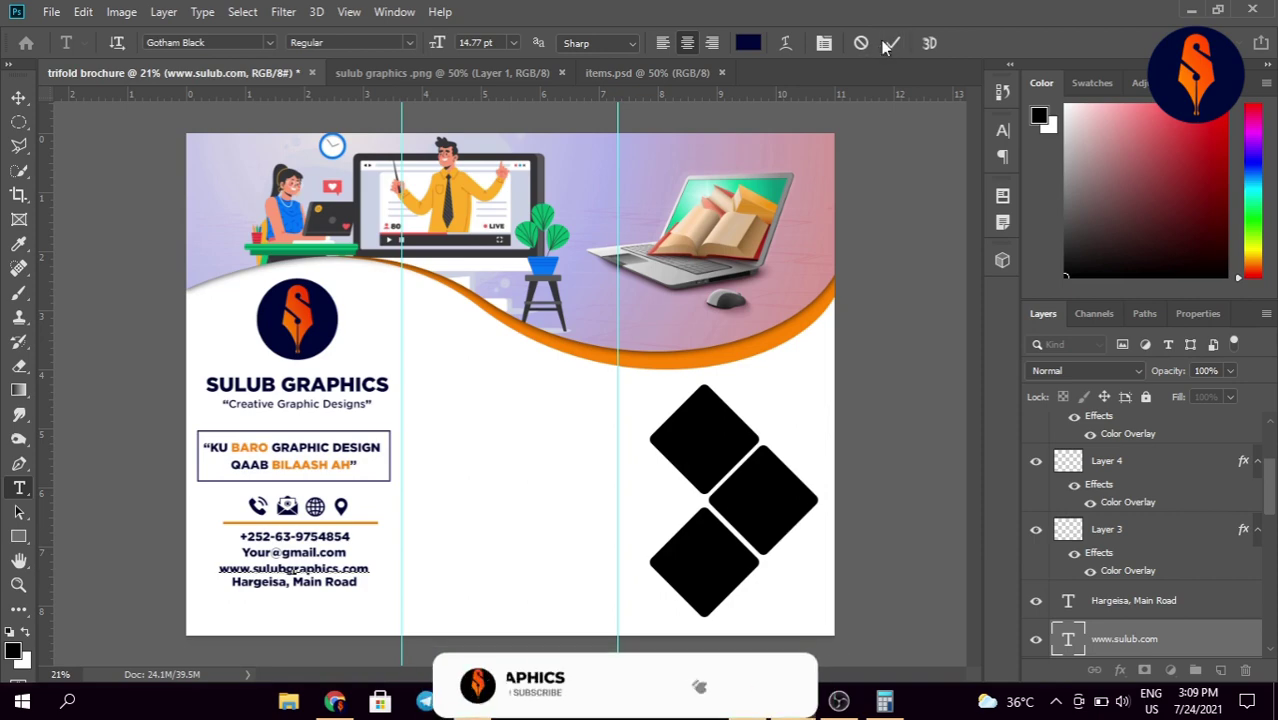
- Lengthen the e-mail line's placeholder address by inserting extra text
{"action": "left_click", "coordinate": [295, 552], "text": "ctrl"}
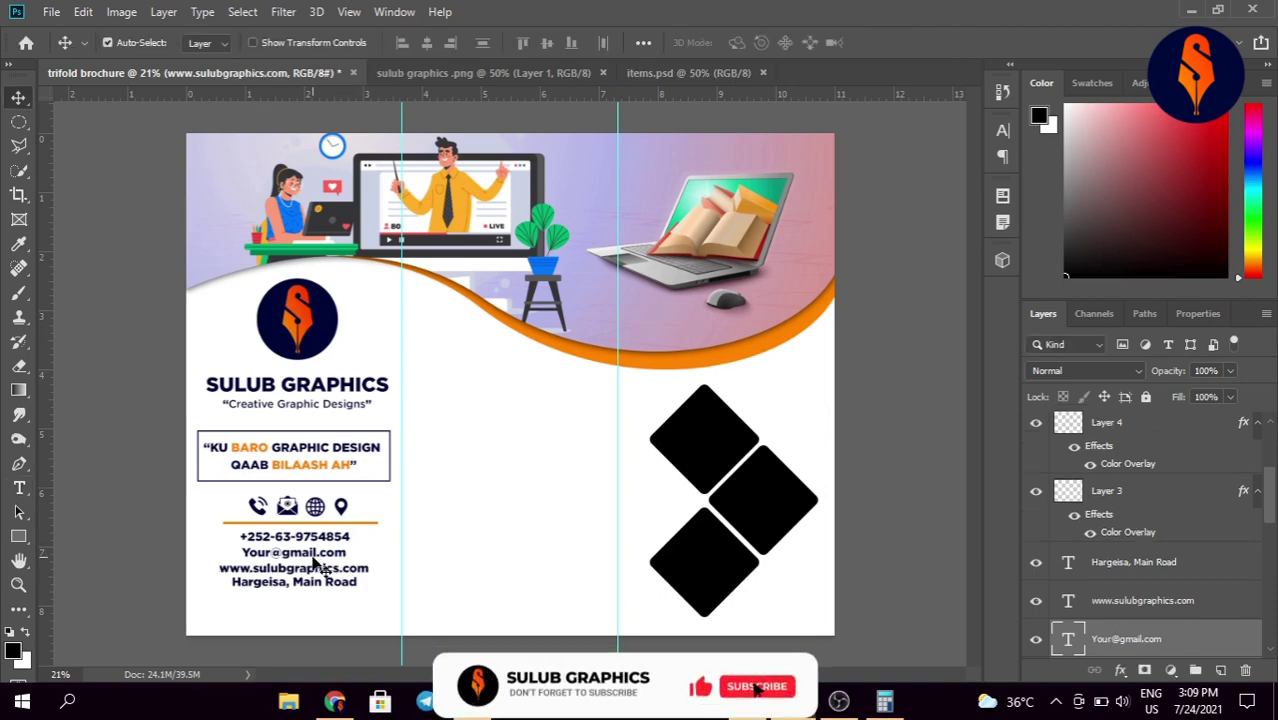
{"action": "left_click", "coordinate": [272, 552]}
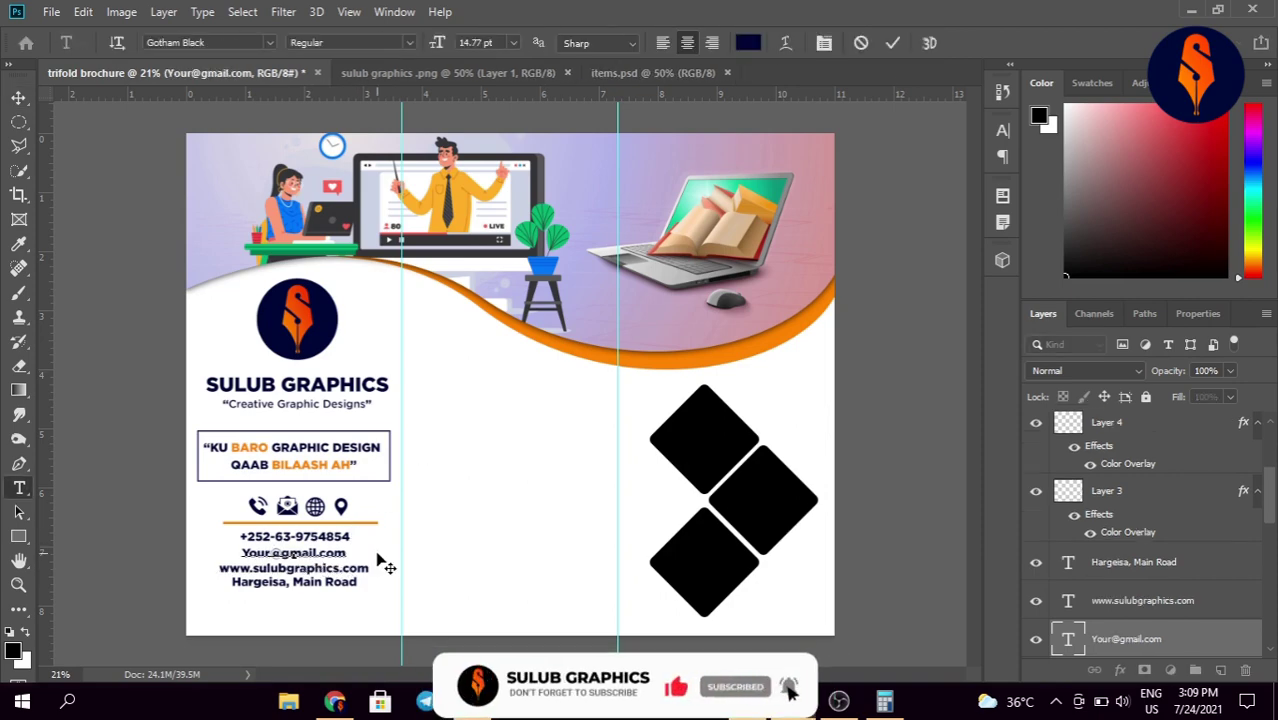
{"action": "type", "text": "email"}
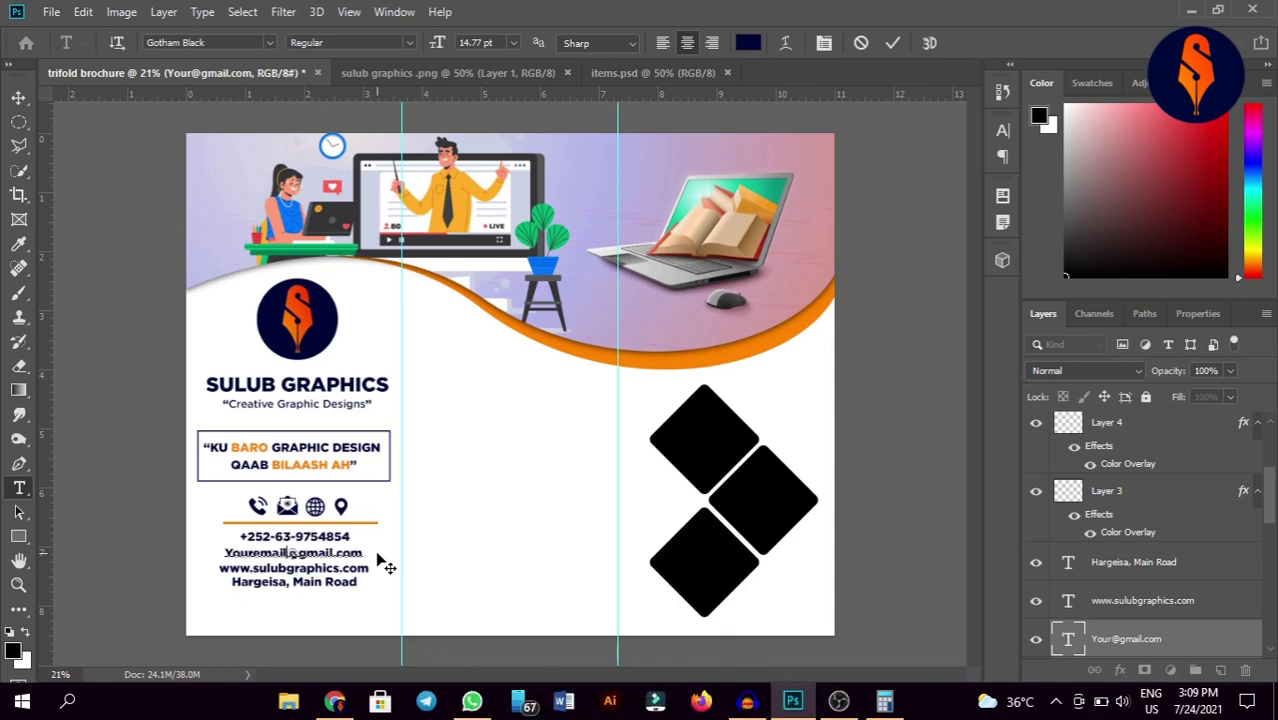
{"action": "left_click", "coordinate": [893, 43]}
{"action": "key", "text": "v"}
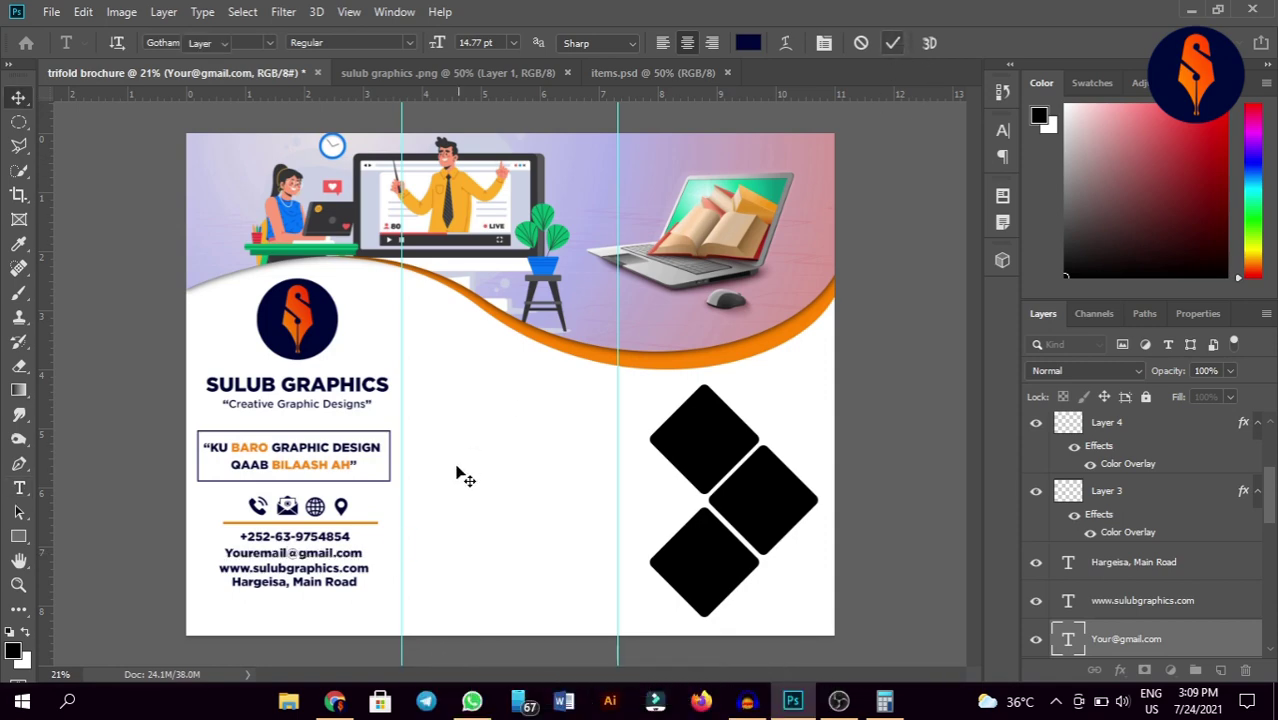
{"action": "left_click", "coordinate": [334, 570]}
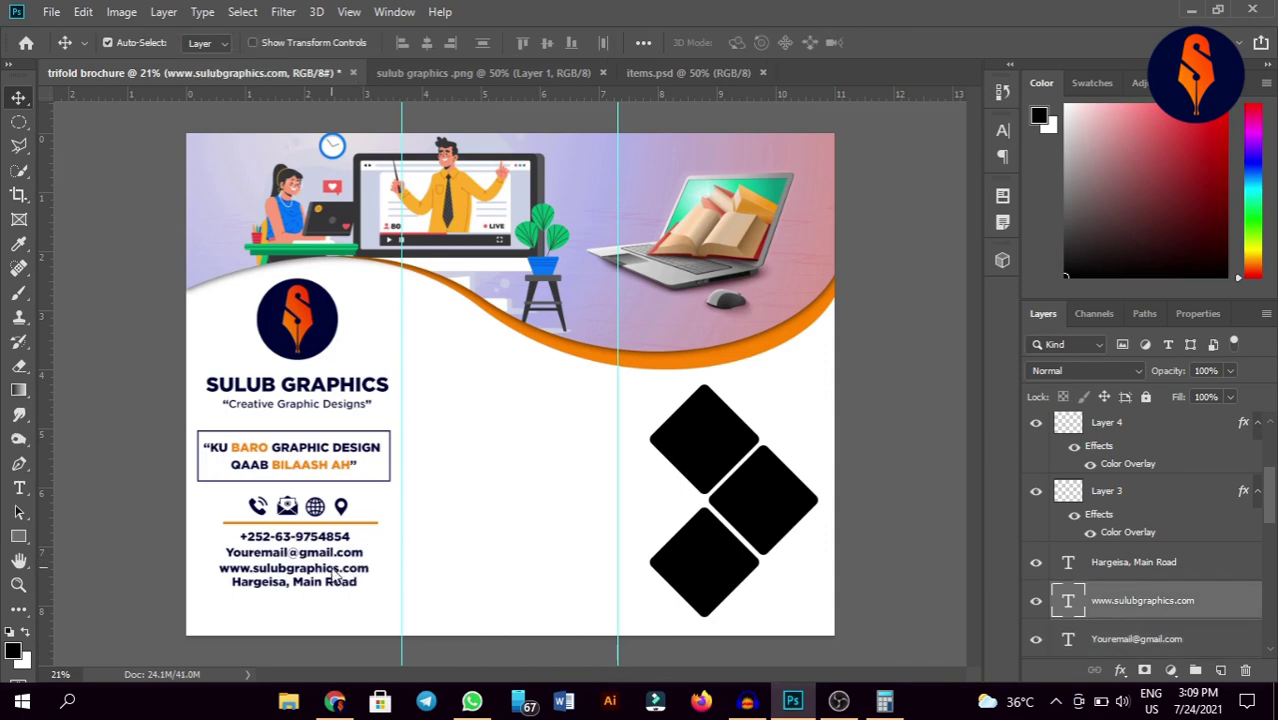
{"action": "left_click", "coordinate": [337, 605]}
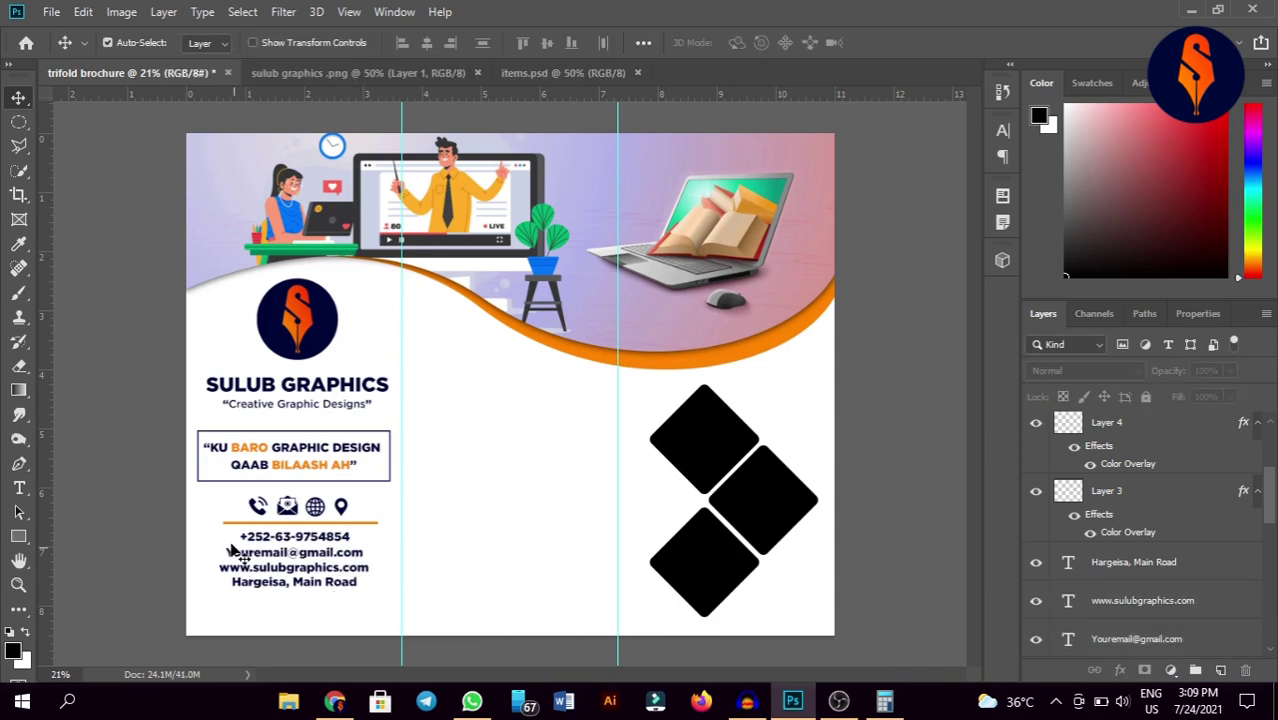
- Marquee-select the icons, orange line and four text lines and move them slightly down
{"action": "mouse_move", "coordinate": [205, 513]}
{"action": "left_mouse_down"}
{"action": "mouse_move", "coordinate": [355, 592]}
{"action": "mouse_move", "coordinate": [333, 573]}
{"action": "left_mouse_up"}
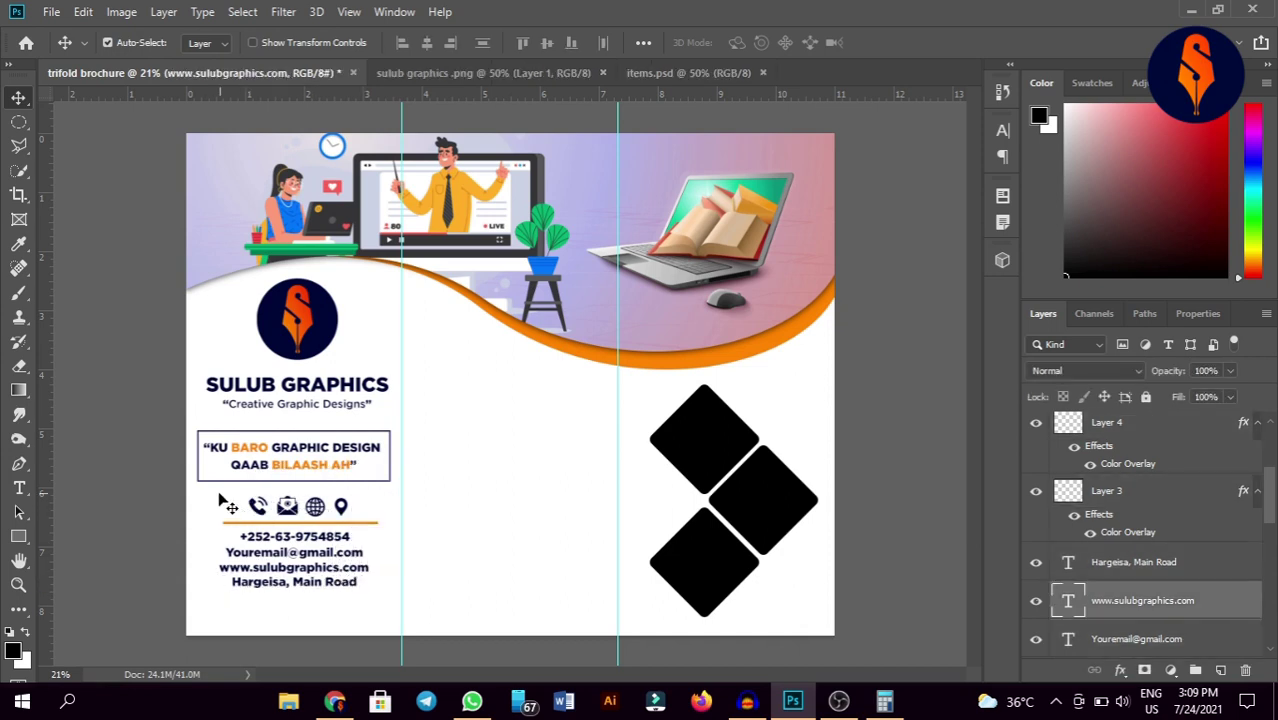
{"action": "left_click_drag", "start_coordinate": [220, 494], "coordinate": [365, 592]}
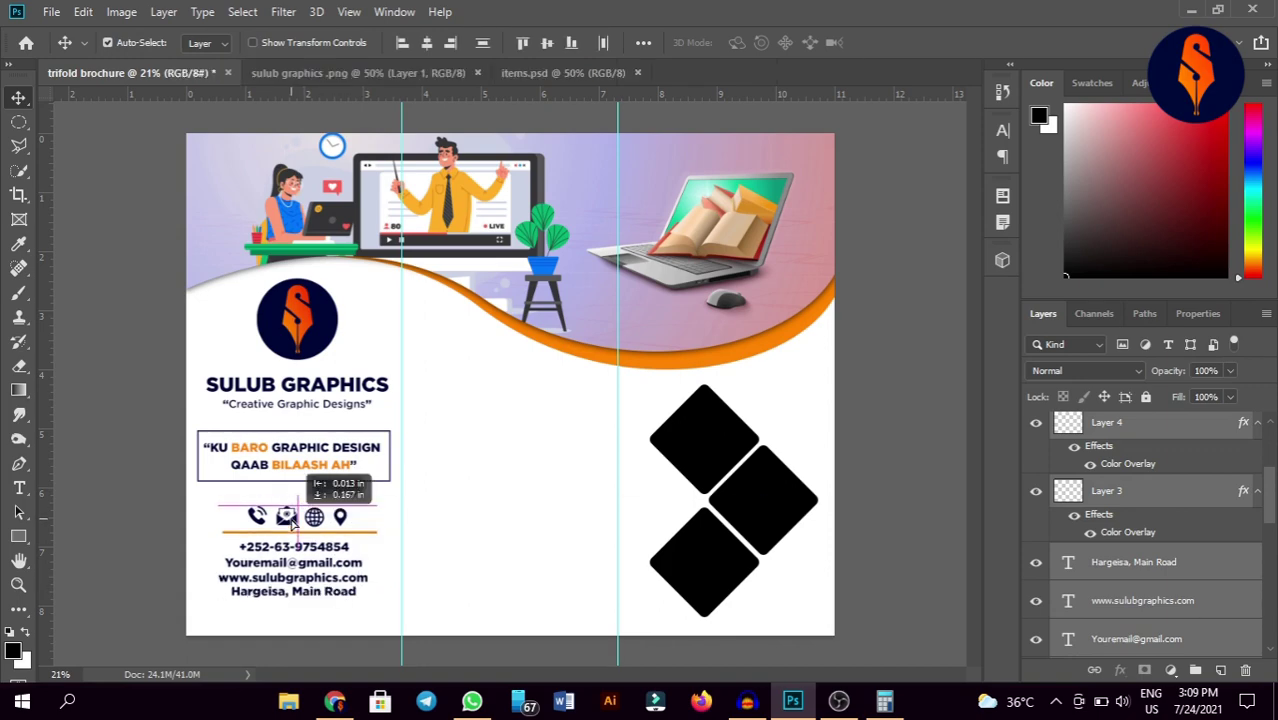
{"action": "left_click_drag", "start_coordinate": [292, 511], "coordinate": [285, 520]}
{"action": "left_click", "coordinate": [503, 538]}
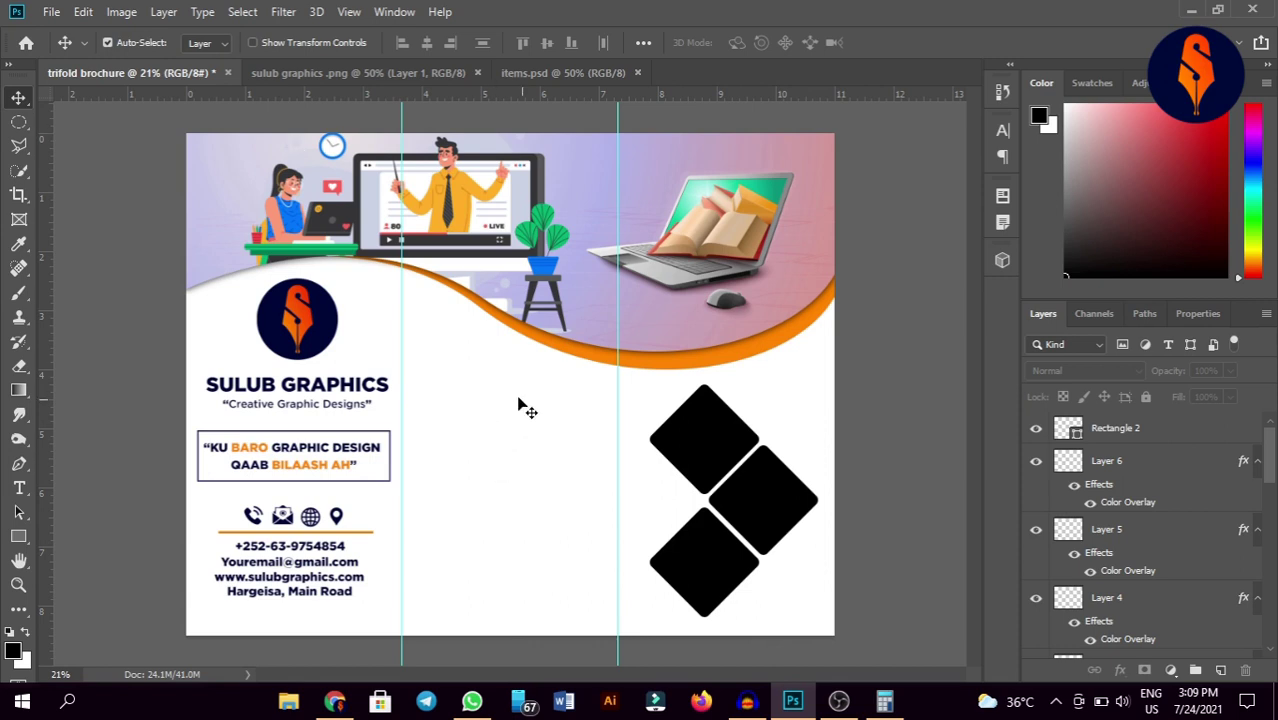
- Draw a black 962 × 120 px bar on the middle panel, level with the SULUB GRAPHICS heading
{"action": "left_click", "coordinate": [18, 536]}
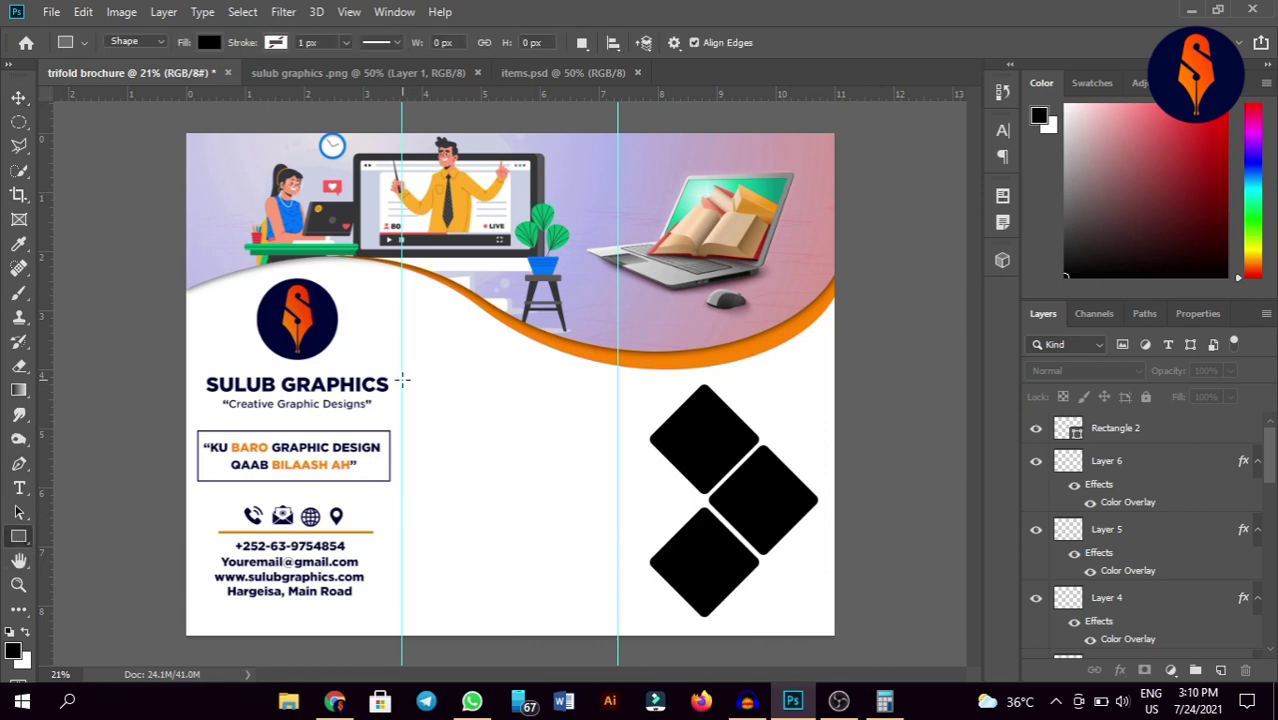
{"action": "left_click_drag", "start_coordinate": [402, 379], "coordinate": [590, 402]}
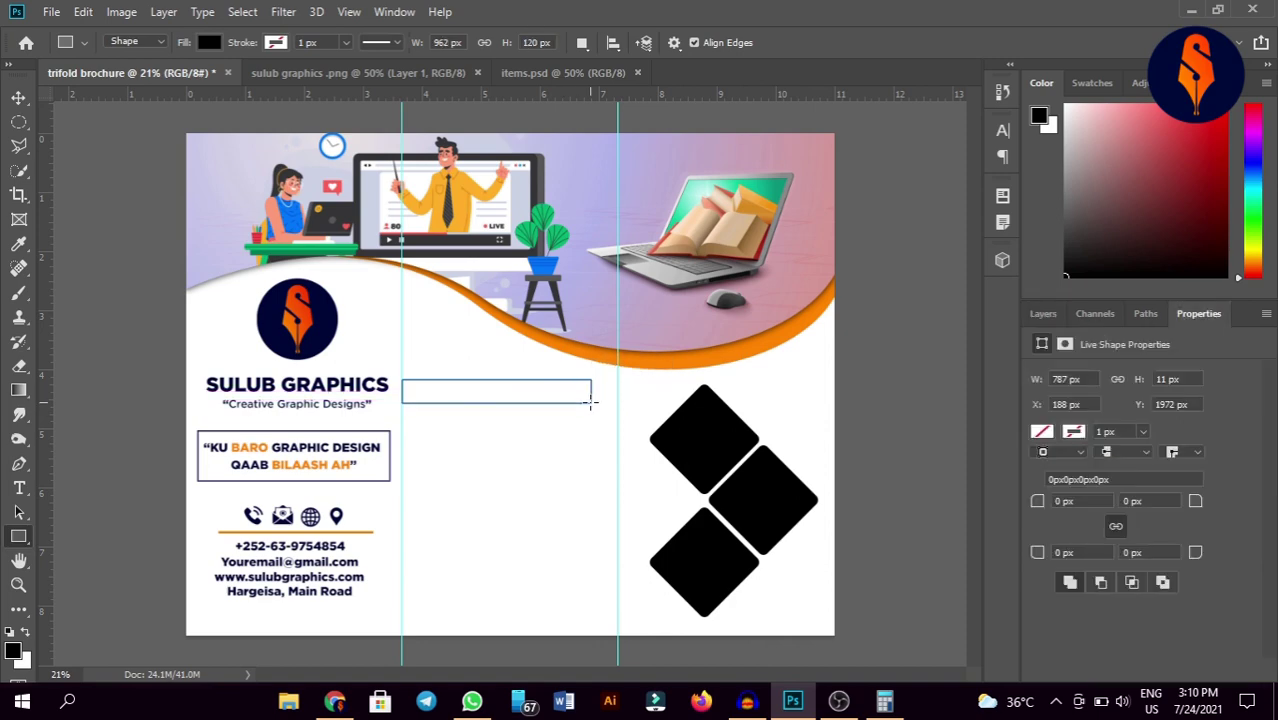
{"action": "left_click", "coordinate": [19, 97]}
{"action": "mouse_move", "coordinate": [490, 391]}
{"action": "left_mouse_down"}
{"action": "mouse_move", "coordinate": [508, 411]}
{"action": "mouse_move", "coordinate": [492, 408]}
{"action": "left_mouse_up"}
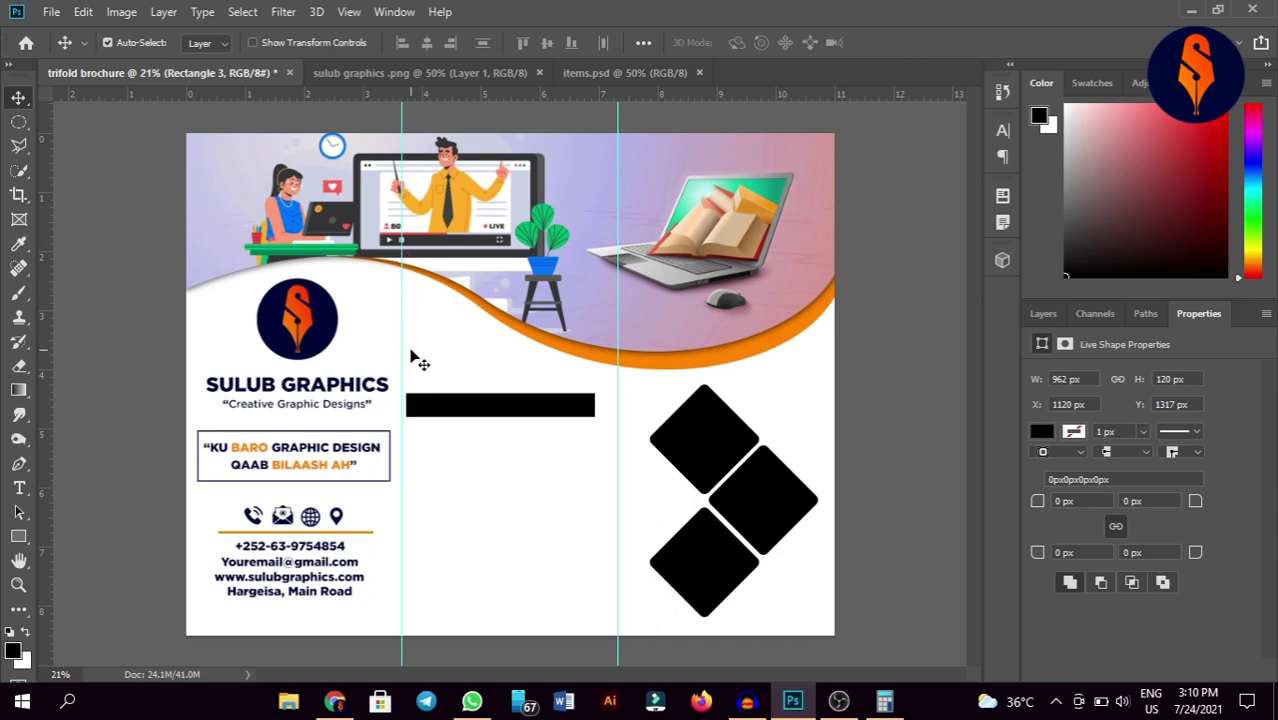
- Stretch the middle panel's black bar down to make it slightly taller
{"action": "left_click", "coordinate": [472, 458]}
{"action": "left_click", "coordinate": [498, 408]}
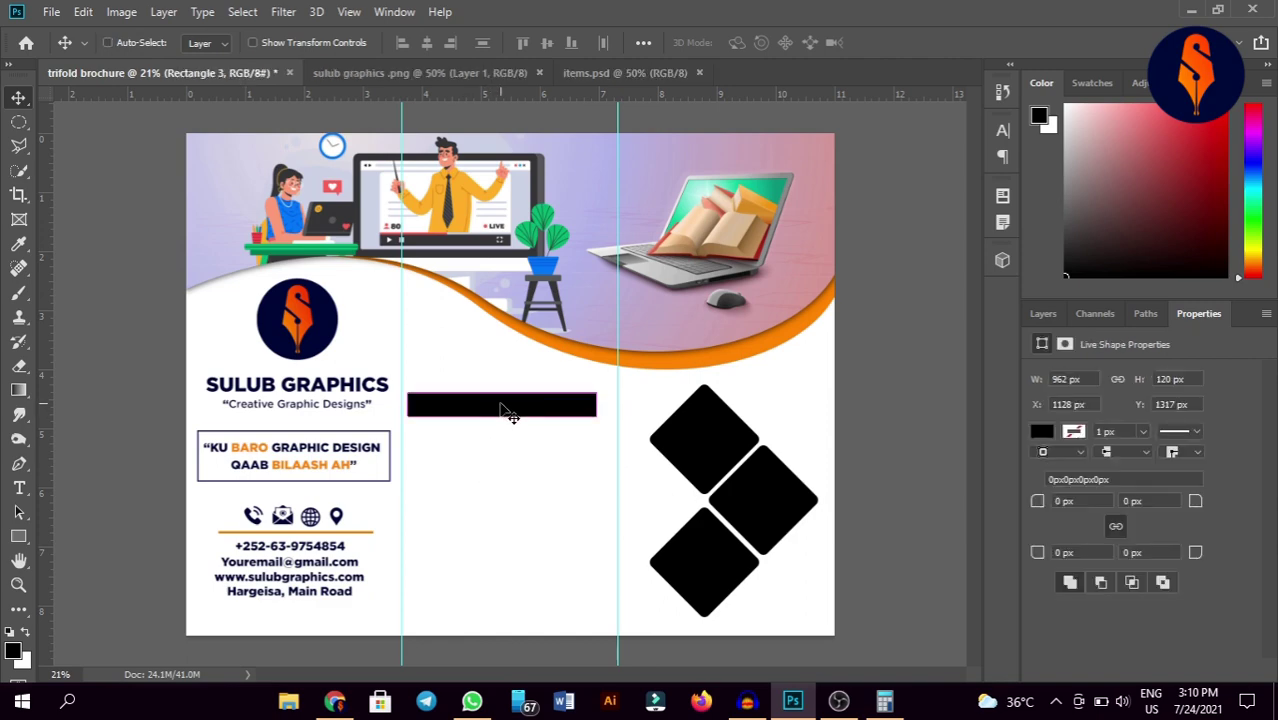
{"action": "key", "text": "ctrl+t"}
{"action": "left_click_drag", "start_coordinate": [502, 416], "coordinate": [502, 421]}
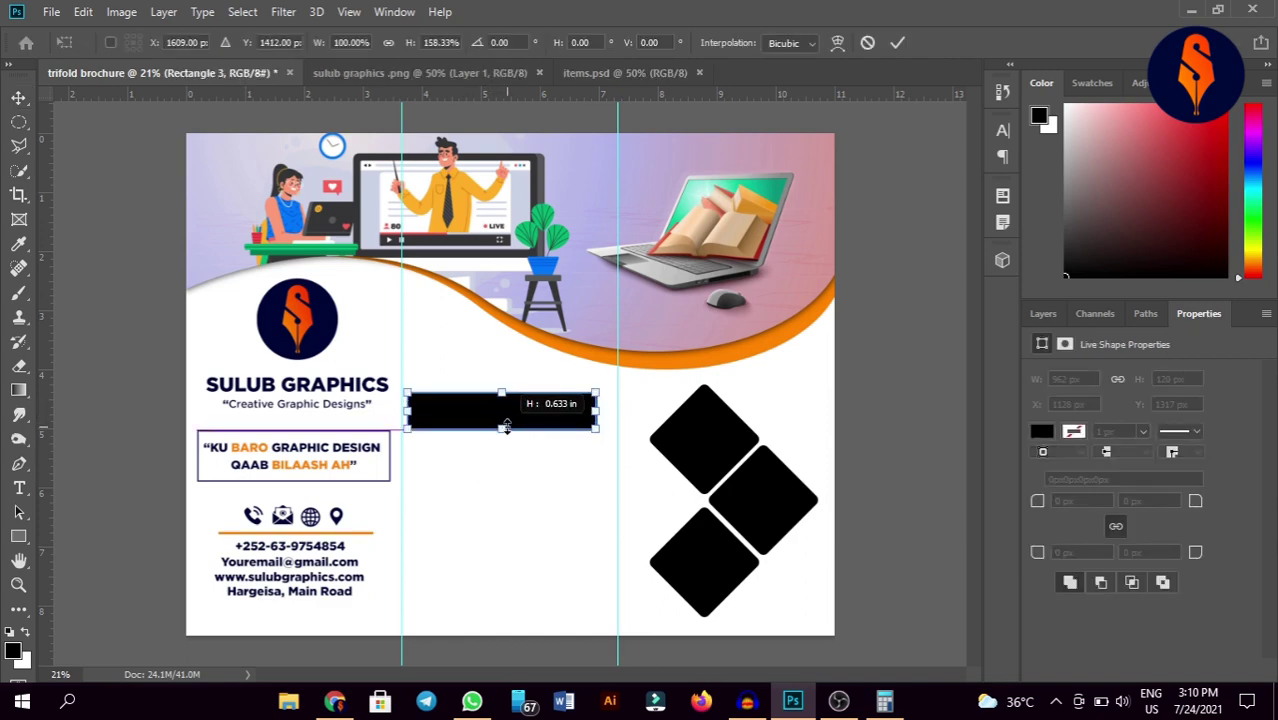
{"action": "left_click", "coordinate": [898, 47]}
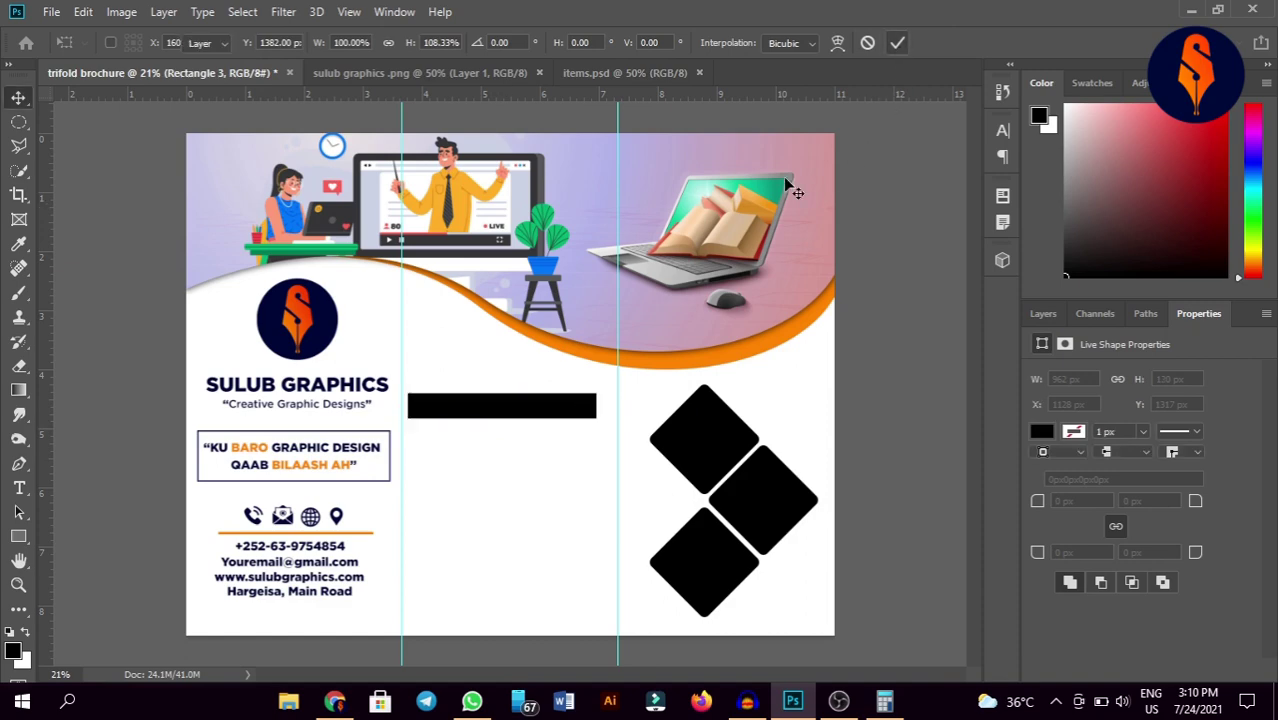
{"action": "left_click", "coordinate": [442, 508]}
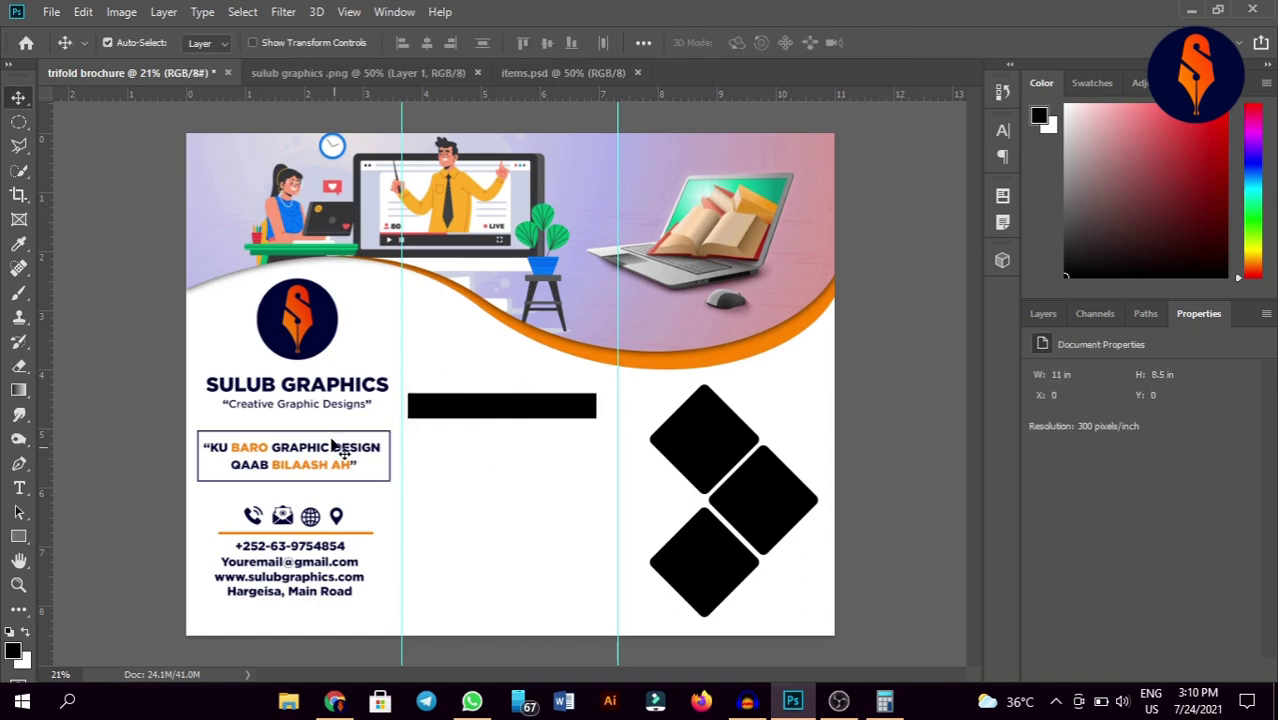
- Duplicate the SULUB GRAPHICS heading, retype it as ADOBE PHOTOSHOP, and place it on the black bar
{"action": "left_click", "coordinate": [322, 388], "text": "ctrl"}
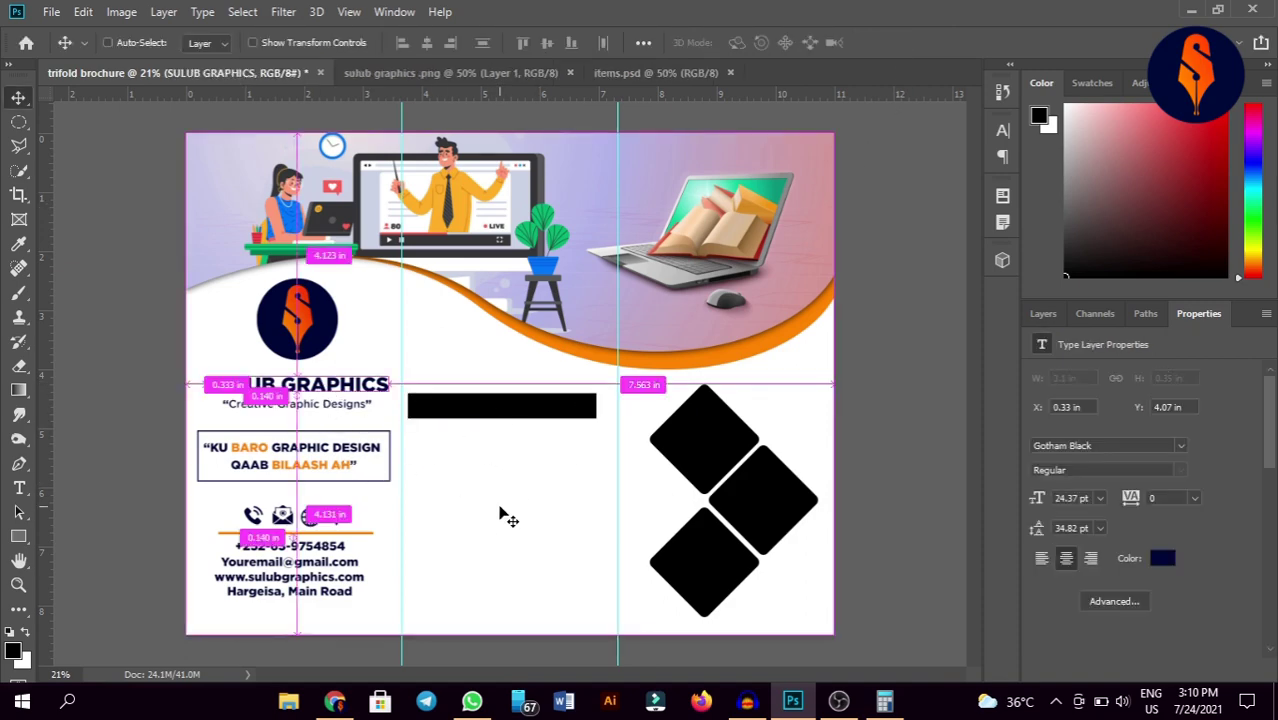
{"action": "key", "text": "ctrl+j"}
{"action": "left_click_drag", "start_coordinate": [347, 390], "coordinate": [542, 480]}
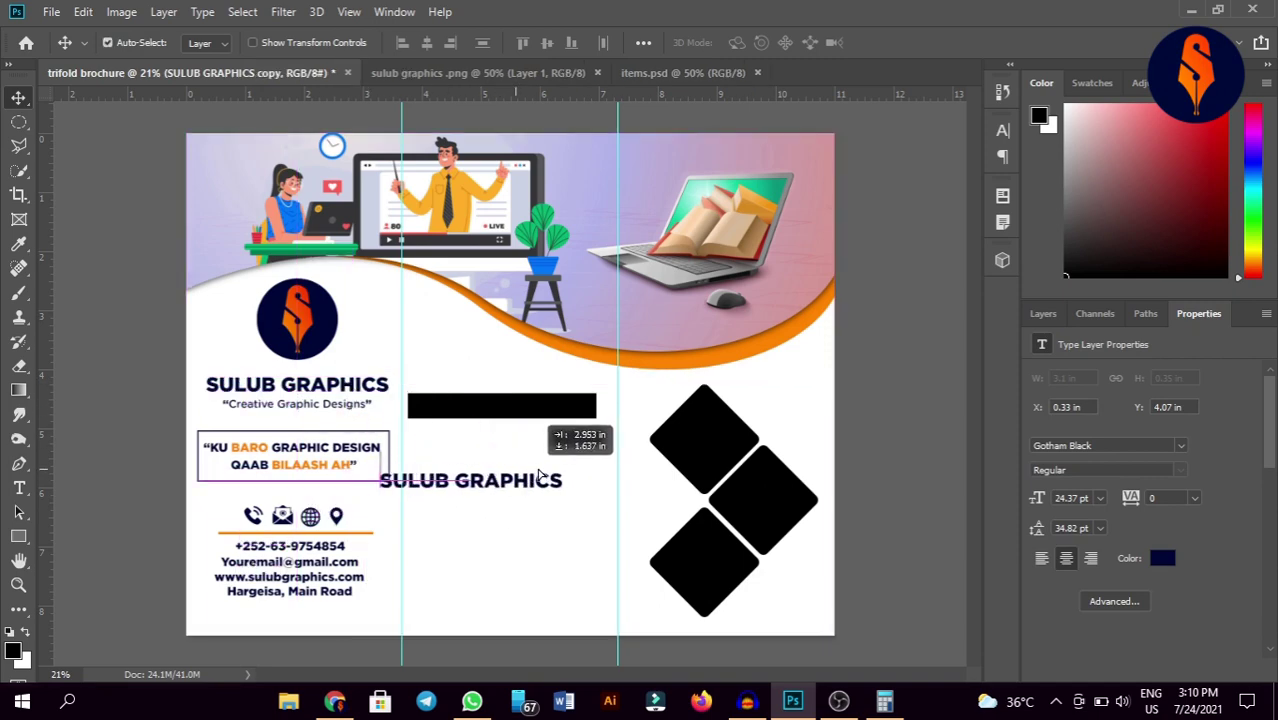
{"action": "key", "text": "t"}
{"action": "triple_click", "coordinate": [537, 472]}
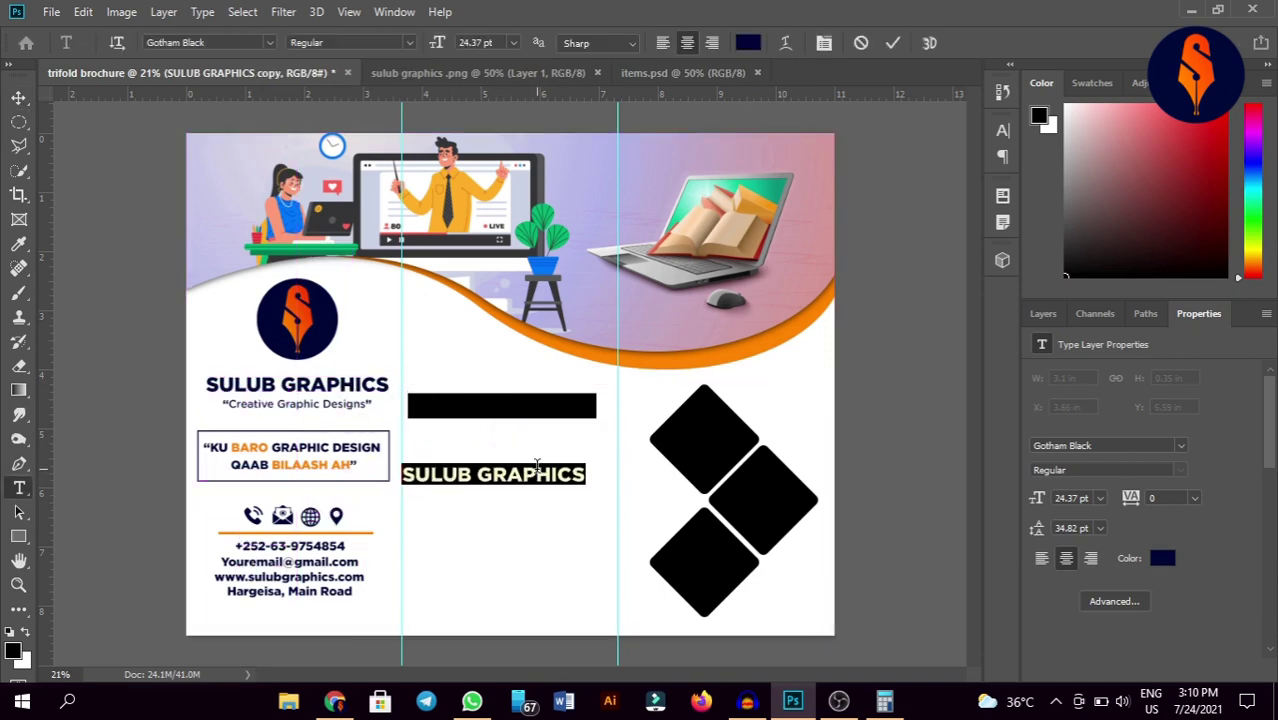
{"action": "key", "text": "BackSpace"}
{"action": "type", "text": "A"}
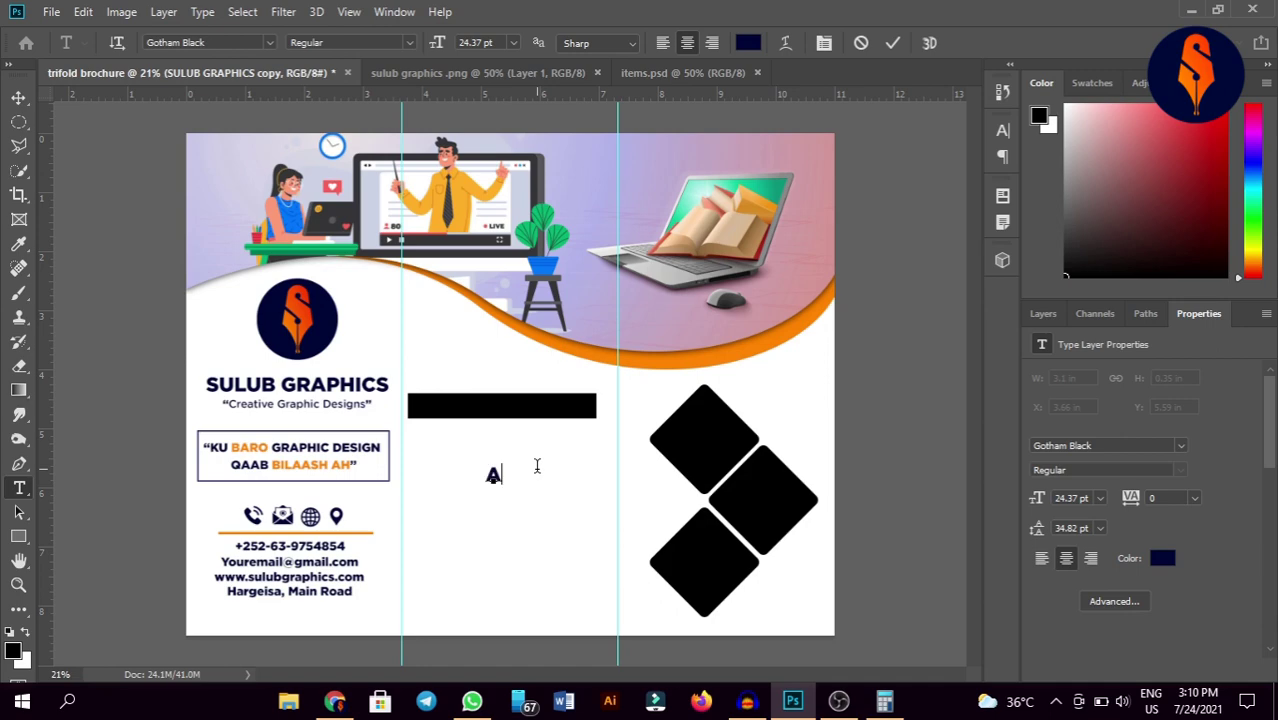
{"action": "type", "text": "do"}
{"action": "key", "text": "BackSpace"}
{"action": "key", "text": "BackSpace"}
{"action": "type", "text": "DOBE PH"}
{"action": "type", "text": "OTOSHOP"}
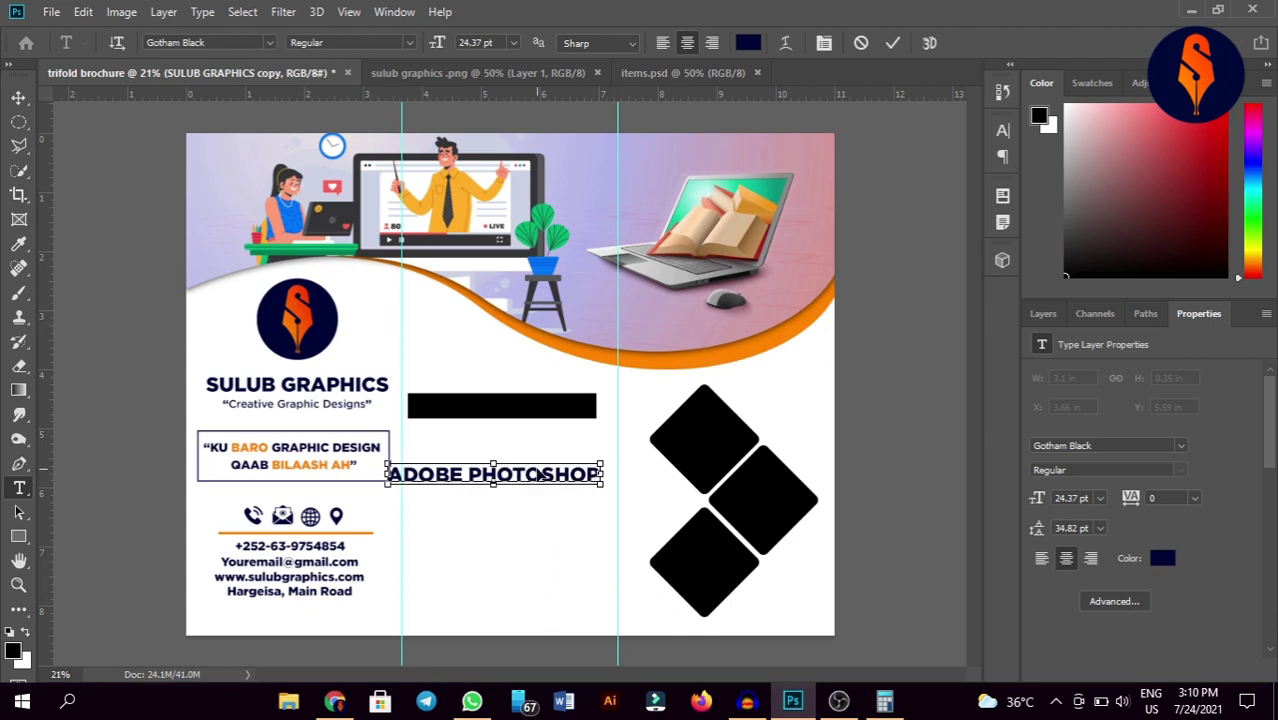
{"action": "left_click_drag", "start_coordinate": [548, 530], "coordinate": [556, 456]}
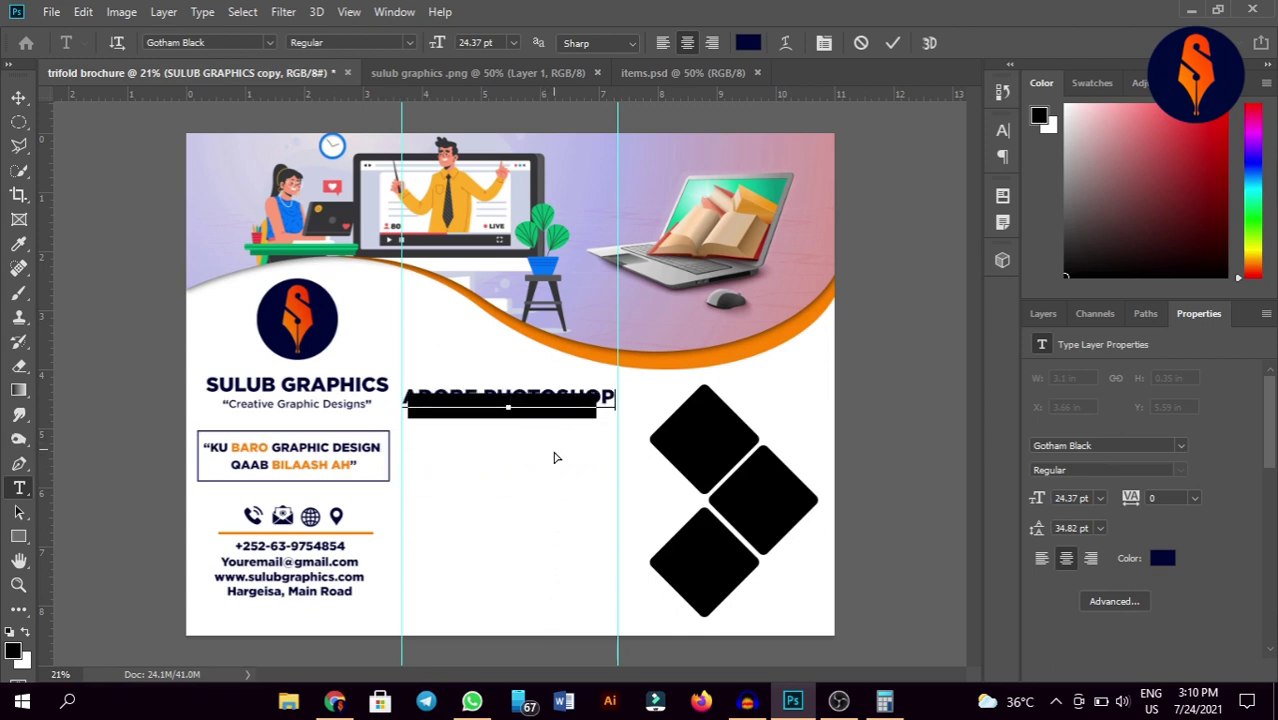
- Move the ADOBE PHOTOSHOP layer above Rectangle 3 in the layer stack
{"action": "left_click", "coordinate": [1046, 314]}
{"action": "scroll", "coordinate": [1200, 612], "scroll_direction": "down", "scroll_amount": 2}
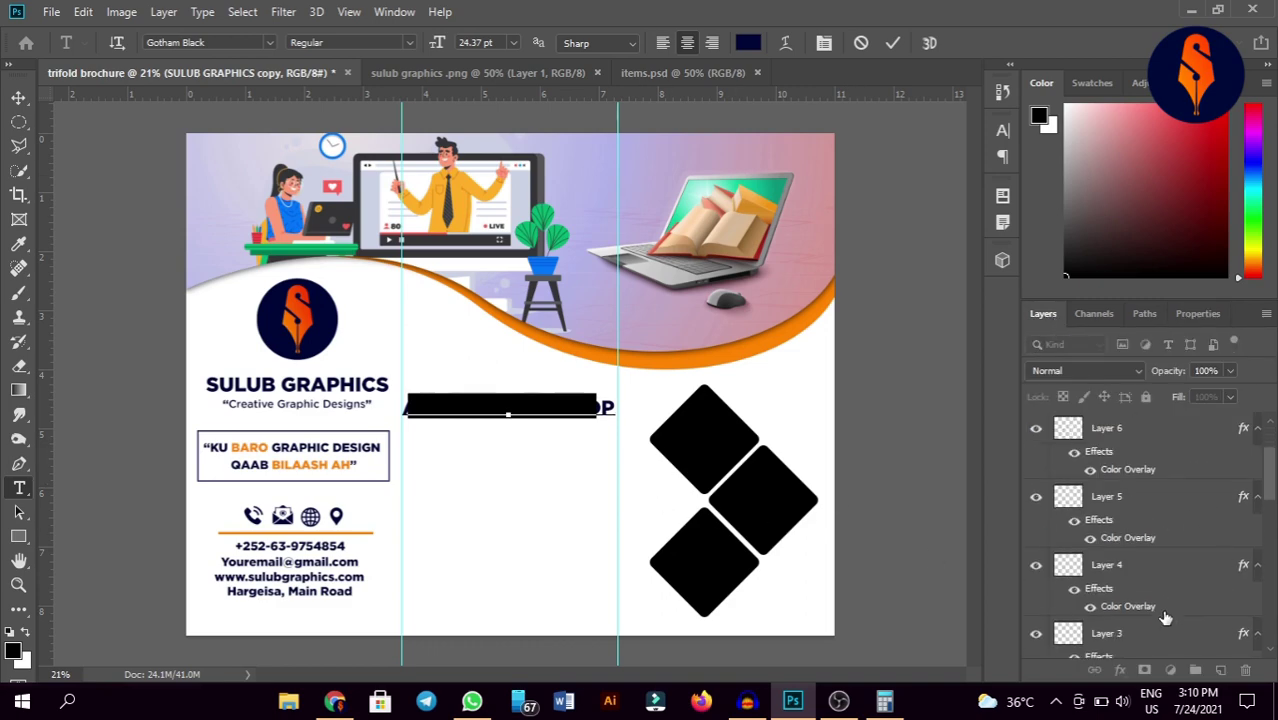
{"action": "scroll", "coordinate": [1167, 615], "scroll_direction": "down", "scroll_amount": 2}
{"action": "scroll", "coordinate": [1158, 612], "scroll_direction": "down", "scroll_amount": 2}
{"action": "scroll", "coordinate": [1168, 610], "scroll_direction": "down", "scroll_amount": 2}
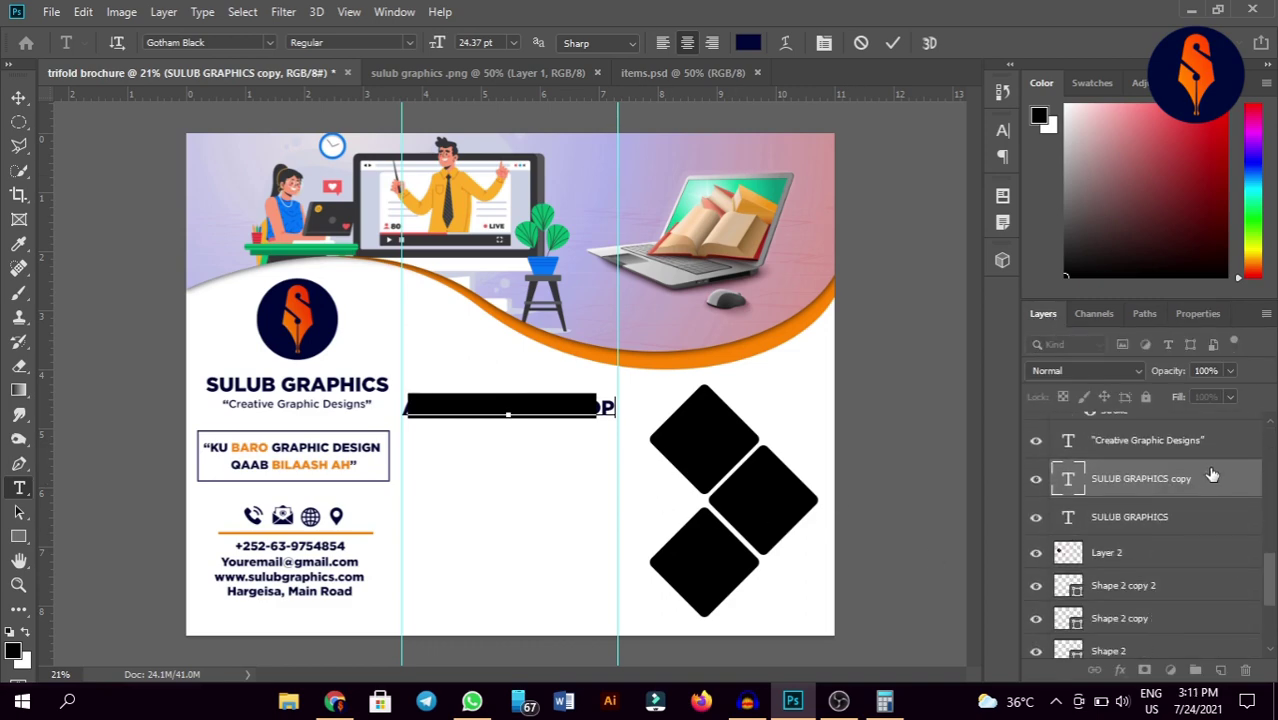
{"action": "mouse_move", "coordinate": [1212, 475]}
{"action": "left_mouse_down"}
{"action": "mouse_move", "coordinate": [1176, 336]}
{"action": "mouse_move", "coordinate": [1163, 425]}
{"action": "left_mouse_up"}
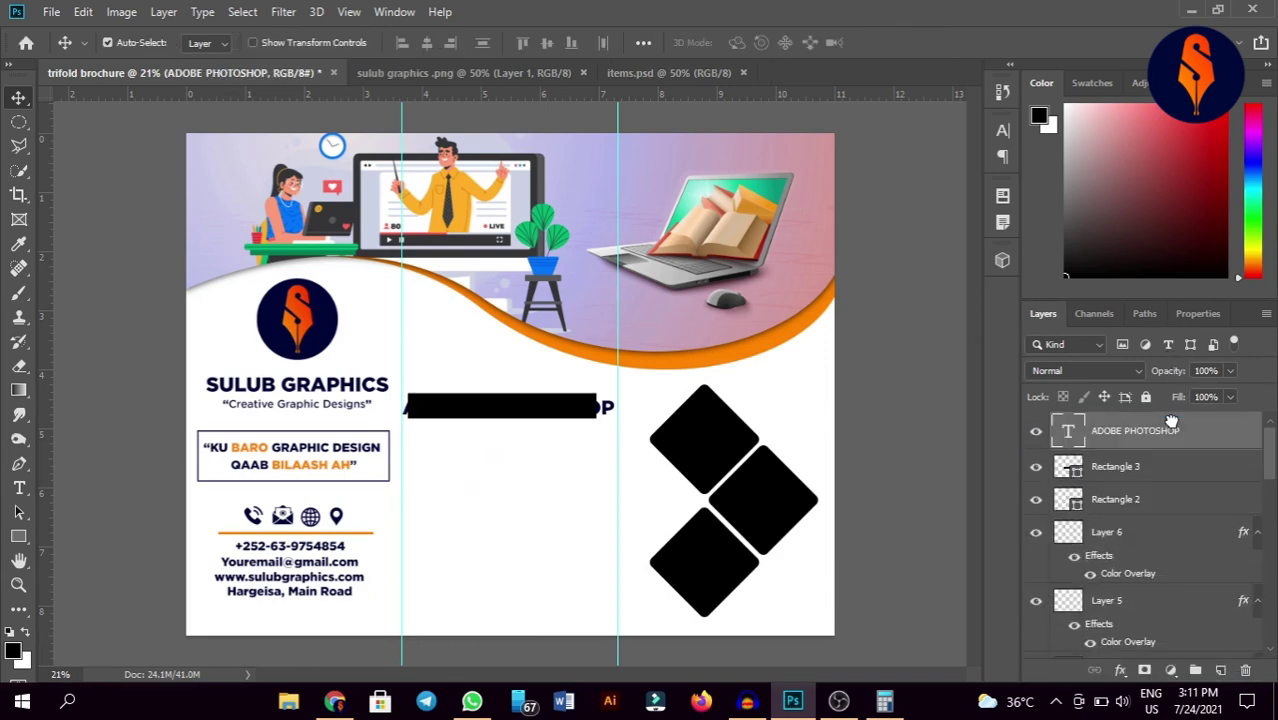
- Colour the ADOBE PHOTOSHOP text orange from the swoosh and narrow it to about 79%
{"action": "double_click", "coordinate": [539, 410]}
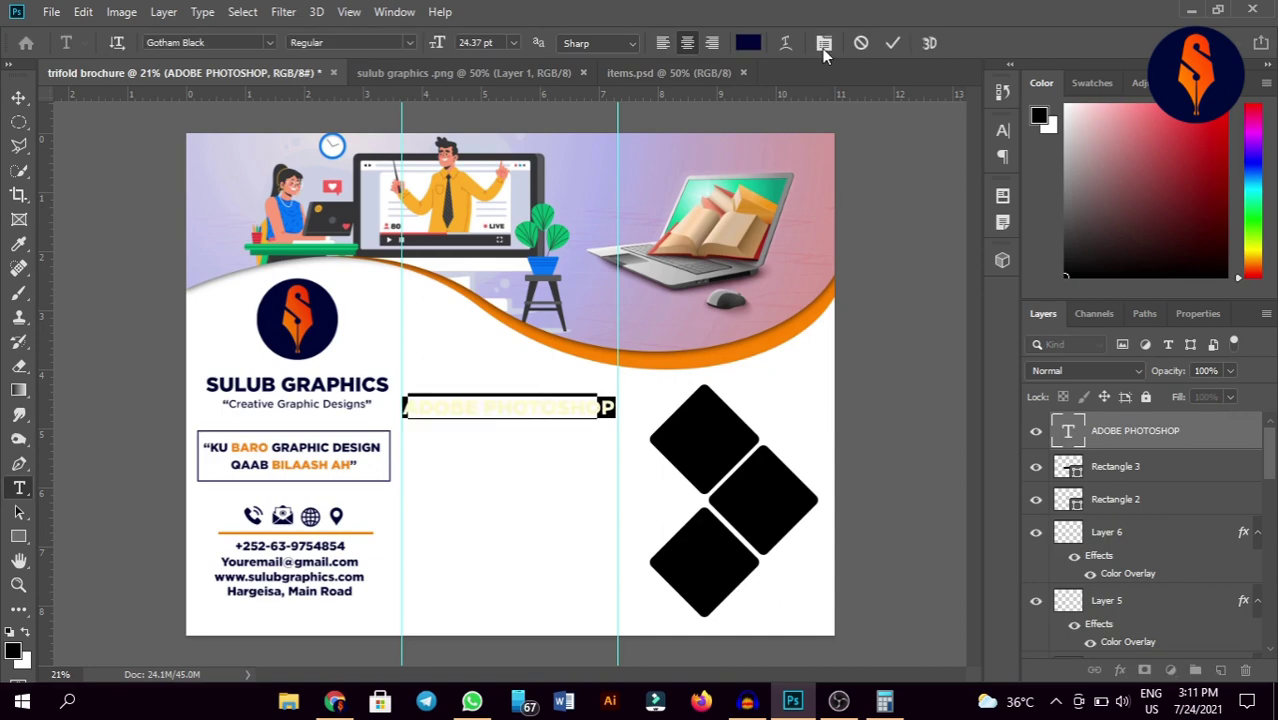
{"action": "left_click", "coordinate": [748, 42]}
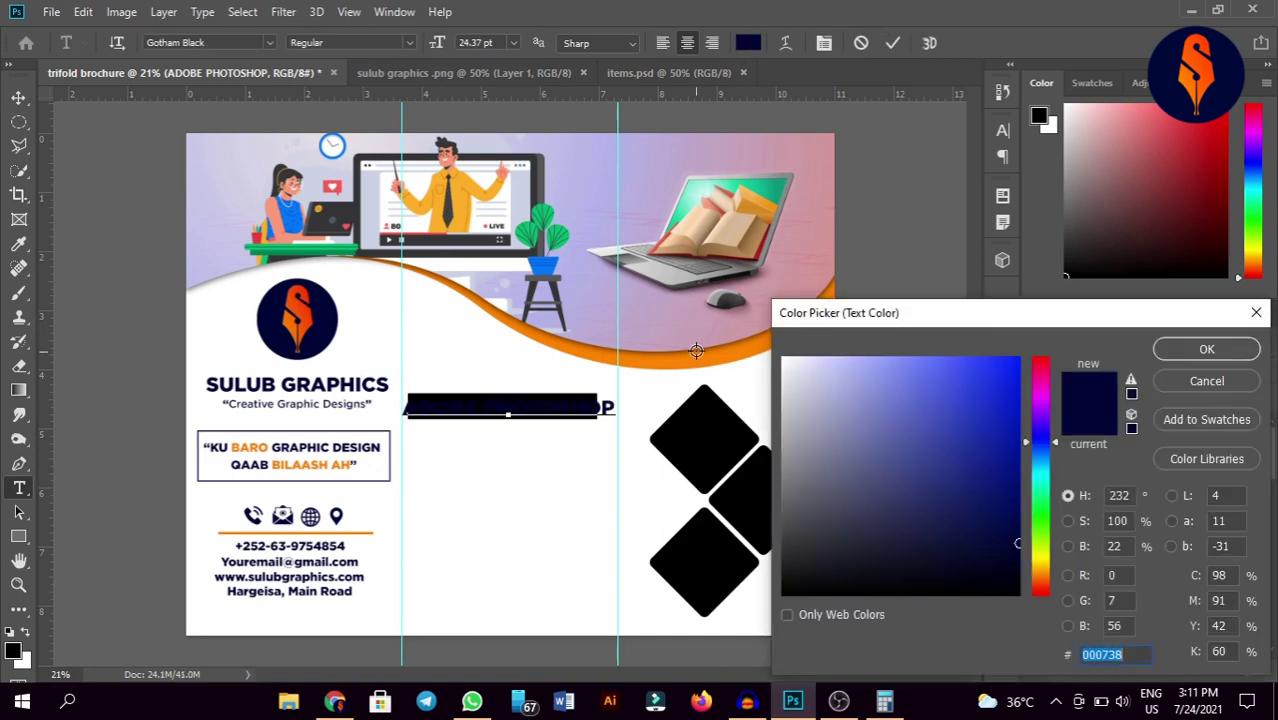
{"action": "left_click", "coordinate": [696, 357]}
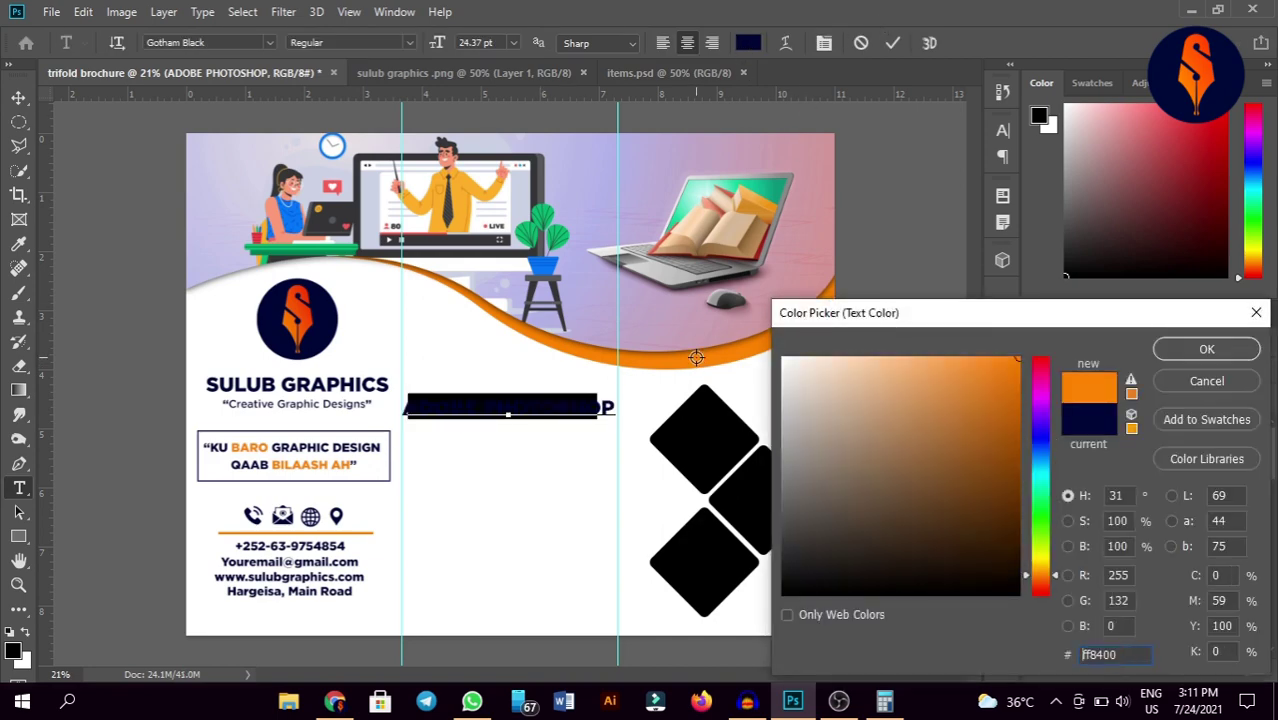
{"action": "left_click", "coordinate": [1247, 356]}
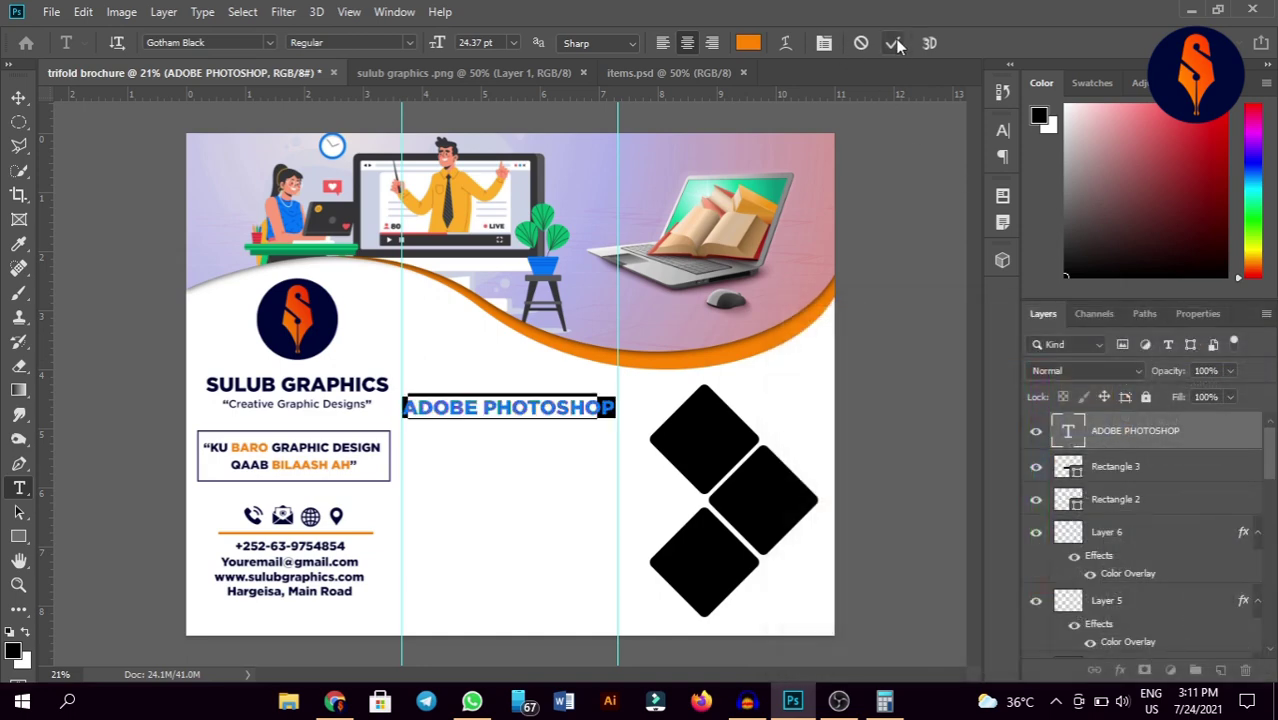
{"action": "key", "text": "ctrl+Return"}
{"action": "key", "text": "ctrl+t"}
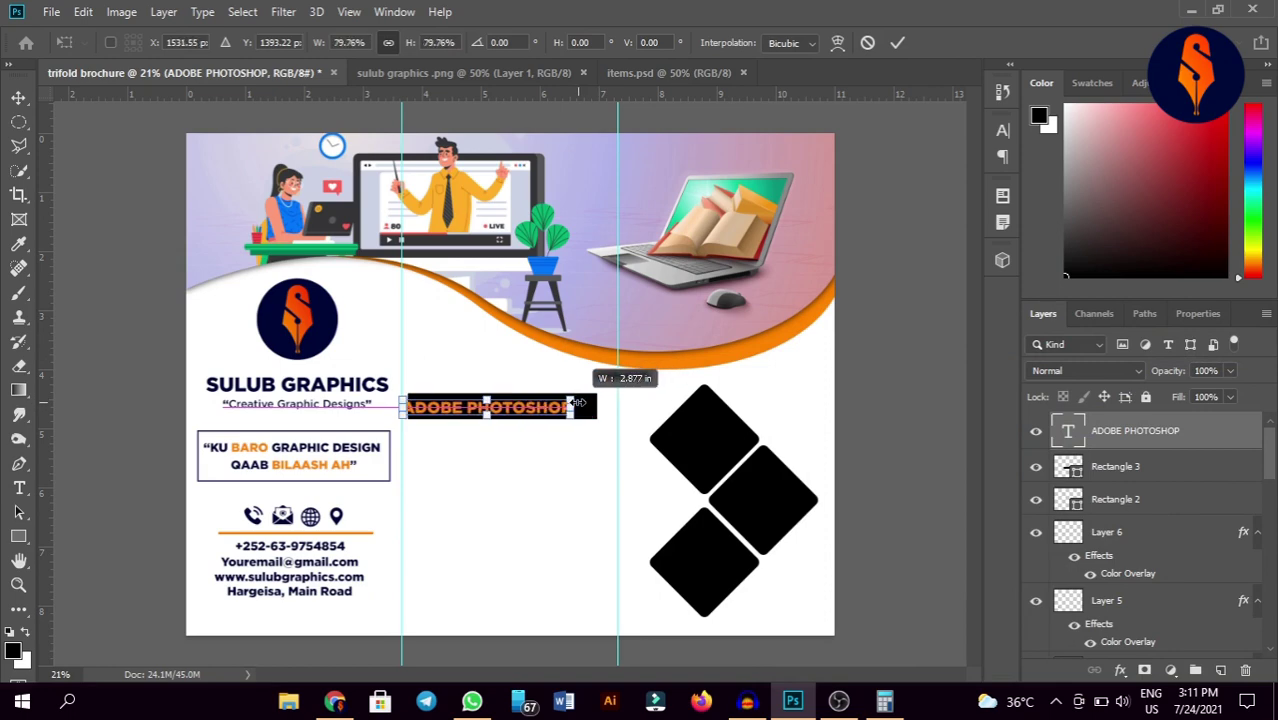
{"action": "left_click_drag", "start_coordinate": [621, 405], "coordinate": [547, 416]}
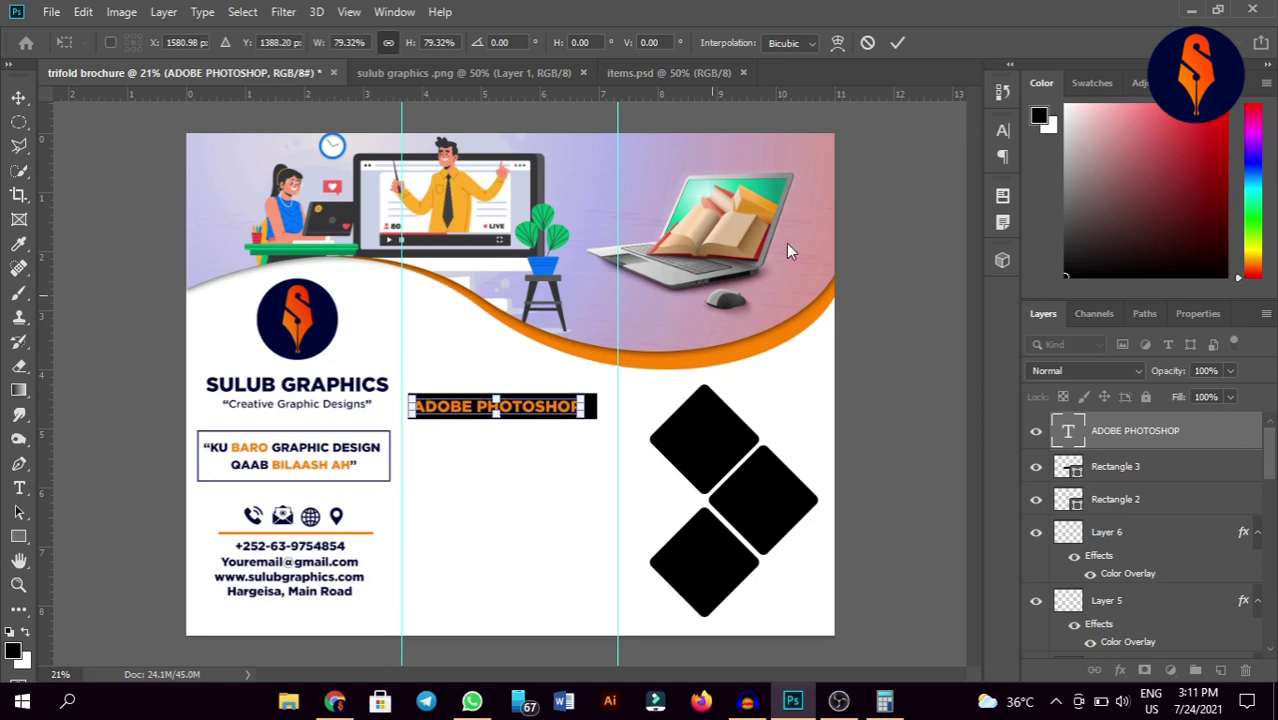
{"action": "left_click", "coordinate": [897, 43]}
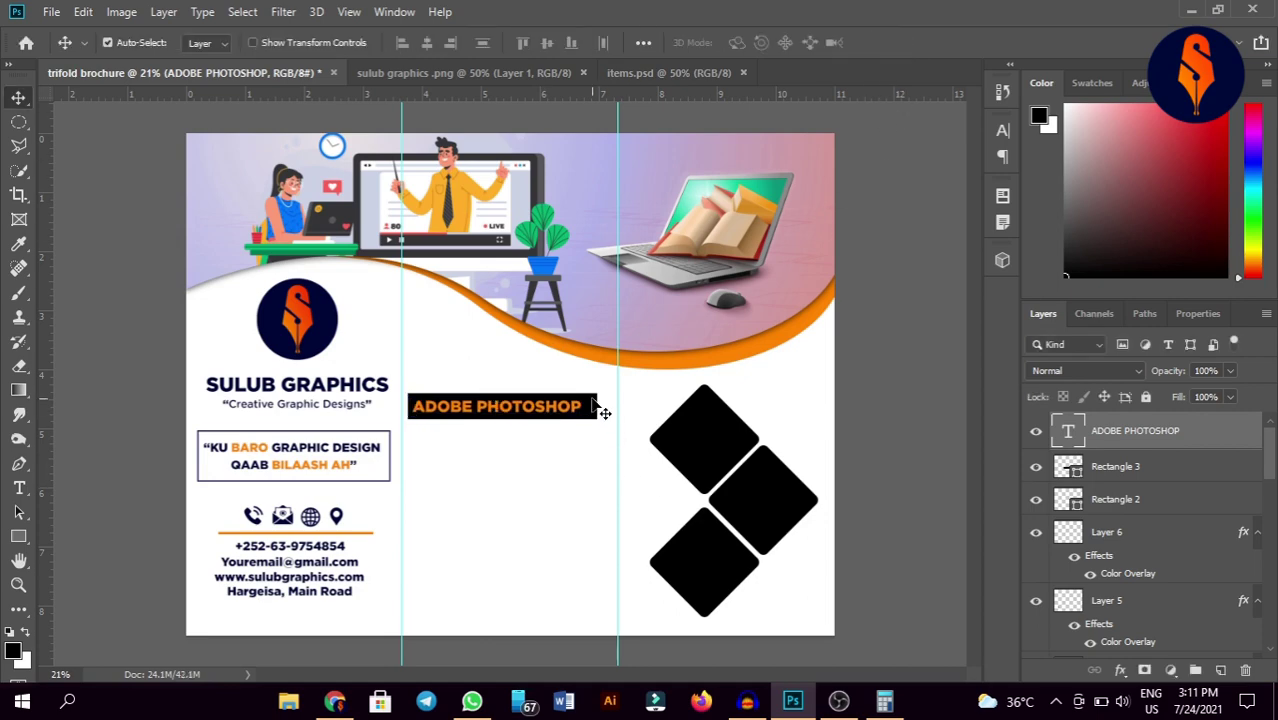
- Change the bar's fill to navy 000738 sampled from the logo
{"action": "left_click", "coordinate": [1110, 466]}
{"action": "double_click", "coordinate": [1066, 470]}
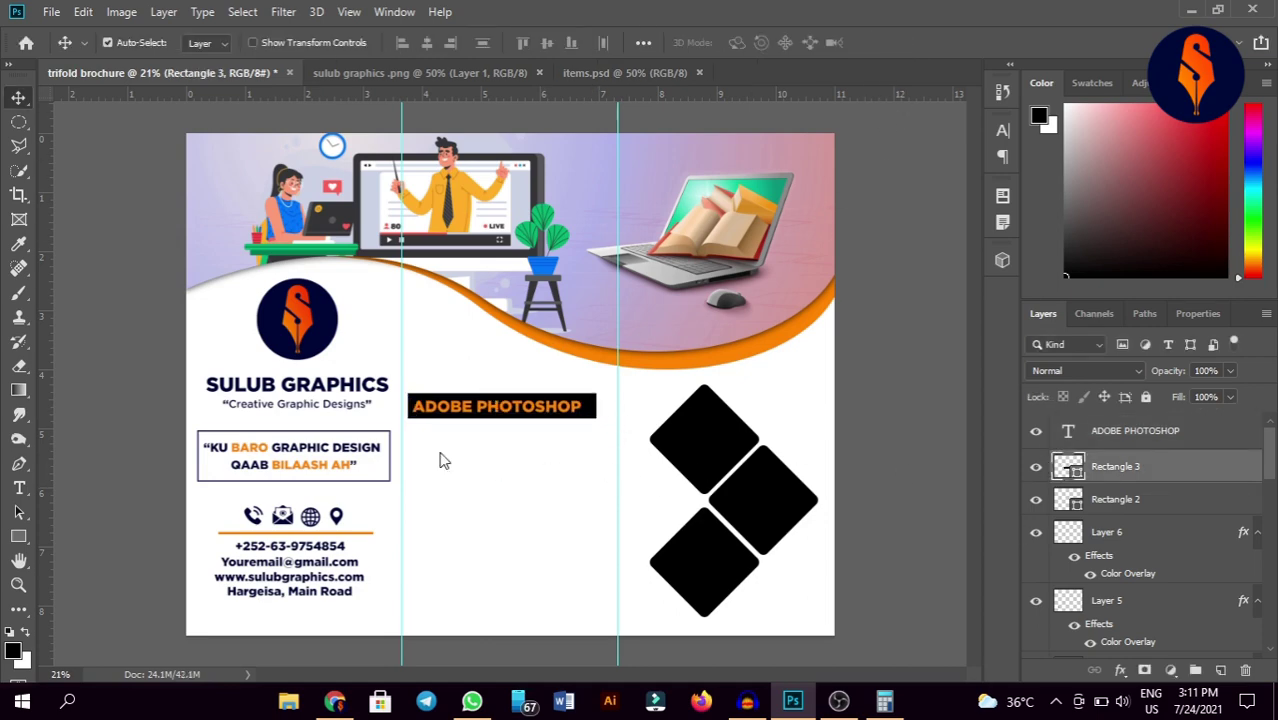
{"action": "left_click", "coordinate": [329, 326]}
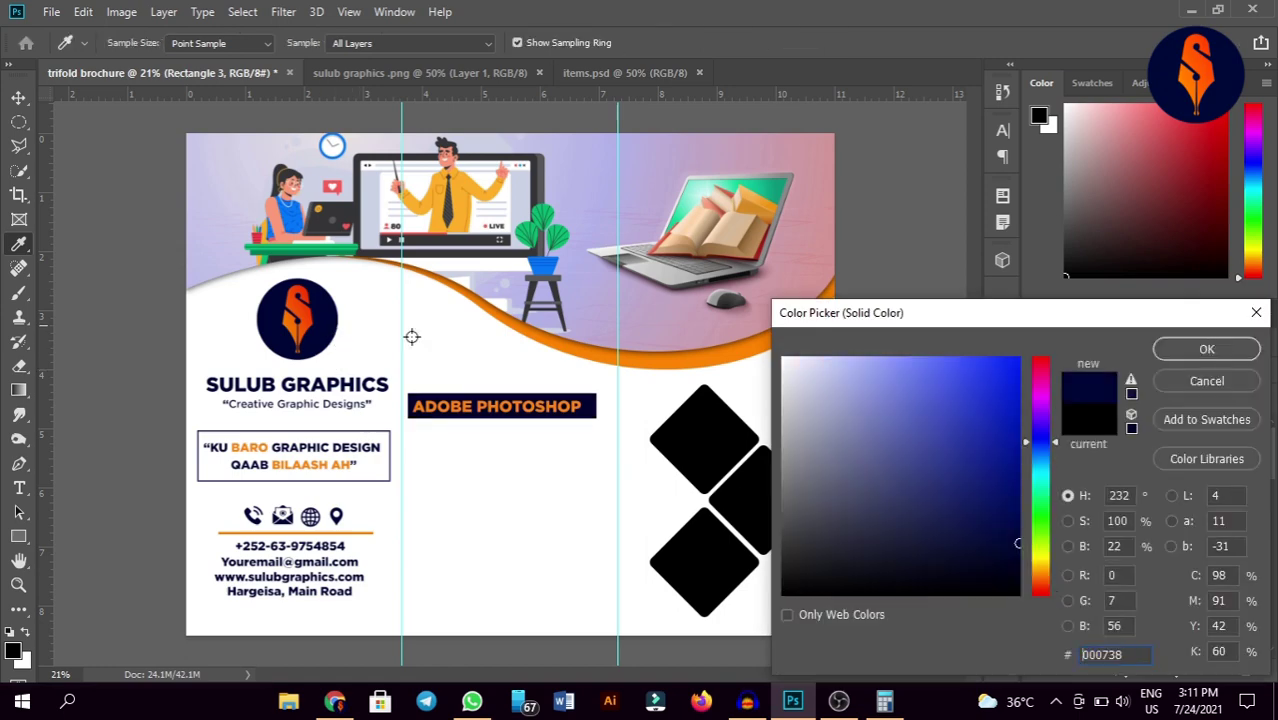
{"action": "left_click", "coordinate": [1190, 352]}
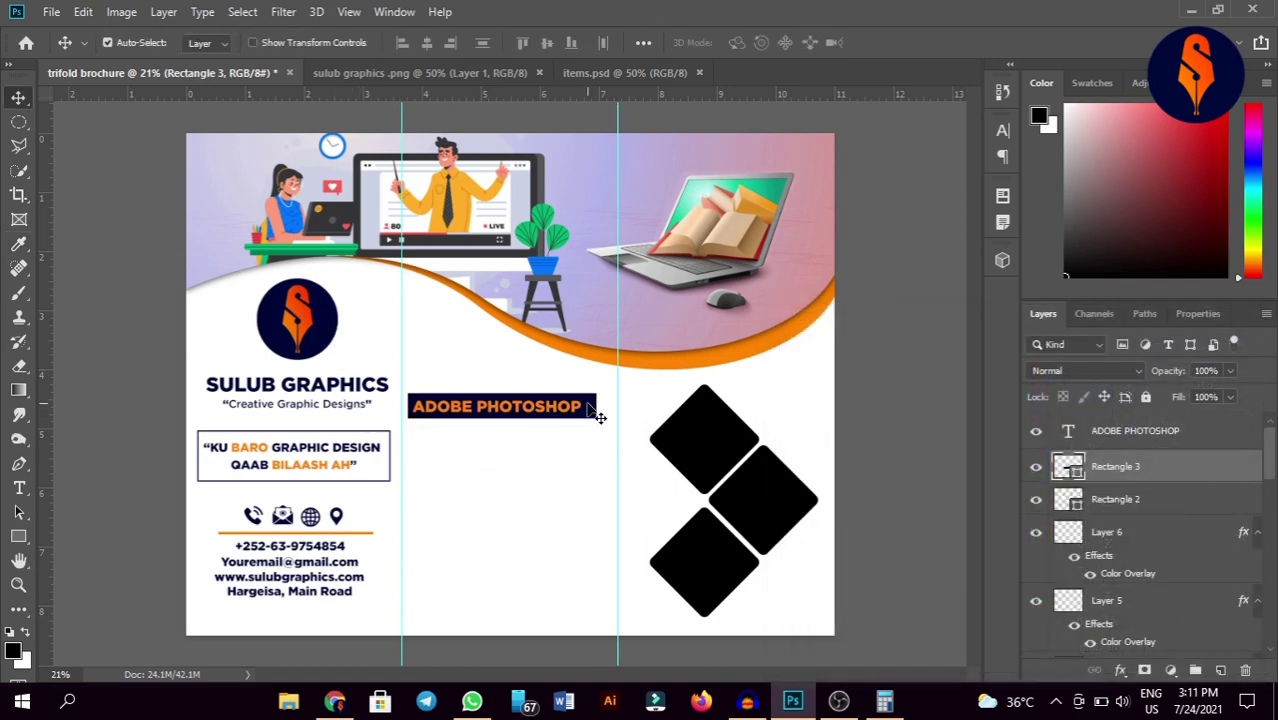
- Lock Layer 1 against edits
{"action": "left_click_drag", "start_coordinate": [480, 433], "coordinate": [462, 398]}
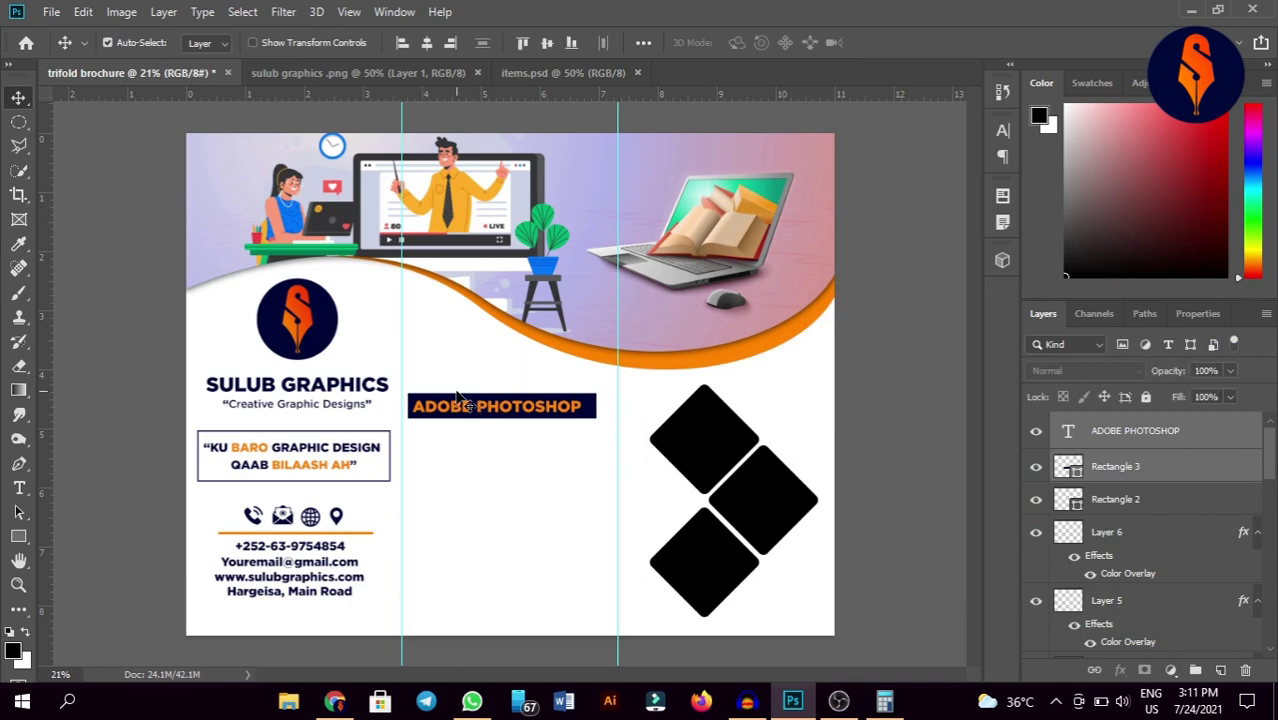
{"action": "left_click", "coordinate": [597, 459]}
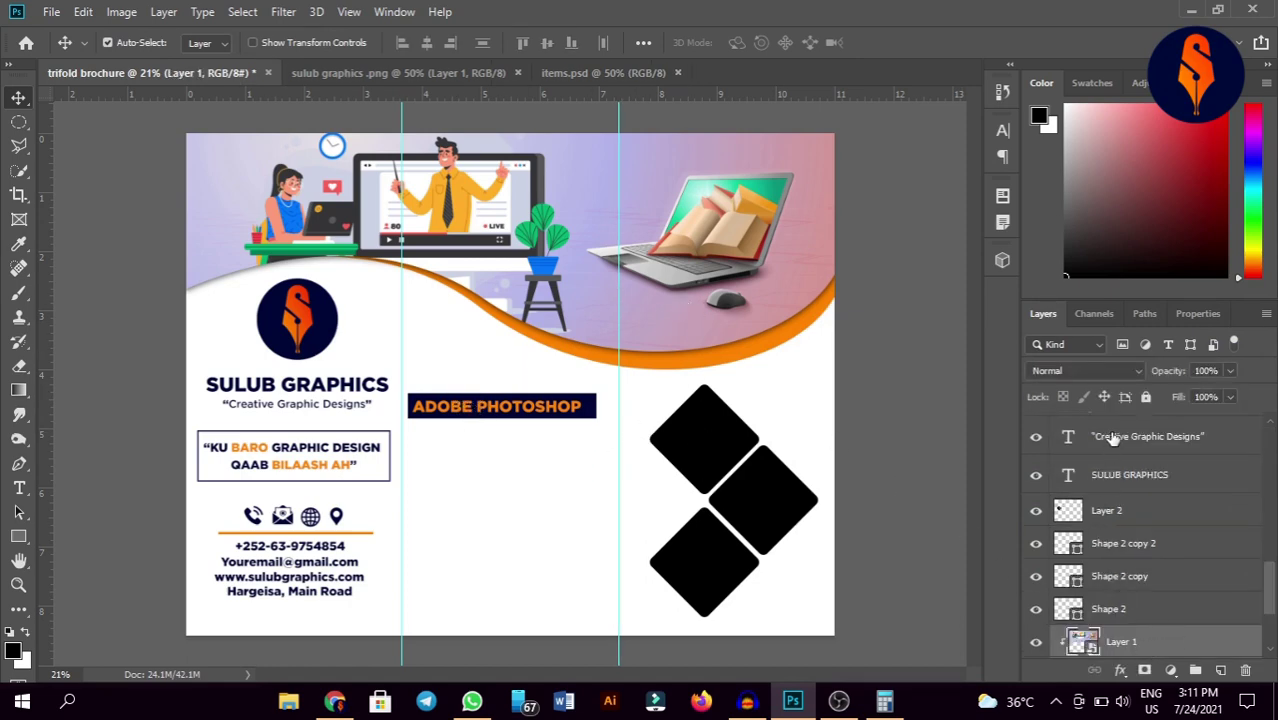
{"action": "left_click", "coordinate": [1146, 397]}
{"action": "left_click", "coordinate": [600, 452]}
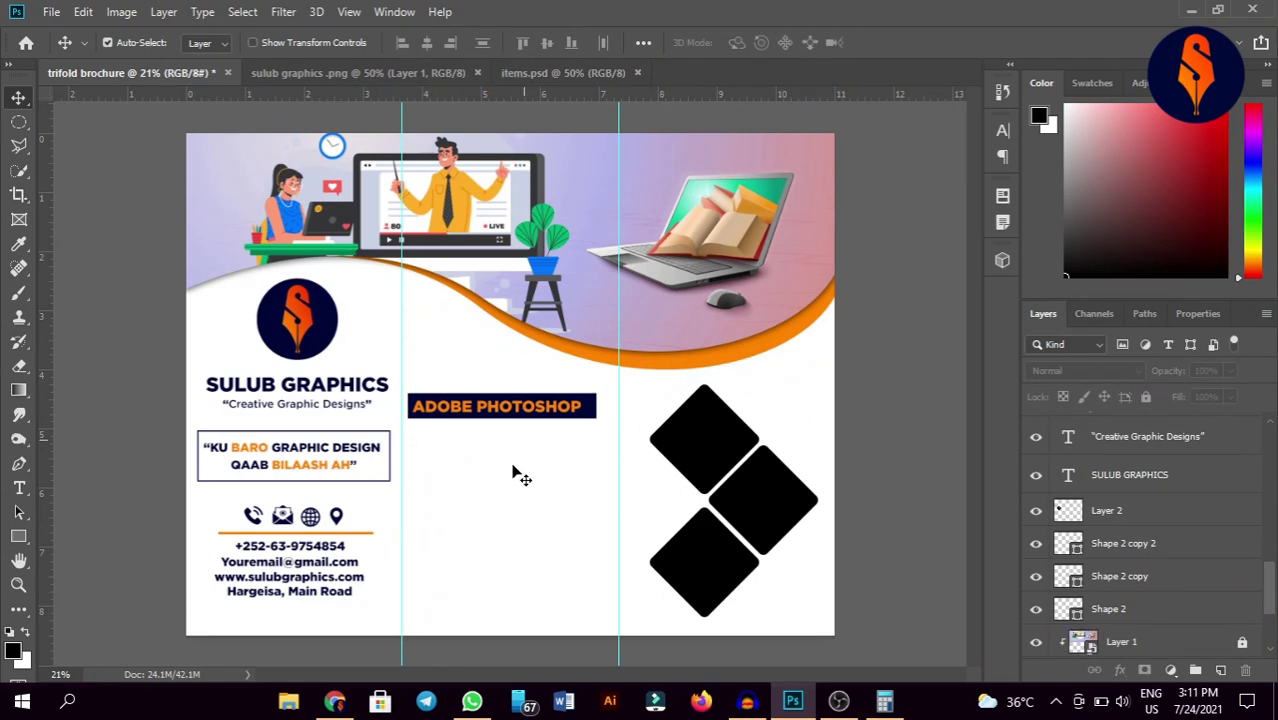
- Make two copies of the ADOBE PHOTOSHOP bar stacked and aligned below it
{"action": "left_click_drag", "start_coordinate": [442, 412], "coordinate": [442, 362]}
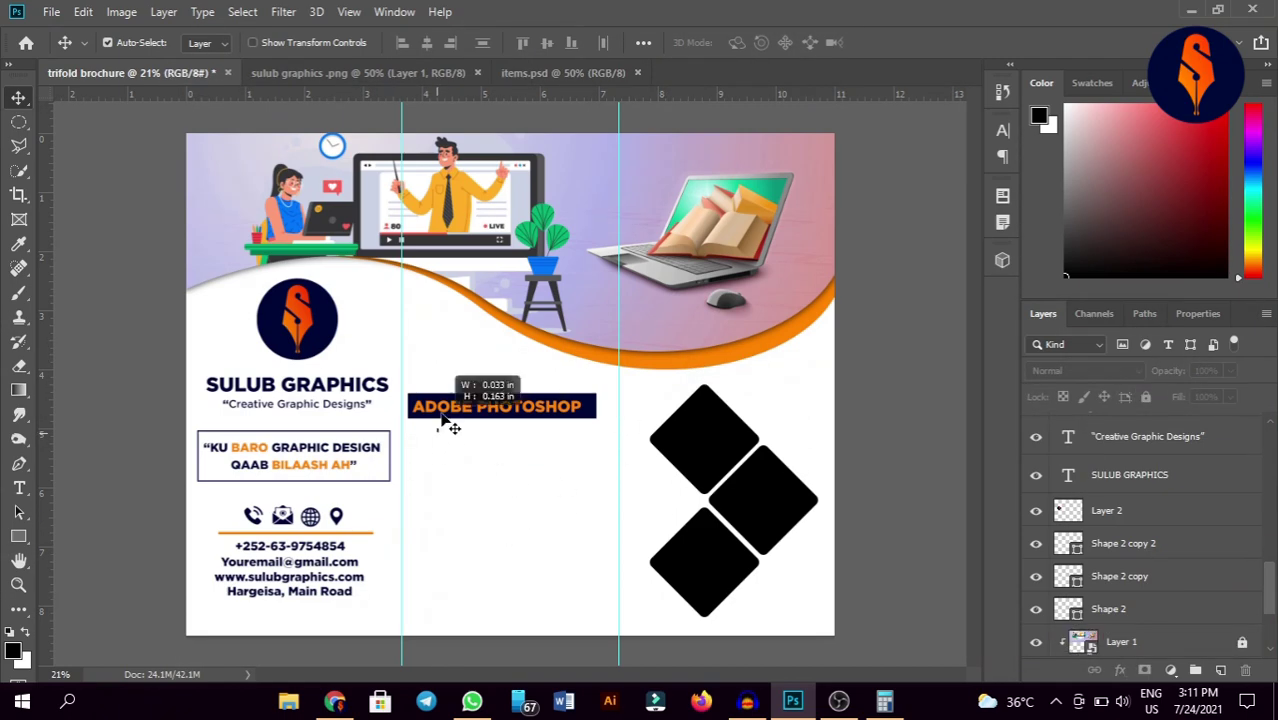
{"action": "key", "text": "ctrl+j"}
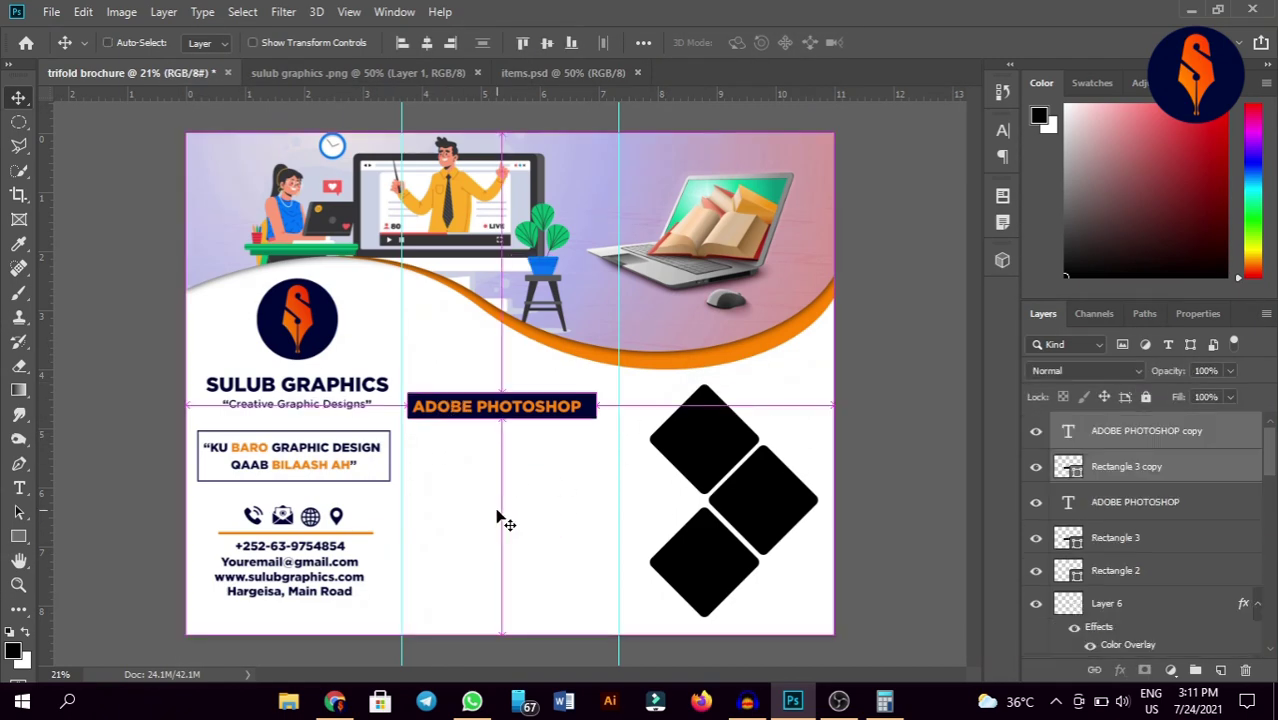
{"action": "left_click_drag", "start_coordinate": [505, 420], "coordinate": [507, 567]}
{"action": "key", "text": "ctrl+j"}
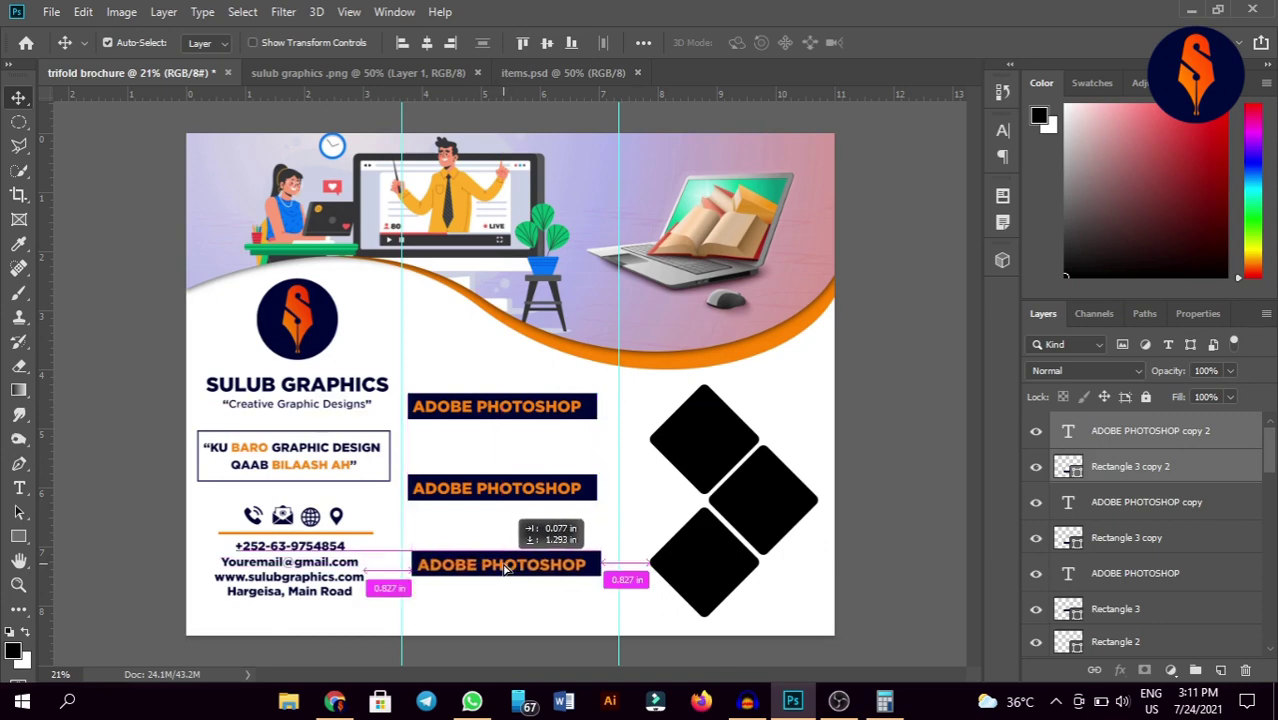
{"action": "left_click_drag", "start_coordinate": [507, 567], "coordinate": [502, 566]}
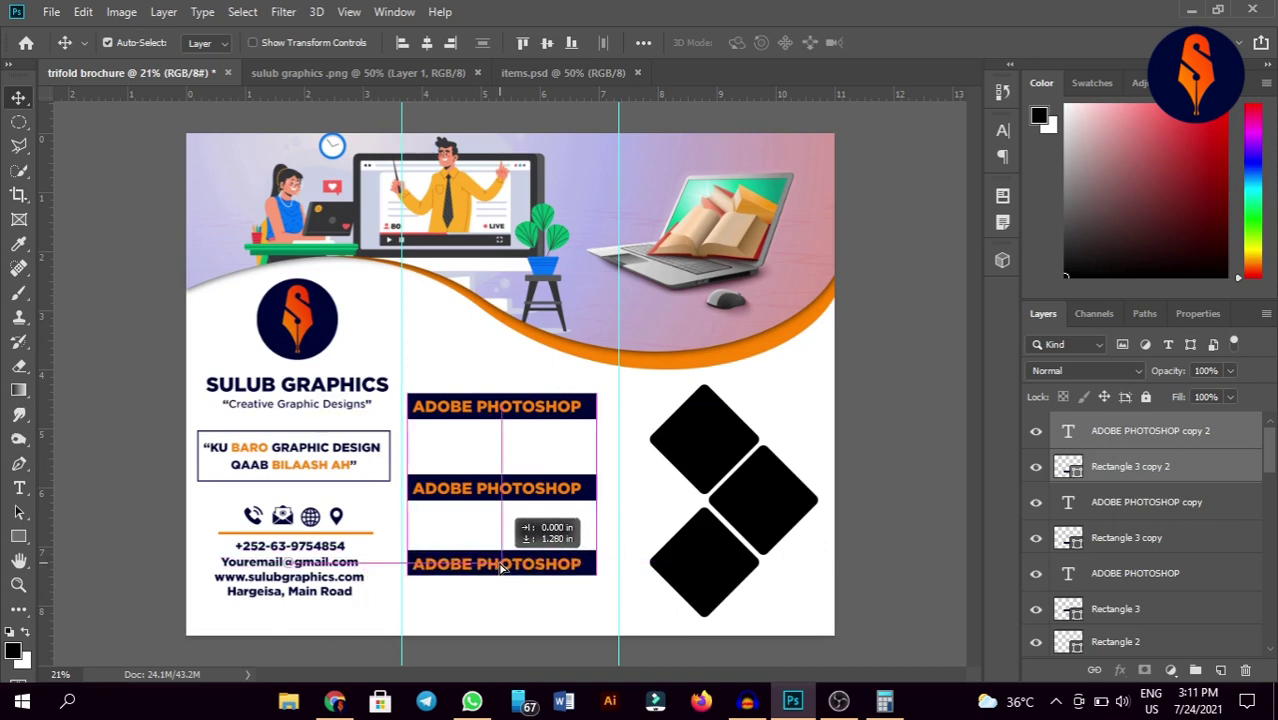
- Retype the second bar's text as ADOBE ILLUSTRATOR
{"action": "left_click", "coordinate": [502, 489]}
{"action": "key", "text": "t"}
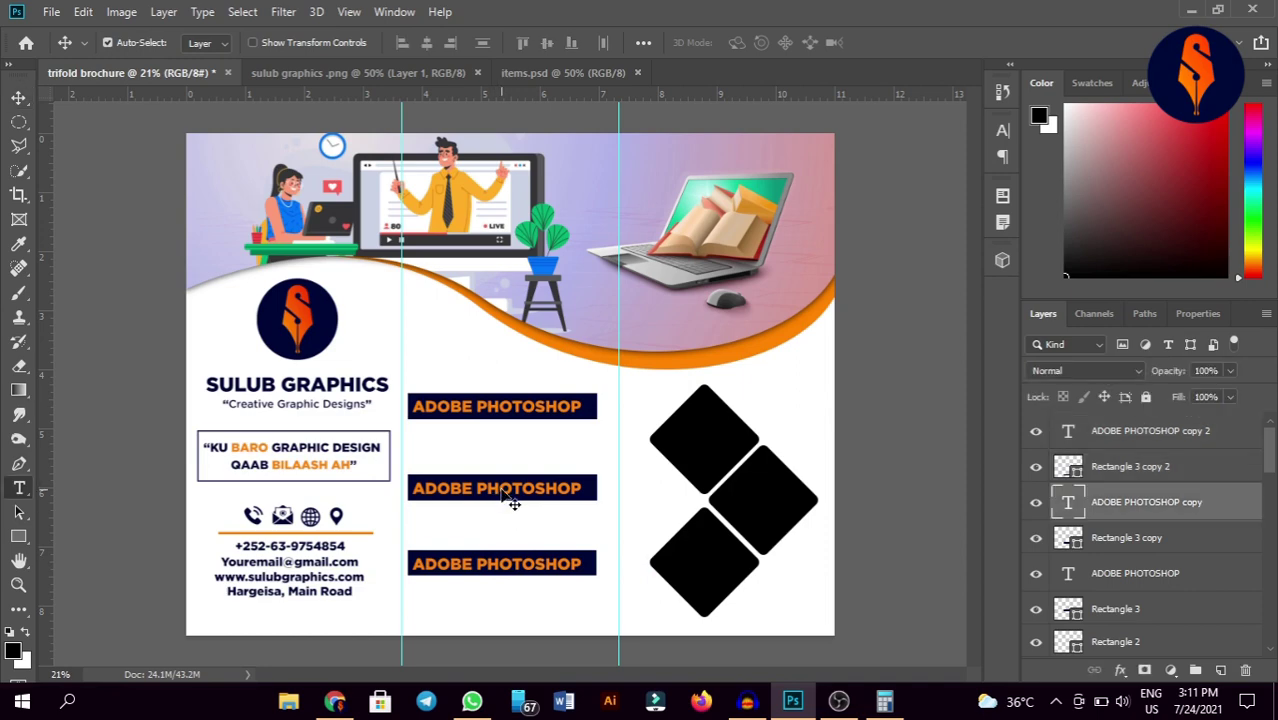
{"action": "left_click_drag", "start_coordinate": [476, 488], "coordinate": [583, 490]}
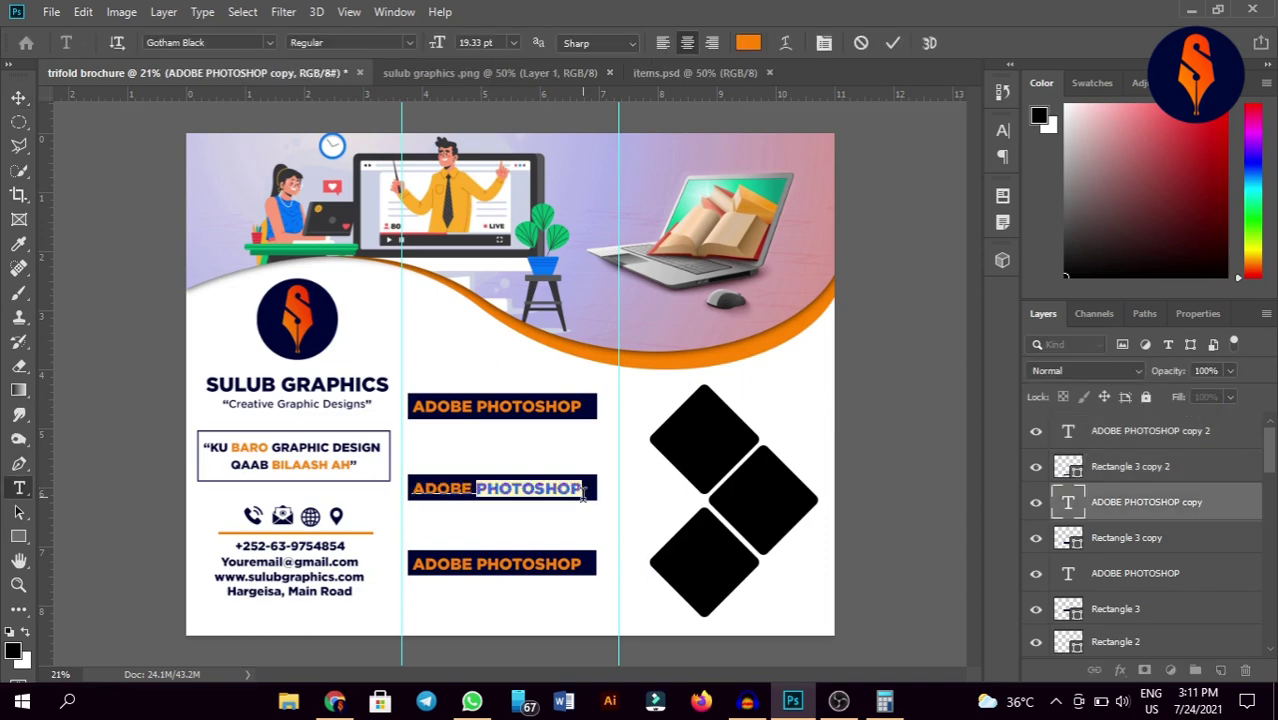
{"action": "key", "text": "BackSpace"}
{"action": "type", "text": "I"}
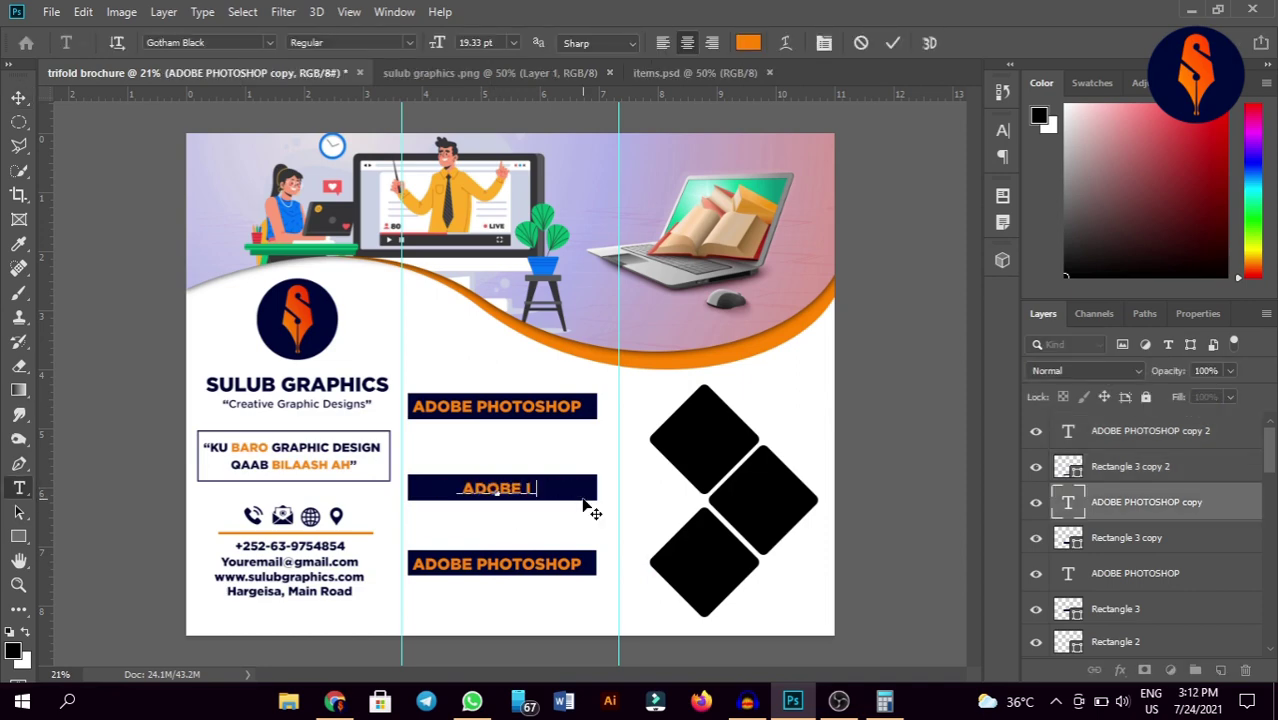
{"action": "type", "text": "LLUSTR"}
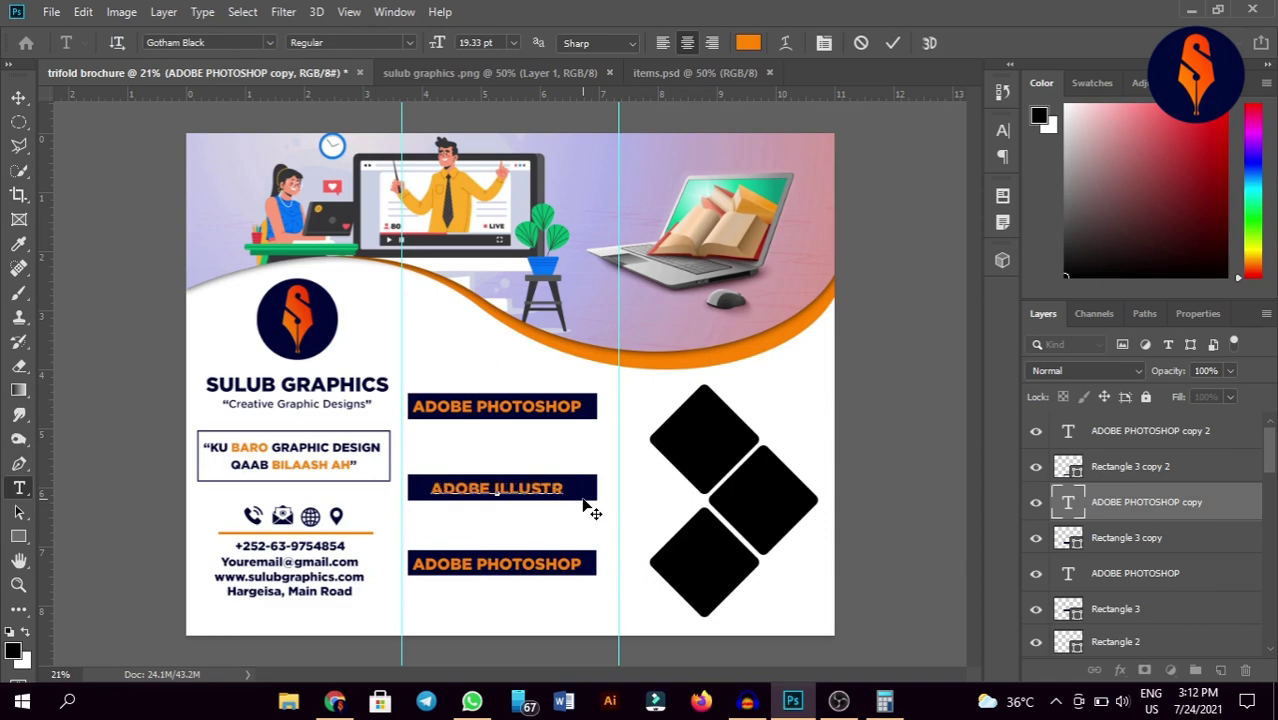
{"action": "type", "text": "A"}
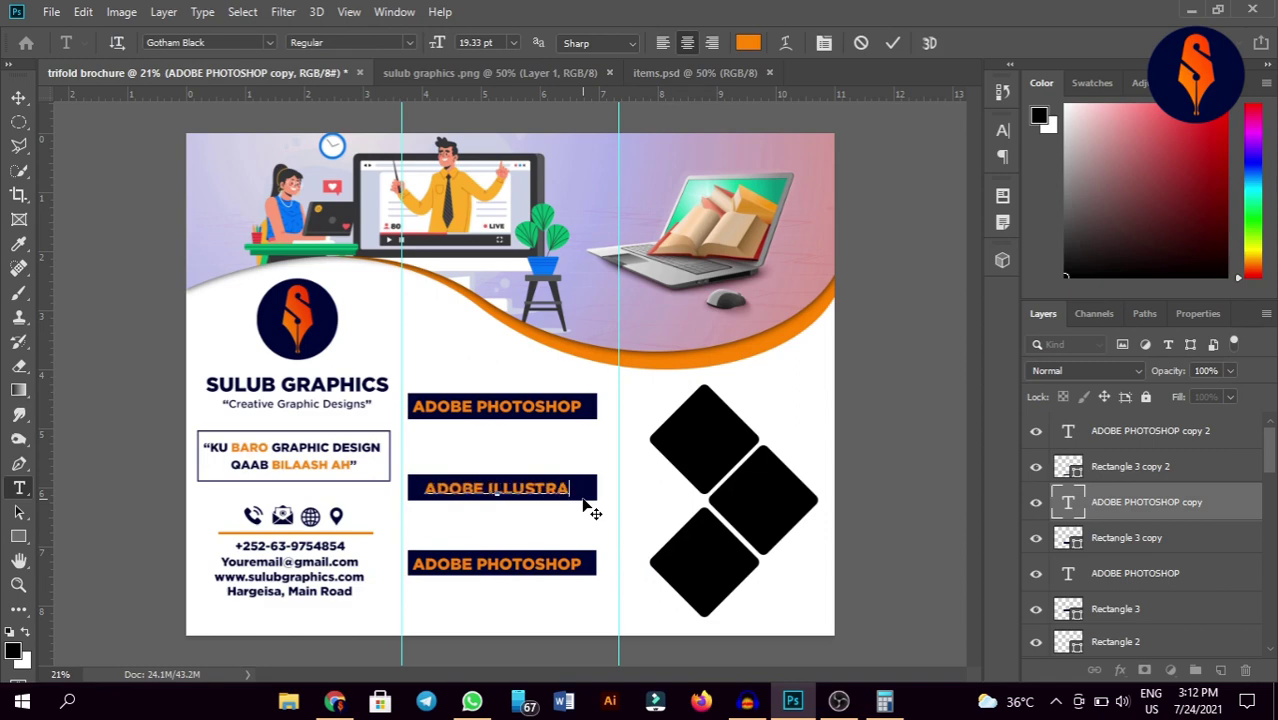
{"action": "type", "text": "TOR"}
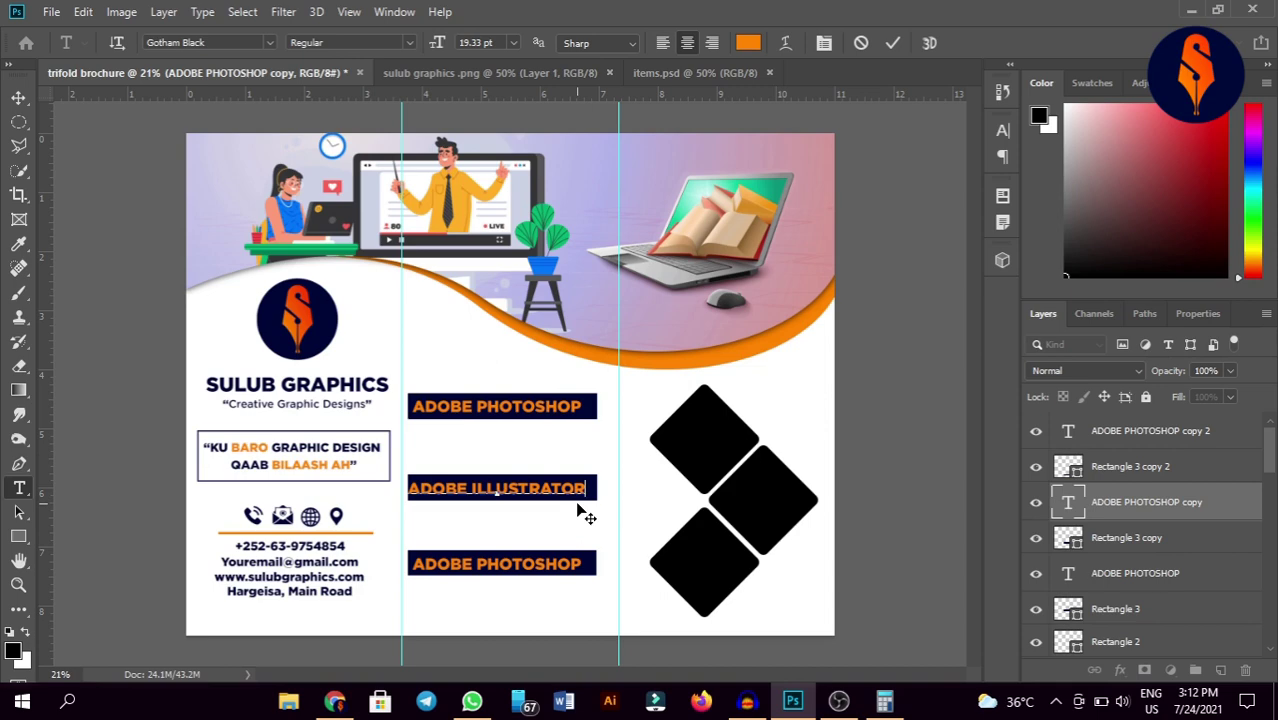
{"action": "key", "text": "ctrl+Return"}
{"action": "key", "text": "v"}
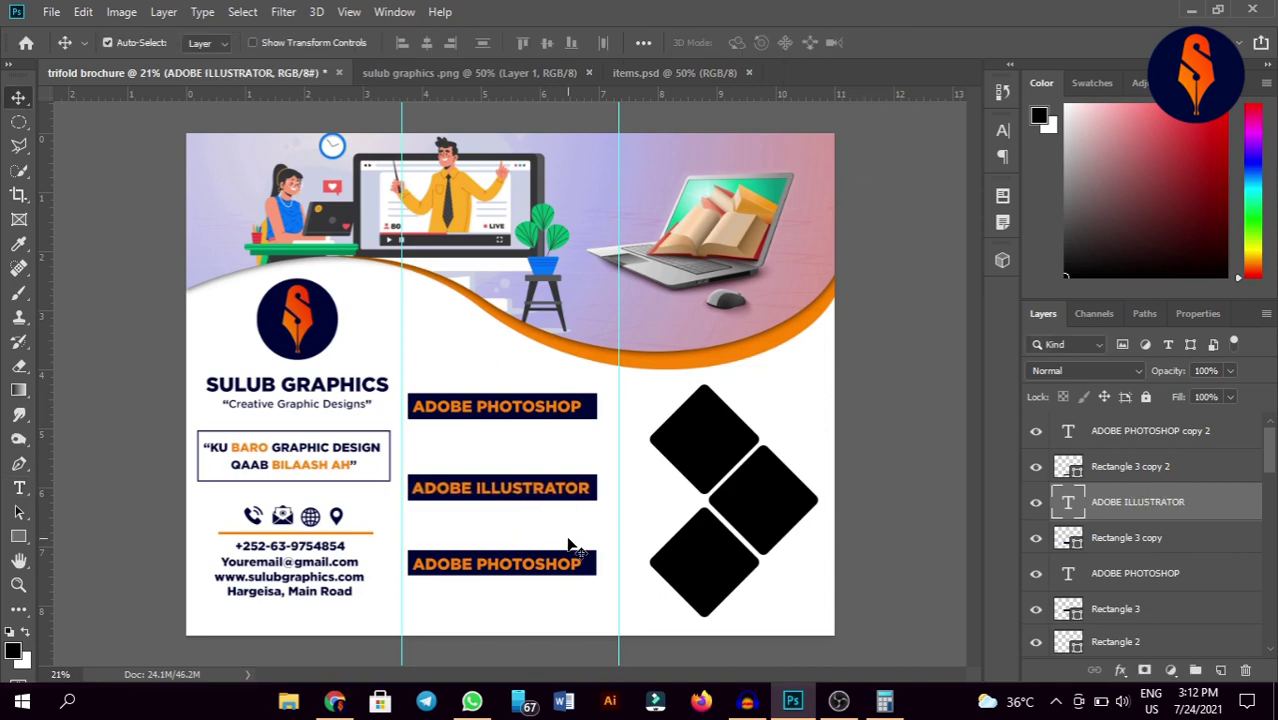
- Retype the bottom bar's text as ADOBE INDESIGN and centre it on the bar
{"action": "left_click", "coordinate": [541, 579]}
{"action": "key", "text": "t"}
{"action": "left_click", "coordinate": [515, 580]}
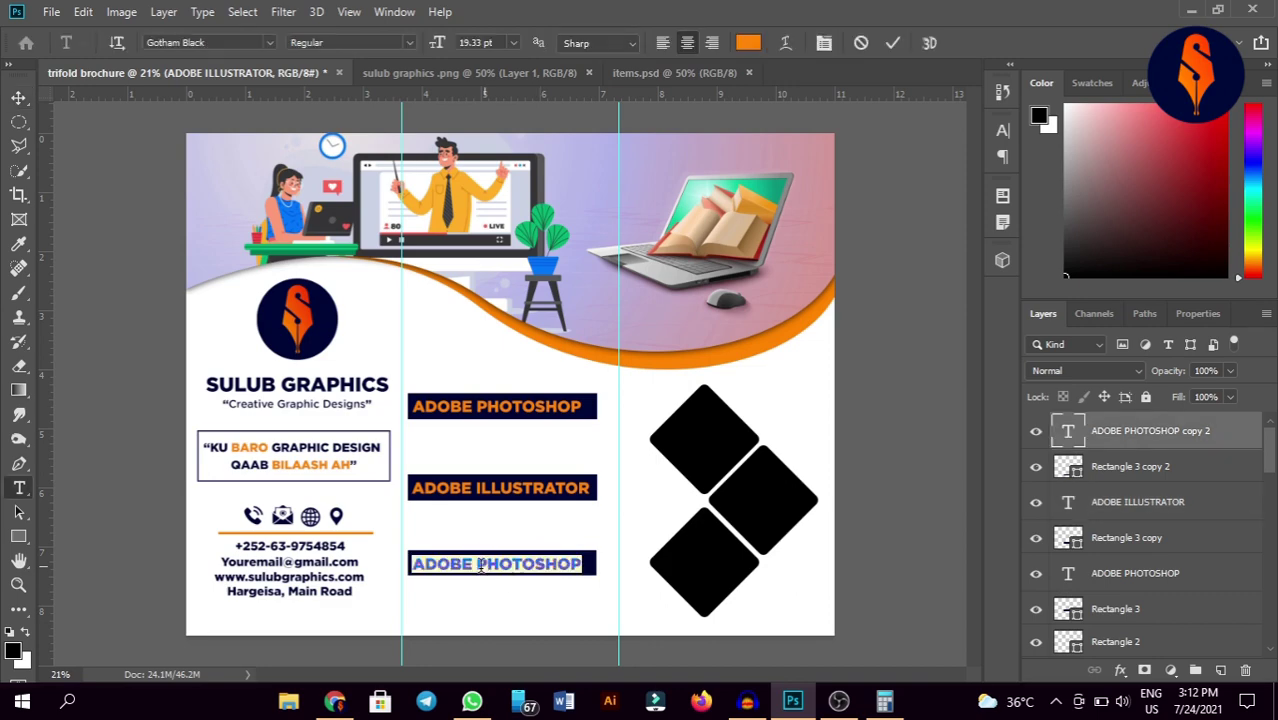
{"action": "left_click_drag", "start_coordinate": [474, 566], "coordinate": [689, 568]}
{"action": "type", "text": "I"}
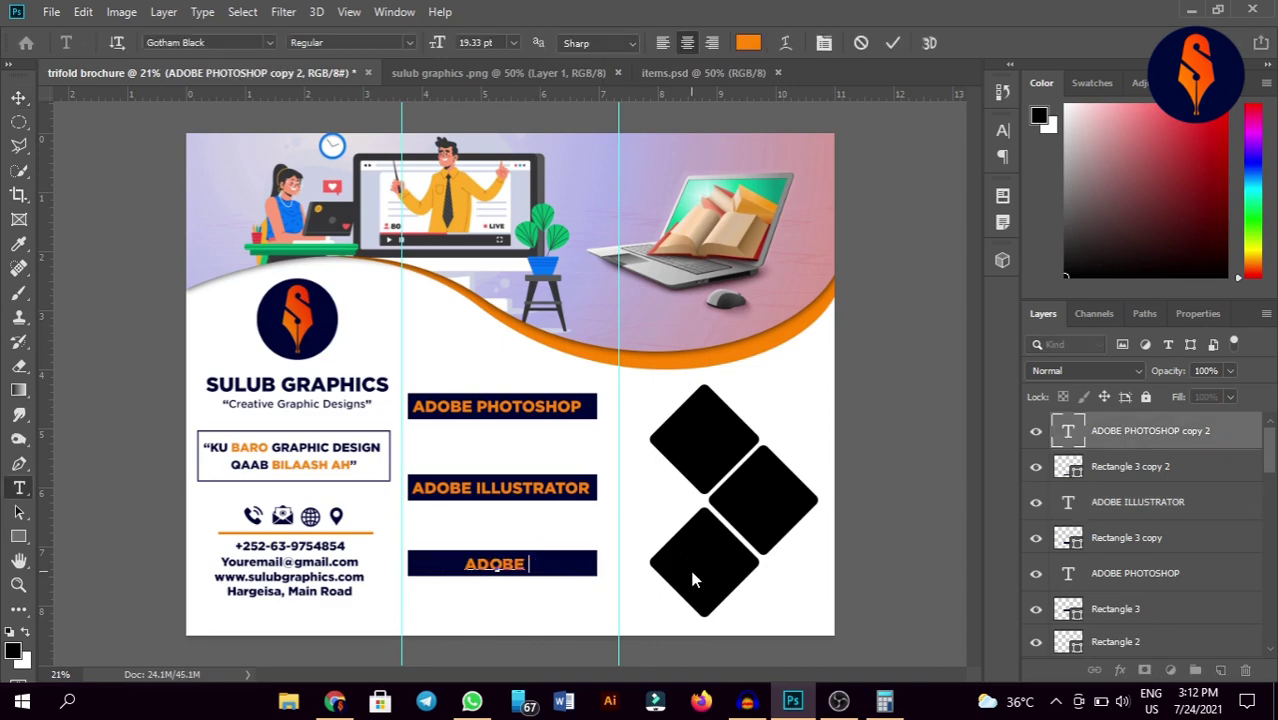
{"action": "type", "text": "NDES"}
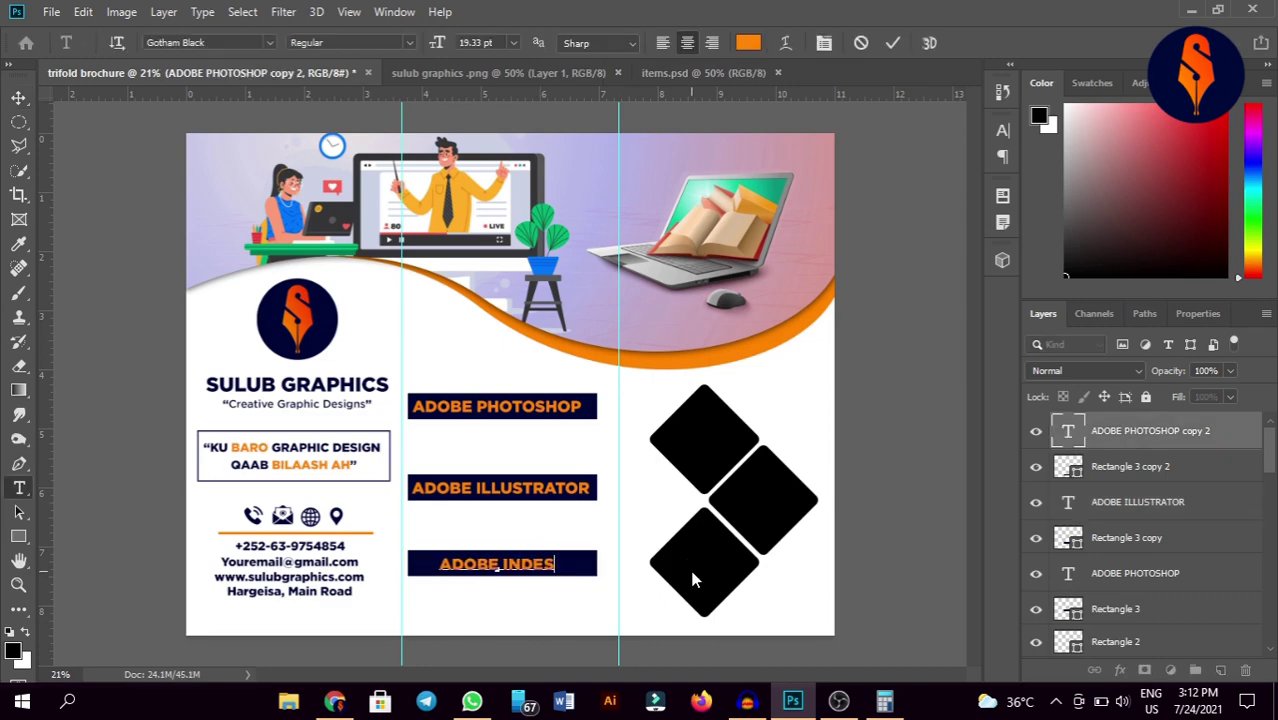
{"action": "type", "text": "IGN"}
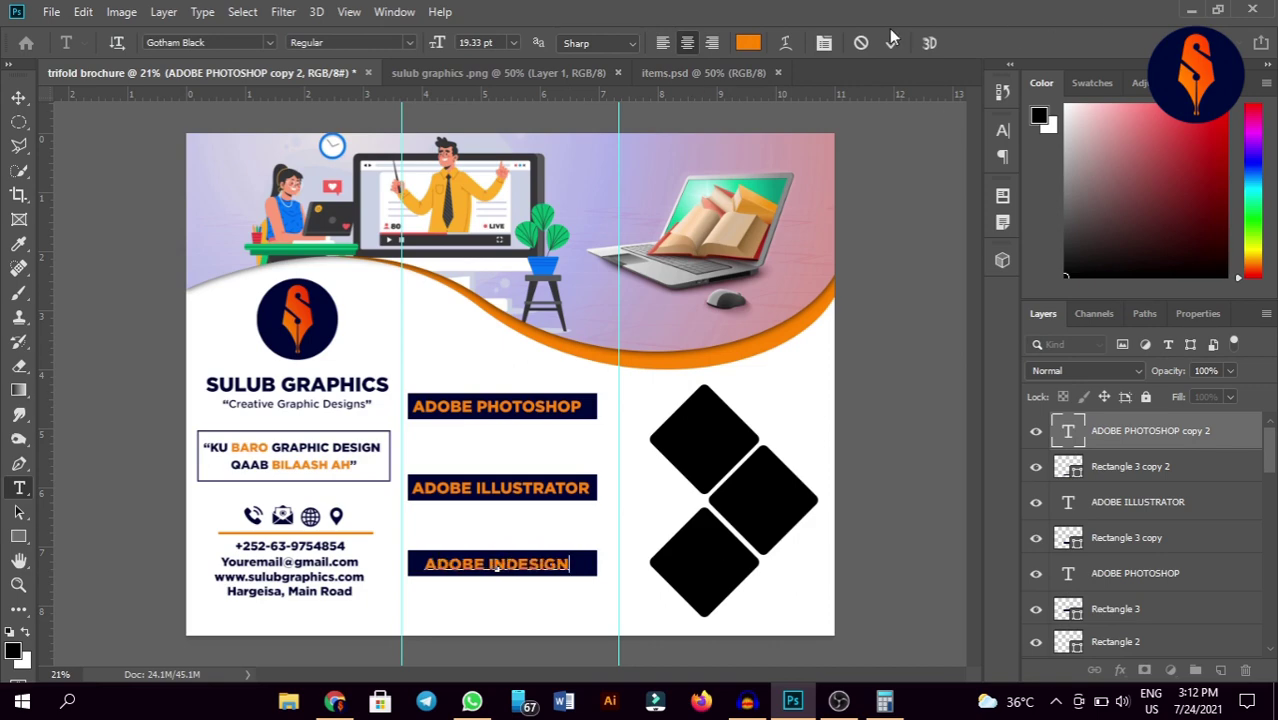
{"action": "left_click", "coordinate": [893, 43]}
{"action": "key", "text": "v"}
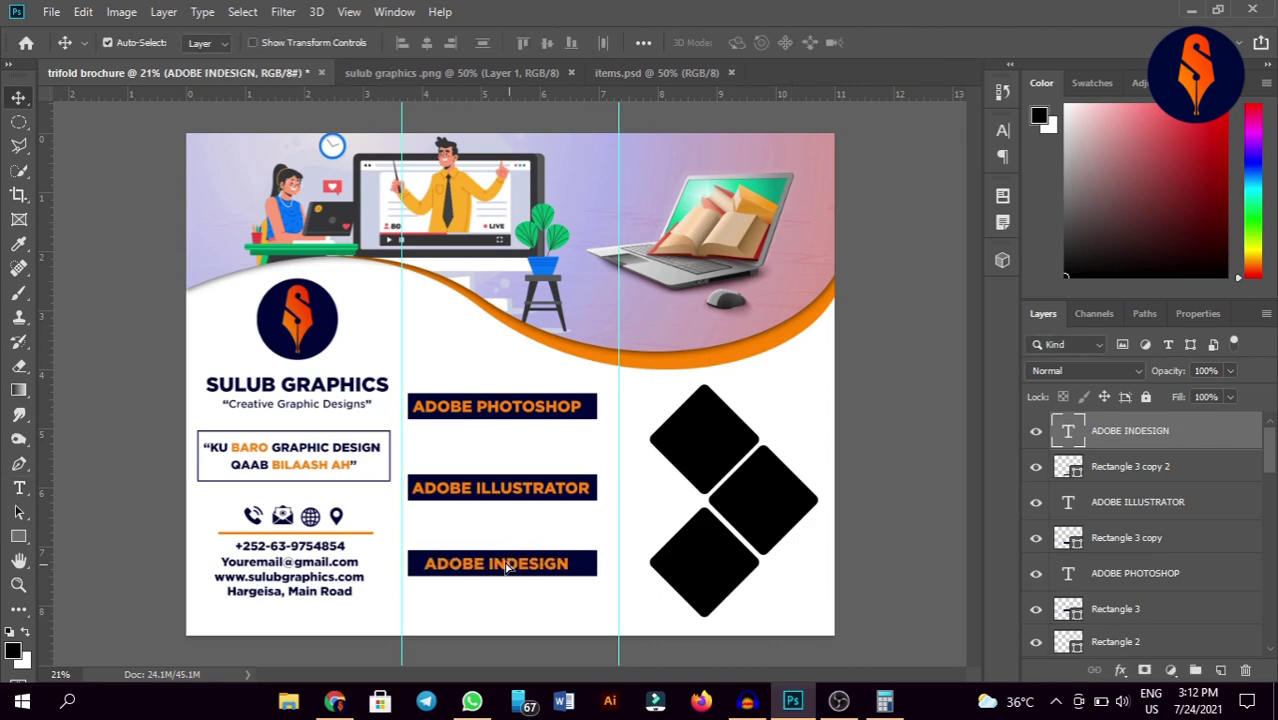
{"action": "left_click_drag", "start_coordinate": [506, 566], "coordinate": [494, 566]}
{"action": "left_click", "coordinate": [537, 643]}
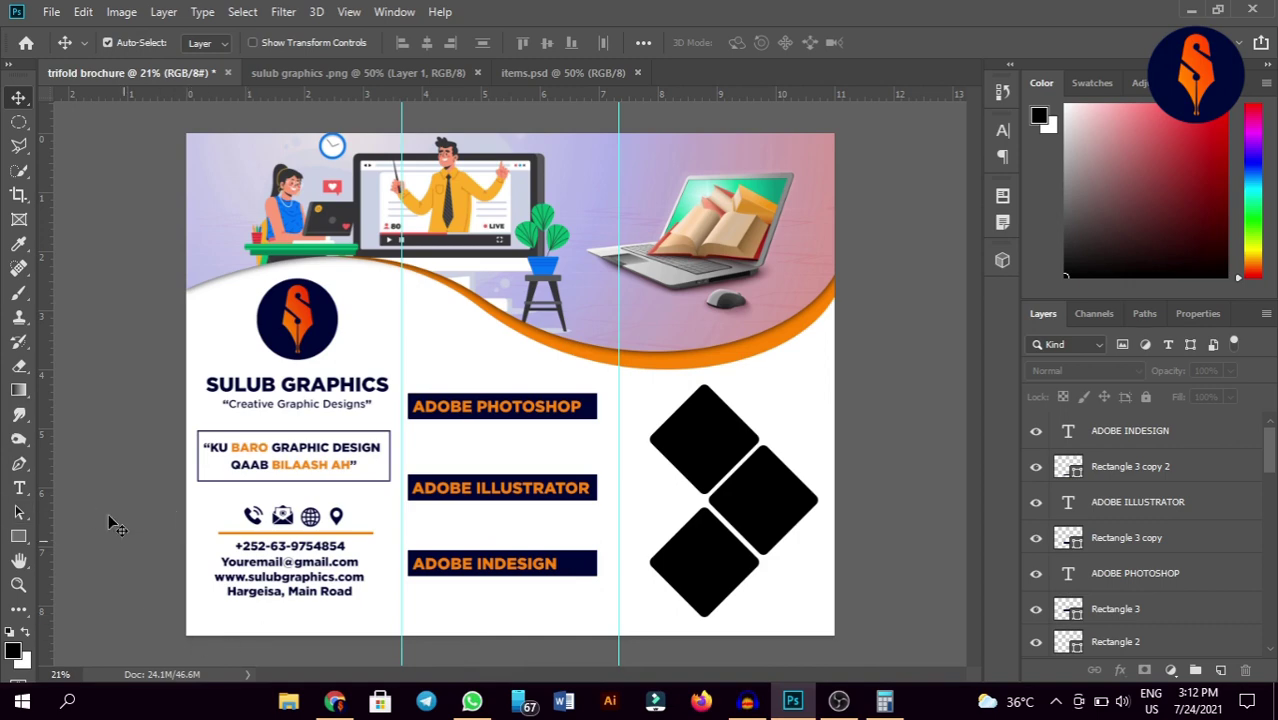
- Start a new text layer above the bars reading COURSES
{"action": "left_click", "coordinate": [20, 490]}
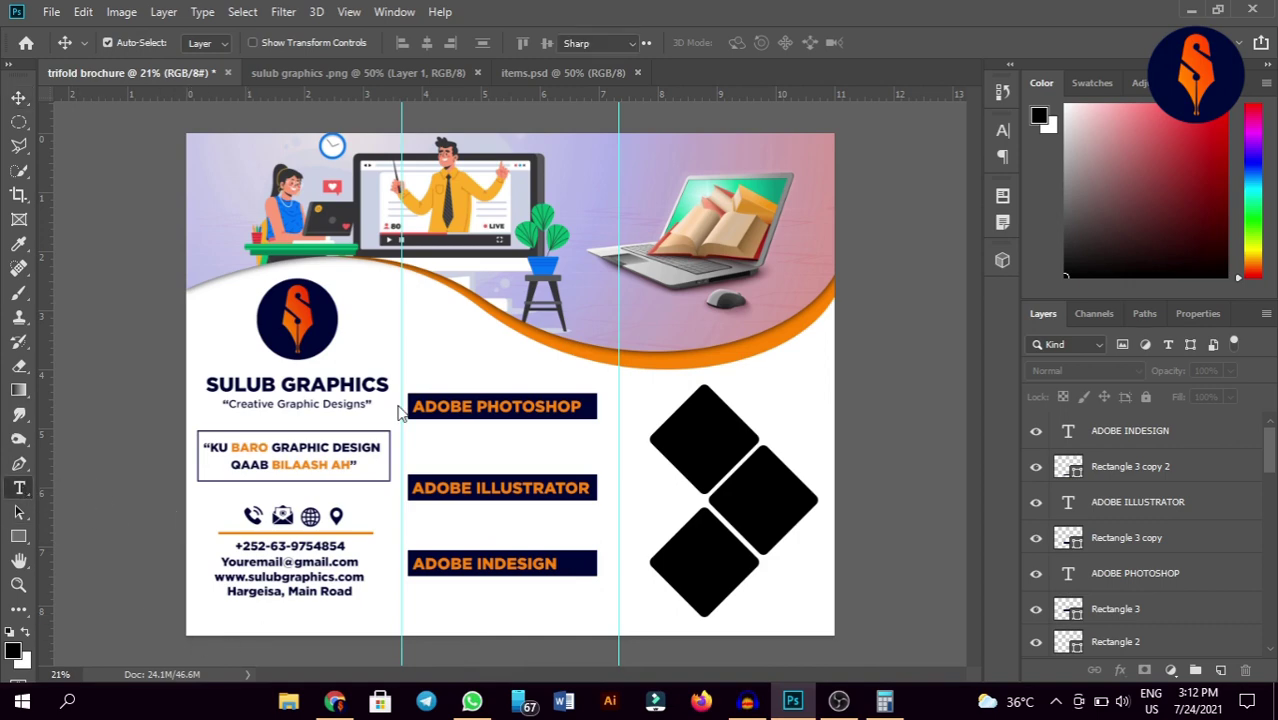
{"action": "left_click", "coordinate": [417, 341]}
{"action": "key", "text": "BackSpace"}
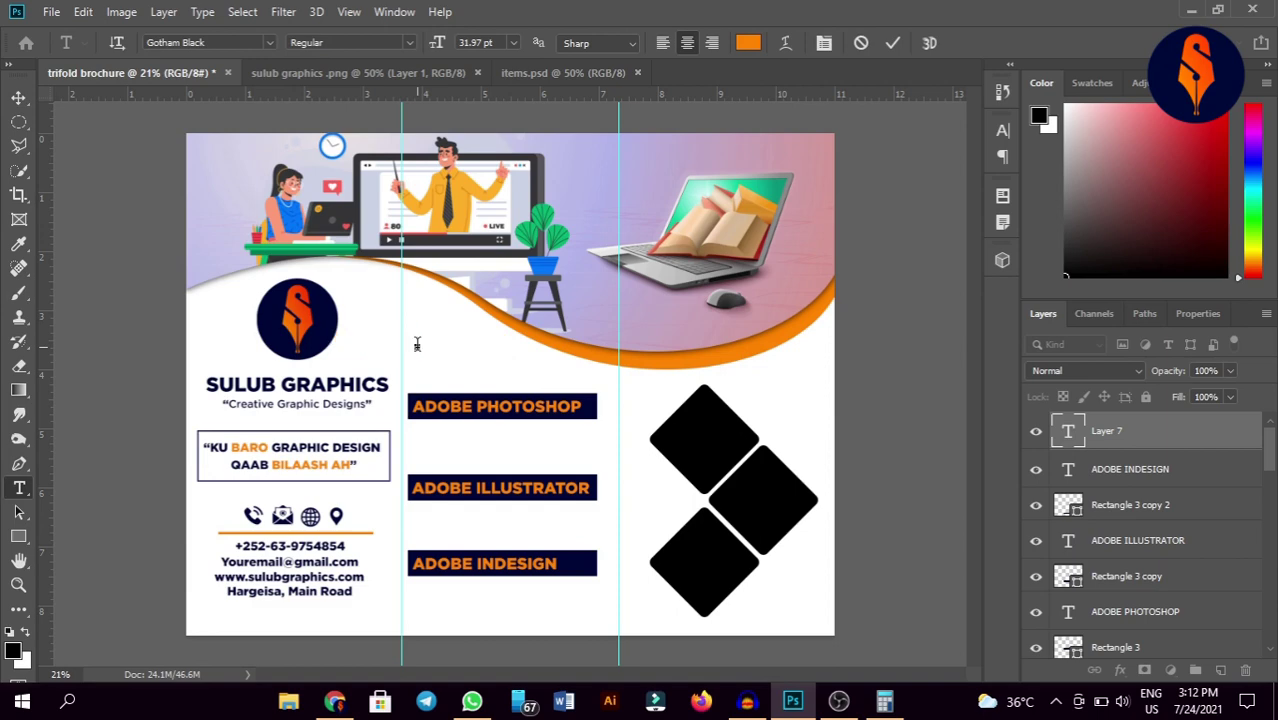
{"action": "type", "text": "COURSE"}
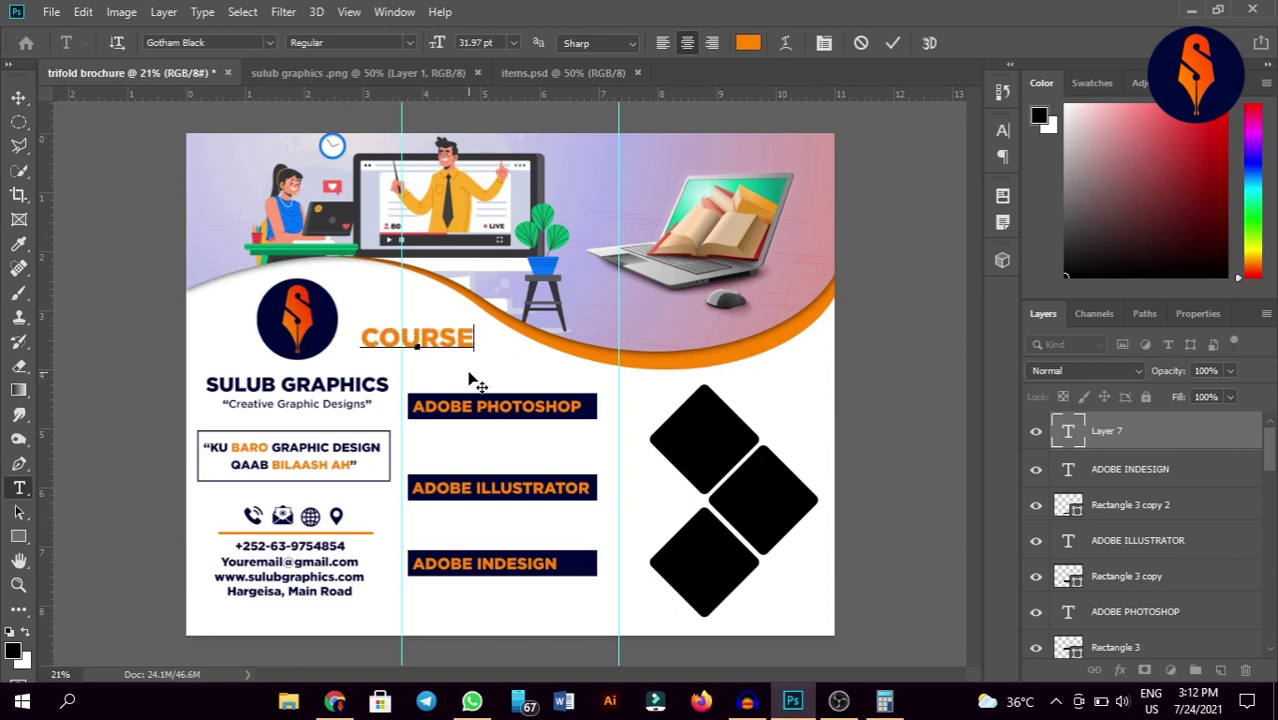
{"action": "type", "text": "S"}
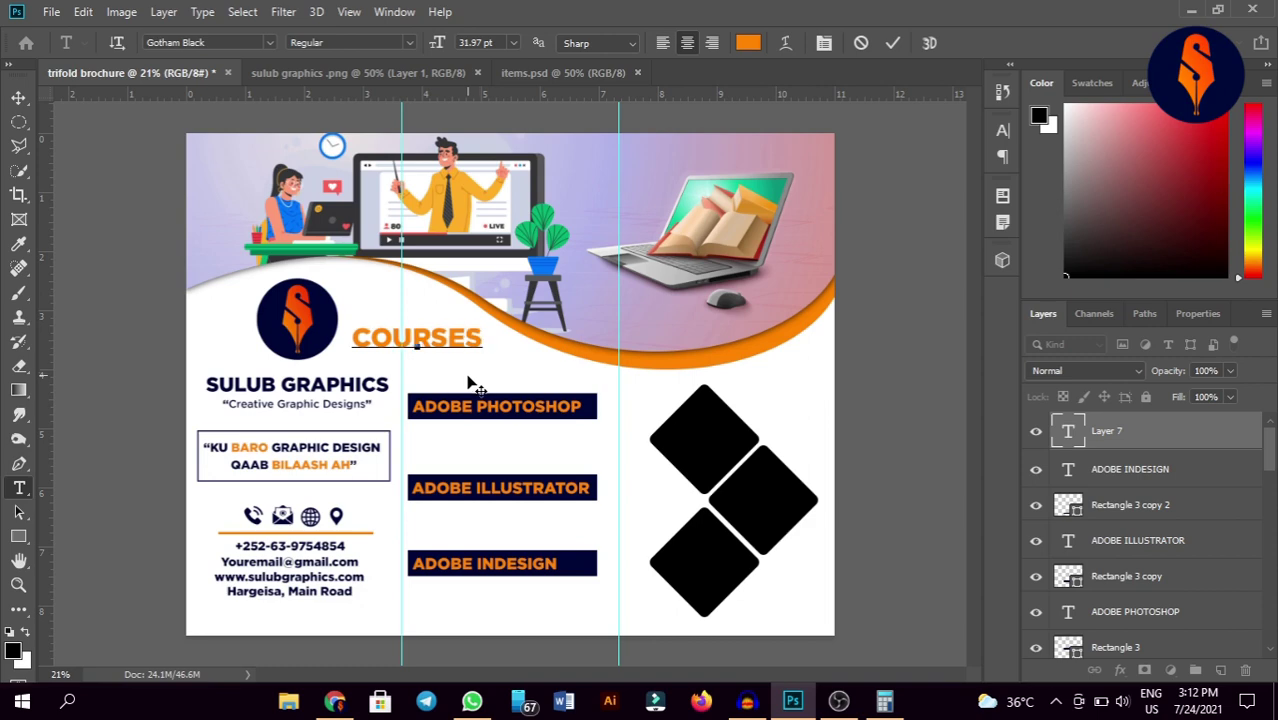
- Position the COURSES heading just above the bars and shrink it slightly
{"action": "left_click_drag", "start_coordinate": [472, 381], "coordinate": [519, 405]}
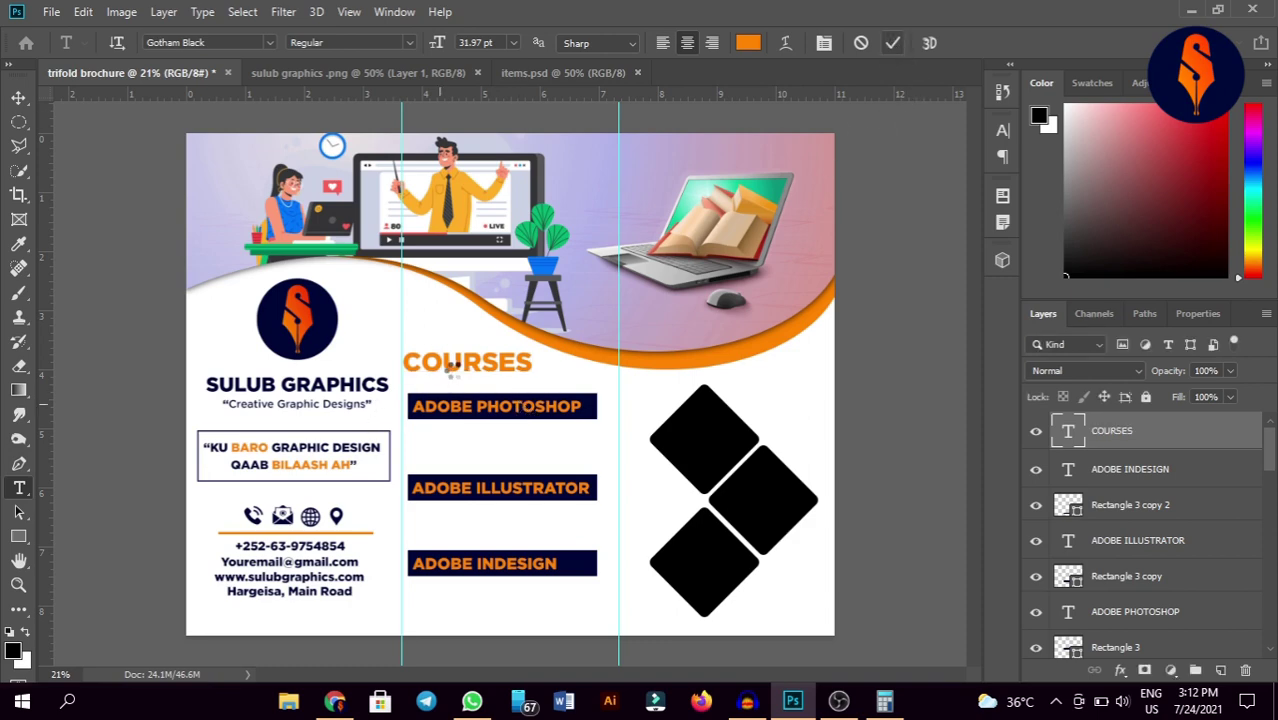
{"action": "left_click", "coordinate": [892, 42]}
{"action": "left_click", "coordinate": [18, 97]}
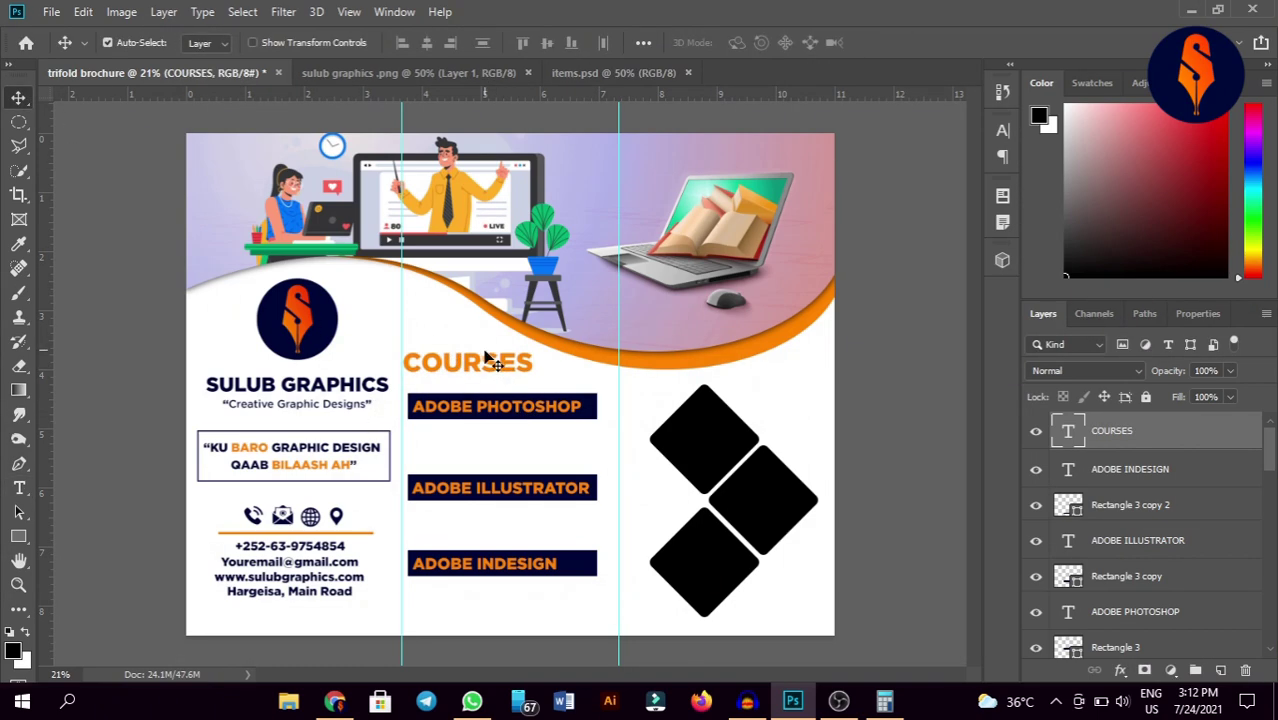
{"action": "key", "text": "shift+Right"}
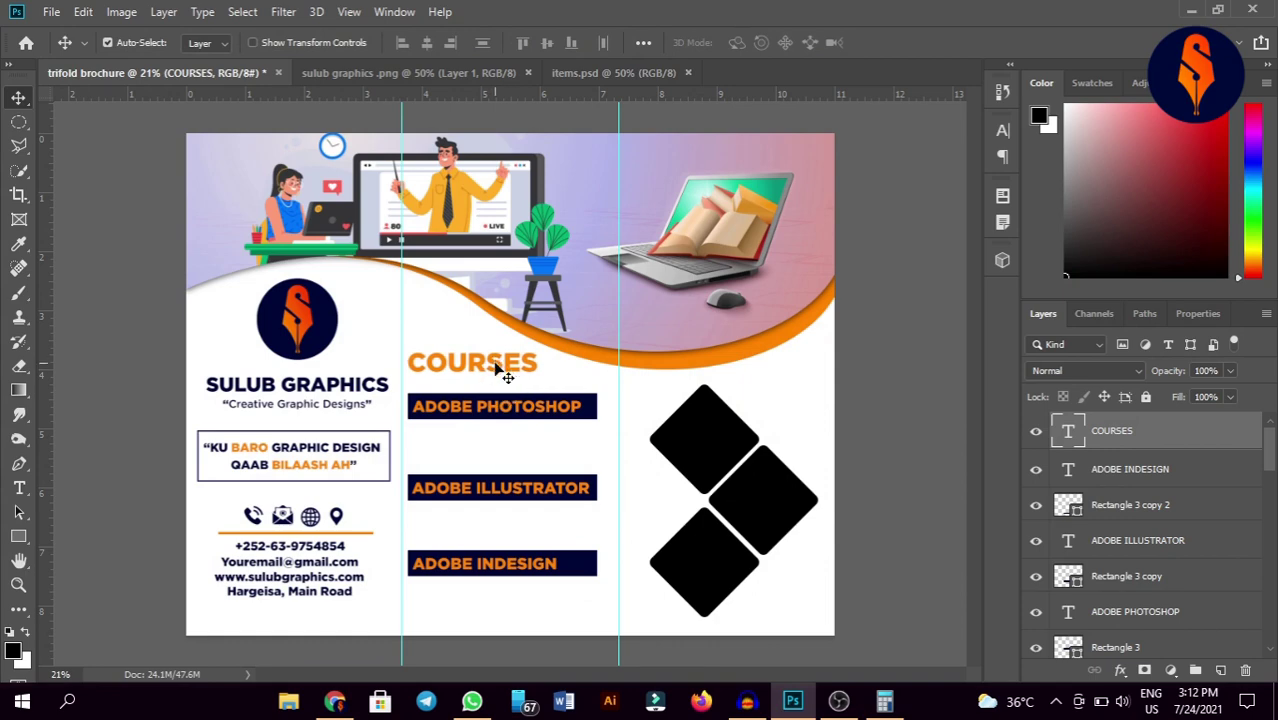
{"action": "key", "text": "ctrl+t"}
{"action": "left_click_drag", "start_coordinate": [523, 367], "coordinate": [513, 366]}
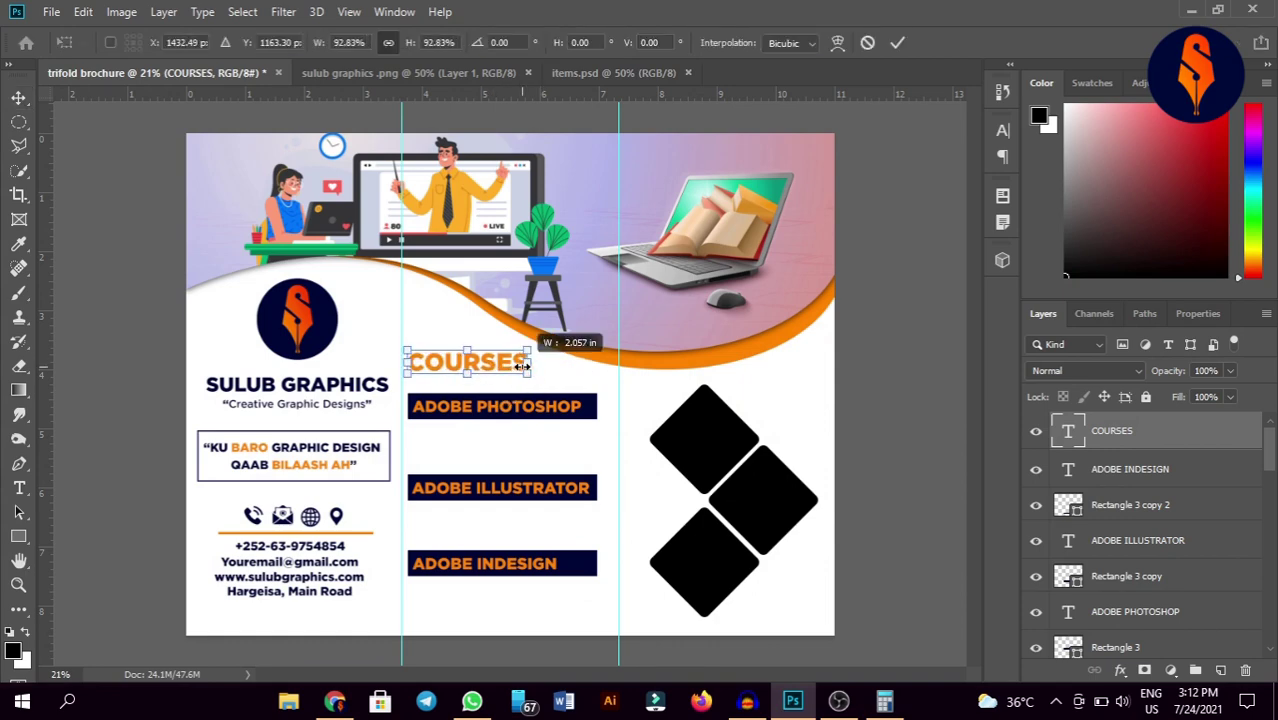
{"action": "left_click", "coordinate": [897, 42]}
{"action": "key", "text": "Return"}
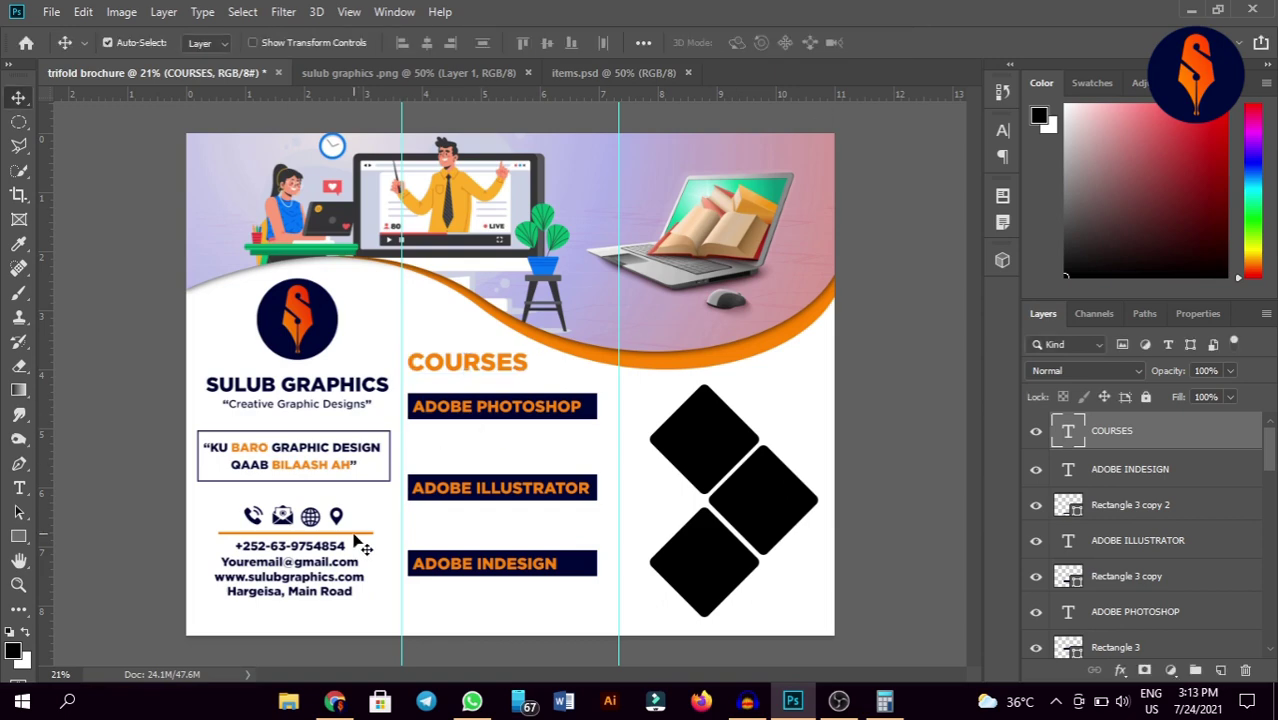
- Copy the divider line under the COURSES heading and recolour it navy
{"action": "left_click", "coordinate": [370, 540]}
{"action": "mouse_move", "coordinate": [370, 540]}
{"action": "left_mouse_down"}
{"action": "mouse_move", "coordinate": [462, 481]}
{"action": "mouse_move", "coordinate": [566, 385]}
{"action": "left_mouse_up"}
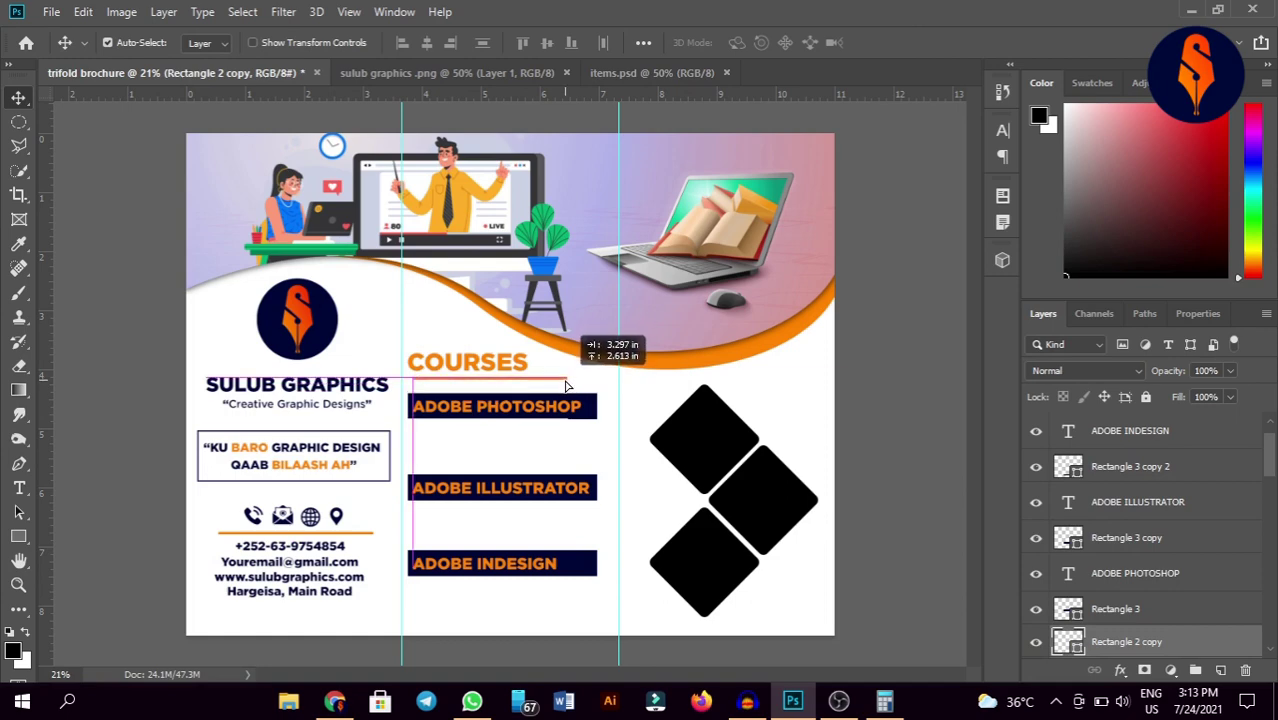
{"action": "left_click_drag", "start_coordinate": [566, 385], "coordinate": [564, 386]}
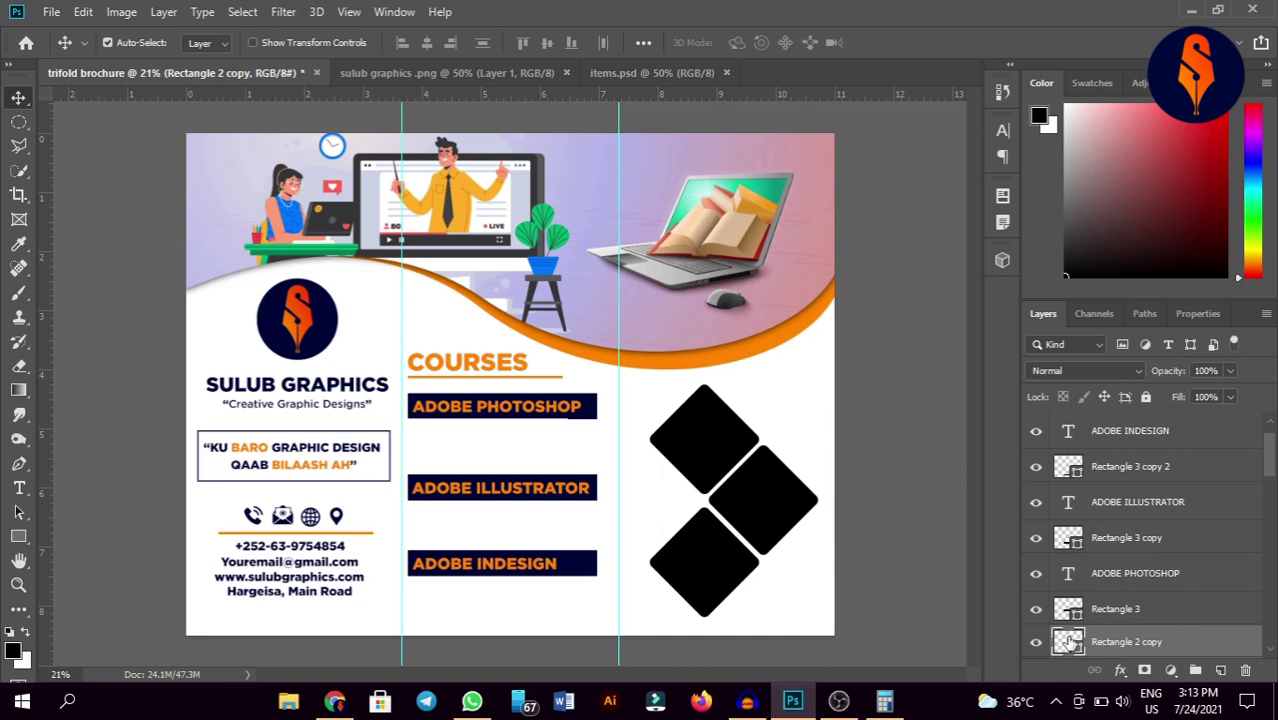
{"action": "double_click", "coordinate": [1070, 641]}
{"action": "left_click", "coordinate": [590, 405]}
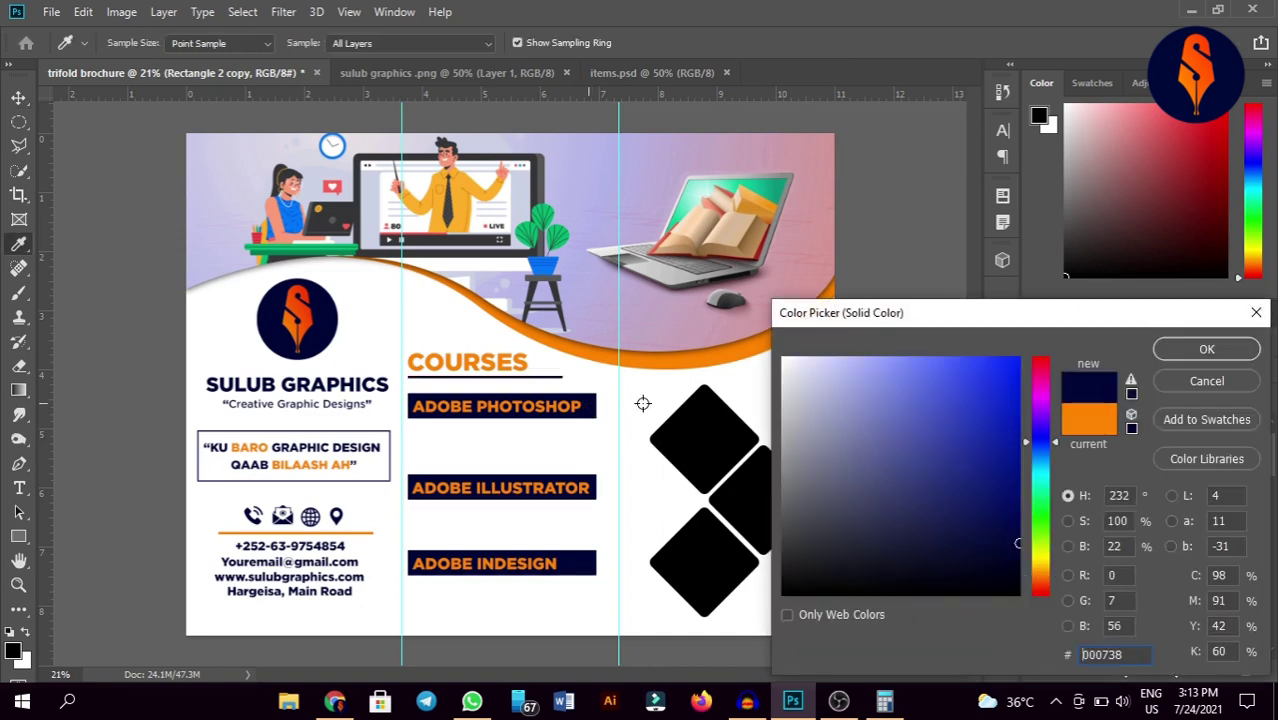
{"action": "left_click", "coordinate": [1208, 350]}
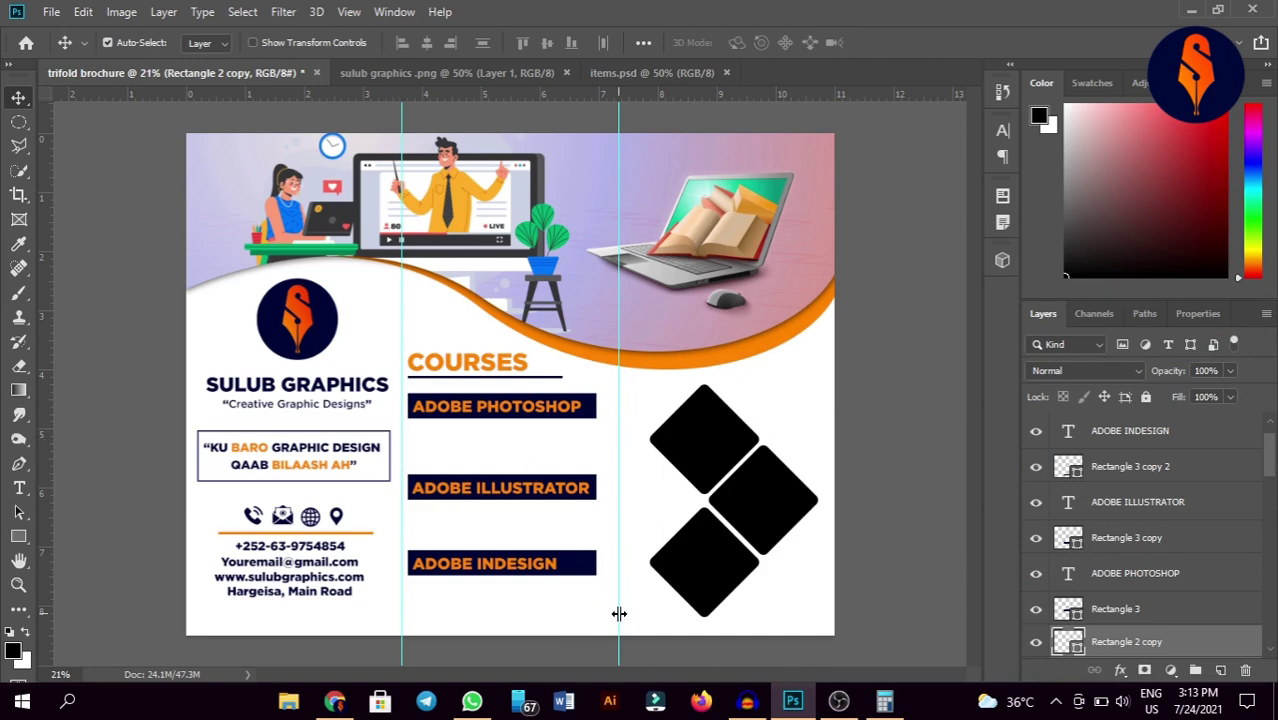
{"action": "left_click", "coordinate": [19, 488]}
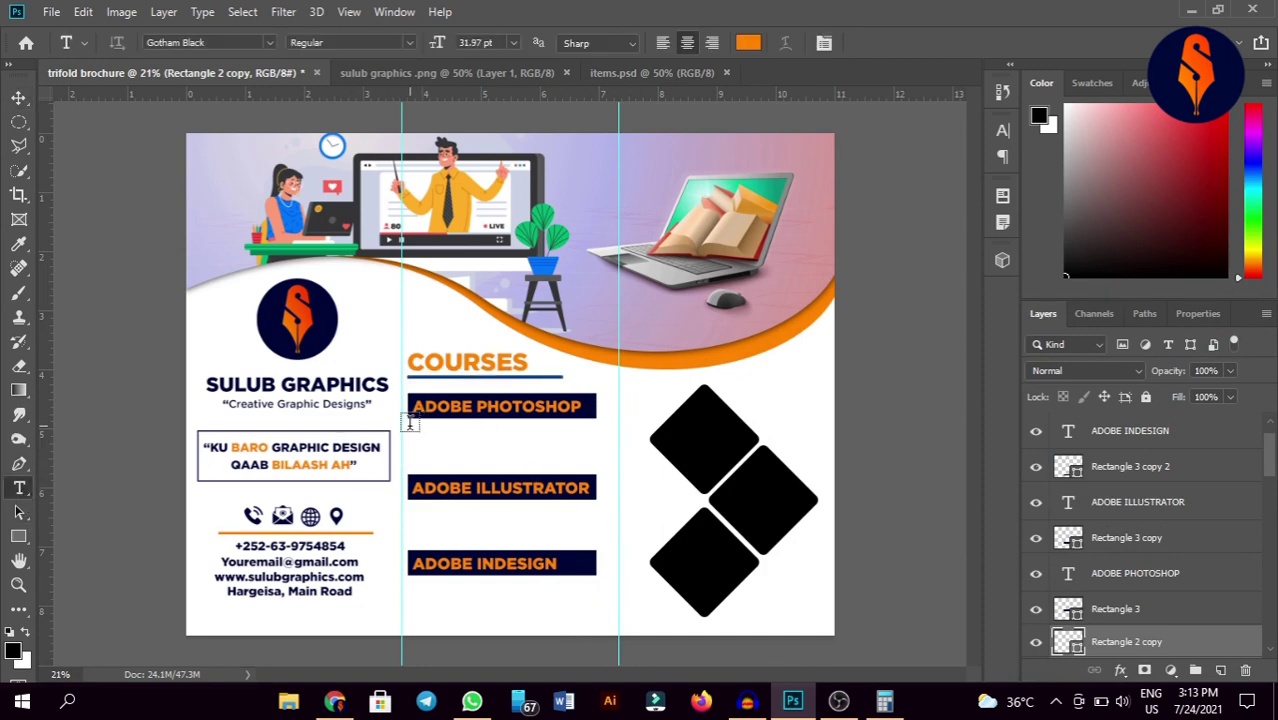
- Add a 10.97 pt Lorem ipsum paragraph under ADOBE PHOTOSHOP with tightened leading
{"action": "left_click_drag", "start_coordinate": [408, 431], "coordinate": [602, 461]}
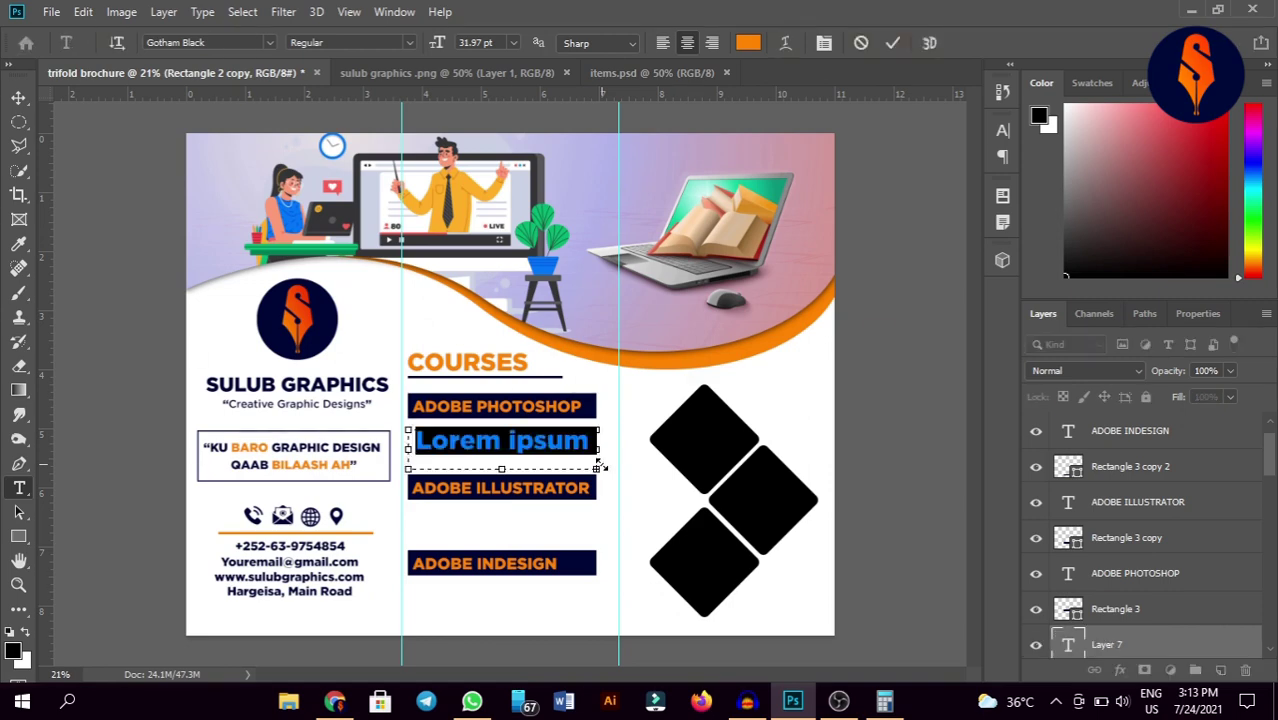
{"action": "left_click", "coordinate": [436, 45]}
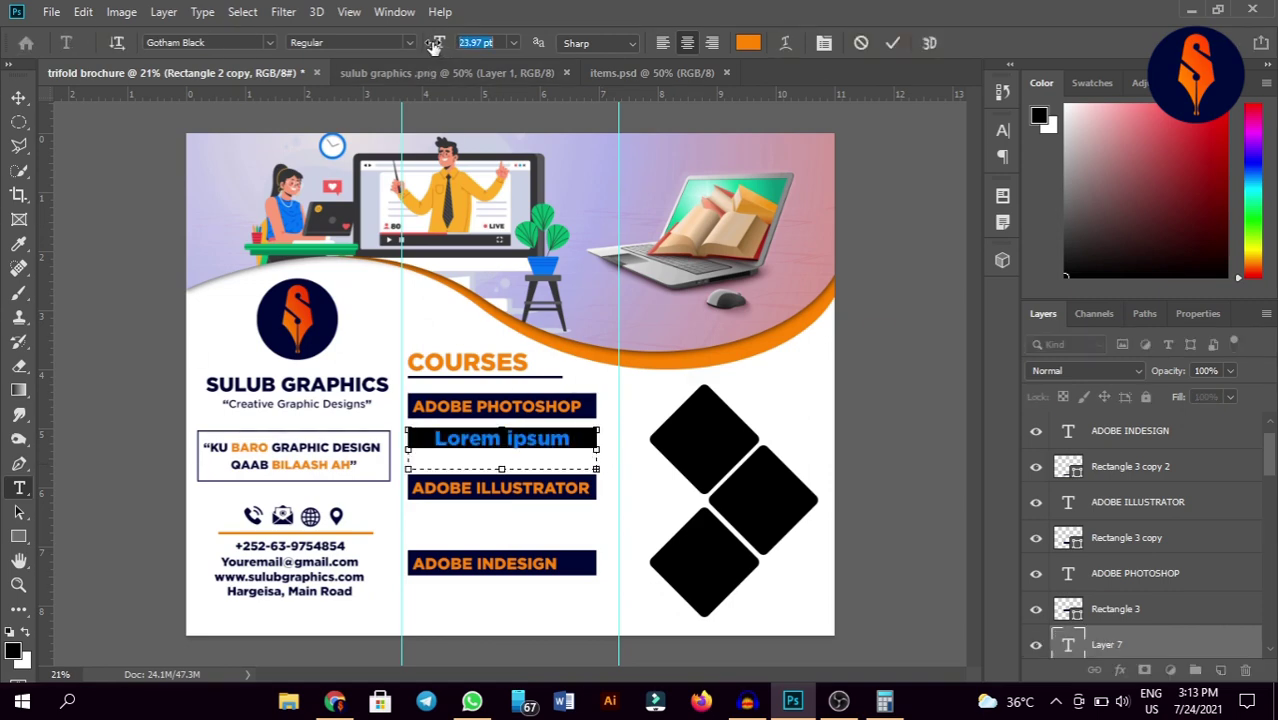
{"action": "left_click_drag", "start_coordinate": [436, 45], "coordinate": [420, 48]}
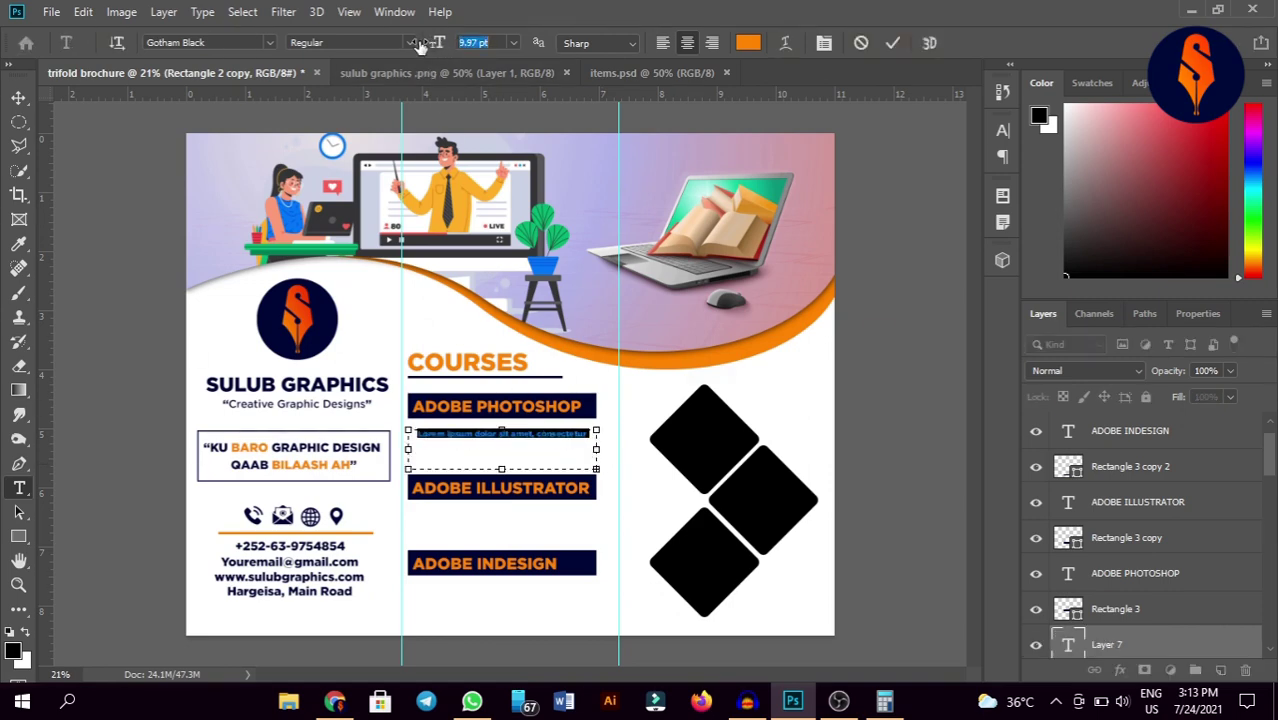
{"action": "left_click_drag", "start_coordinate": [596, 449], "coordinate": [825, 449]}
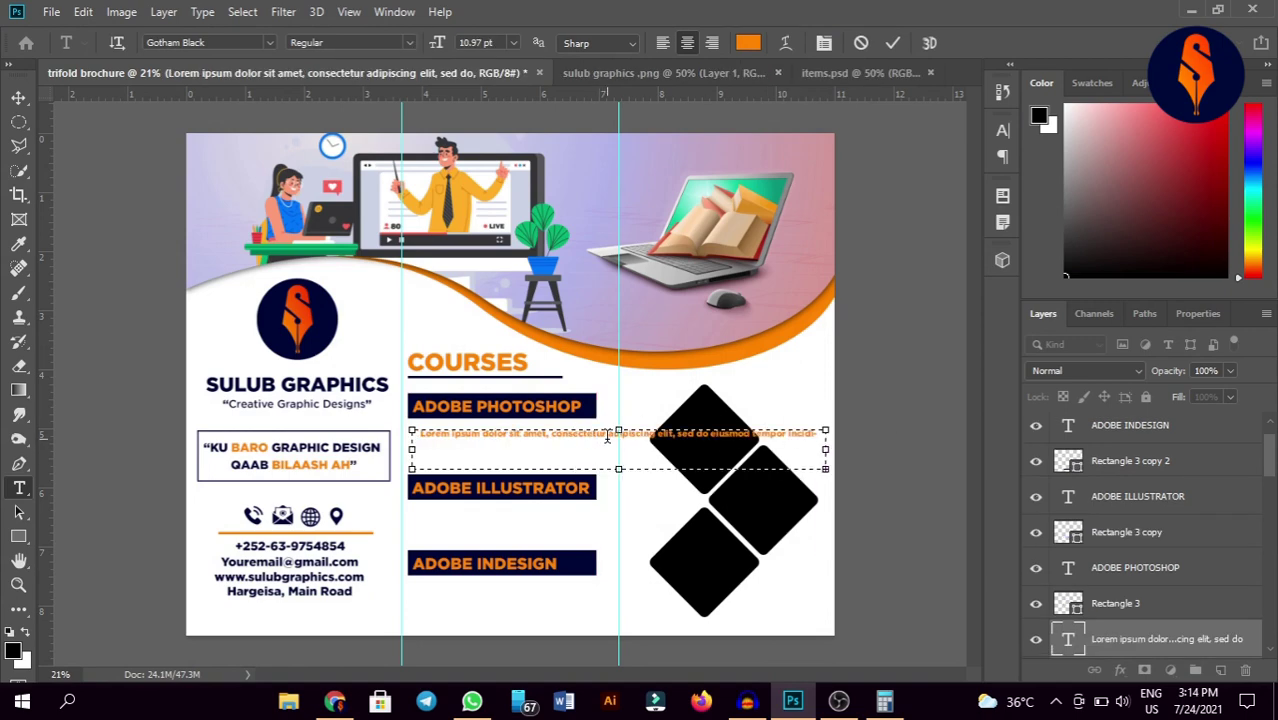
{"action": "key", "text": "ctrl+shift+c"}
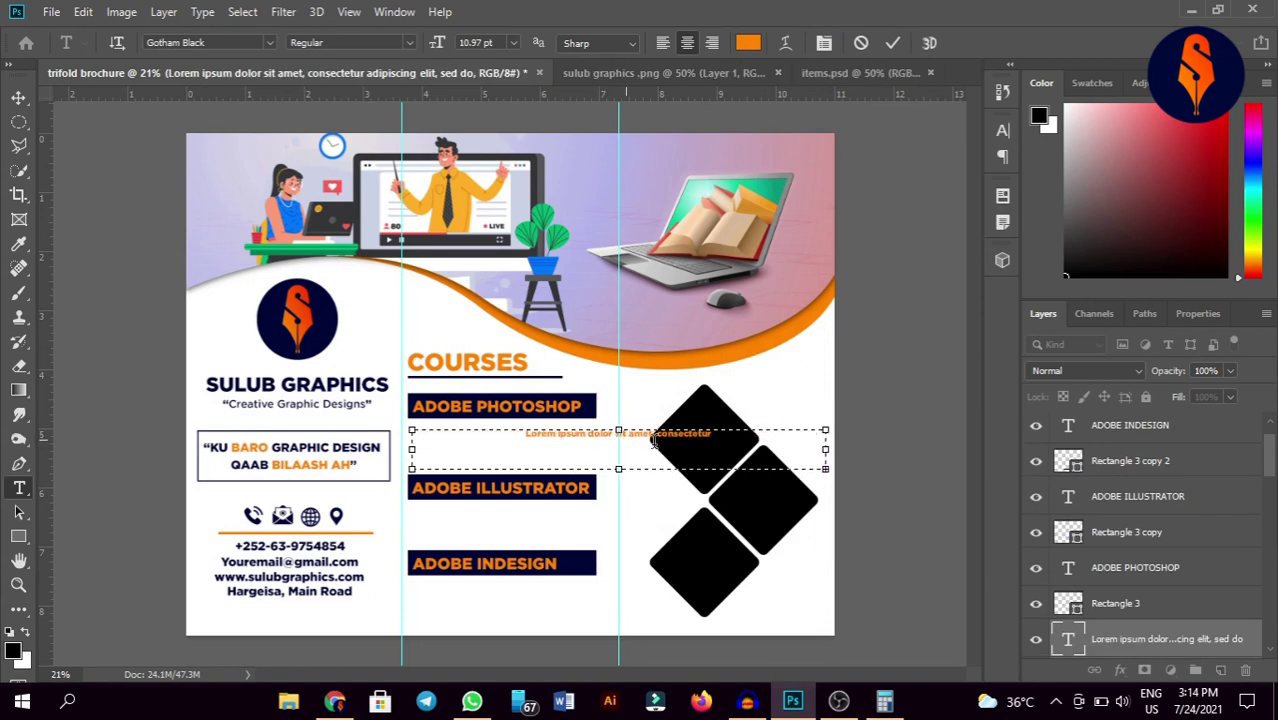
{"action": "key", "text": "ctrl+a"}
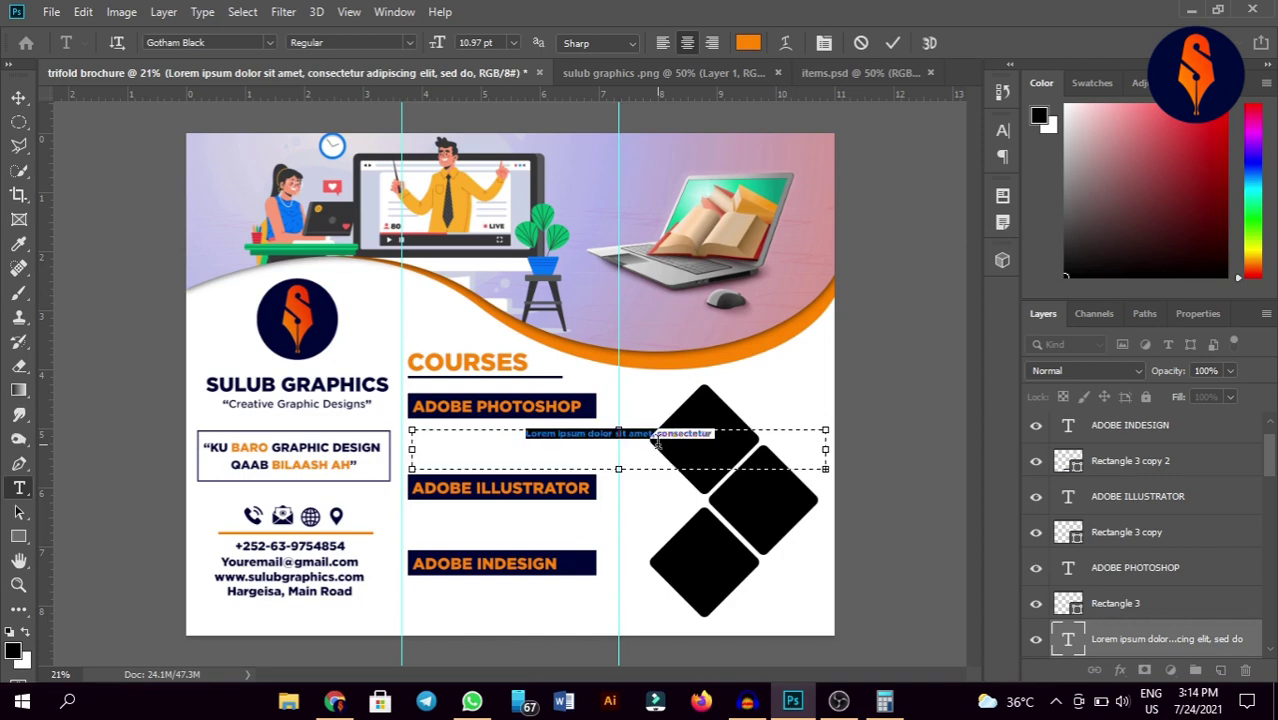
{"action": "left_click", "coordinate": [824, 43]}
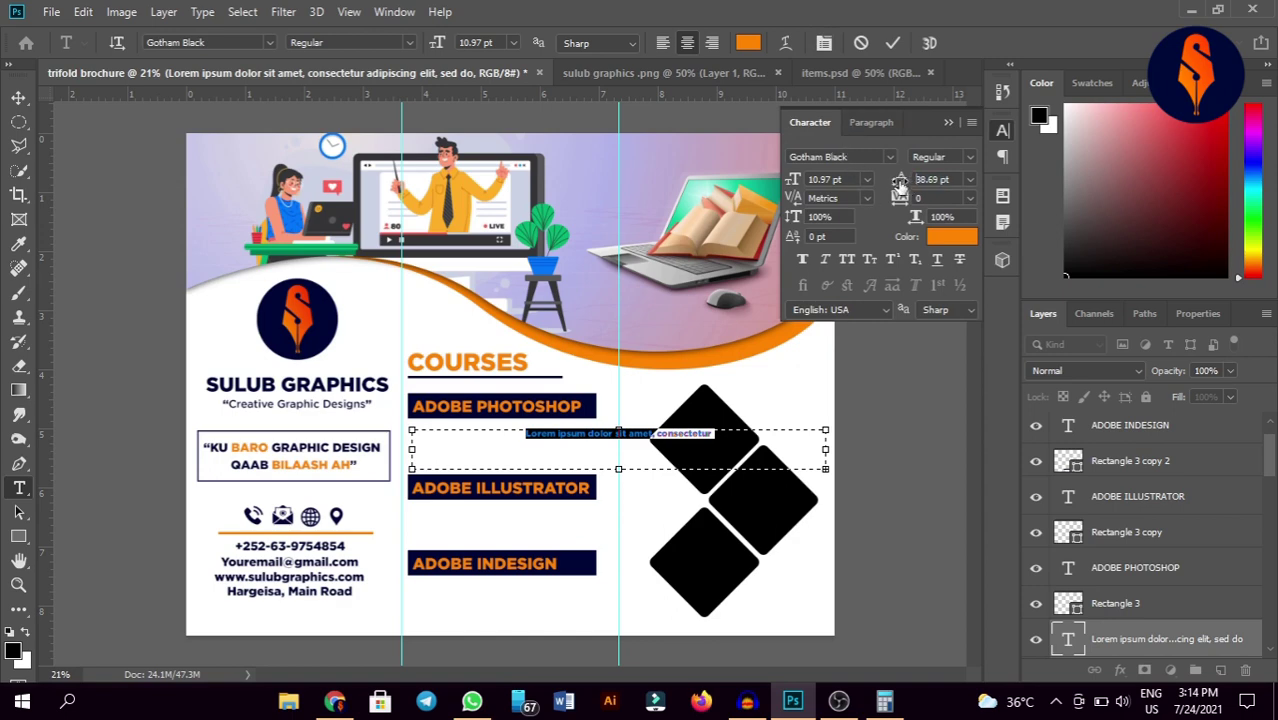
{"action": "left_click_drag", "start_coordinate": [900, 185], "coordinate": [873, 186]}
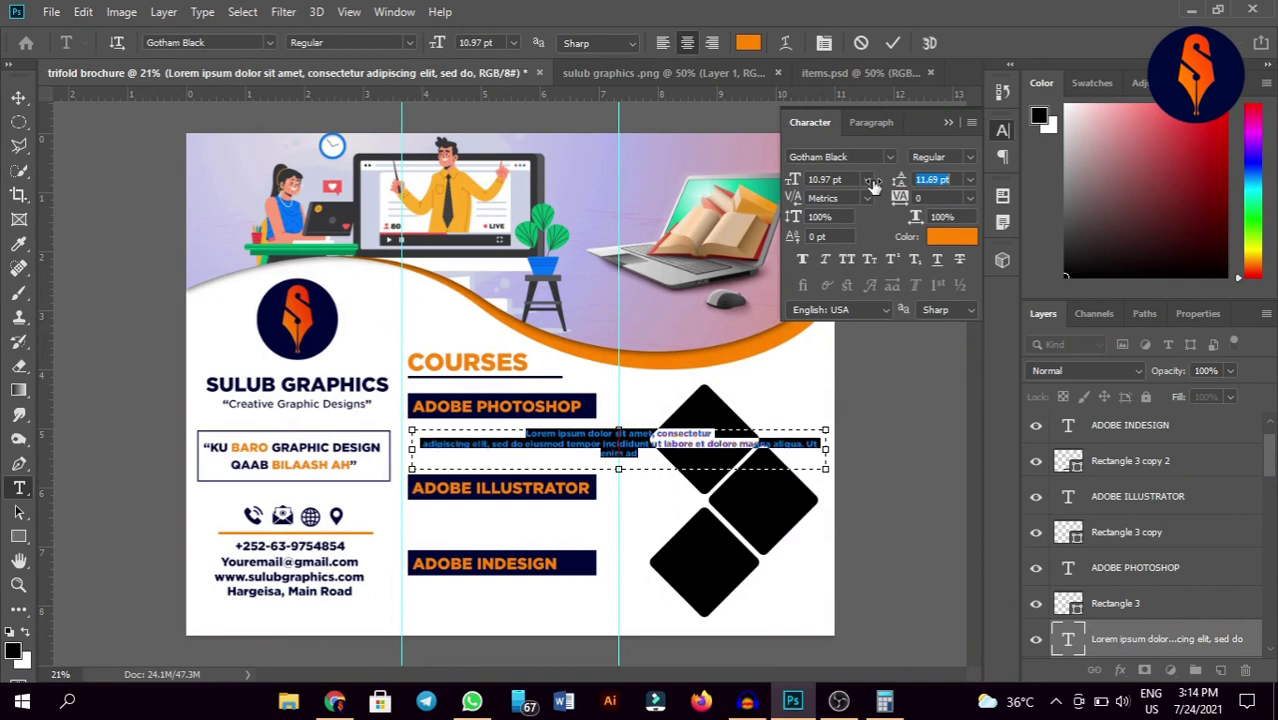
{"action": "left_click", "coordinate": [948, 181]}
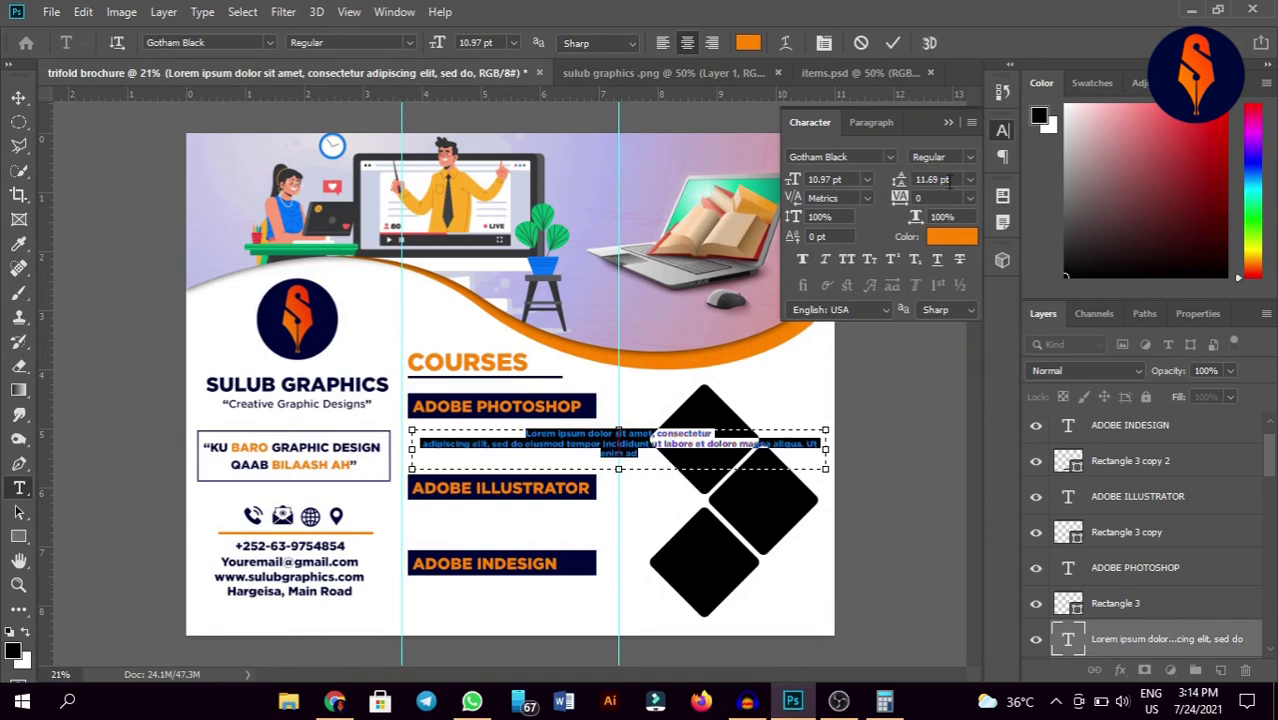
{"action": "left_click", "coordinate": [947, 122]}
- Narrow the paragraph to the middle panel, justify it, and nudge it under the bar
{"action": "left_click_drag", "start_coordinate": [815, 449], "coordinate": [620, 449]}
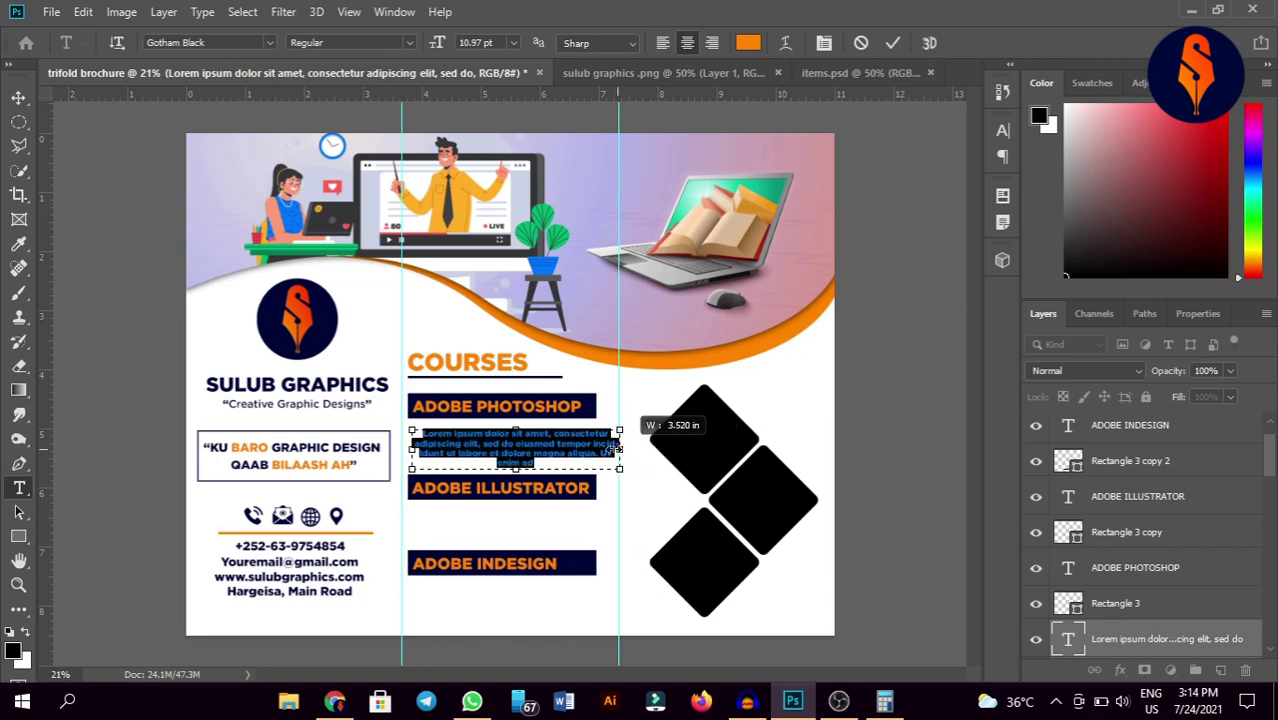
{"action": "left_click_drag", "start_coordinate": [616, 449], "coordinate": [607, 449]}
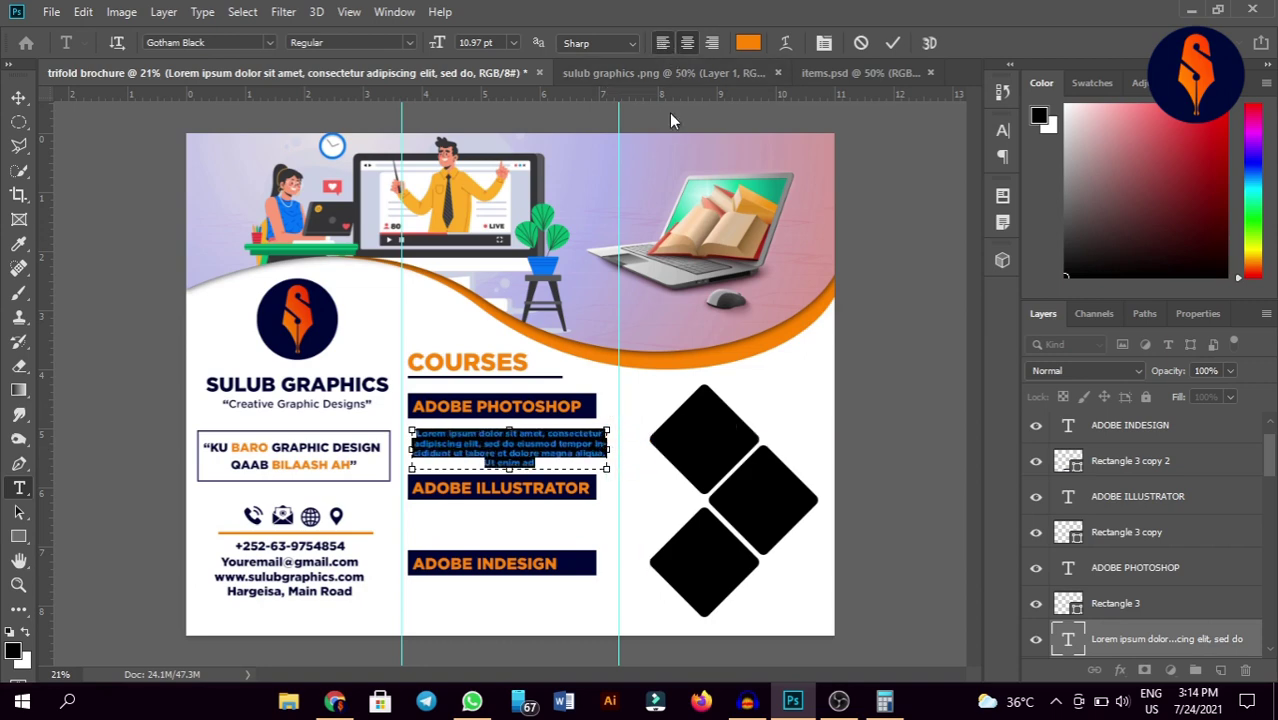
{"action": "key", "text": "ctrl+shift+l"}
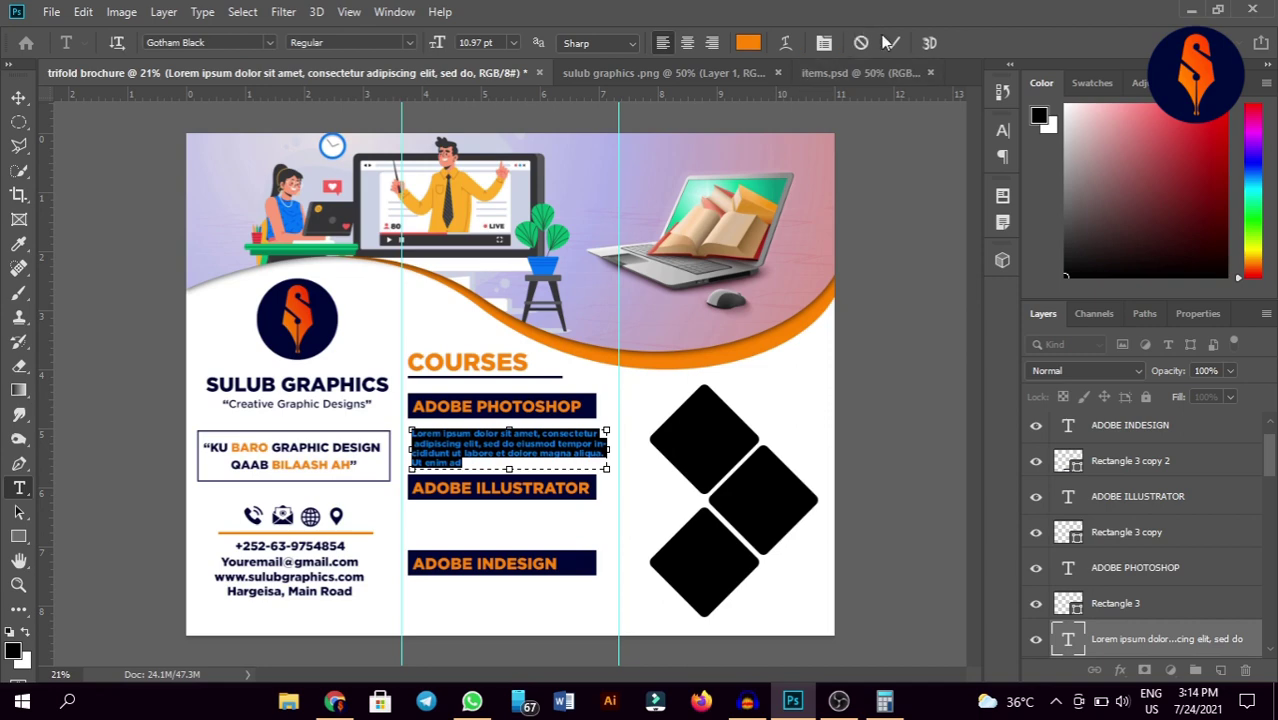
{"action": "left_click", "coordinate": [799, 178]}
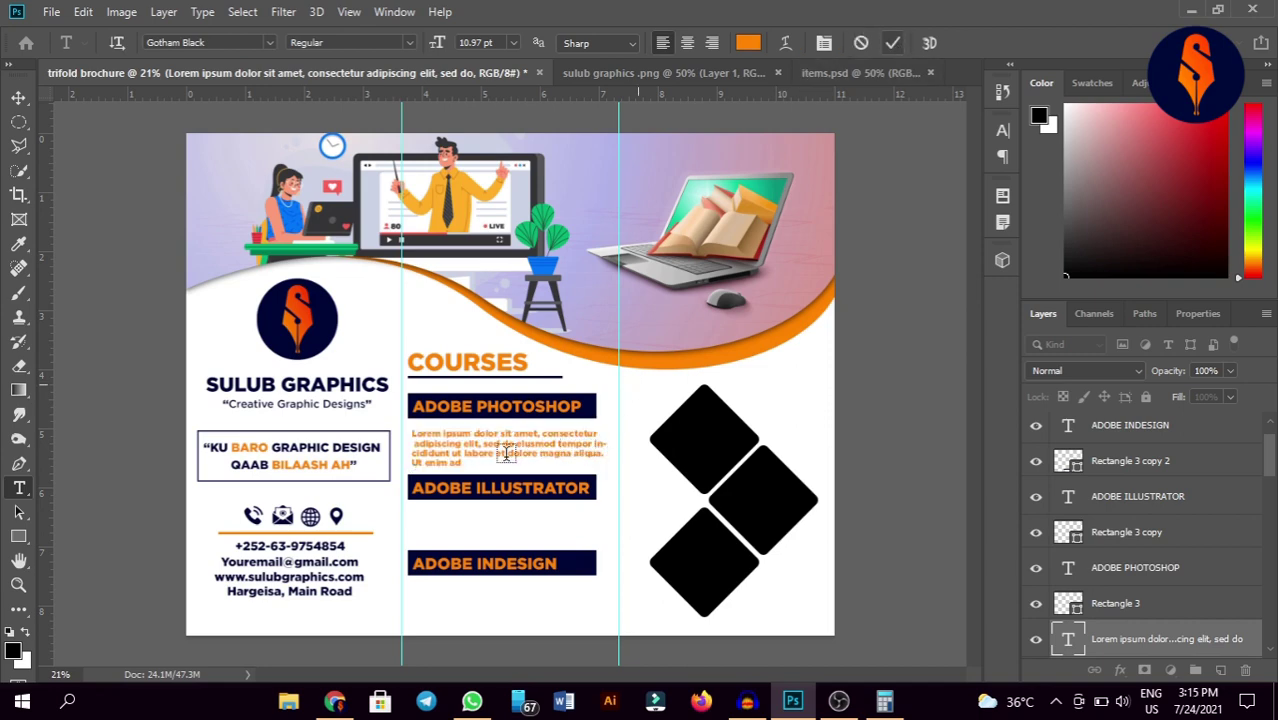
{"action": "left_click", "coordinate": [18, 98]}
{"action": "left_click_drag", "start_coordinate": [505, 455], "coordinate": [502, 450]}
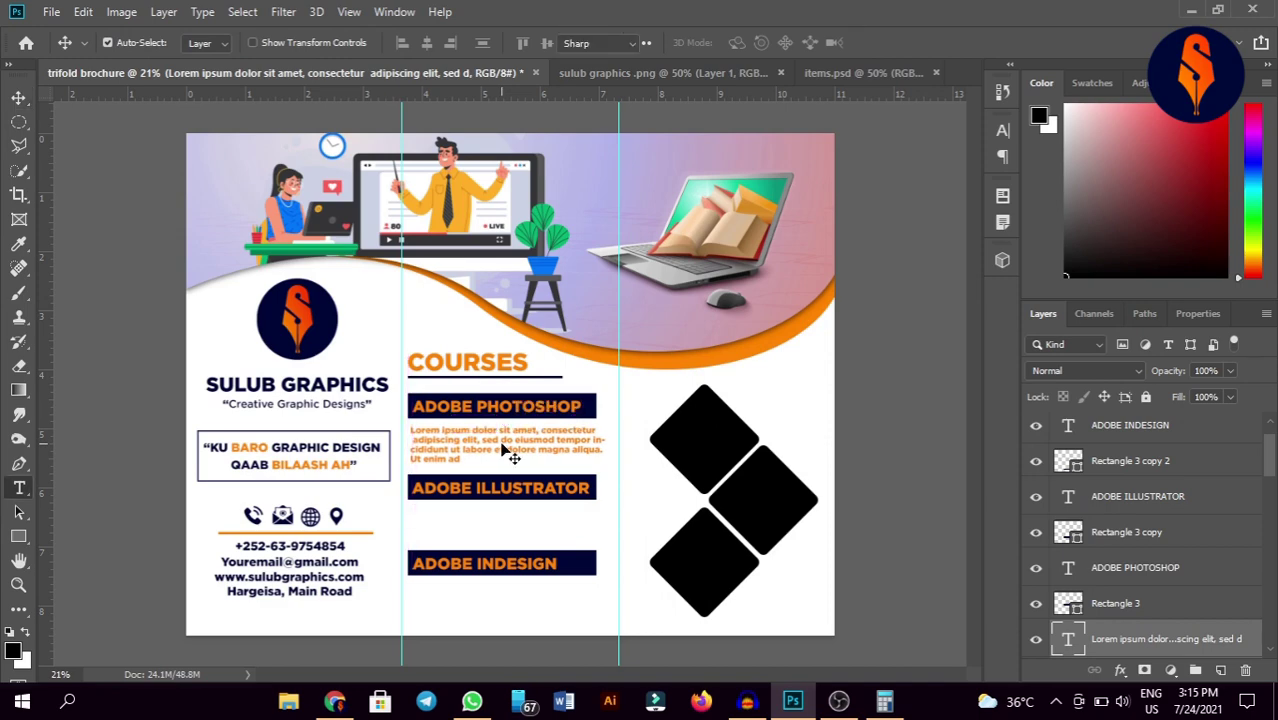
- Recolour the paragraph text to navy #000738 sampled from the course bar
{"action": "double_click", "coordinate": [502, 450]}
{"action": "left_click", "coordinate": [748, 42]}
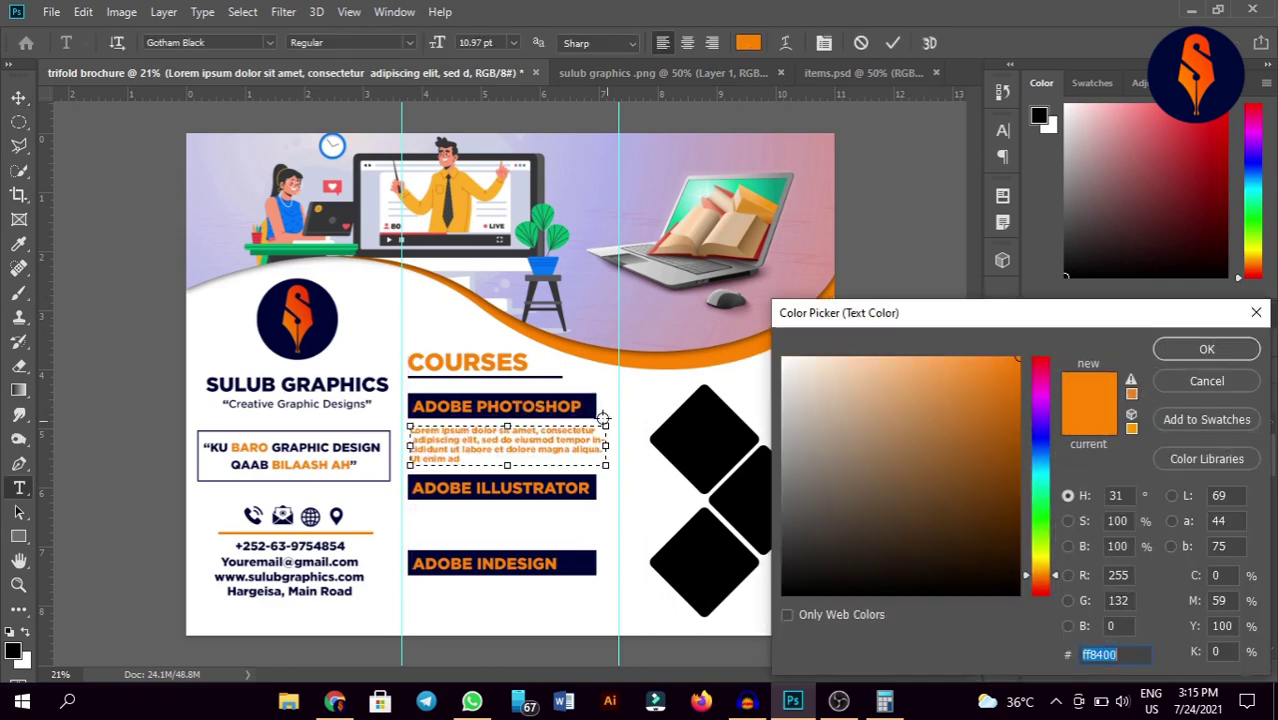
{"action": "left_click", "coordinate": [591, 404]}
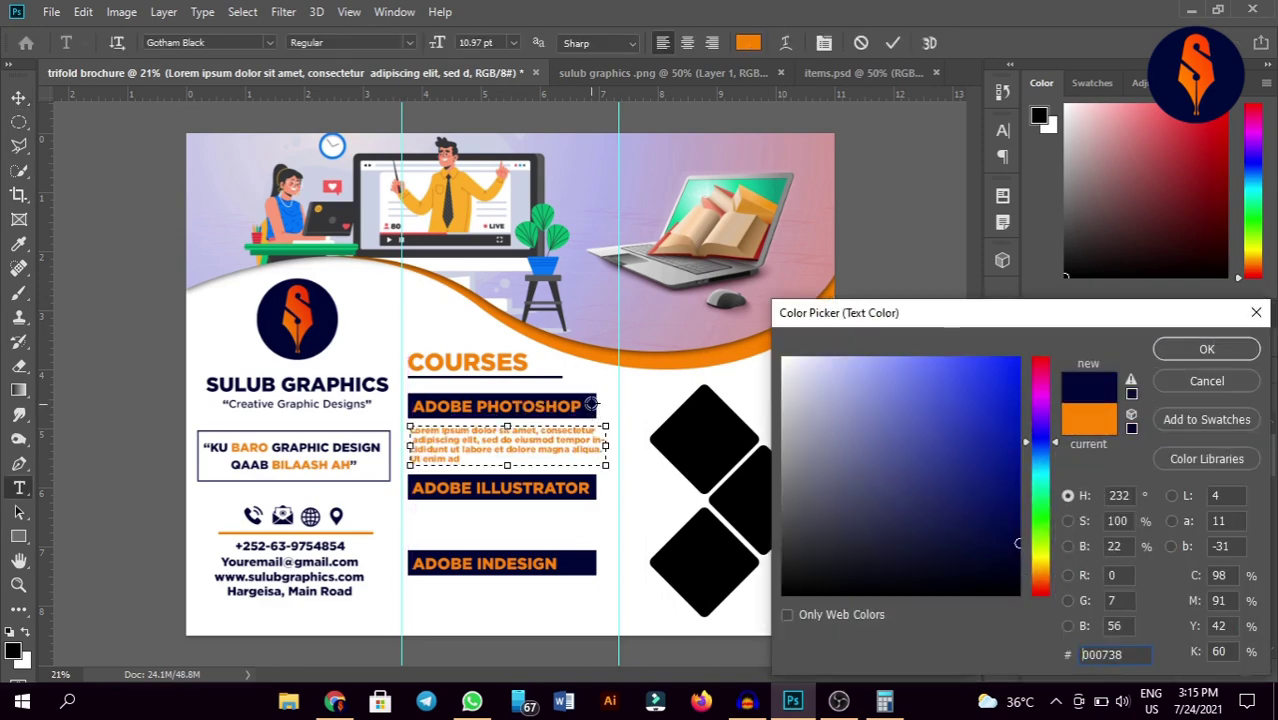
{"action": "left_click", "coordinate": [1216, 355]}
{"action": "left_click", "coordinate": [892, 42]}
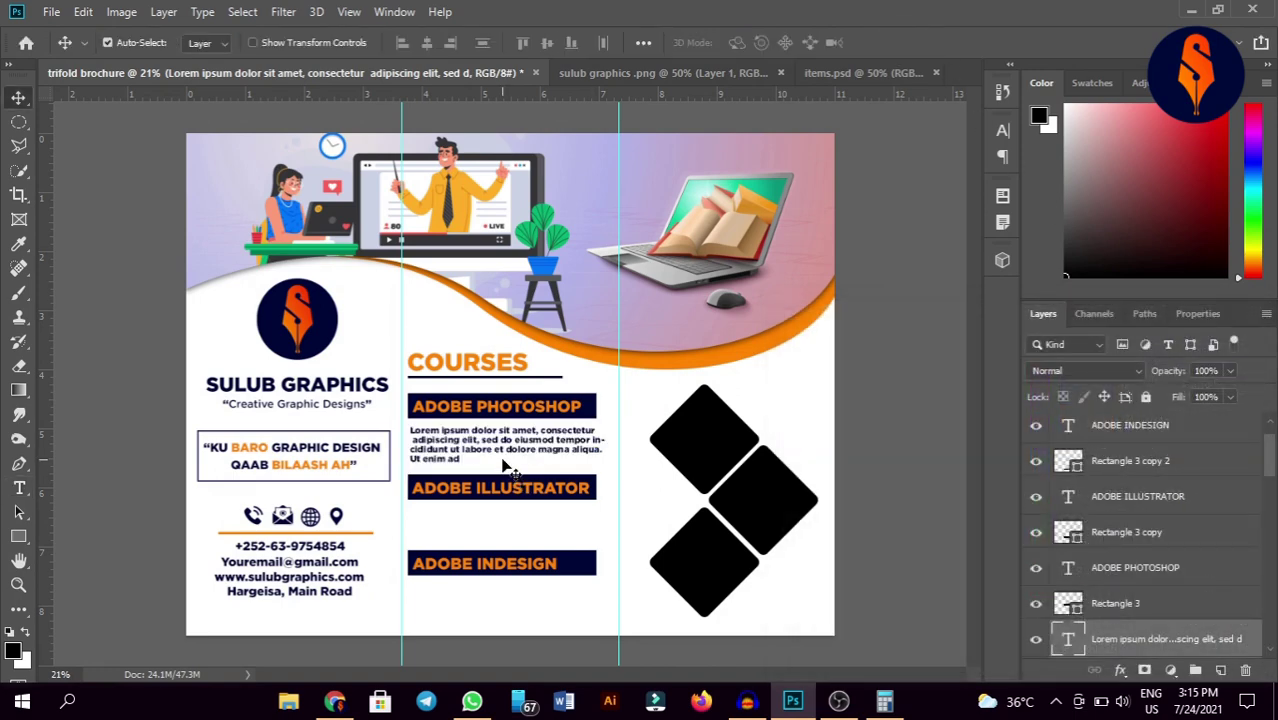
{"action": "left_click", "coordinate": [437, 447]}
{"action": "key", "text": "ctrl+a"}
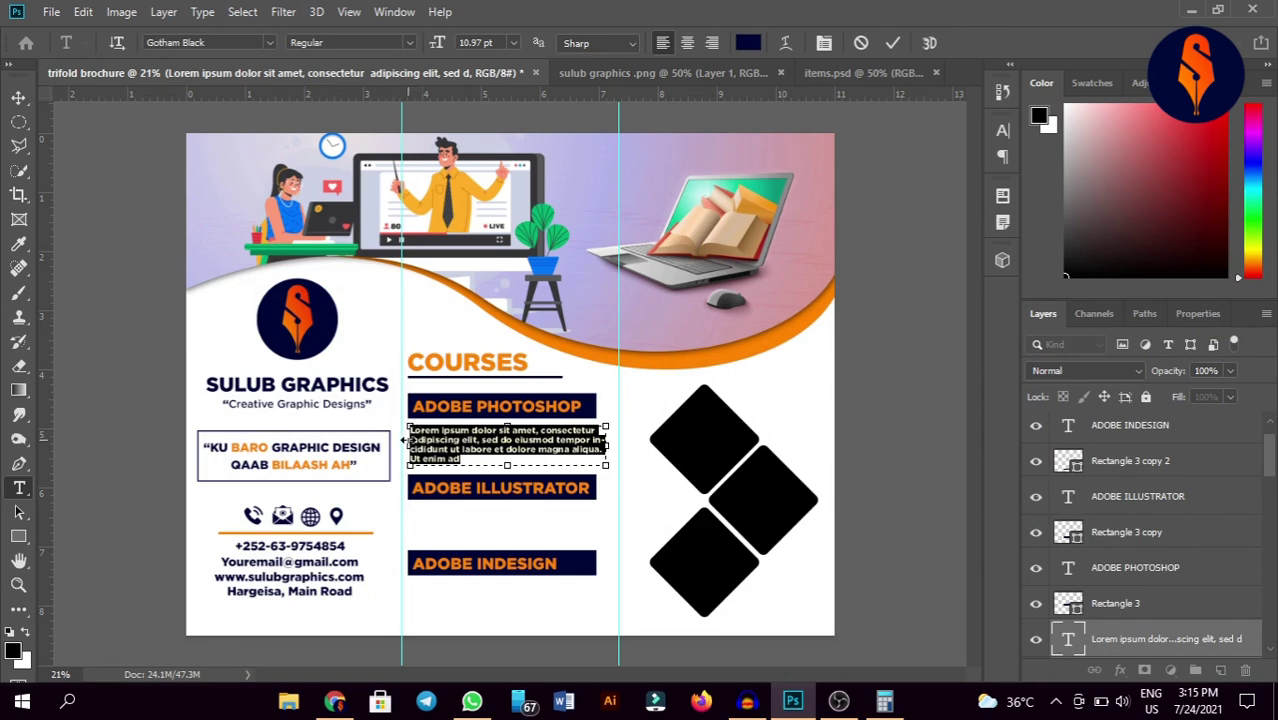
{"action": "left_click", "coordinate": [892, 42]}
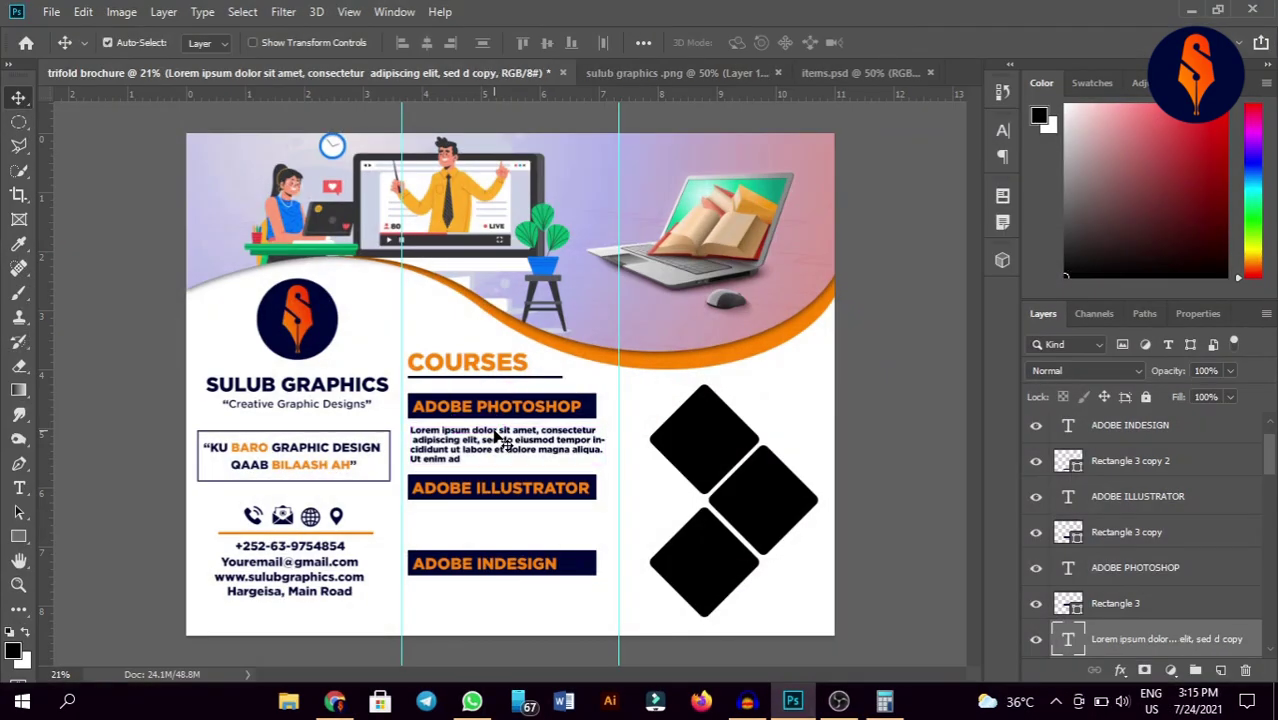
- Place copies of the paragraph under ADOBE ILLUSTRATOR and ADOBE INDESIGN
{"action": "left_click_drag", "start_coordinate": [497, 440], "coordinate": [497, 594]}
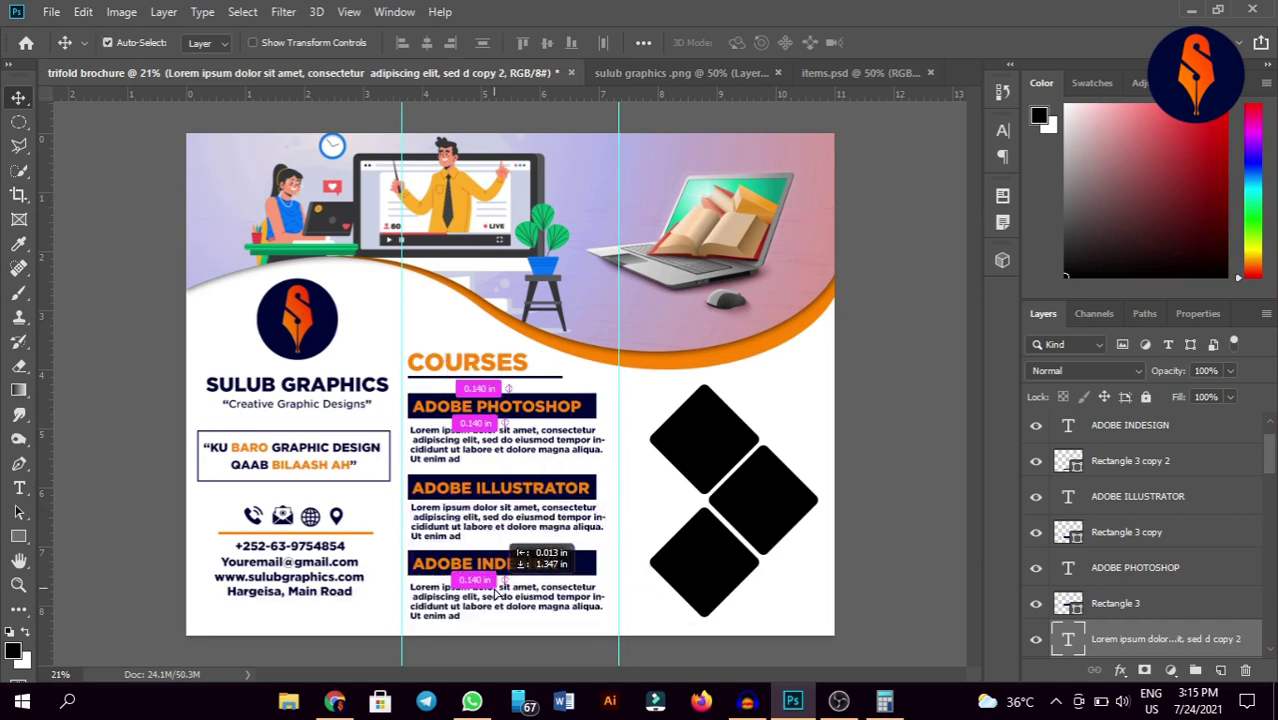
{"action": "left_click_drag", "start_coordinate": [497, 594], "coordinate": [497, 592]}
{"action": "left_click", "coordinate": [848, 423]}
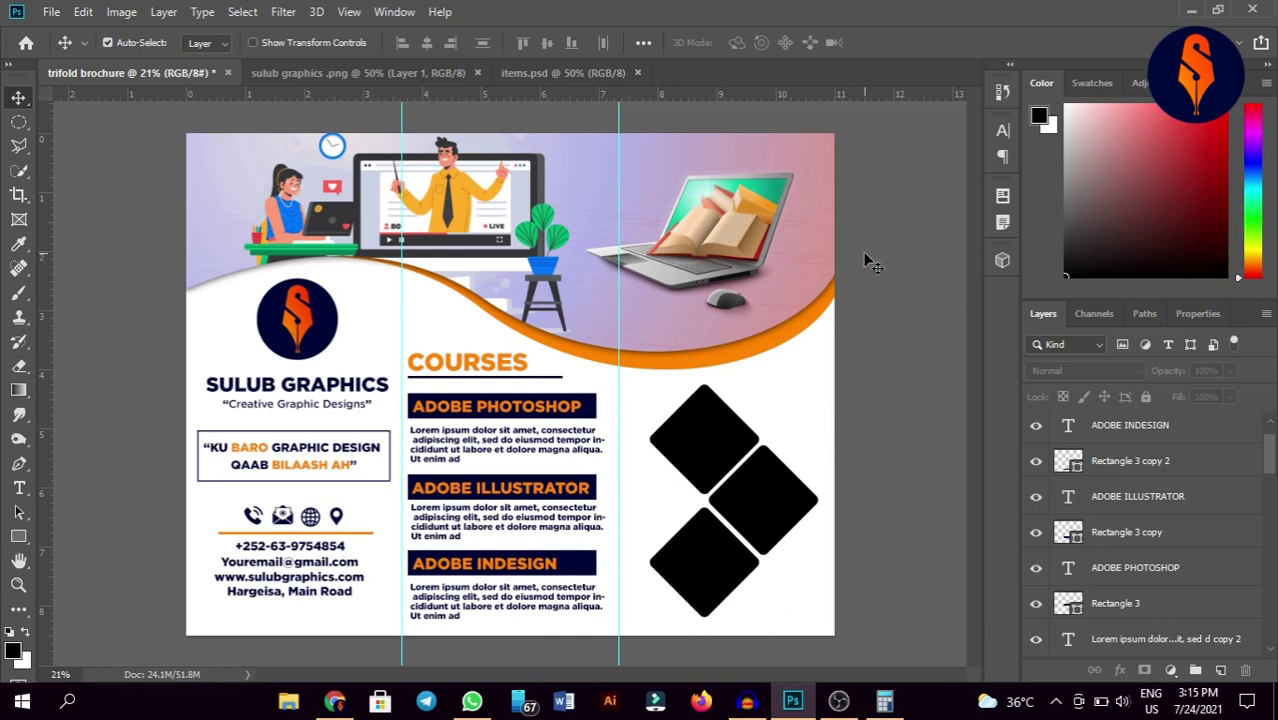
- Close the items.psd document
{"action": "left_click", "coordinate": [51, 11]}
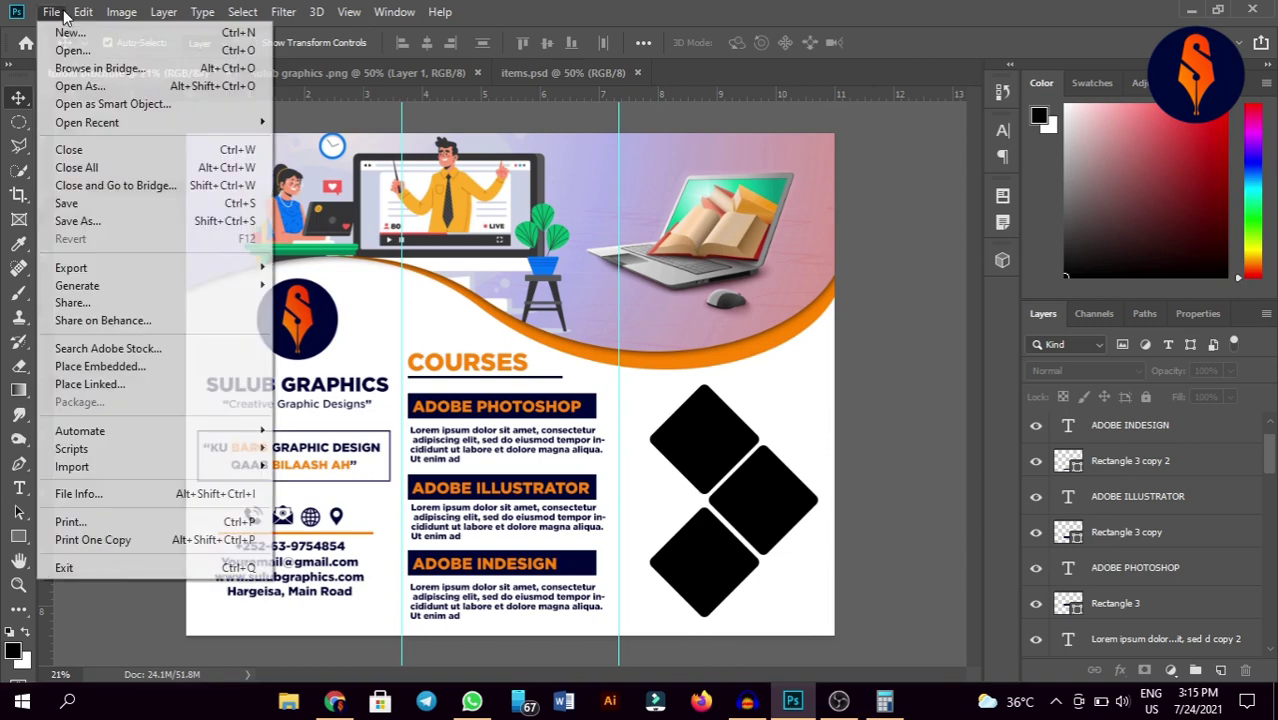
{"action": "left_click", "coordinate": [740, 204]}
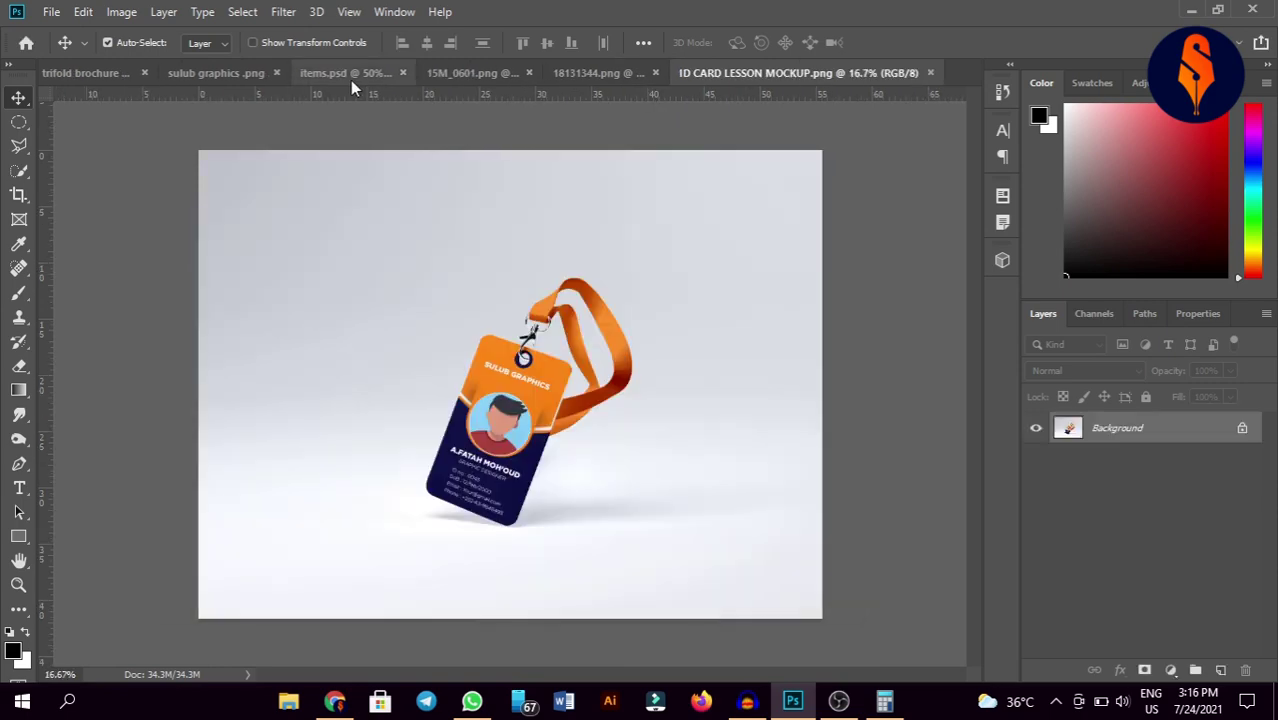
{"action": "left_click", "coordinate": [411, 76]}
{"action": "left_click", "coordinate": [482, 73]}
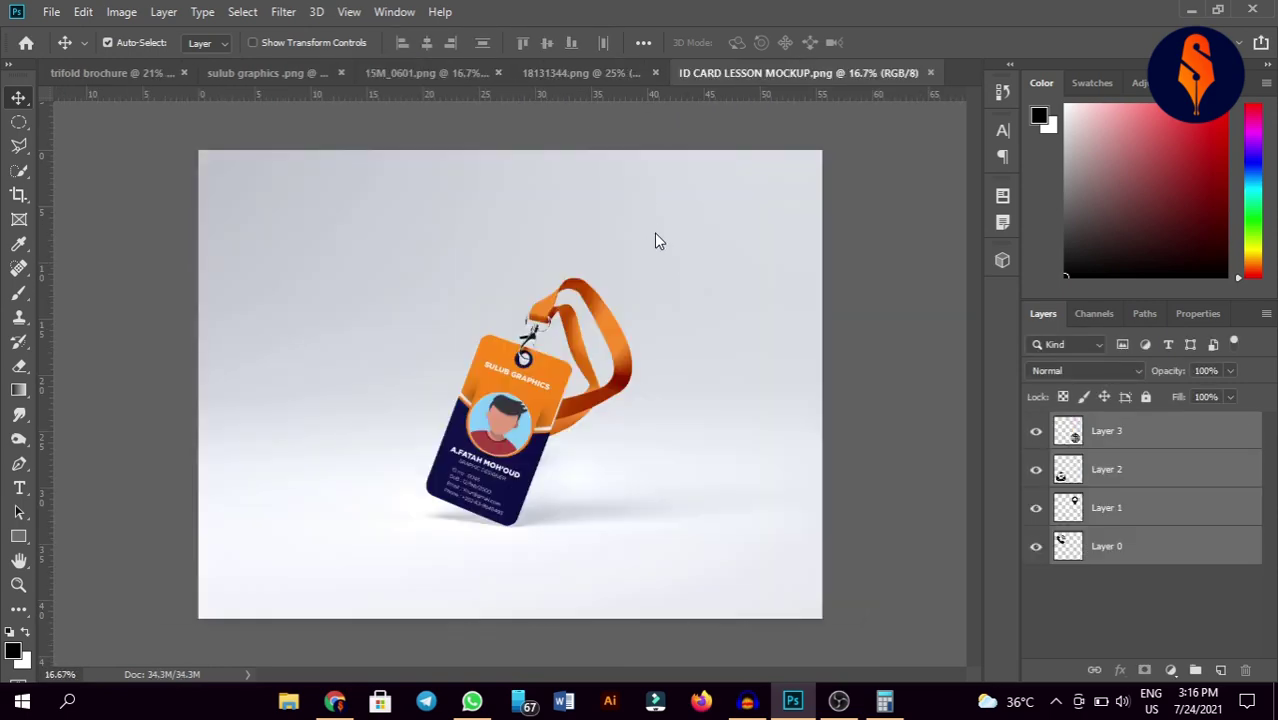
- Unlock the 15M_0601.png background and drag the furniture mockup into the trifold brochure
{"action": "left_click", "coordinate": [430, 73]}
{"action": "left_click_drag", "start_coordinate": [565, 405], "coordinate": [490, 355]}
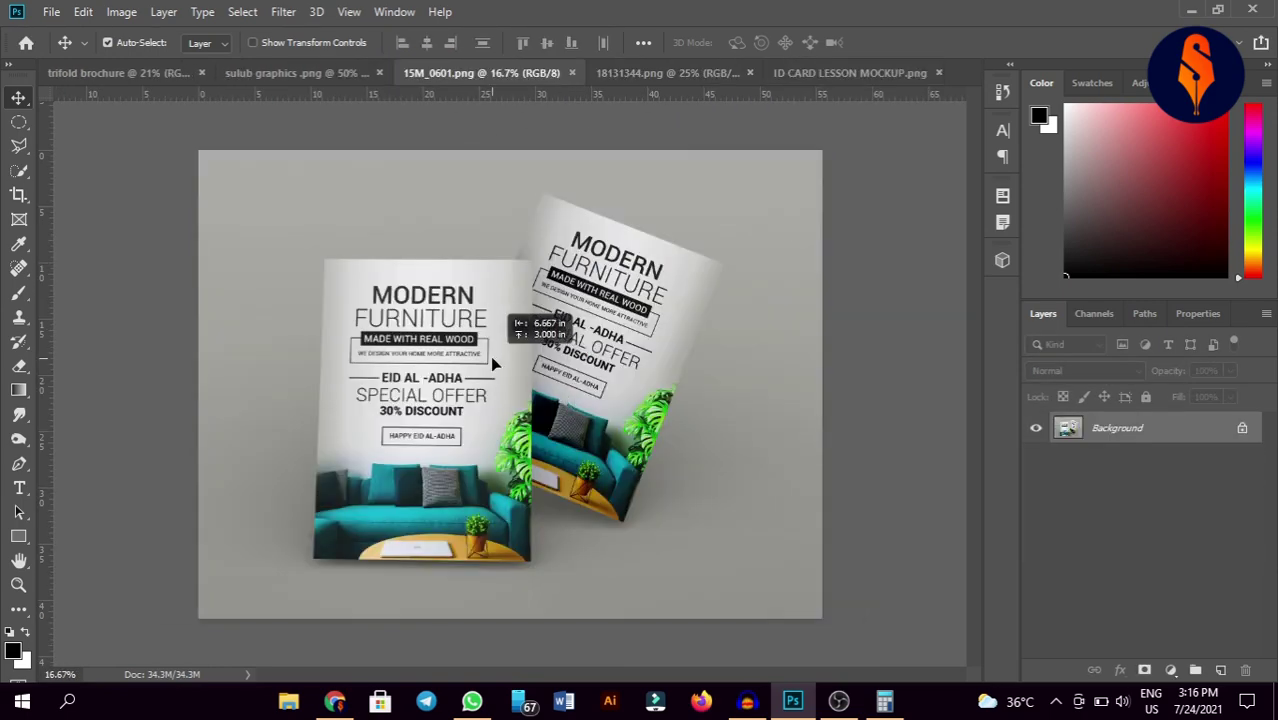
{"action": "left_click", "coordinate": [628, 316]}
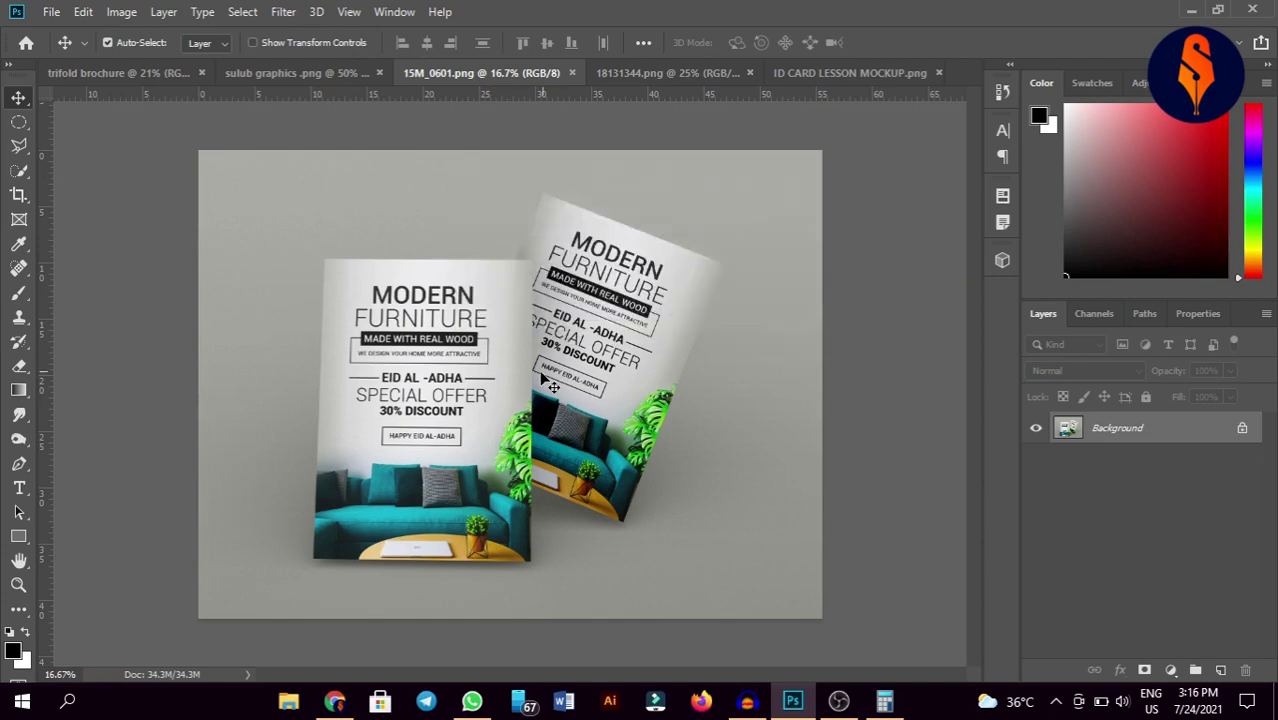
{"action": "mouse_move", "coordinate": [560, 396]}
{"action": "left_mouse_down"}
{"action": "mouse_move", "coordinate": [232, 108]}
{"action": "mouse_move", "coordinate": [163, 73]}
{"action": "mouse_move", "coordinate": [712, 420]}
{"action": "mouse_move", "coordinate": [628, 401]}
{"action": "left_mouse_up"}
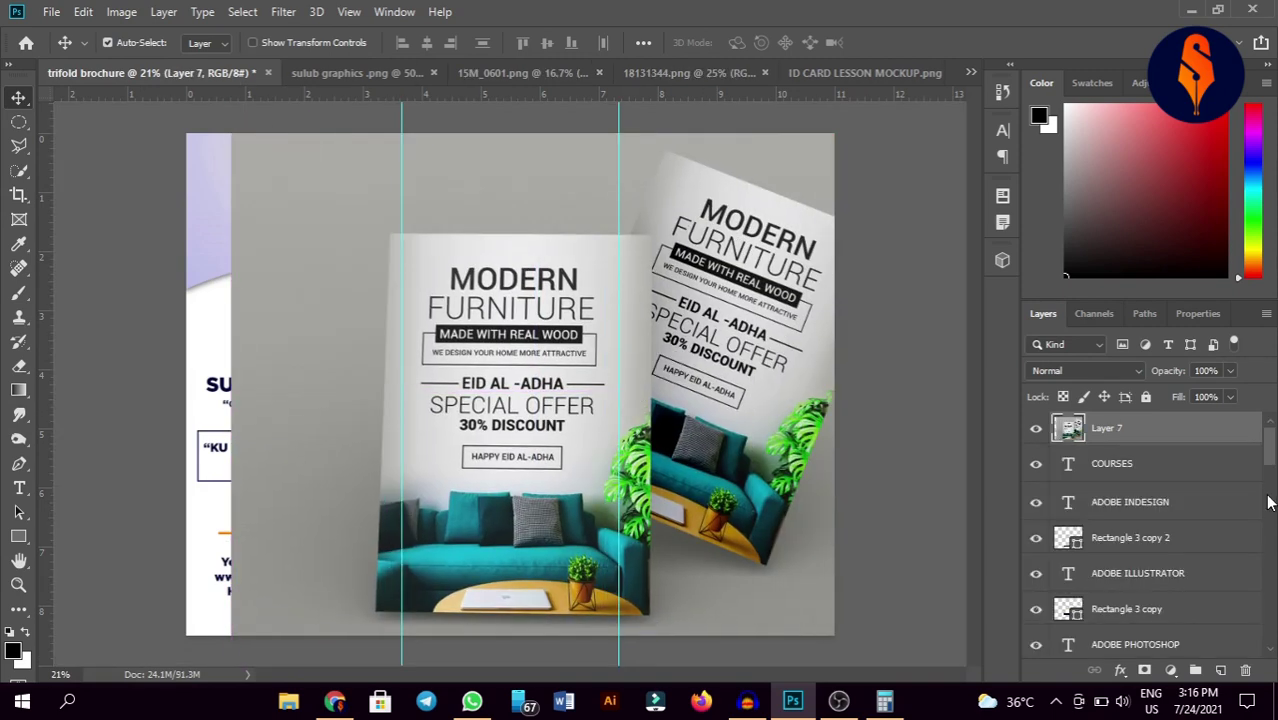
- Convert Layer 7 to a smart object and scale it to about 23% over the right panel
{"action": "right_click", "coordinate": [1159, 428]}
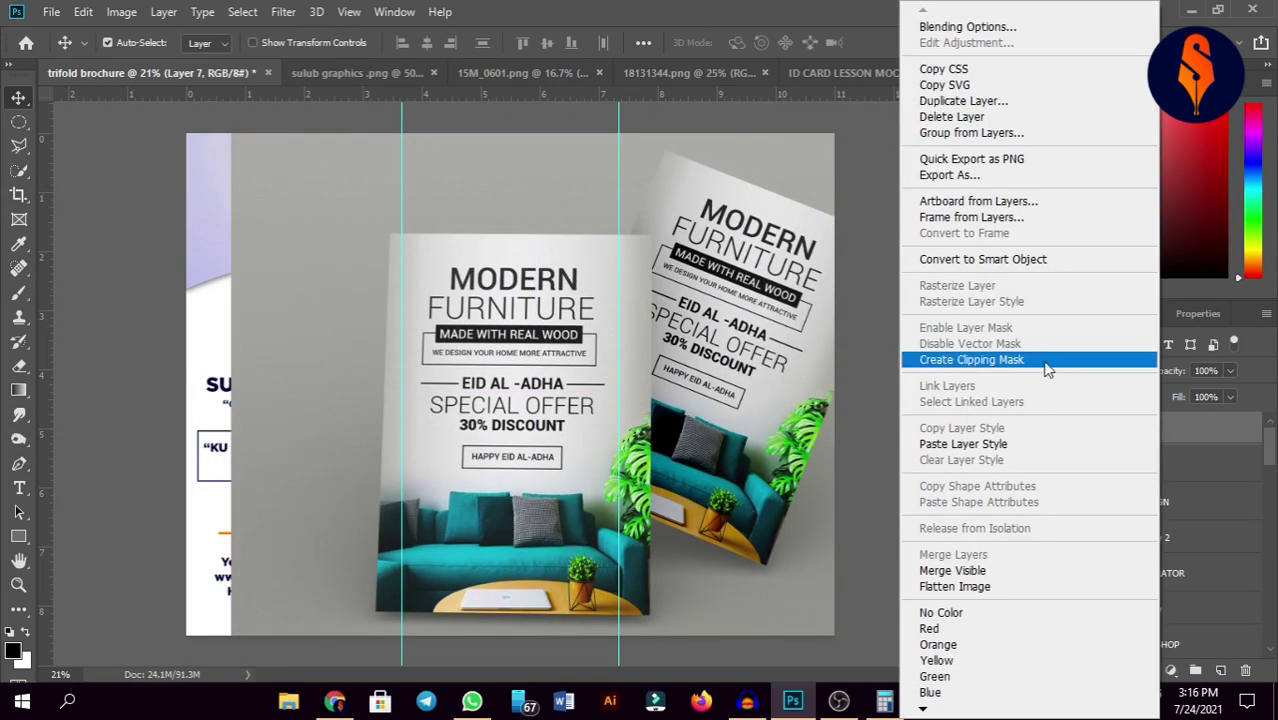
{"action": "left_click", "coordinate": [1046, 260]}
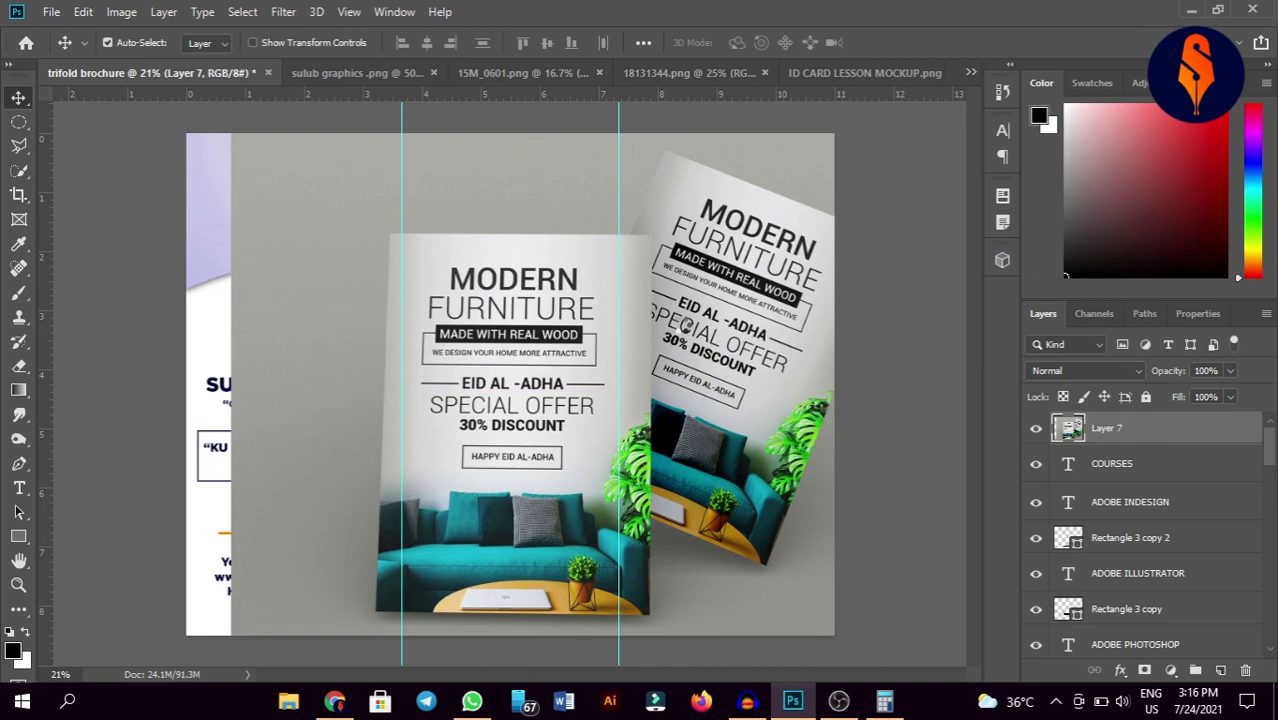
{"action": "key", "text": "ctrl+t"}
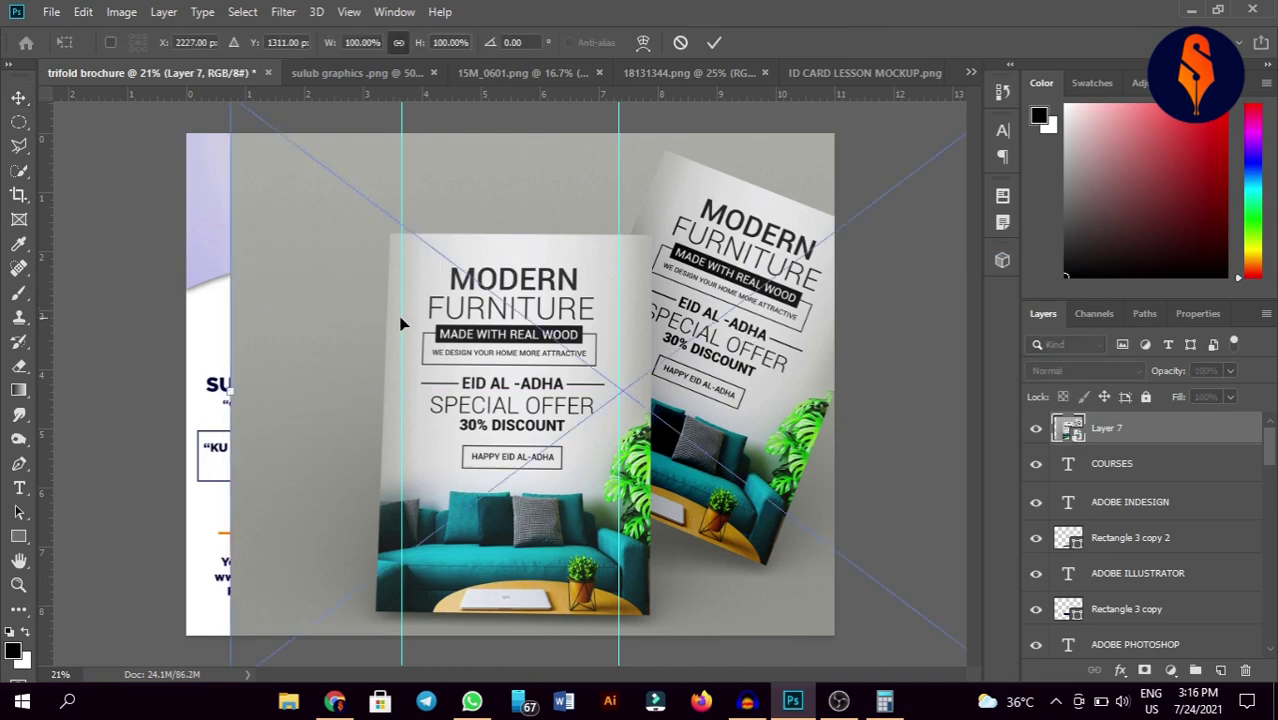
{"action": "mouse_move", "coordinate": [240, 393]}
{"action": "left_mouse_down"}
{"action": "mouse_move", "coordinate": [958, 391]}
{"action": "mouse_move", "coordinate": [835, 459]}
{"action": "left_mouse_up"}
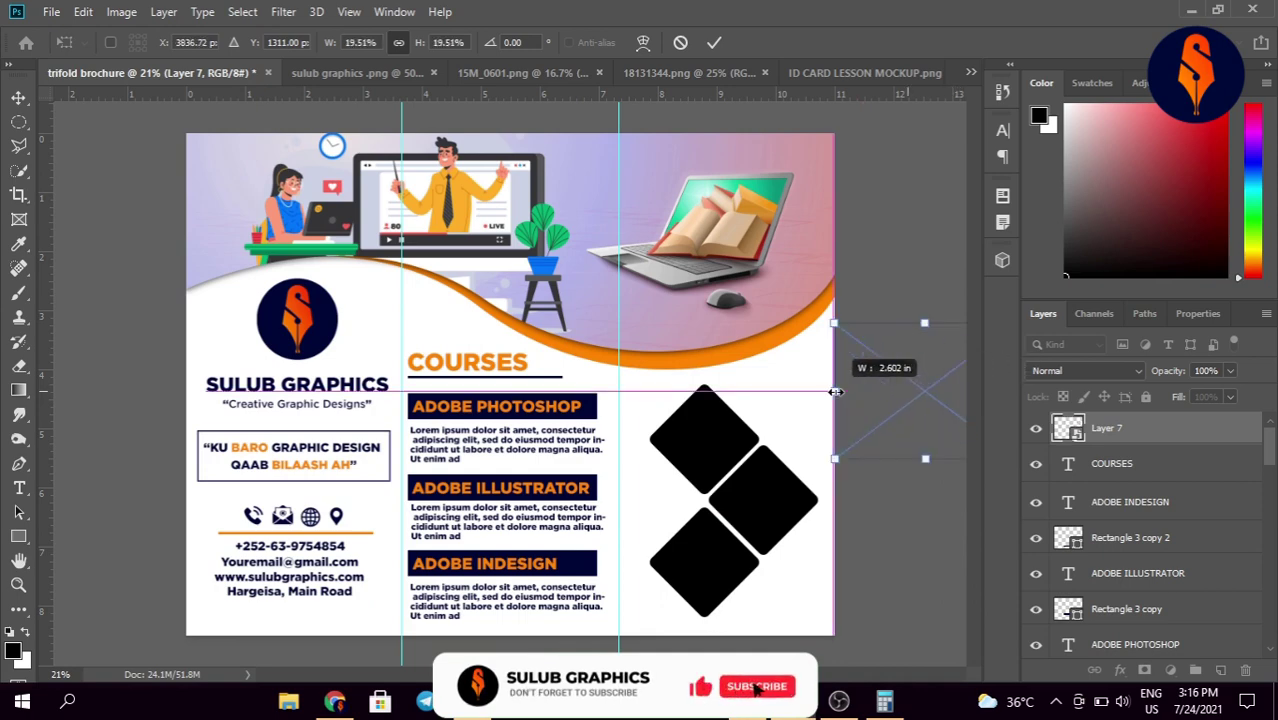
{"action": "mouse_move", "coordinate": [903, 430]}
{"action": "left_mouse_down"}
{"action": "mouse_move", "coordinate": [704, 452]}
{"action": "mouse_move", "coordinate": [685, 469]}
{"action": "left_mouse_up"}
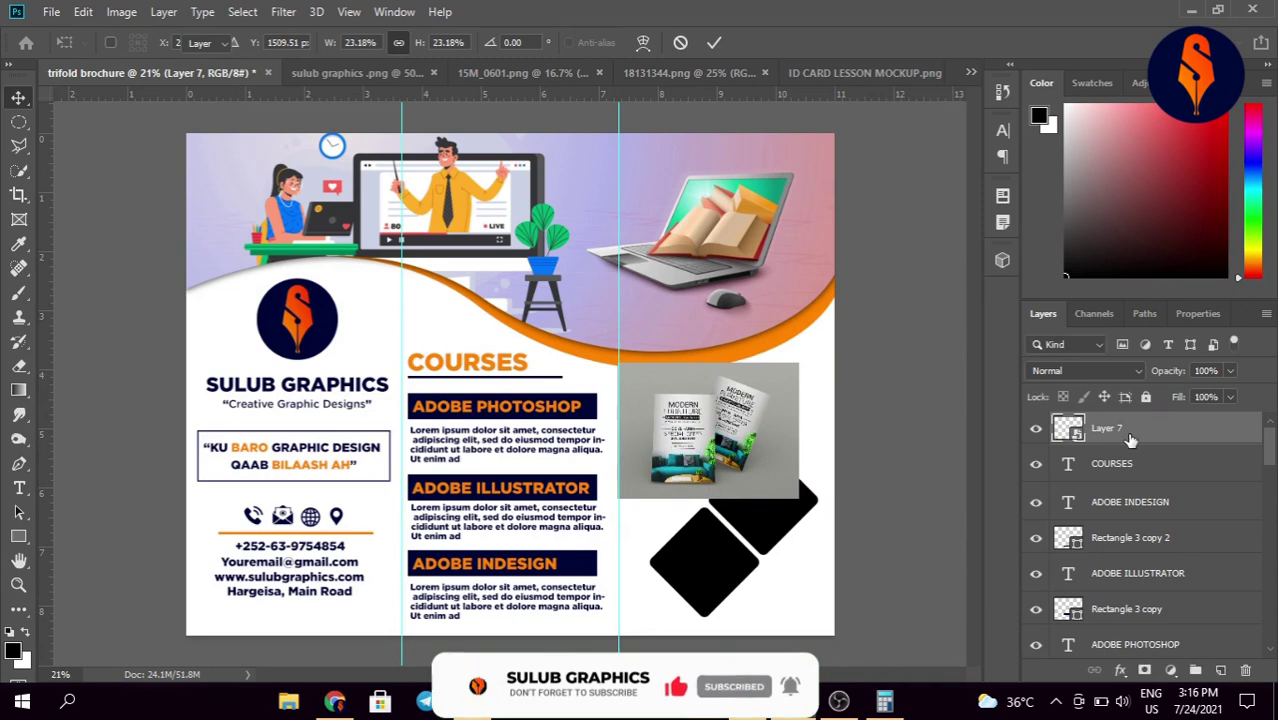
{"action": "key", "text": "Return"}
{"action": "left_click_drag", "start_coordinate": [755, 470], "coordinate": [757, 389]}
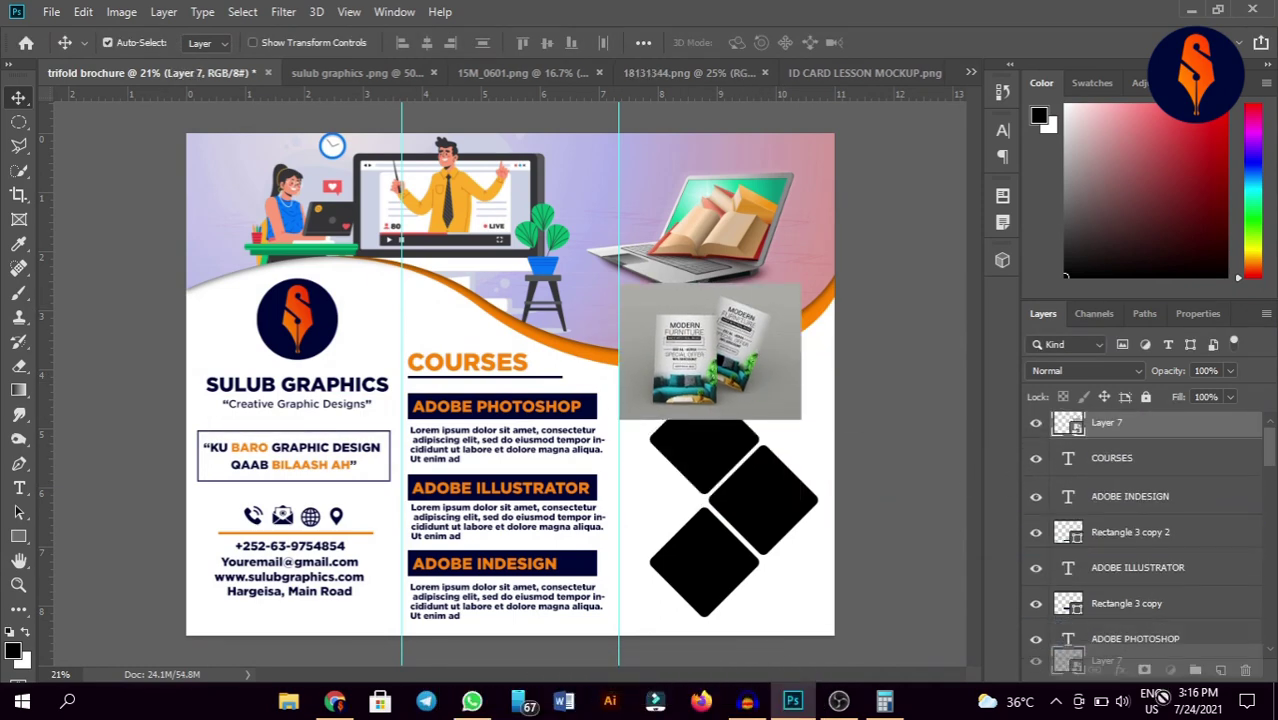
- Restack Layer 7 just above Shape 2
{"action": "scroll", "coordinate": [1130, 520], "scroll_direction": "down", "scroll_amount": 5}
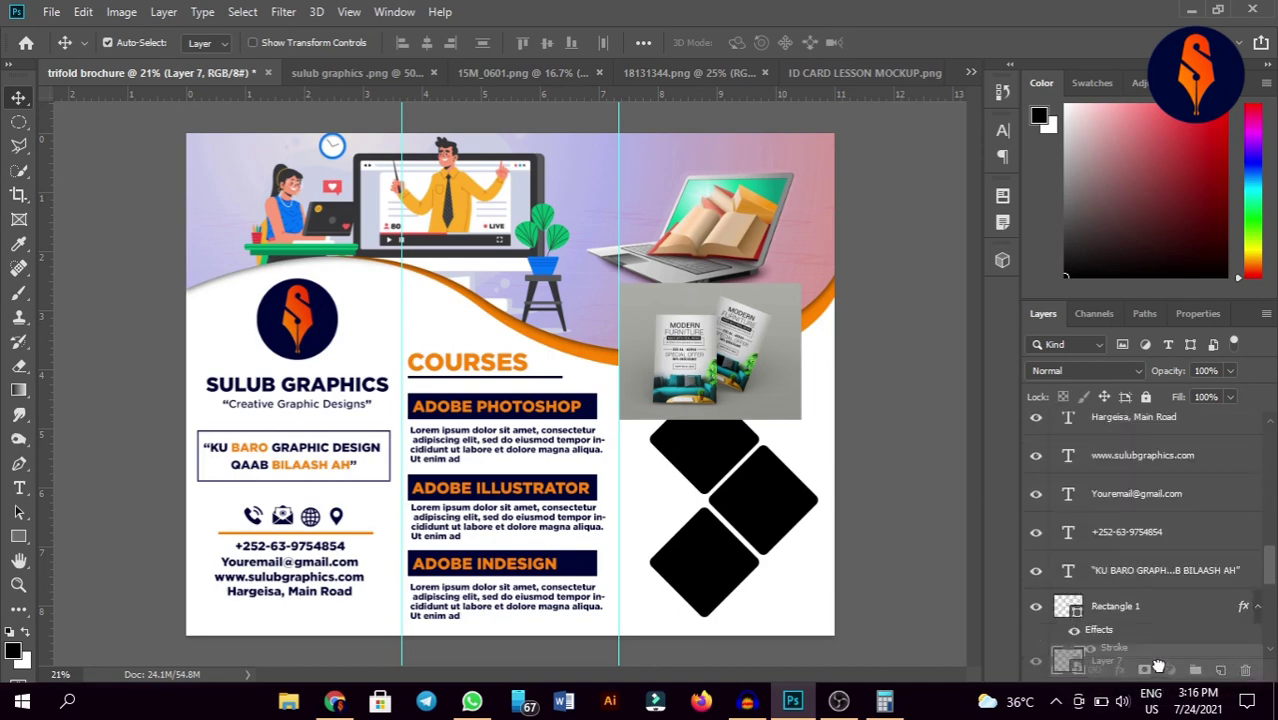
{"action": "left_click_drag", "start_coordinate": [1100, 645], "coordinate": [1143, 665]}
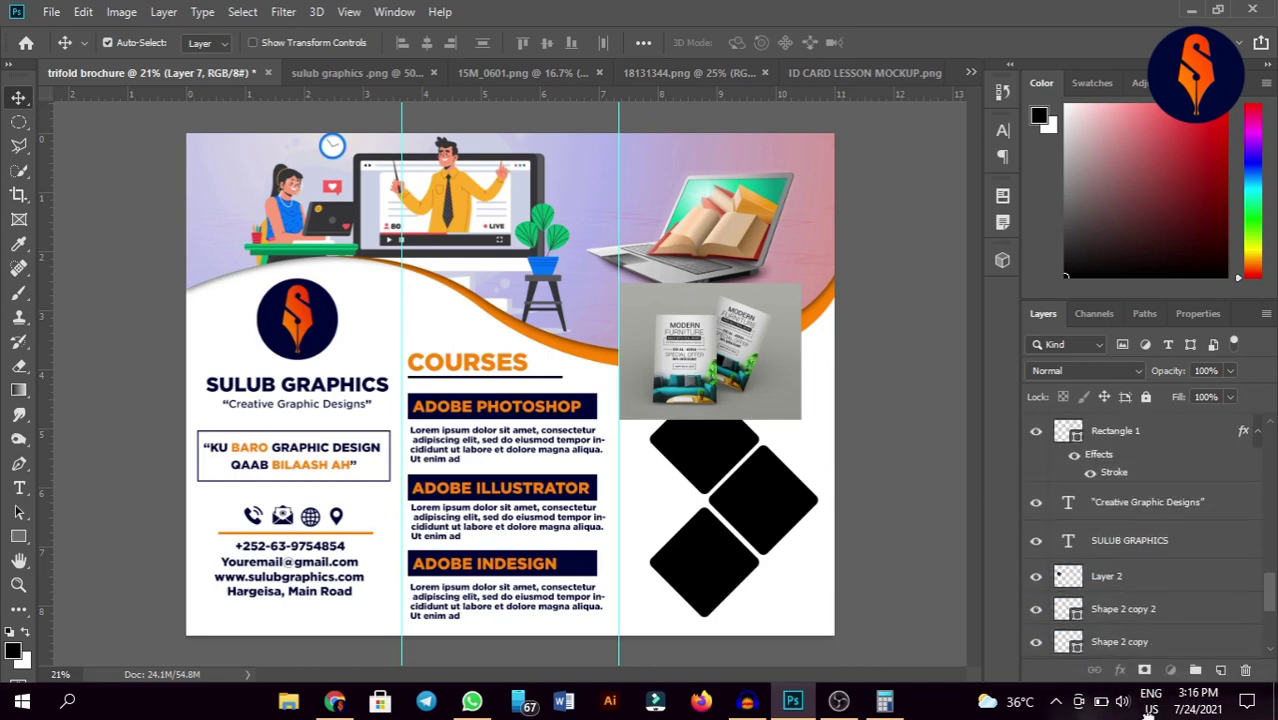
{"action": "left_click_drag", "start_coordinate": [1143, 665], "coordinate": [1150, 595]}
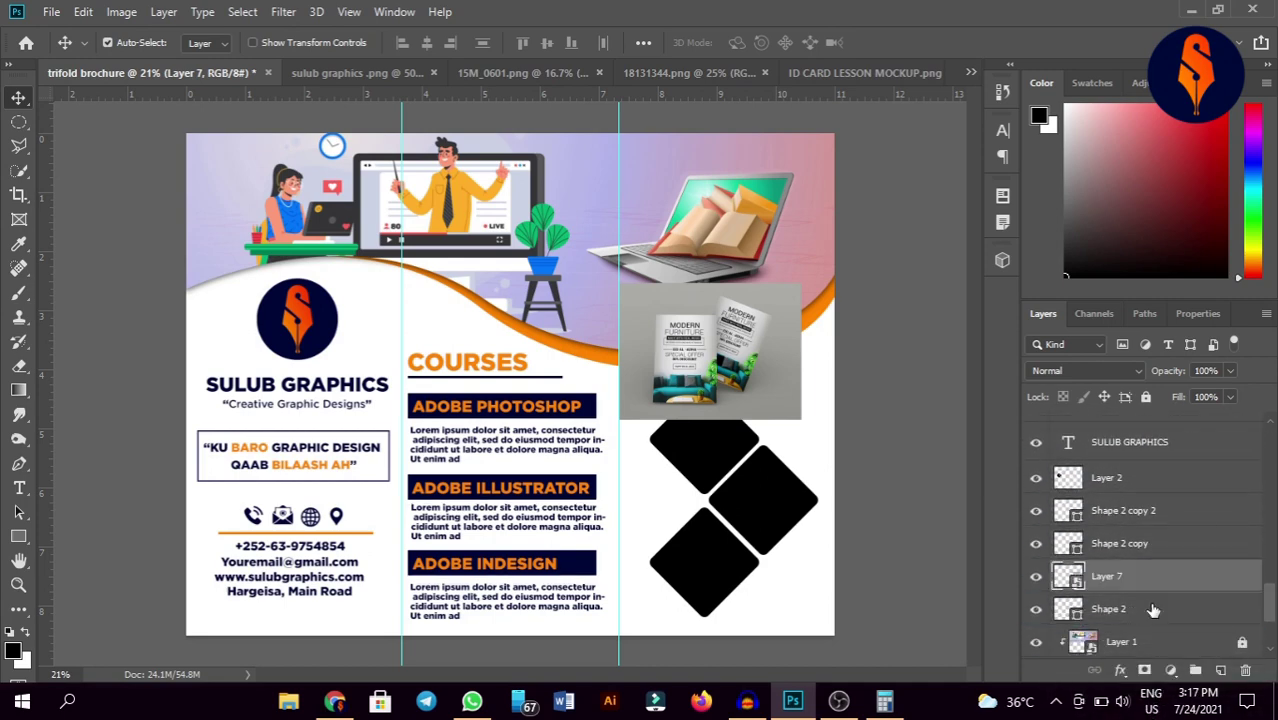
- Move the mockup onto the top diamond and clip Layer 7 into Shape 2
{"action": "left_click_drag", "start_coordinate": [756, 340], "coordinate": [749, 420]}
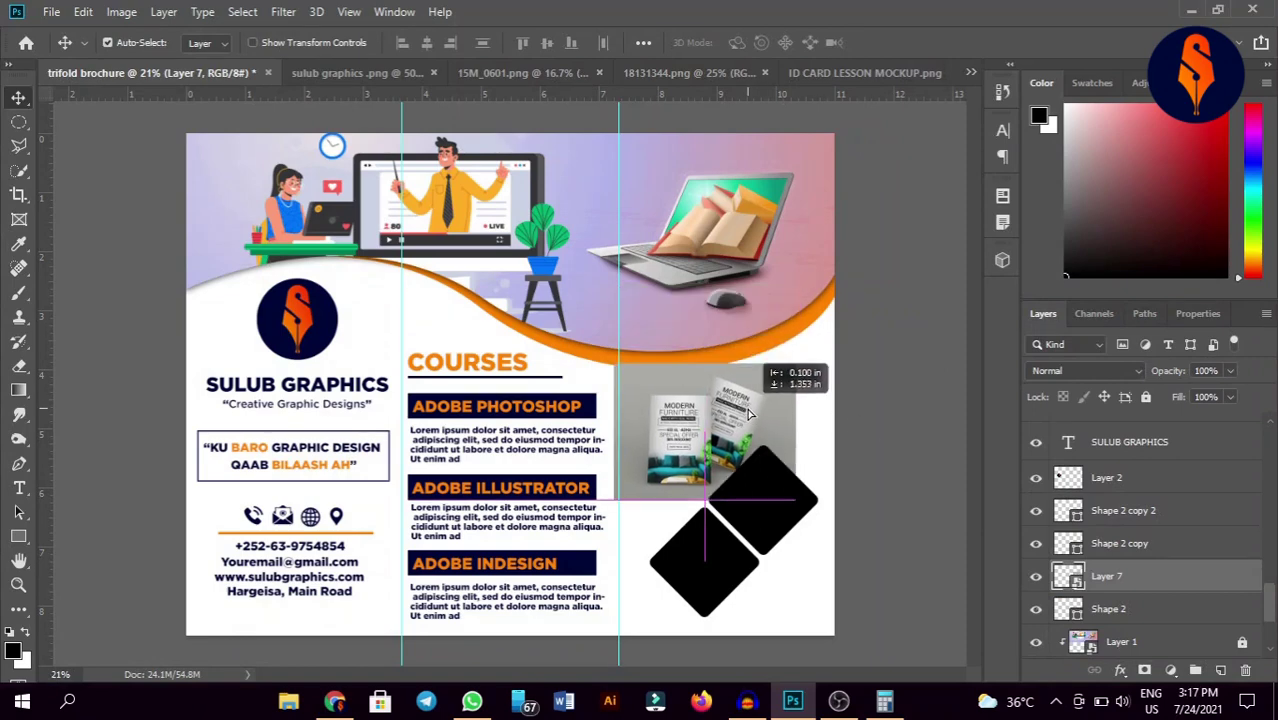
{"action": "right_click", "coordinate": [1177, 582]}
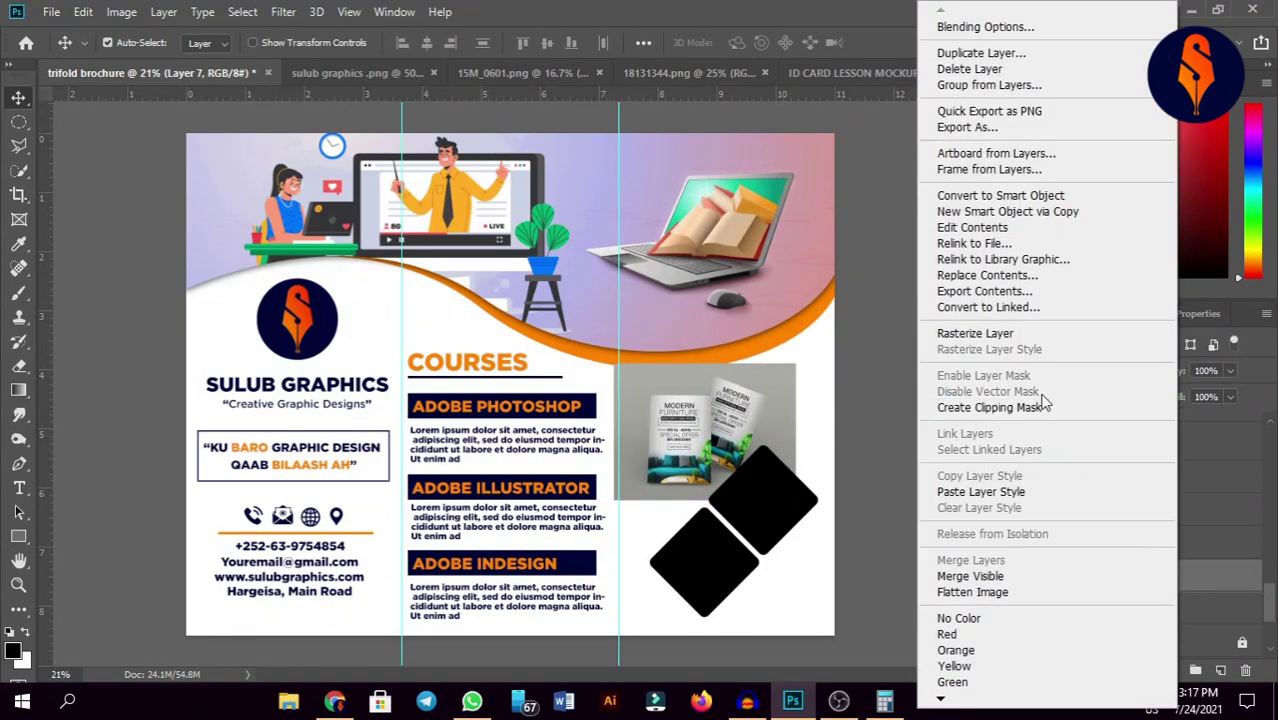
{"action": "left_click", "coordinate": [1045, 408]}
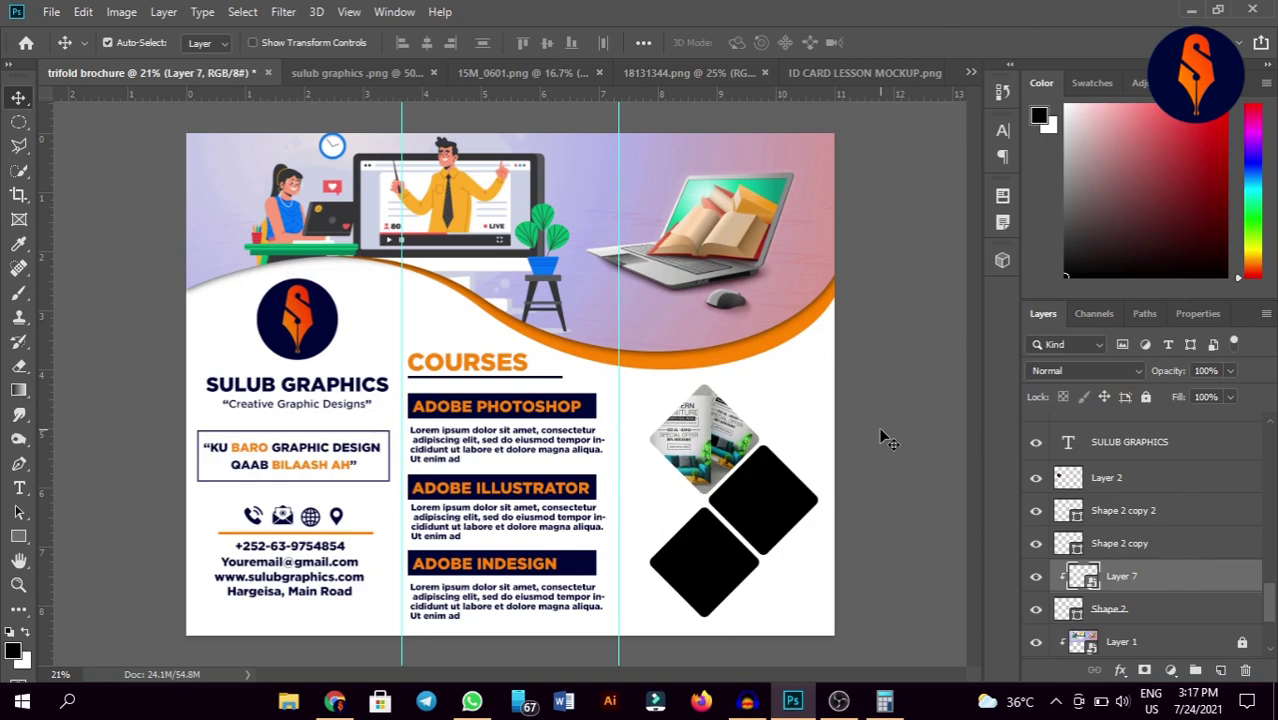
- Rescale the clipped mockup to about 19.57% to fill the top diamond
{"action": "key", "text": "ctrl+t"}
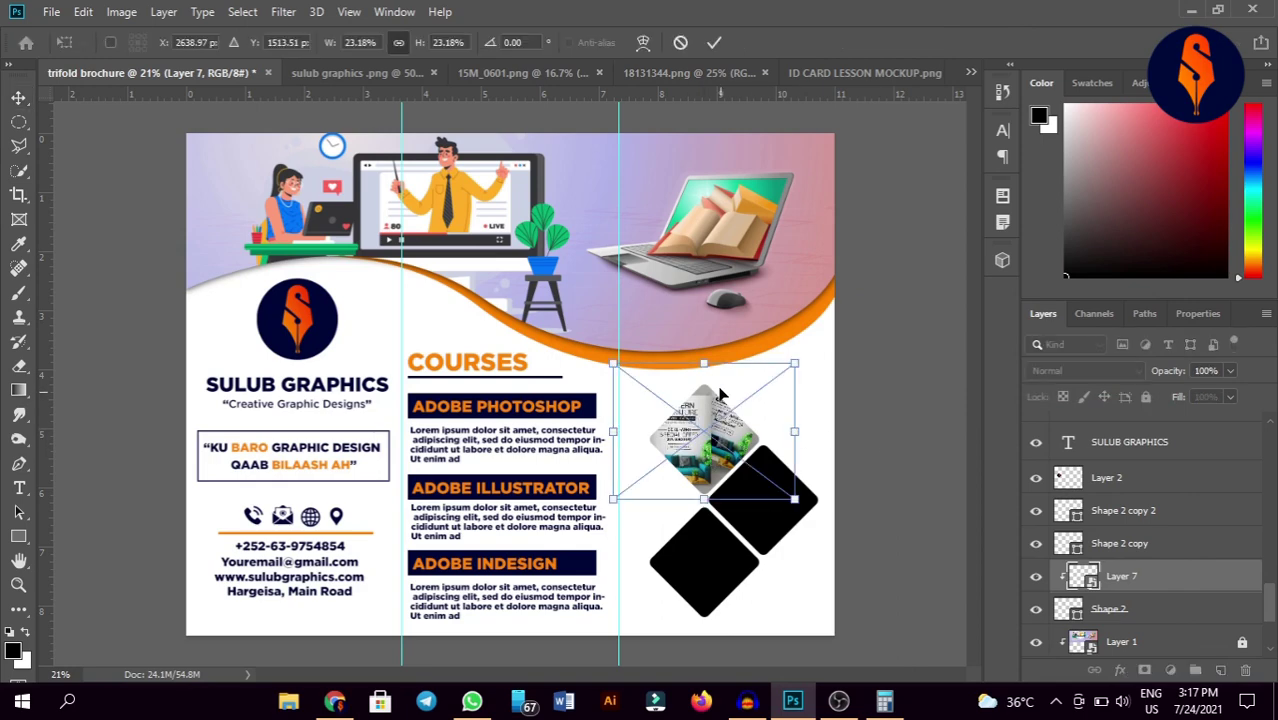
{"action": "left_click_drag", "start_coordinate": [706, 363], "coordinate": [710, 384]}
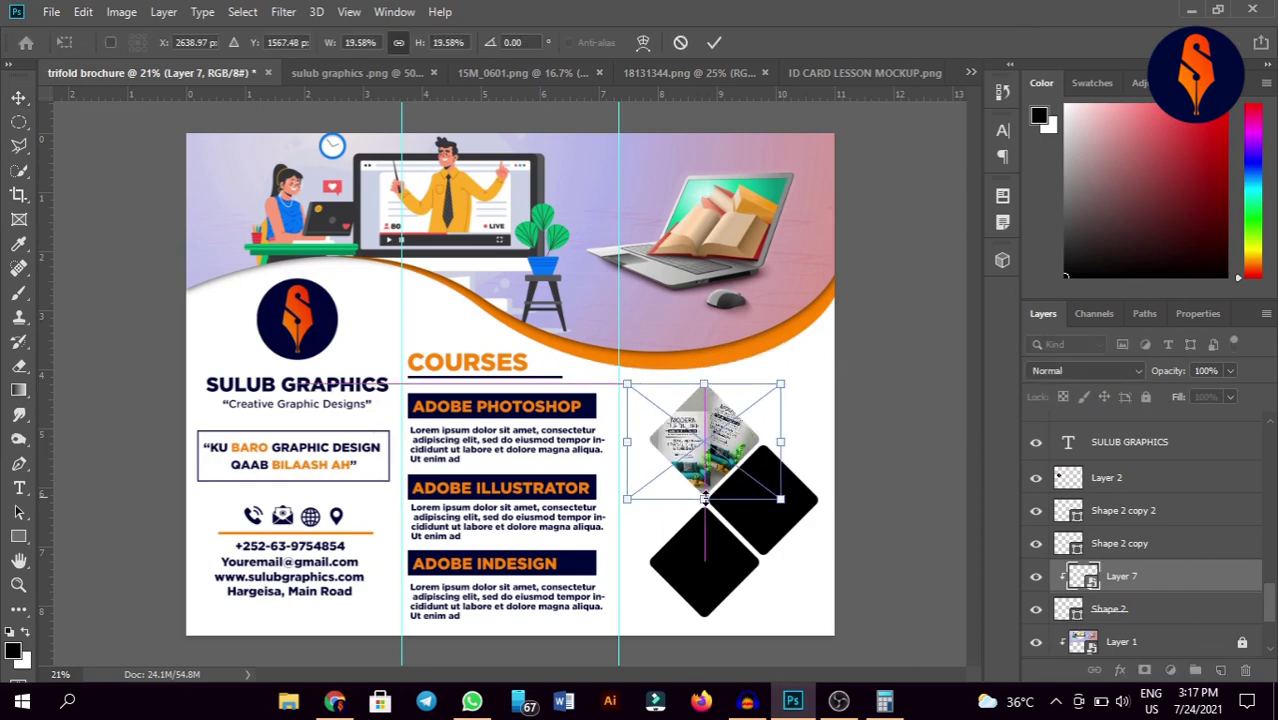
{"action": "left_click_drag", "start_coordinate": [704, 498], "coordinate": [704, 499]}
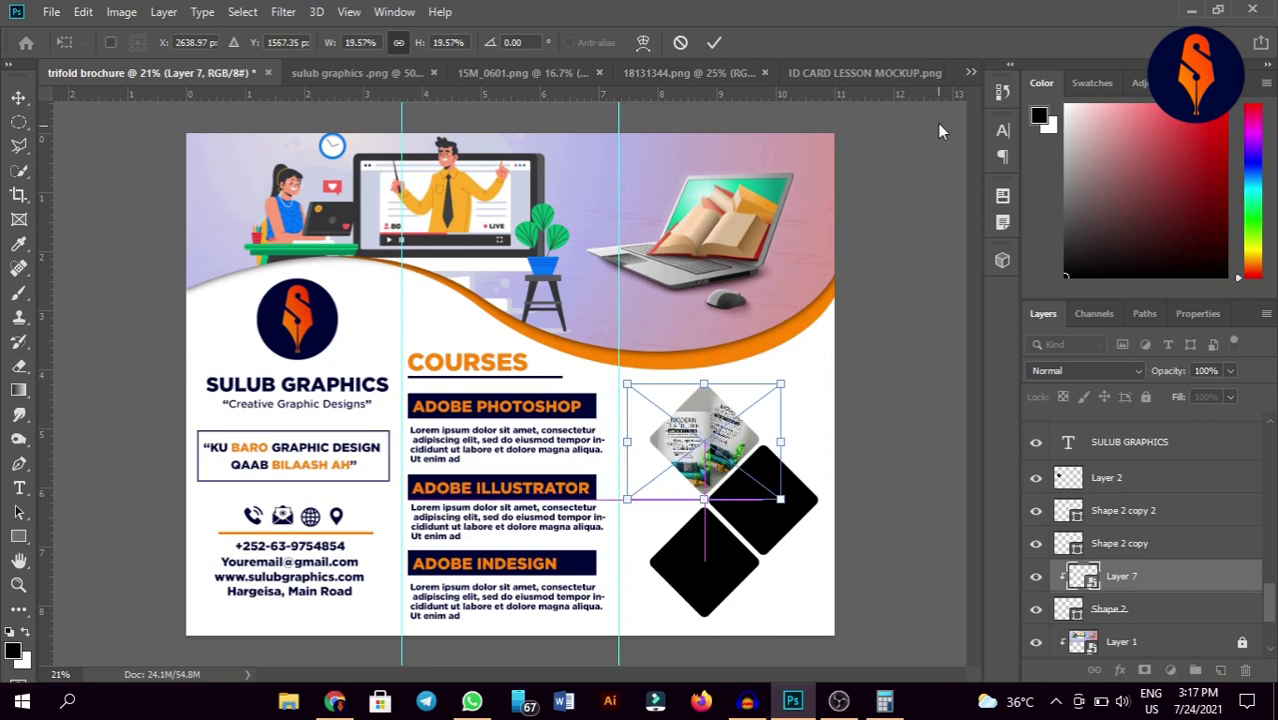
{"action": "key", "text": "Return"}
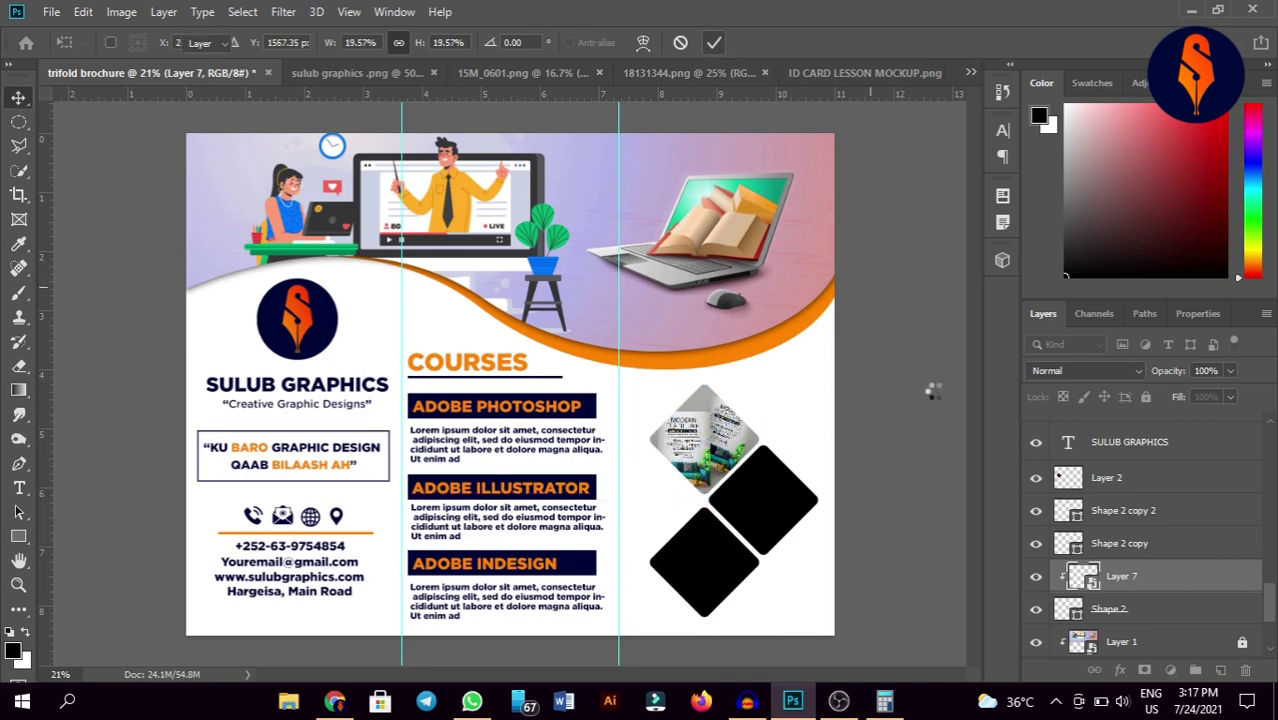
{"action": "left_click", "coordinate": [848, 499]}
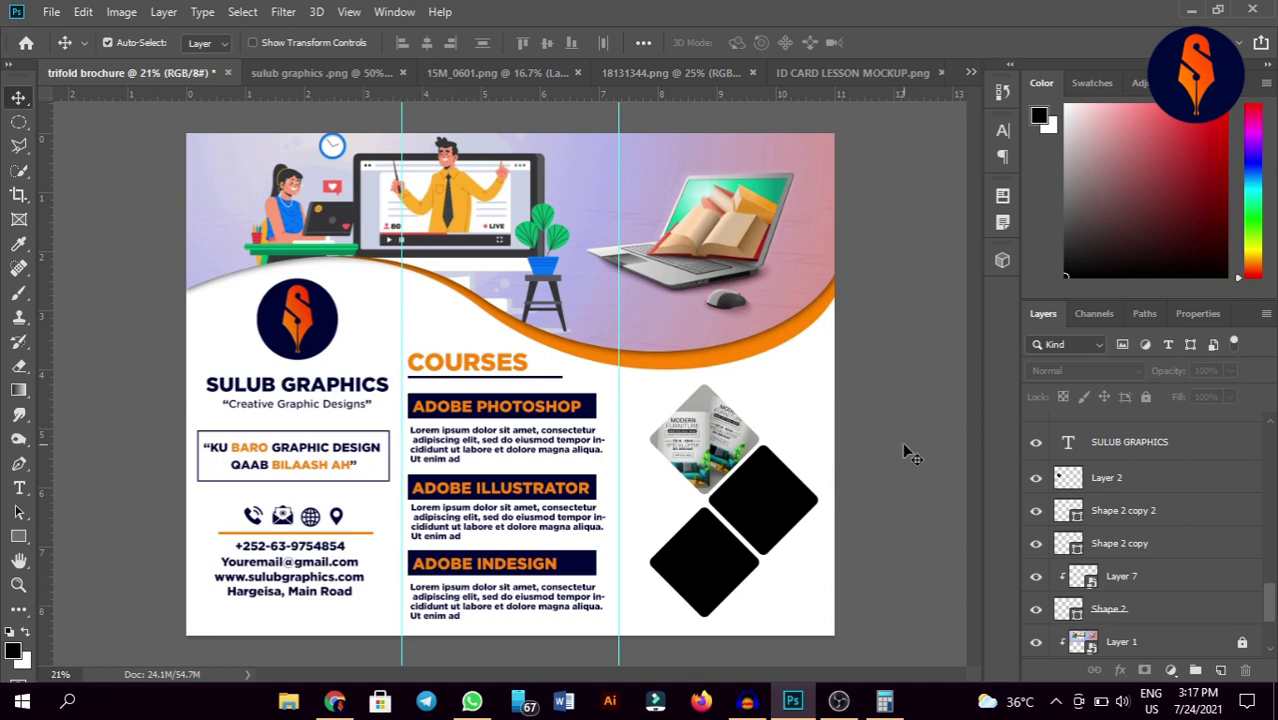
- Unlock the 18131344.png banner mockup and drag it into the trifold brochure
{"action": "left_click", "coordinate": [773, 508]}
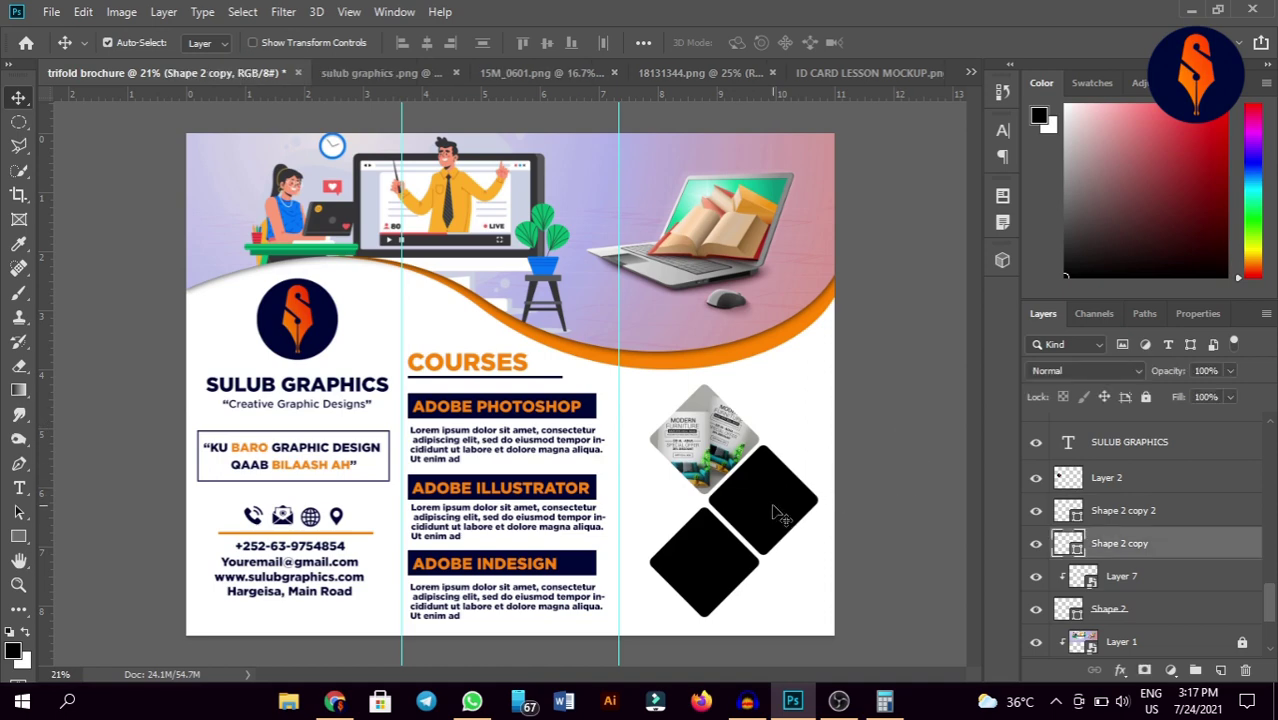
{"action": "left_click", "coordinate": [709, 75]}
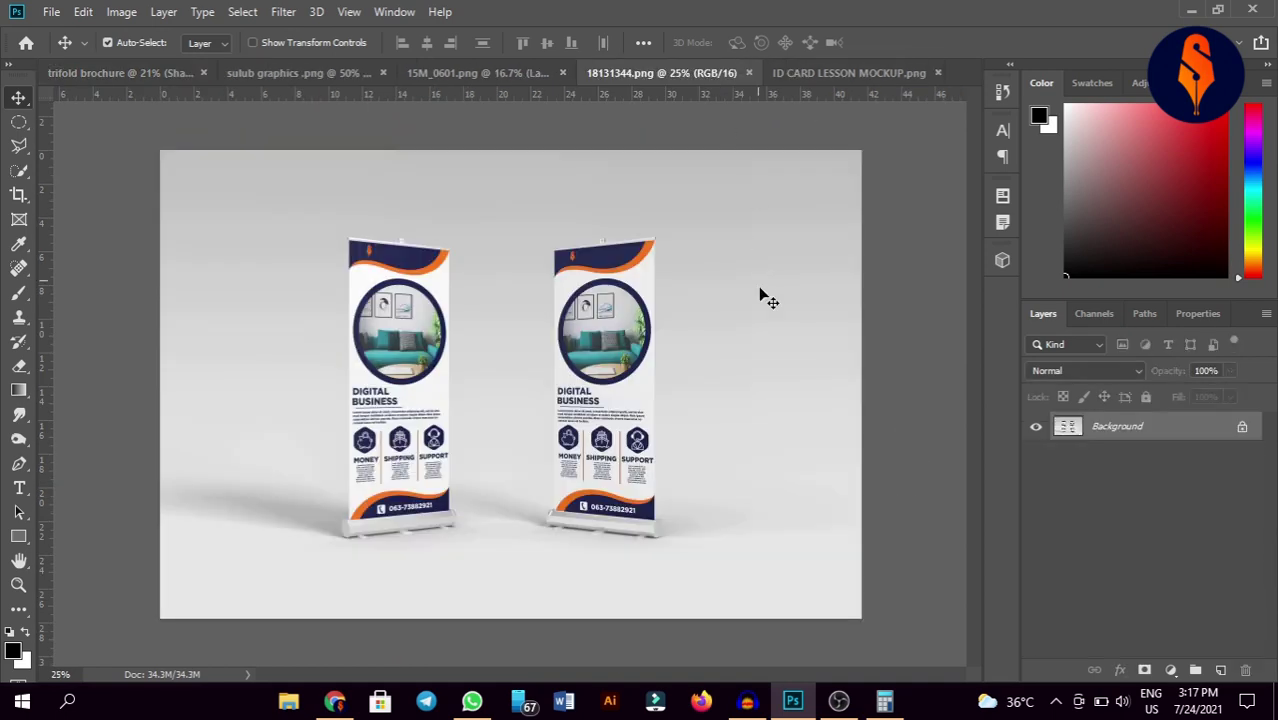
{"action": "left_click_drag", "start_coordinate": [760, 290], "coordinate": [650, 270]}
{"action": "left_click", "coordinate": [685, 322]}
{"action": "left_click_drag", "start_coordinate": [685, 325], "coordinate": [179, 84]}
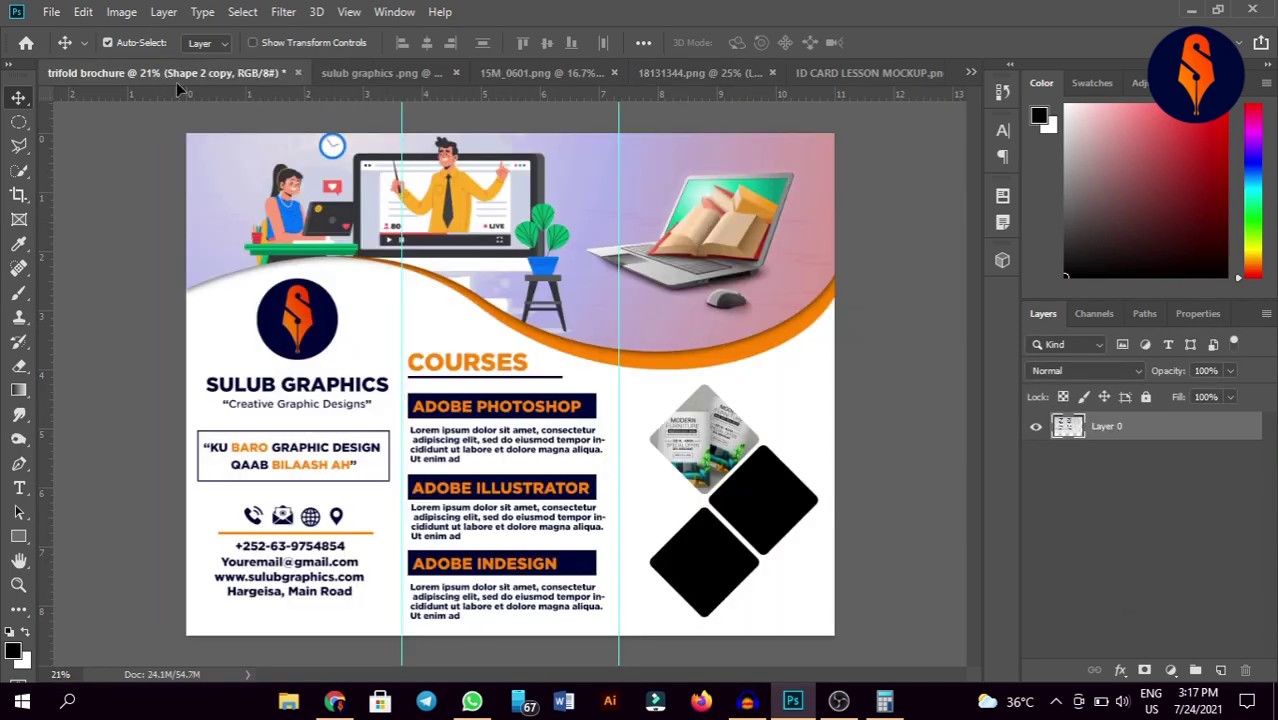
{"action": "left_click_drag", "start_coordinate": [162, 77], "coordinate": [607, 400]}
{"action": "left_click", "coordinate": [617, 287]}
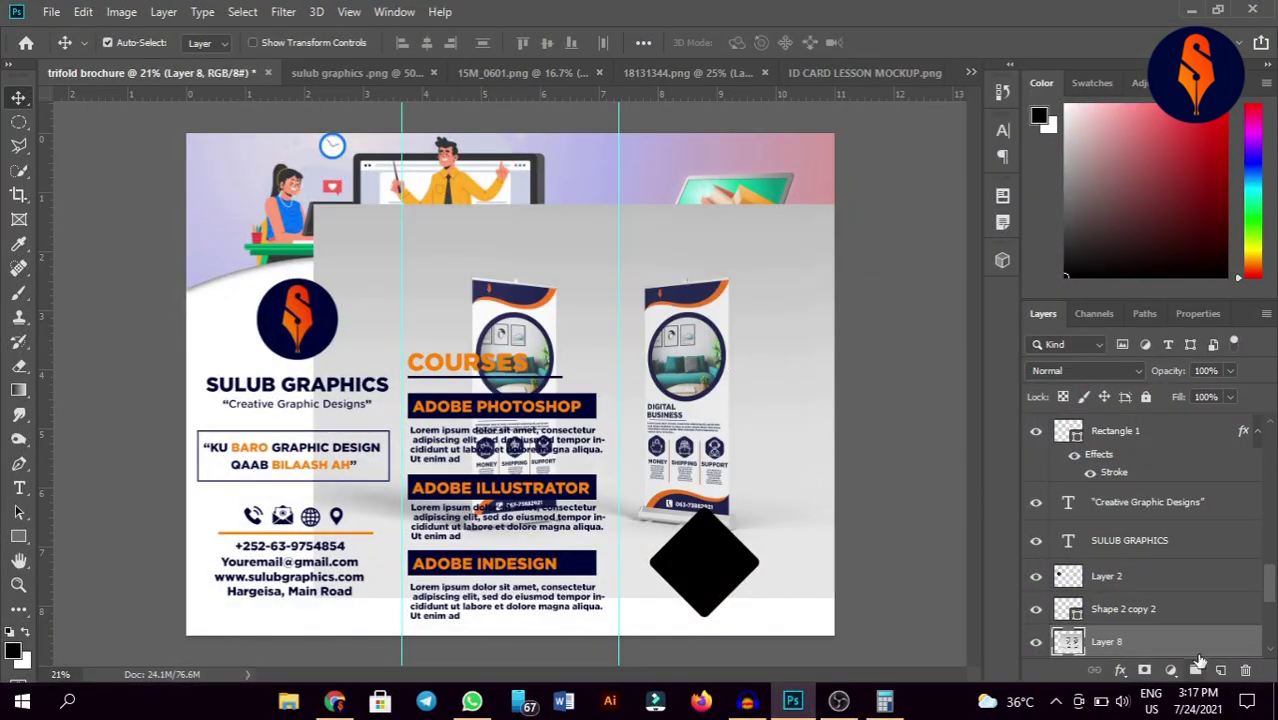
- Convert Layer 8 to a Smart Object and scale it to about 30% over the middle diamond
{"action": "right_click", "coordinate": [1179, 645]}
{"action": "left_click", "coordinate": [1018, 259]}
{"action": "key", "text": "ctrl+t"}
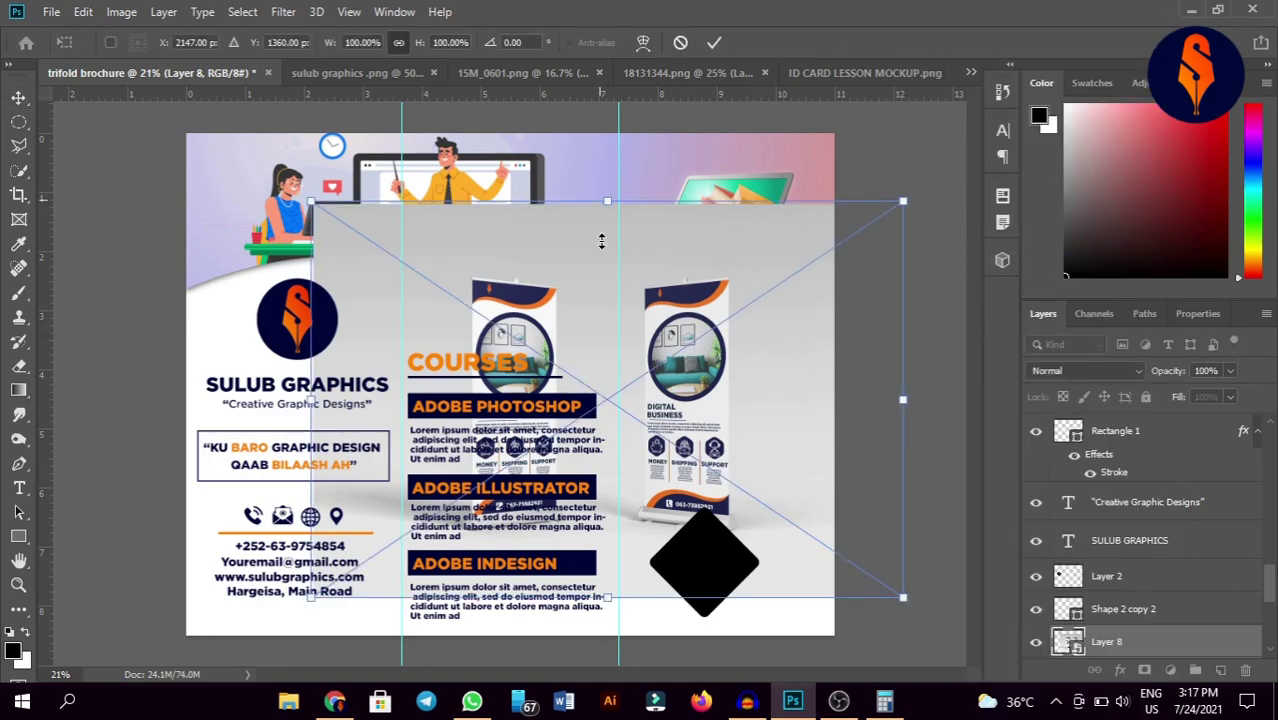
{"action": "mouse_move", "coordinate": [601, 241]}
{"action": "left_mouse_down"}
{"action": "mouse_move", "coordinate": [604, 455]}
{"action": "mouse_move", "coordinate": [784, 490]}
{"action": "mouse_move", "coordinate": [809, 482]}
{"action": "left_mouse_up"}
{"action": "left_click_drag", "start_coordinate": [760, 436], "coordinate": [760, 452]}
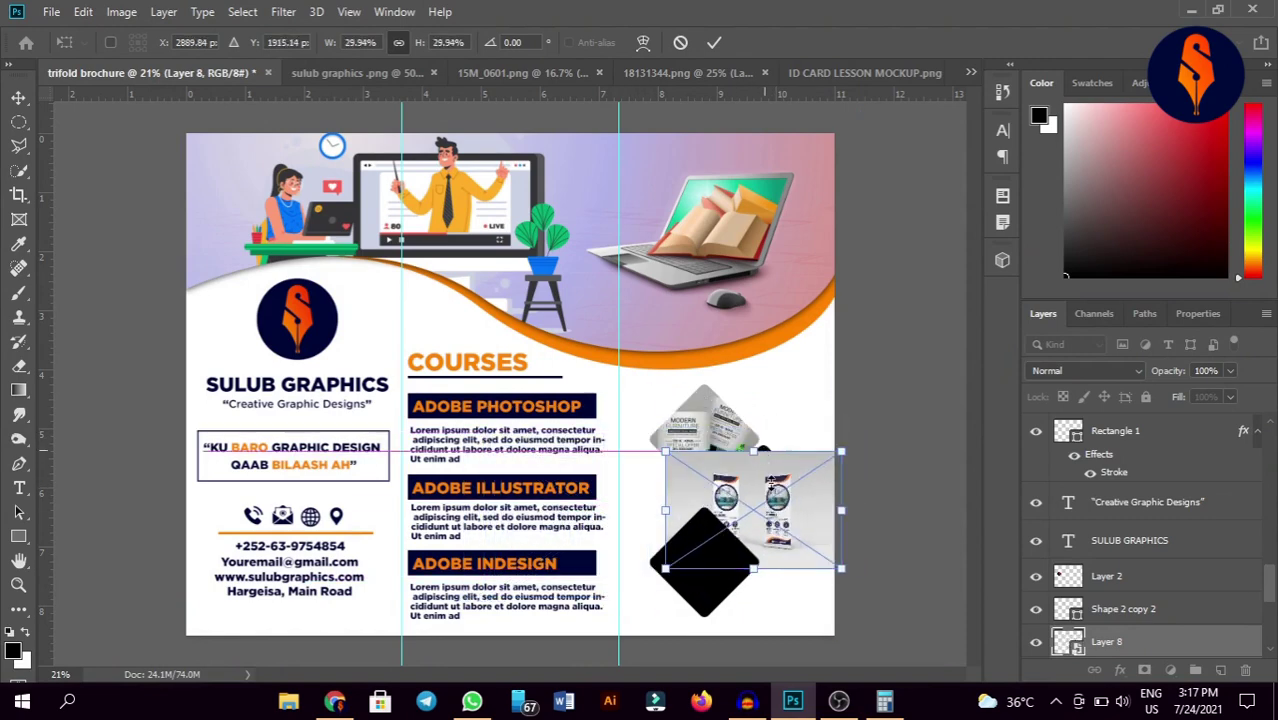
{"action": "left_click_drag", "start_coordinate": [804, 521], "coordinate": [810, 509]}
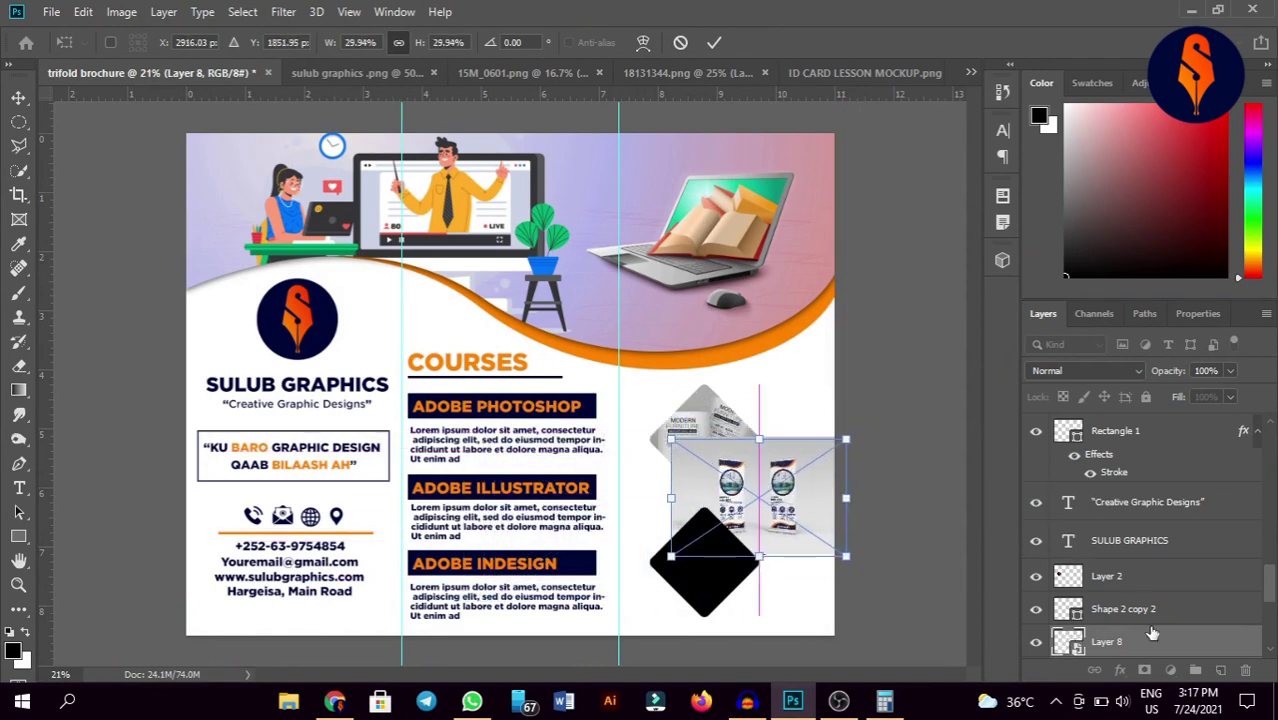
{"action": "key", "text": "Return"}
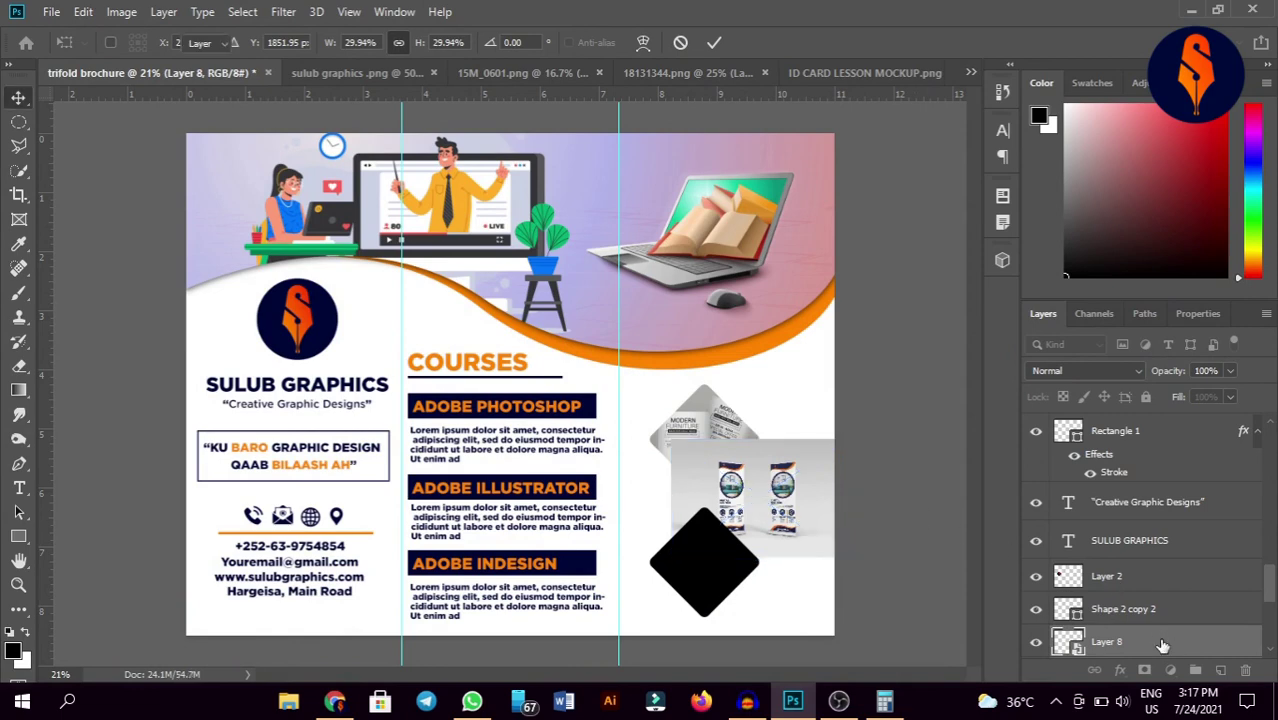
- Clip the banner mockup into the middle diamond and adjust its position inside it
{"action": "right_click", "coordinate": [1162, 645]}
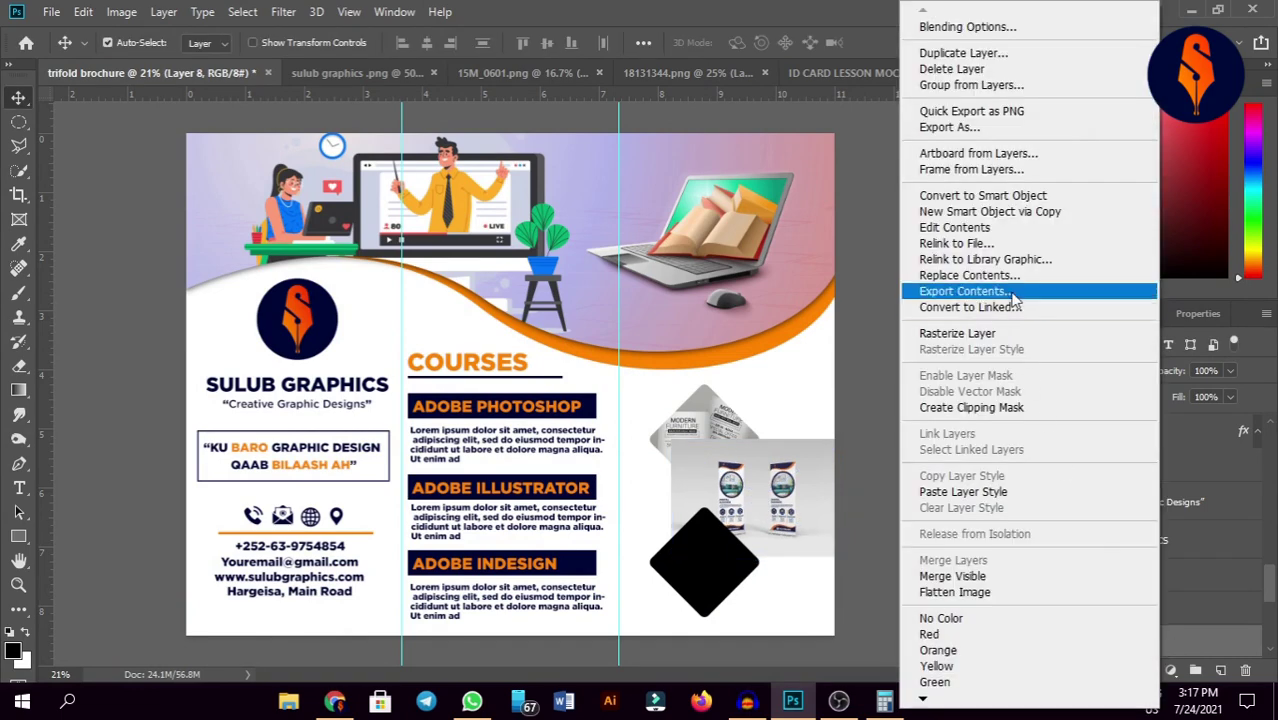
{"action": "left_click", "coordinate": [1018, 408]}
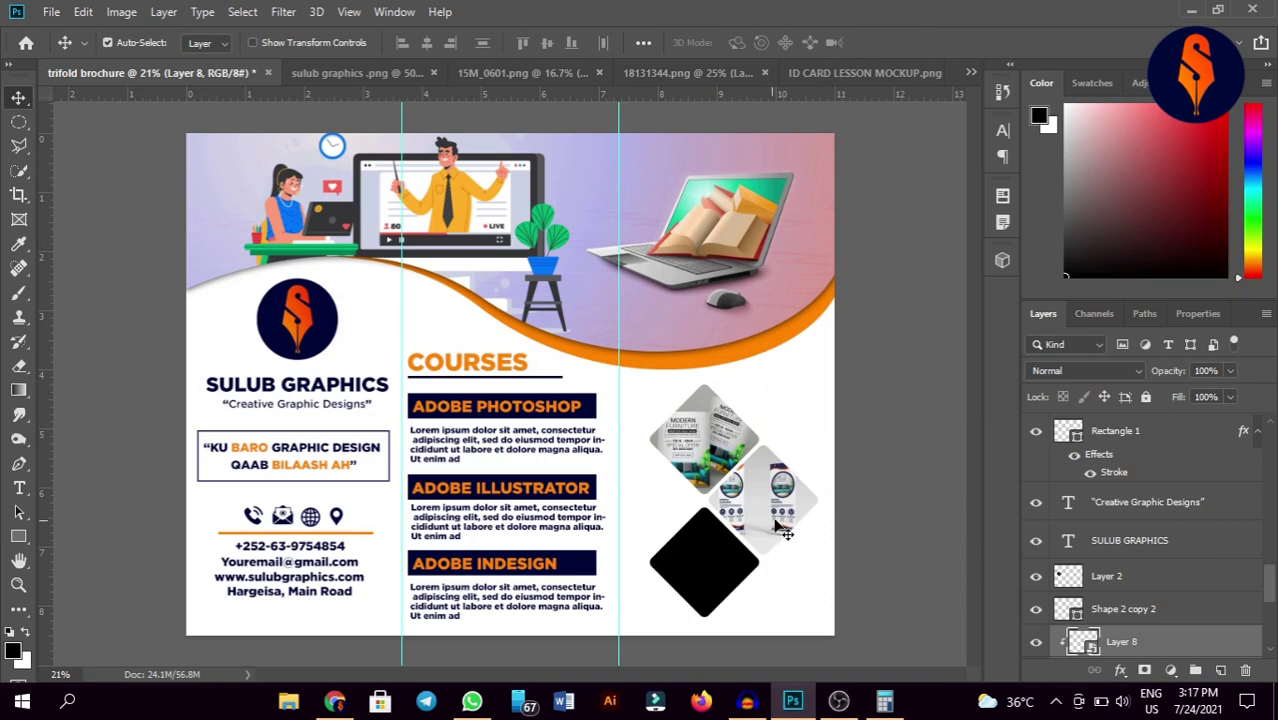
{"action": "mouse_move", "coordinate": [800, 545]}
{"action": "left_mouse_down"}
{"action": "mouse_move", "coordinate": [787, 525]}
{"action": "mouse_move", "coordinate": [800, 520]}
{"action": "left_mouse_up"}
{"action": "left_click", "coordinate": [940, 490]}
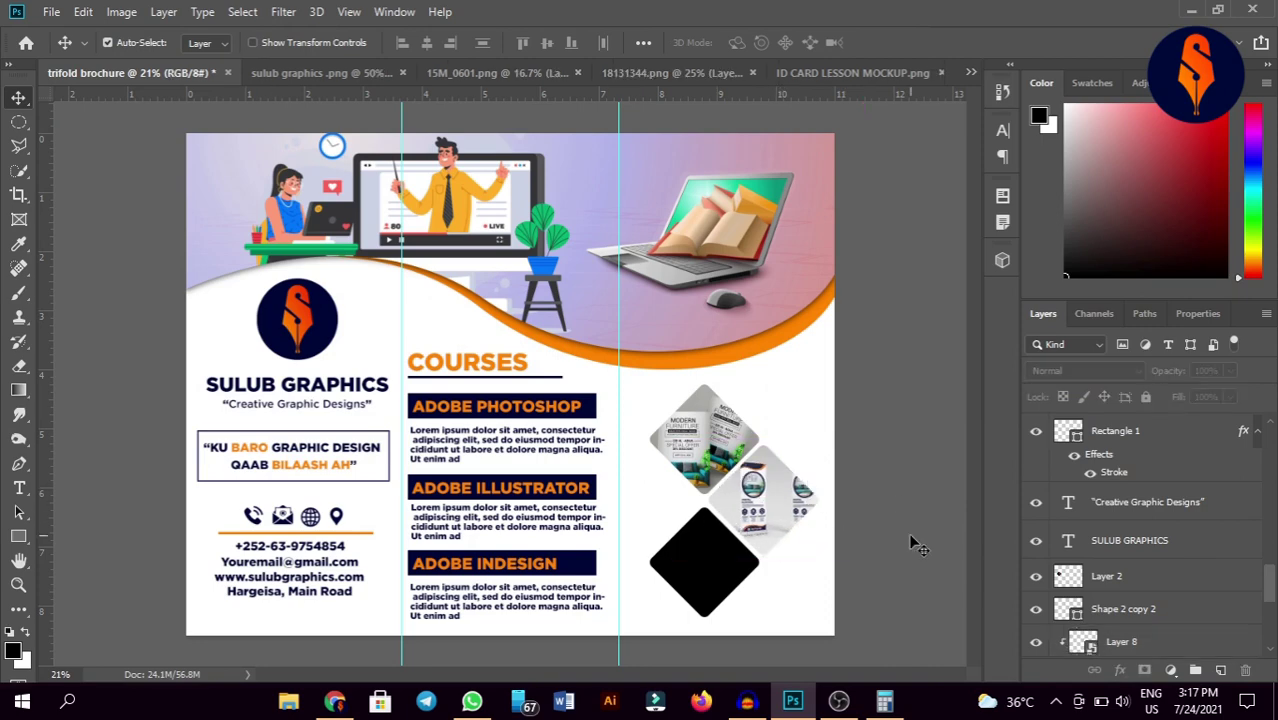
{"action": "left_click", "coordinate": [720, 568]}
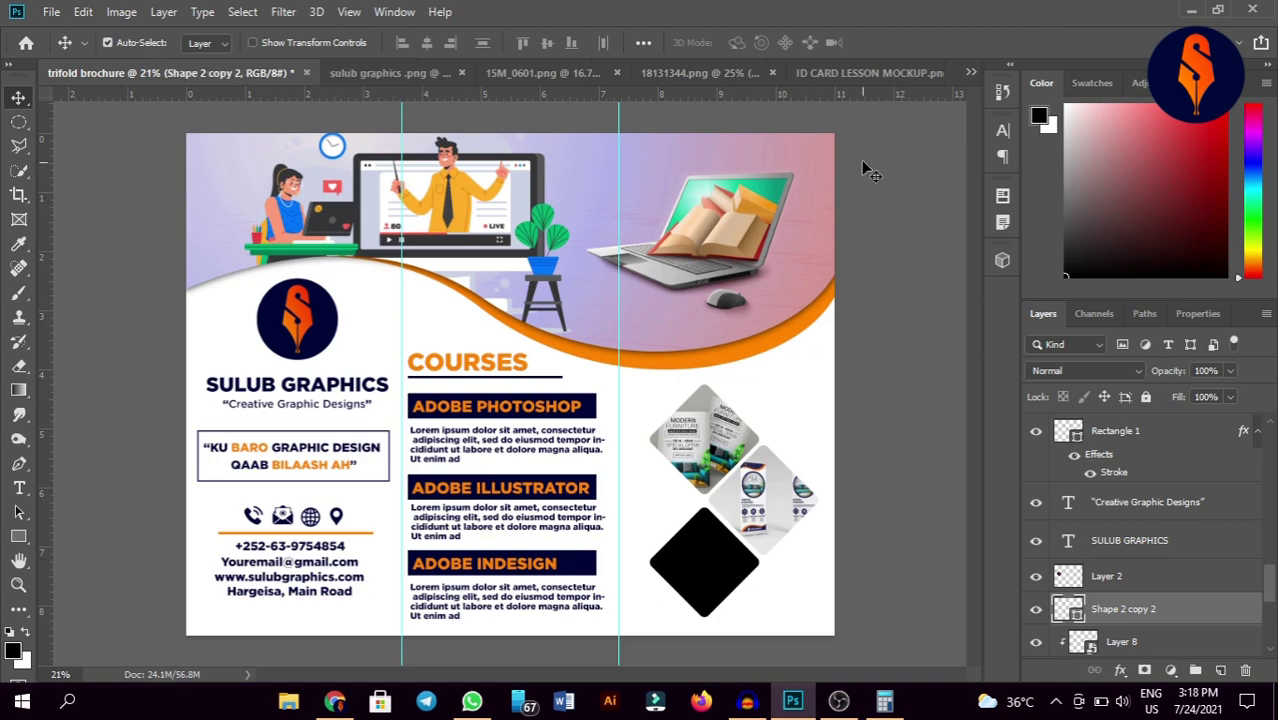
- Bring the ID card mockup photo into the brochure and convert it to a Smart Object
{"action": "left_click", "coordinate": [853, 72]}
{"action": "left_click_drag", "start_coordinate": [630, 350], "coordinate": [565, 300]}
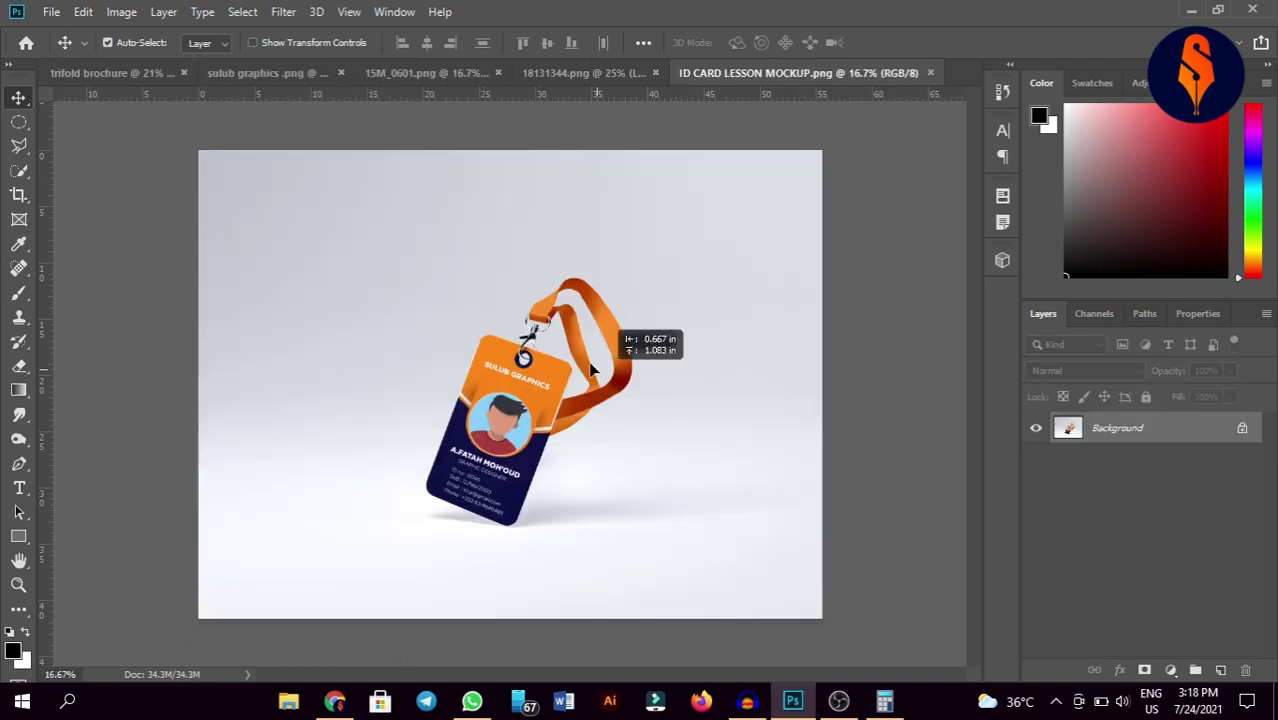
{"action": "left_click", "coordinate": [633, 314]}
{"action": "mouse_move", "coordinate": [637, 410]}
{"action": "left_mouse_down"}
{"action": "mouse_move", "coordinate": [342, 171]}
{"action": "mouse_move", "coordinate": [160, 72]}
{"action": "mouse_move", "coordinate": [728, 538]}
{"action": "left_mouse_up"}
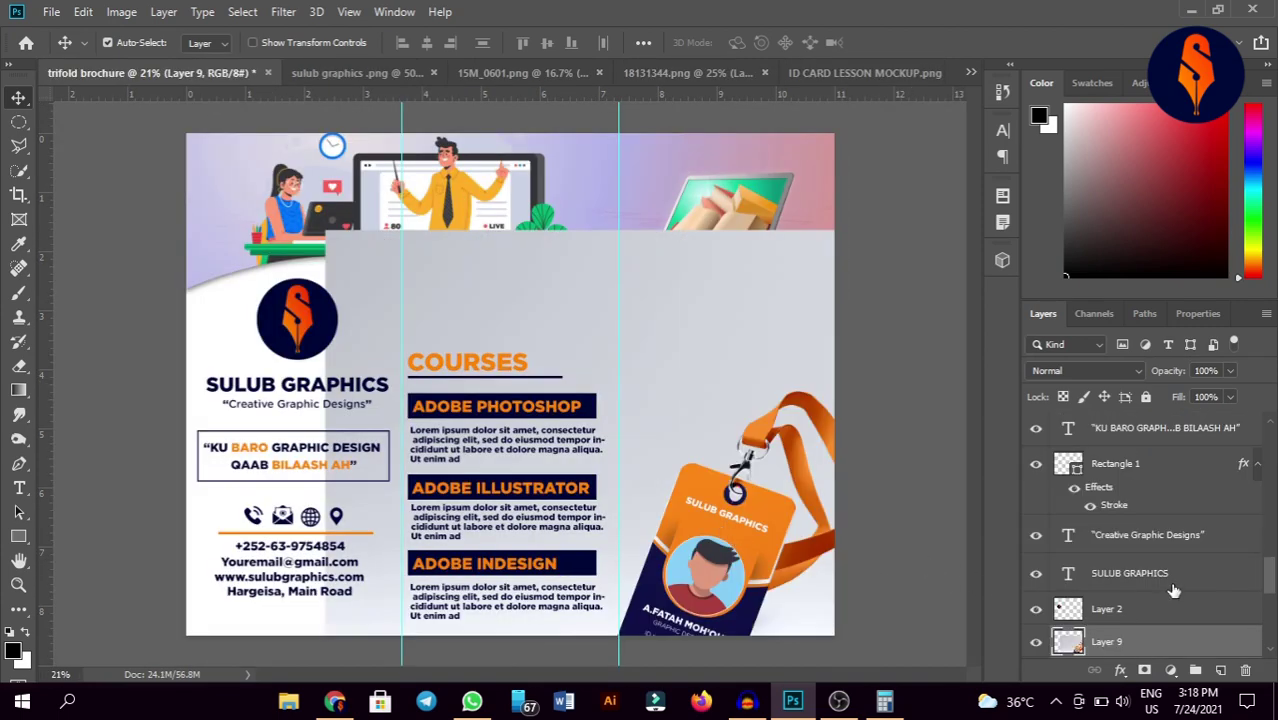
{"action": "right_click", "coordinate": [1118, 632]}
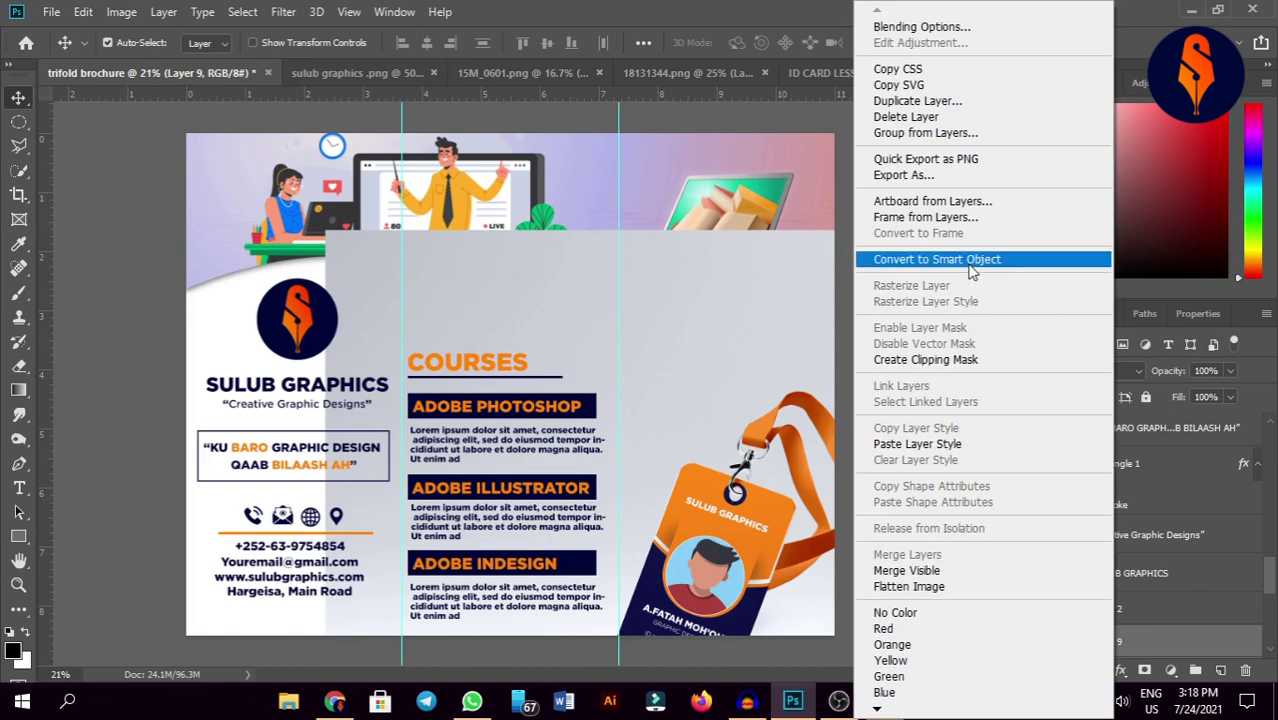
{"action": "left_click", "coordinate": [945, 260]}
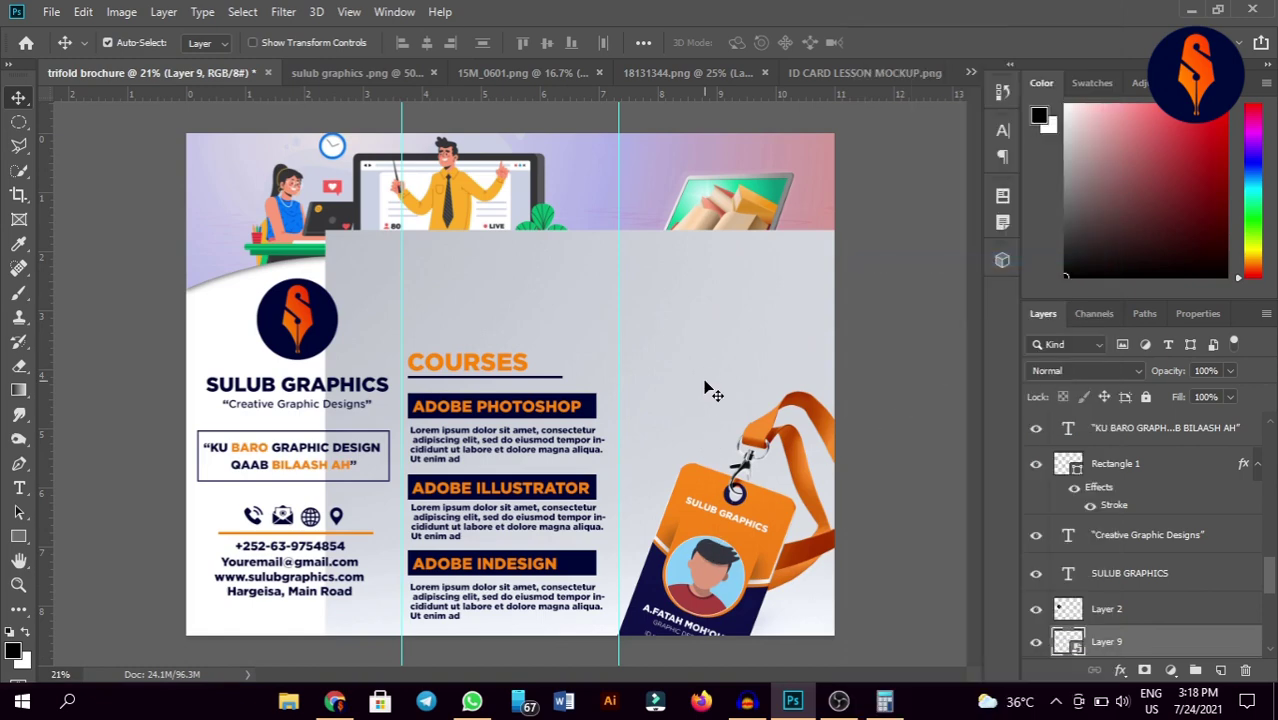
- Scale the ID card photo to about a quarter size over the bottom black diamond
{"action": "key", "text": "ctrl+t"}
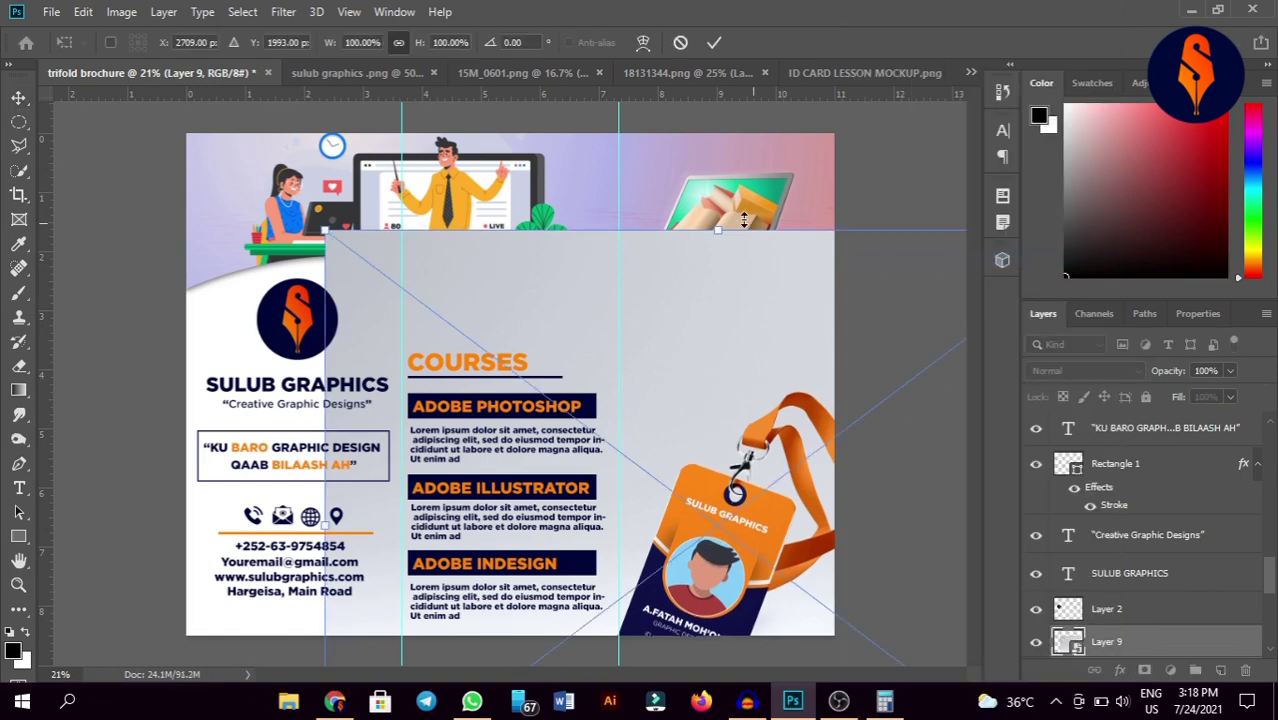
{"action": "mouse_move", "coordinate": [722, 226]}
{"action": "left_mouse_down"}
{"action": "mouse_move", "coordinate": [746, 347]}
{"action": "mouse_move", "coordinate": [801, 480]}
{"action": "left_mouse_up"}
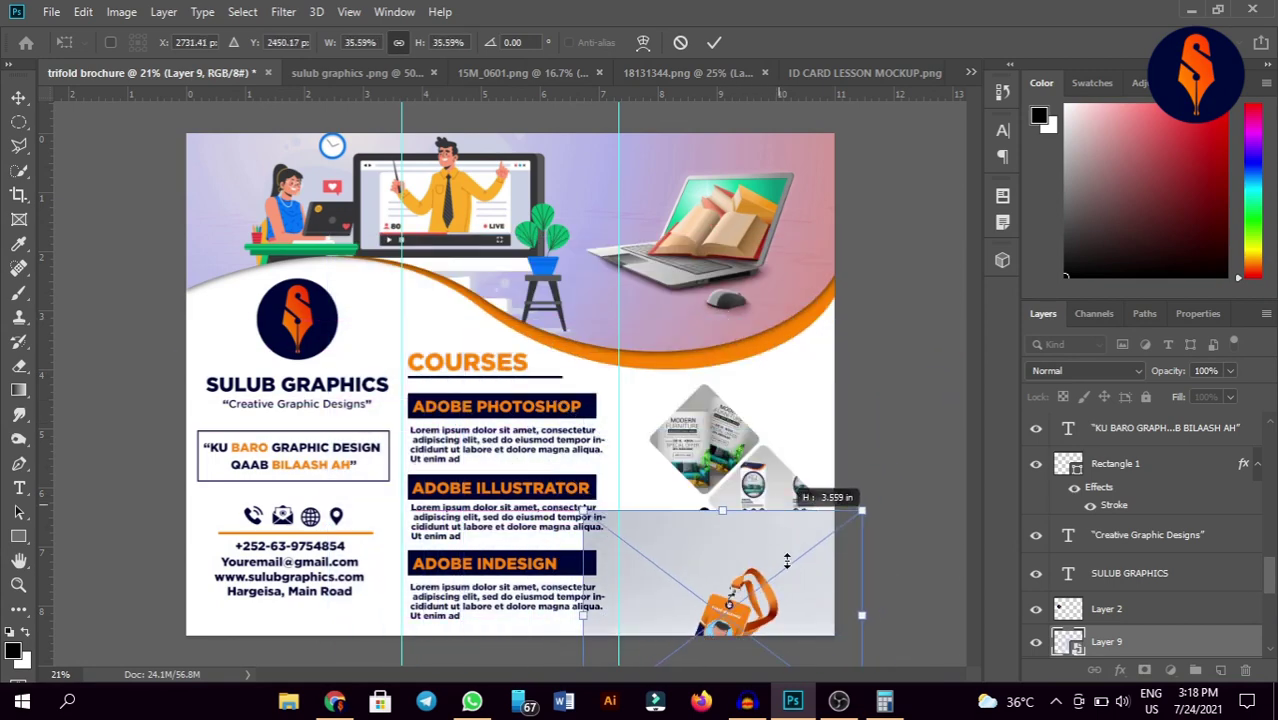
{"action": "left_click_drag", "start_coordinate": [722, 398], "coordinate": [740, 450]}
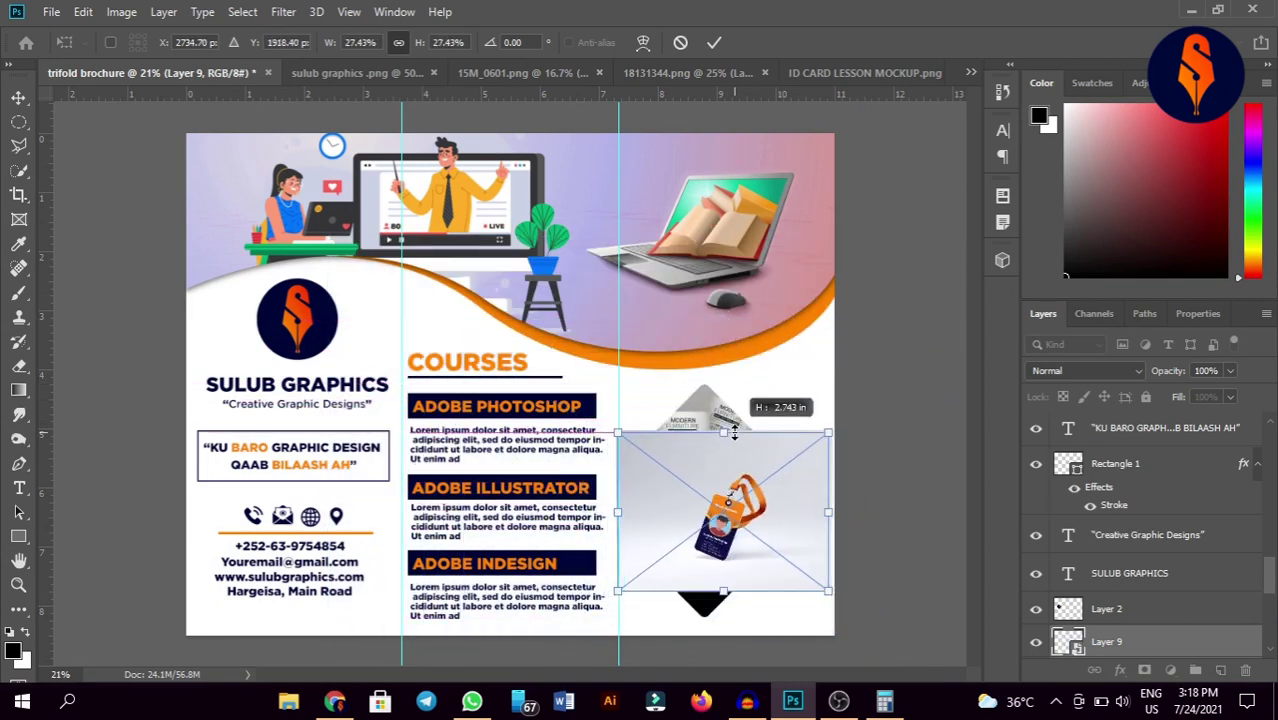
{"action": "left_click_drag", "start_coordinate": [793, 521], "coordinate": [783, 568]}
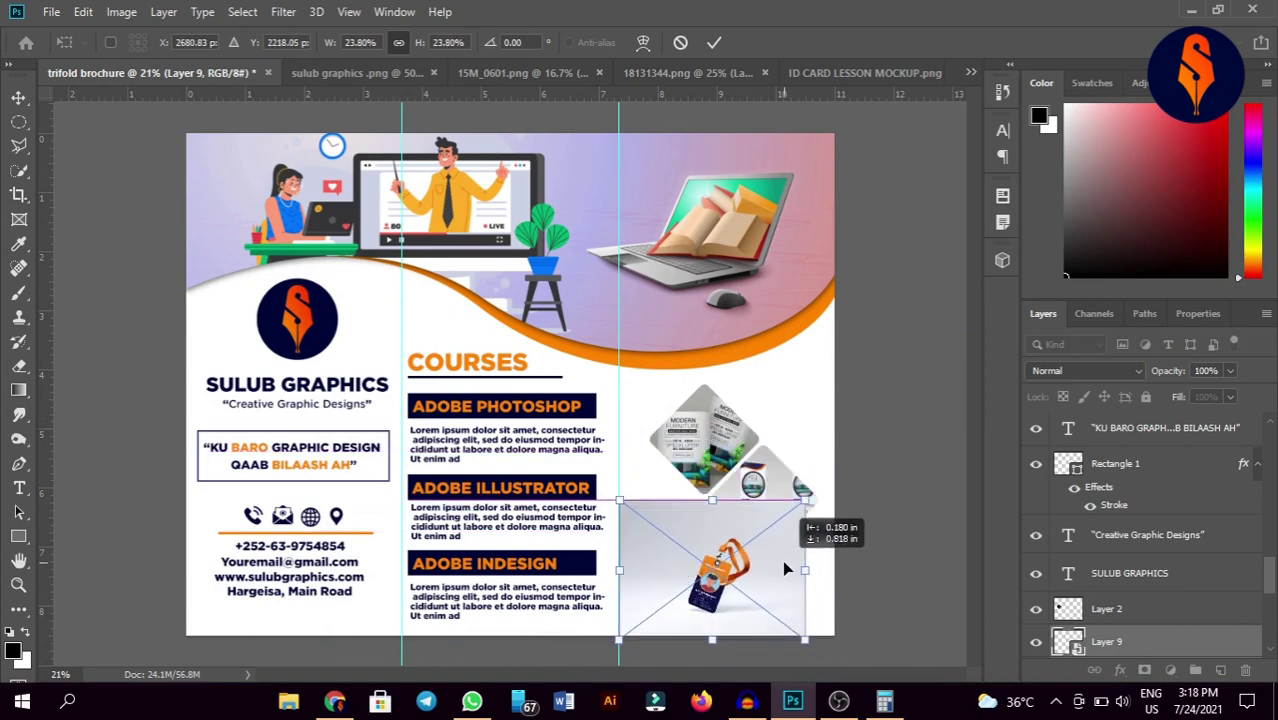
{"action": "key", "text": "Return"}
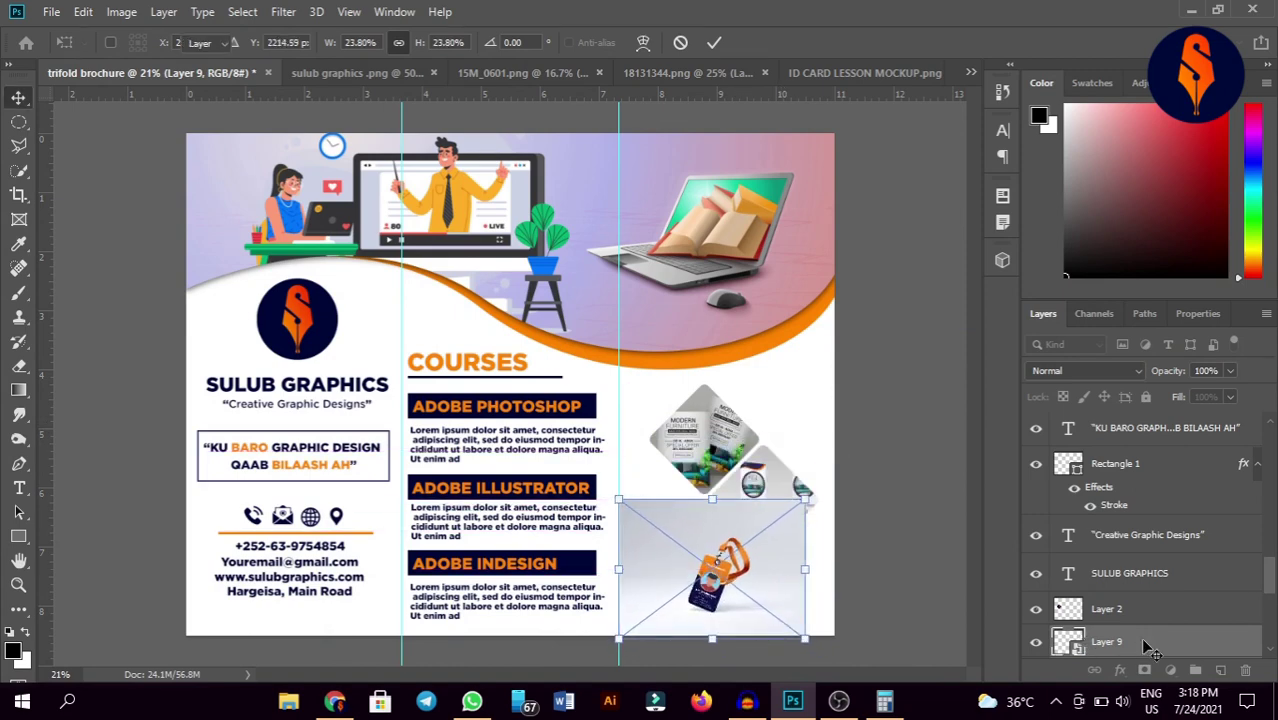
- Clip Layer 9 into the bottom diamond and nudge it slightly down
{"action": "right_click", "coordinate": [1145, 645]}
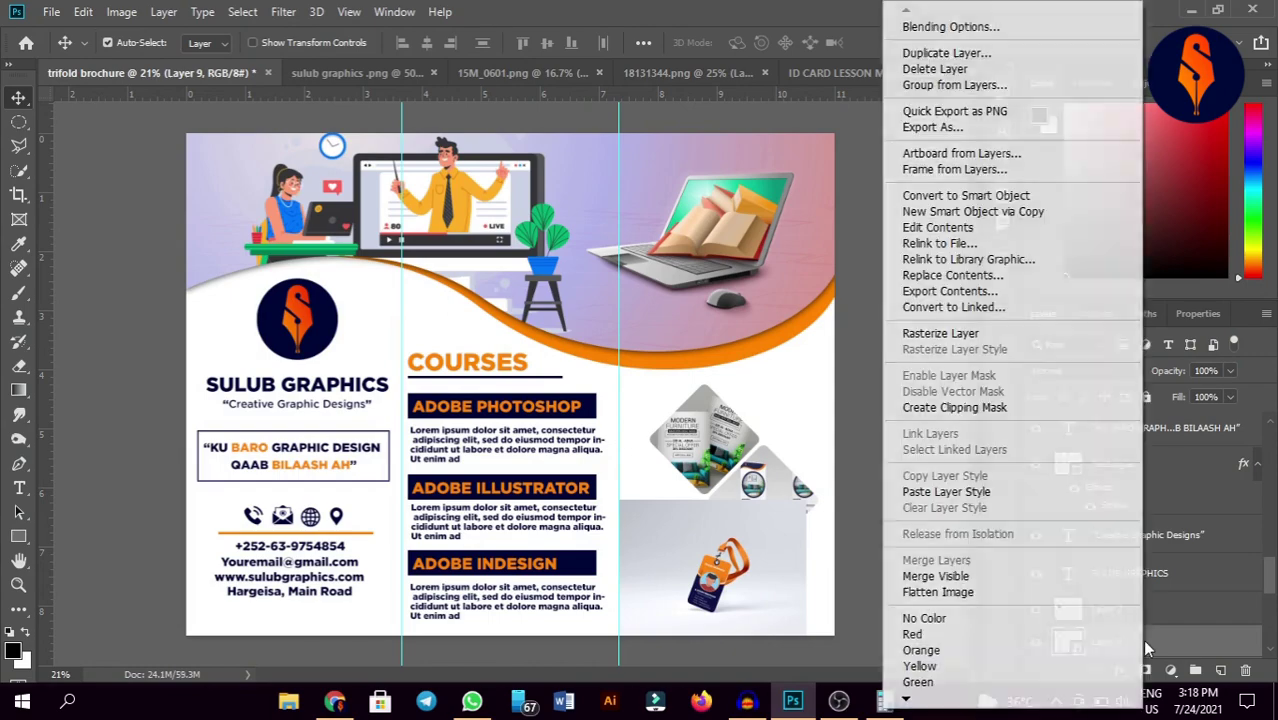
{"action": "left_click", "coordinate": [1017, 408]}
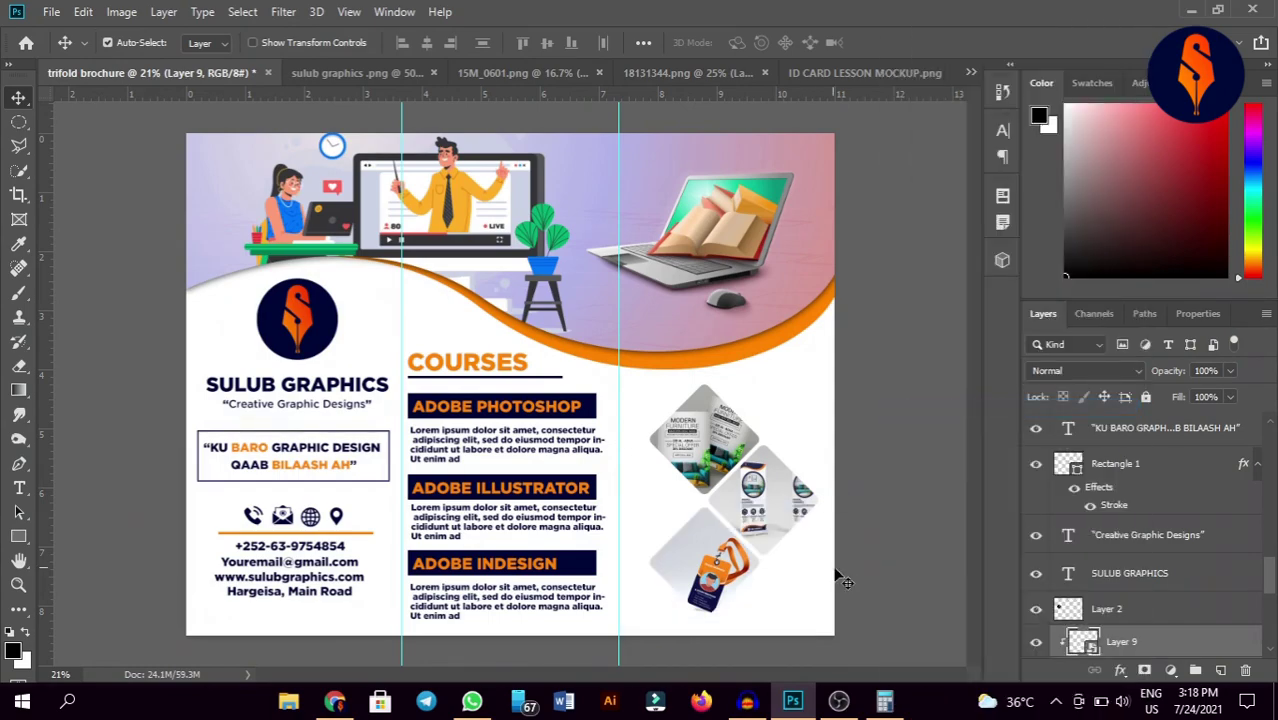
{"action": "left_click_drag", "start_coordinate": [710, 569], "coordinate": [710, 572]}
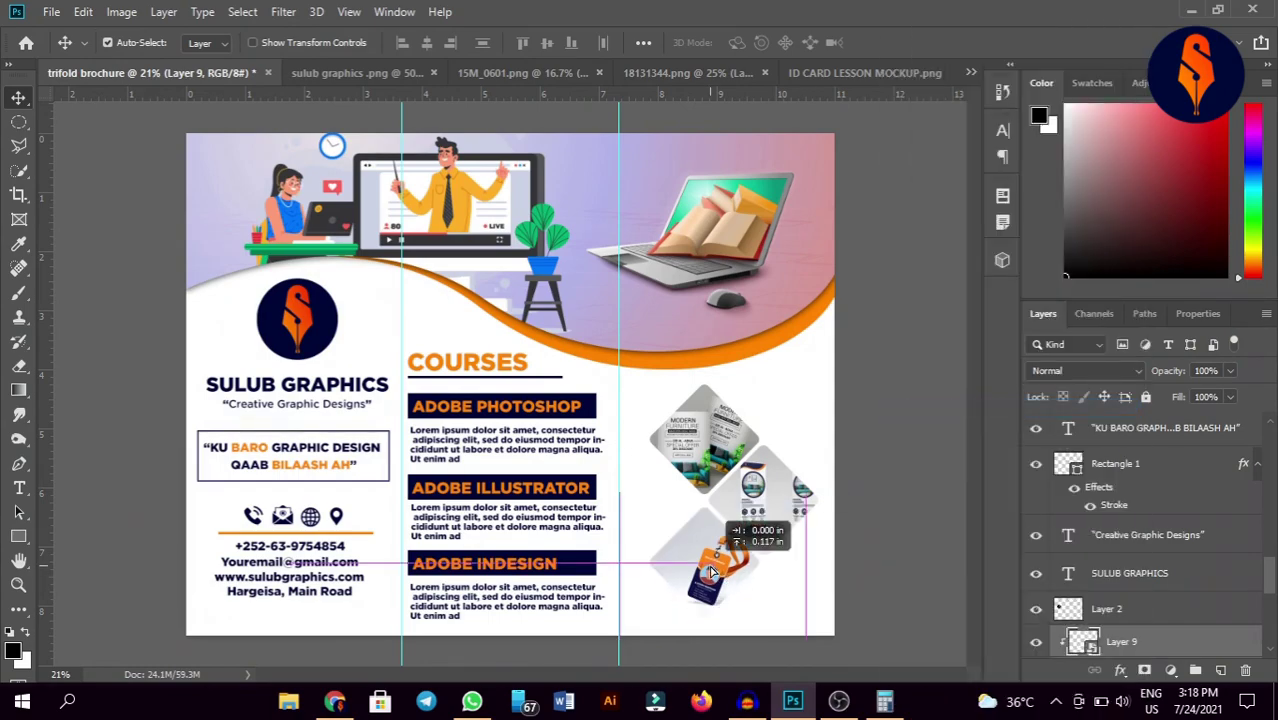
{"action": "left_click", "coordinate": [913, 450]}
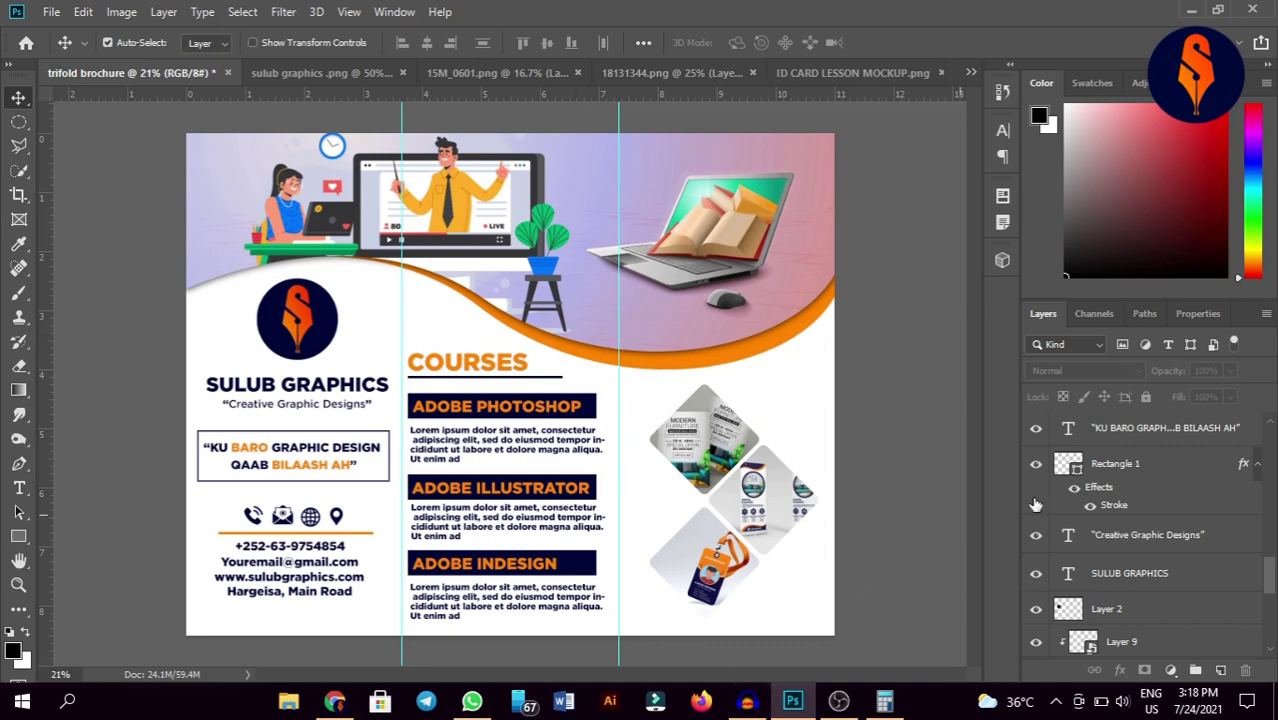
- Draw a rectangle over the right panel and stretch it upward under the orange wave
{"action": "left_click", "coordinate": [16, 538]}
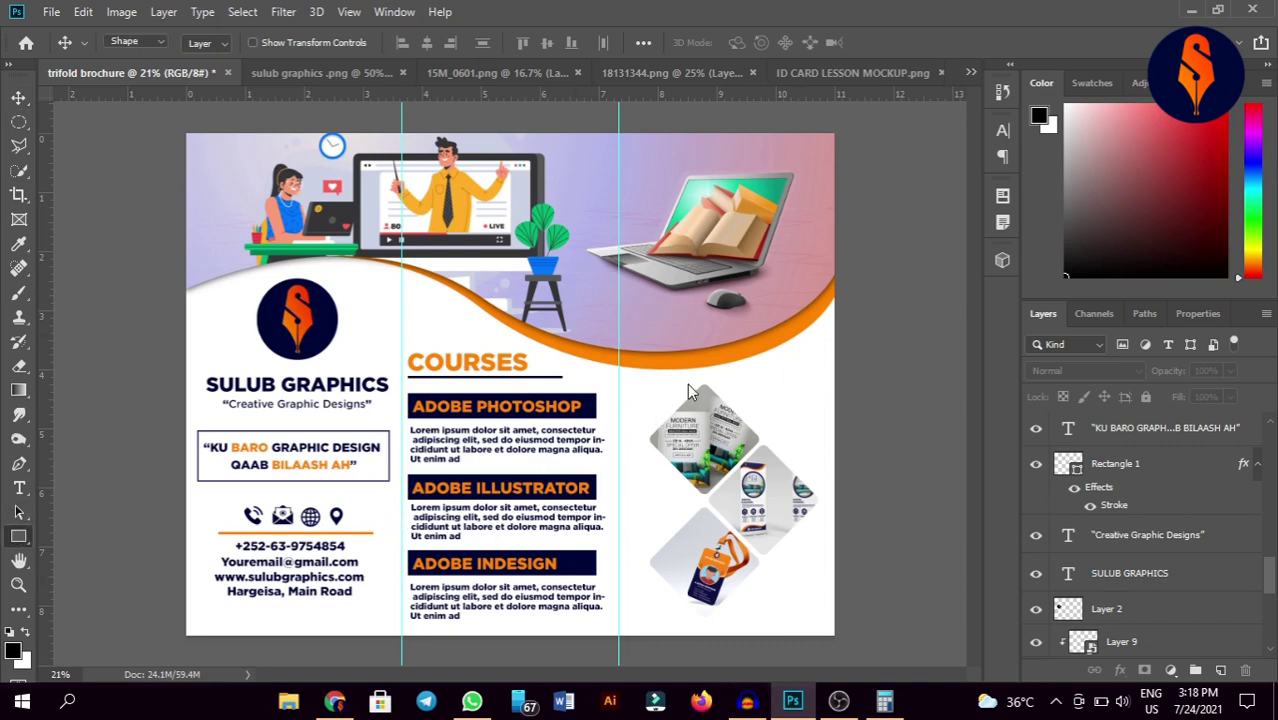
{"action": "mouse_move", "coordinate": [619, 364]}
{"action": "left_mouse_down"}
{"action": "mouse_move", "coordinate": [874, 549]}
{"action": "mouse_move", "coordinate": [840, 652]}
{"action": "left_mouse_up"}
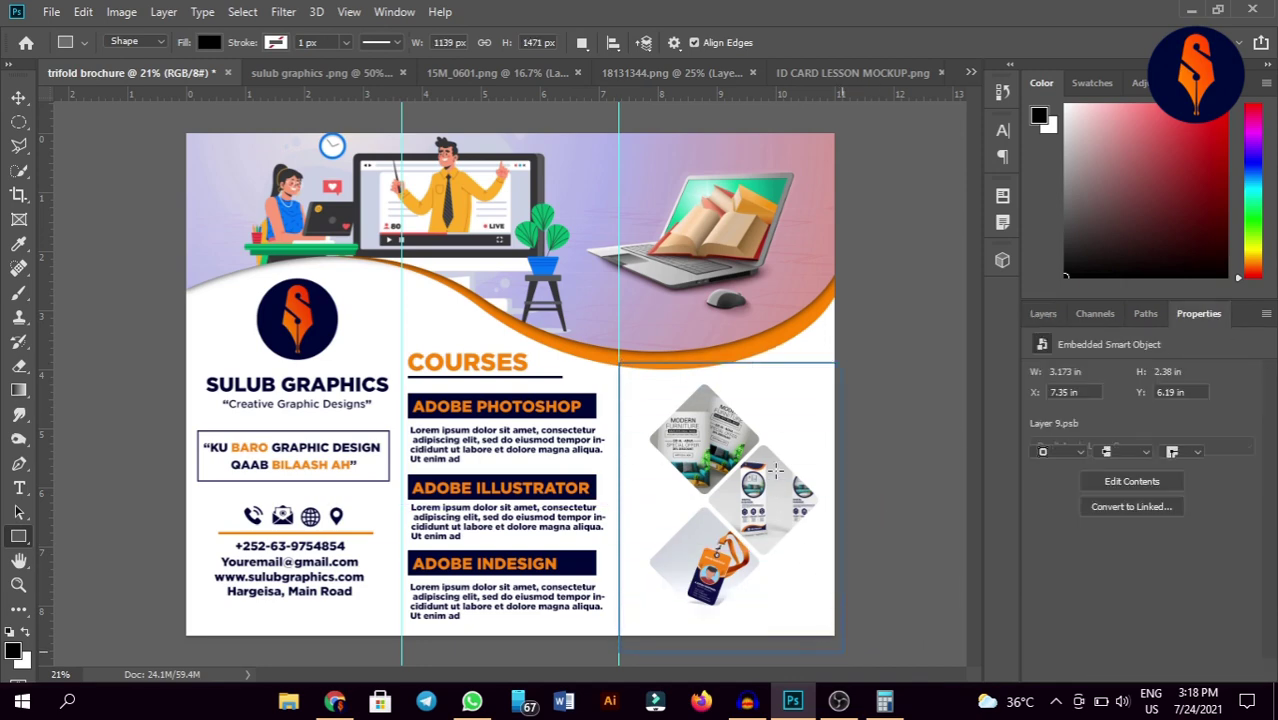
{"action": "left_click", "coordinate": [18, 104]}
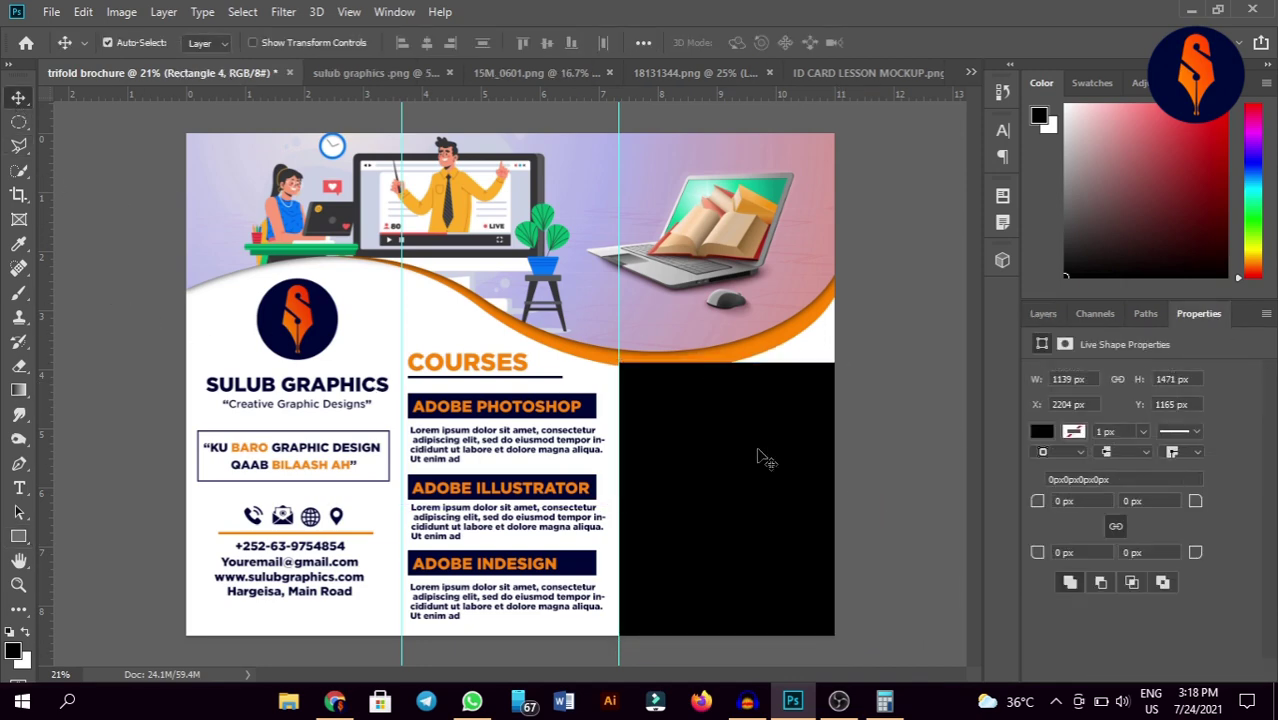
{"action": "key", "text": "ctrl+t"}
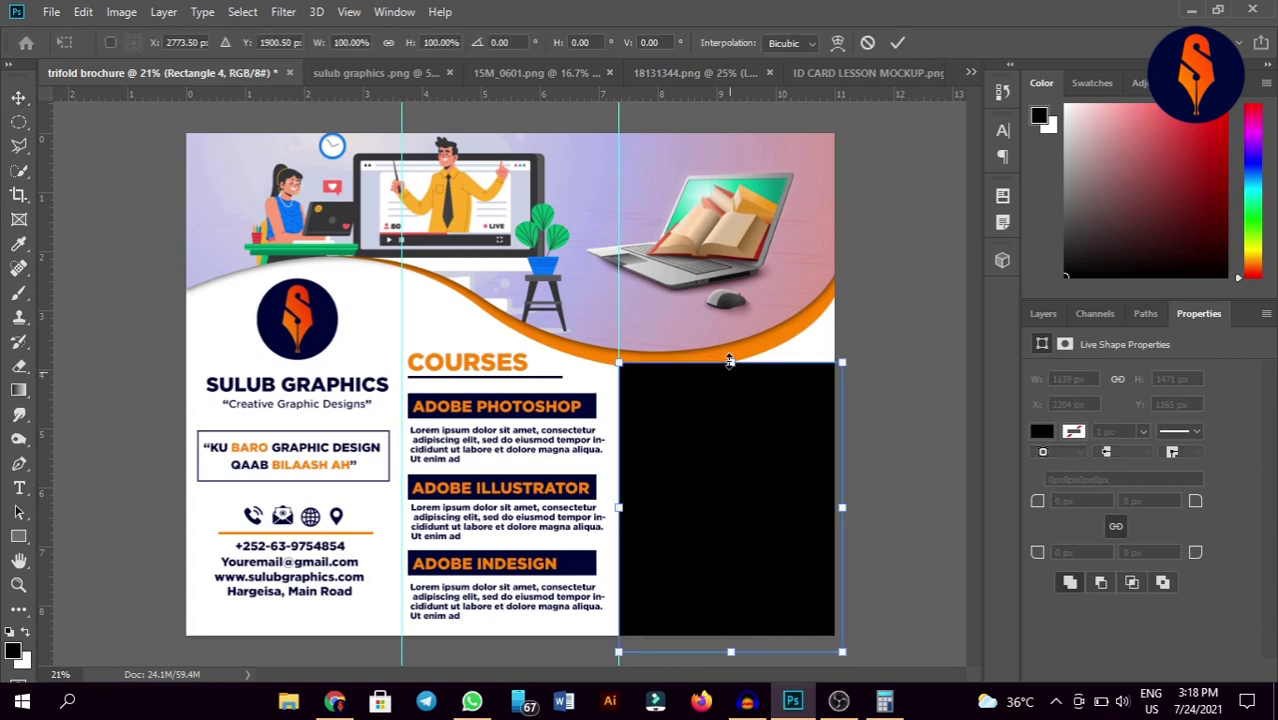
{"action": "left_click_drag", "start_coordinate": [730, 362], "coordinate": [730, 268]}
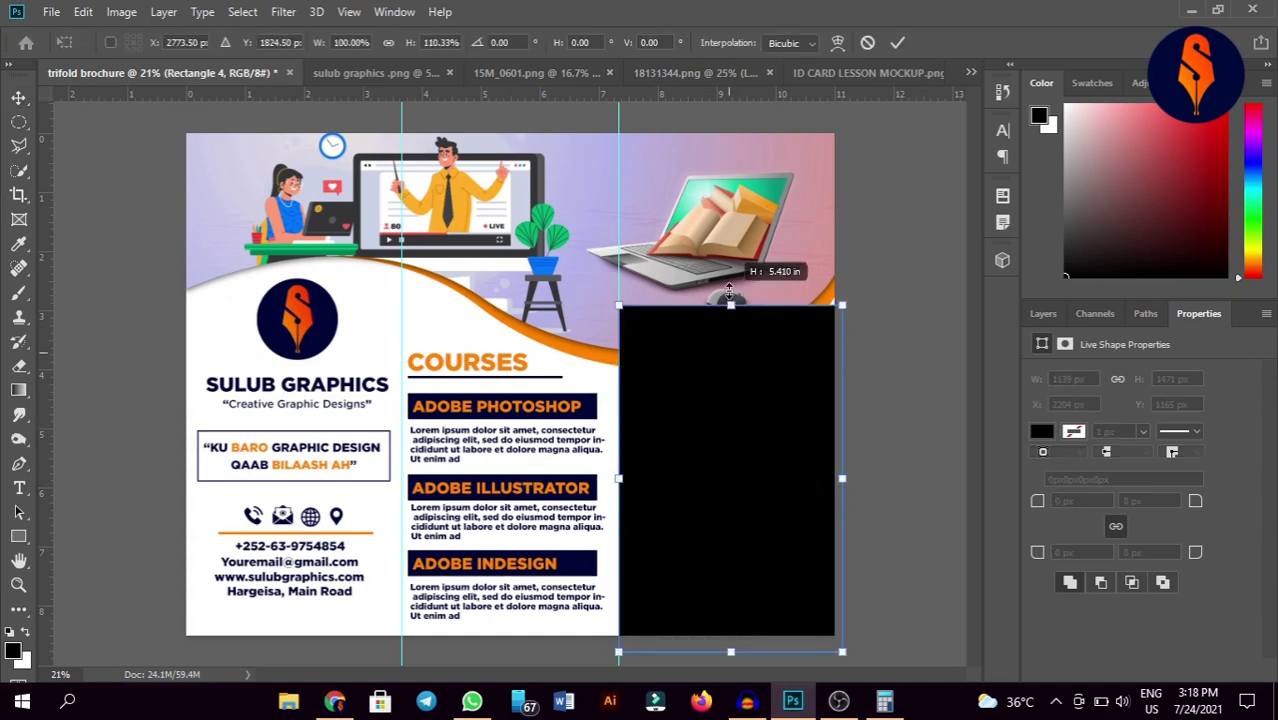
{"action": "left_click", "coordinate": [897, 42]}
- Move the Rectangle 4 layer down beneath the diamond photos and the orange swoosh
{"action": "left_click", "coordinate": [1041, 314]}
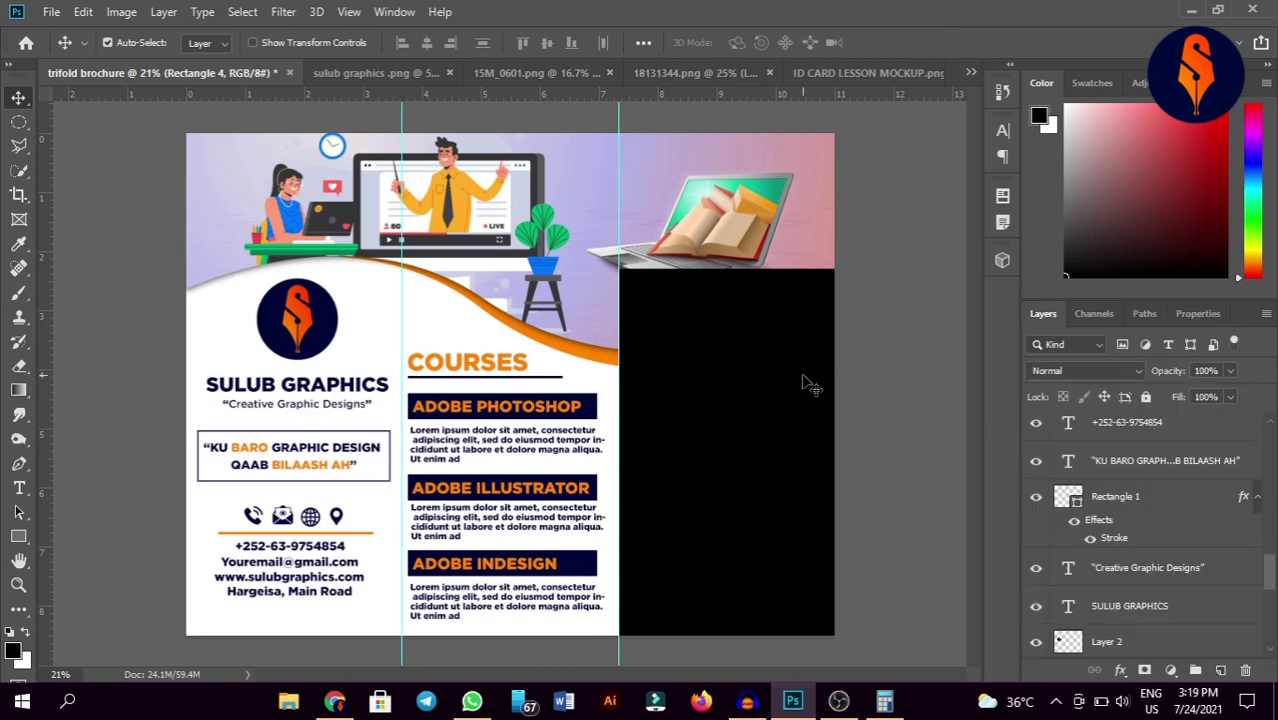
{"action": "scroll", "coordinate": [1095, 500], "scroll_direction": "up", "scroll_amount": 5}
{"action": "scroll", "coordinate": [1095, 500], "scroll_direction": "up", "scroll_amount": 3}
{"action": "scroll", "coordinate": [1095, 500], "scroll_direction": "up", "scroll_amount": 3}
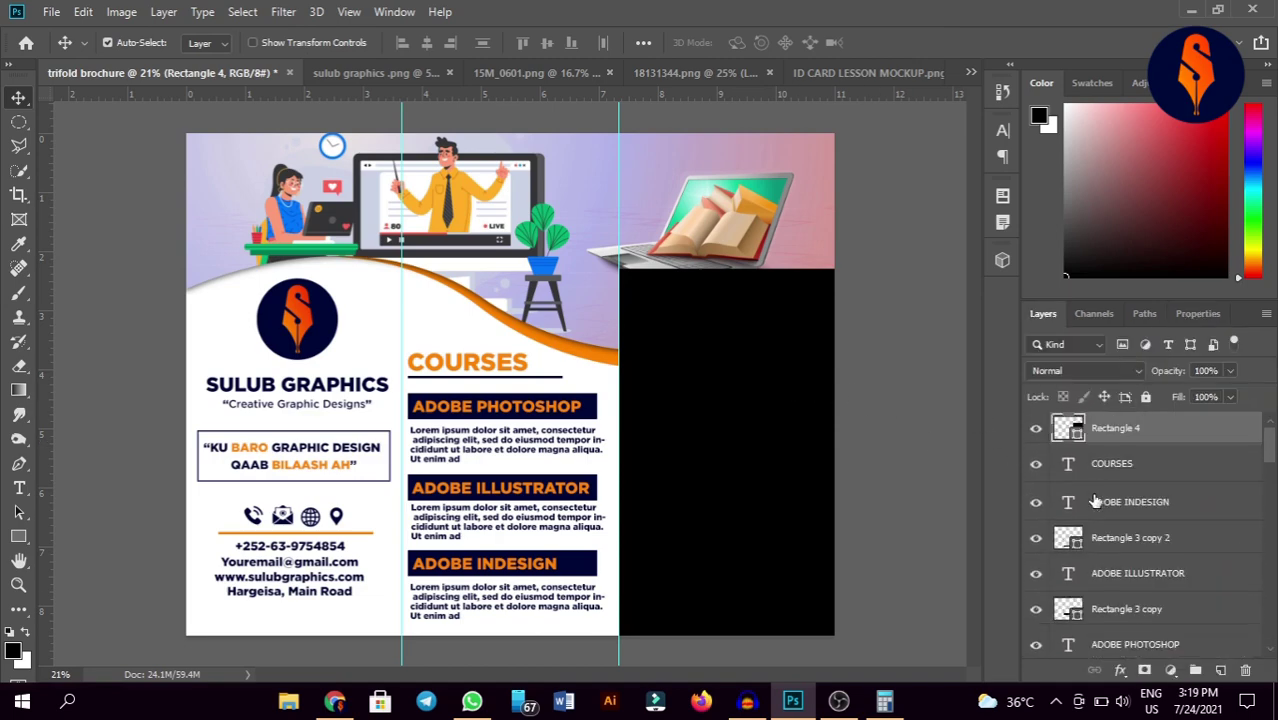
{"action": "mouse_move", "coordinate": [1183, 450]}
{"action": "left_mouse_down"}
{"action": "mouse_move", "coordinate": [1169, 600]}
{"action": "mouse_move", "coordinate": [1197, 712]}
{"action": "mouse_move", "coordinate": [1199, 626]}
{"action": "left_mouse_up"}
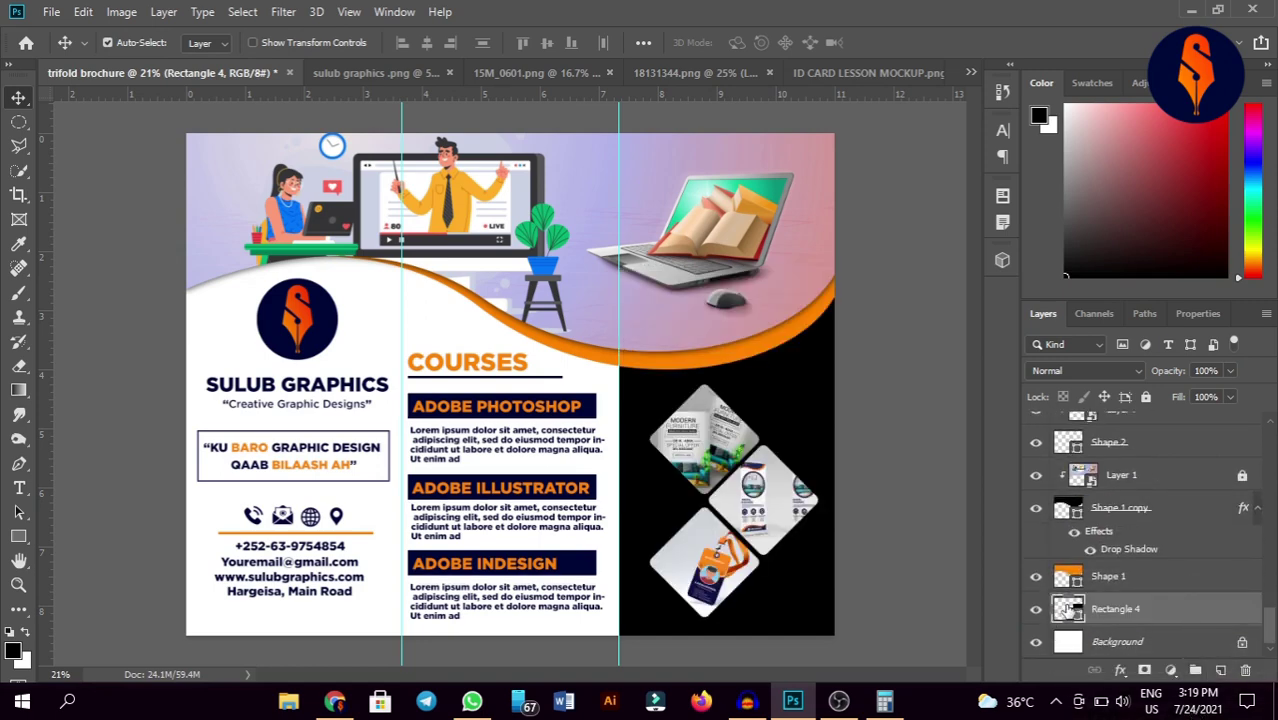
- Fill Rectangle 4 with navy 000738 sampled from the course heading boxes
{"action": "double_click", "coordinate": [1068, 608]}
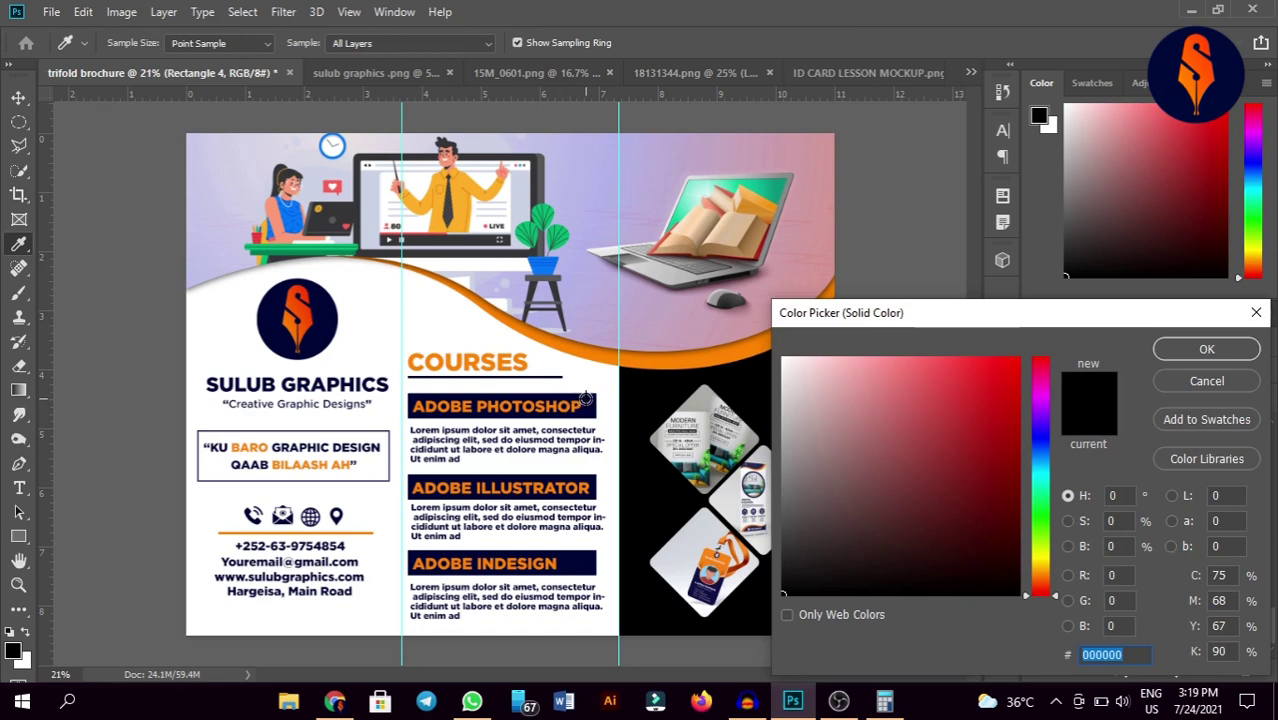
{"action": "left_click", "coordinate": [590, 400]}
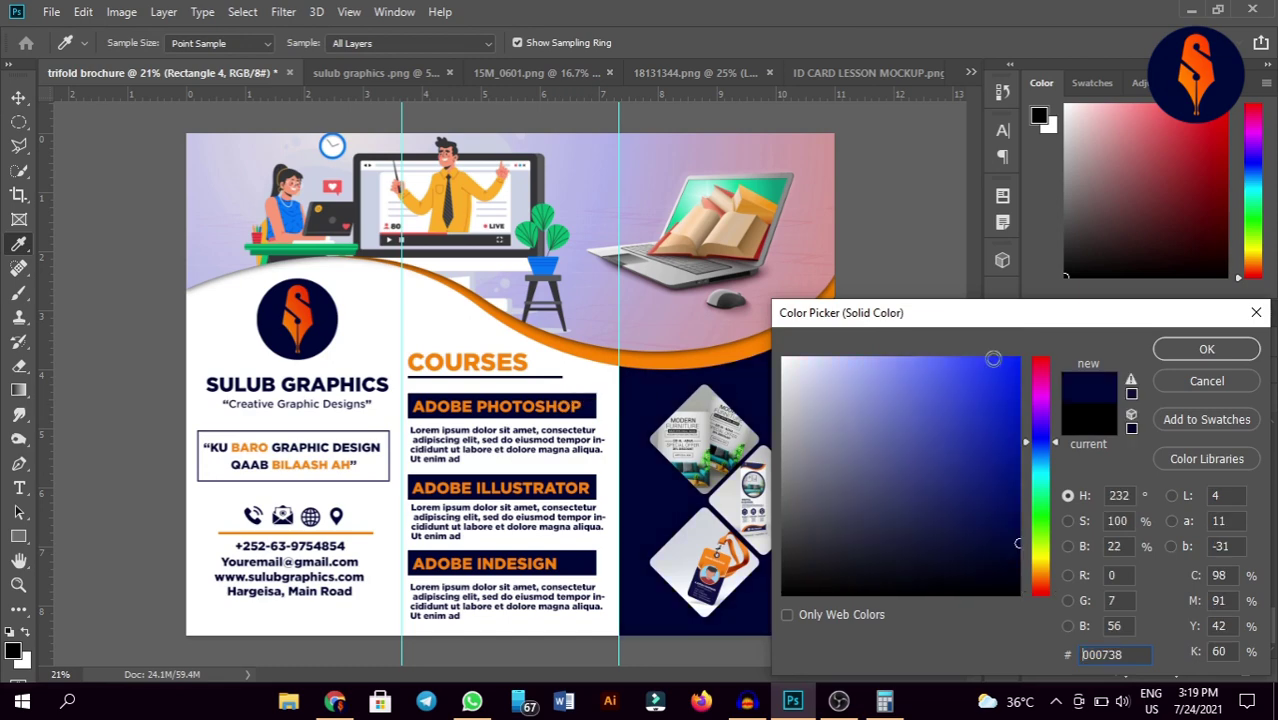
{"action": "left_click", "coordinate": [1210, 349]}
{"action": "left_click", "coordinate": [866, 428]}
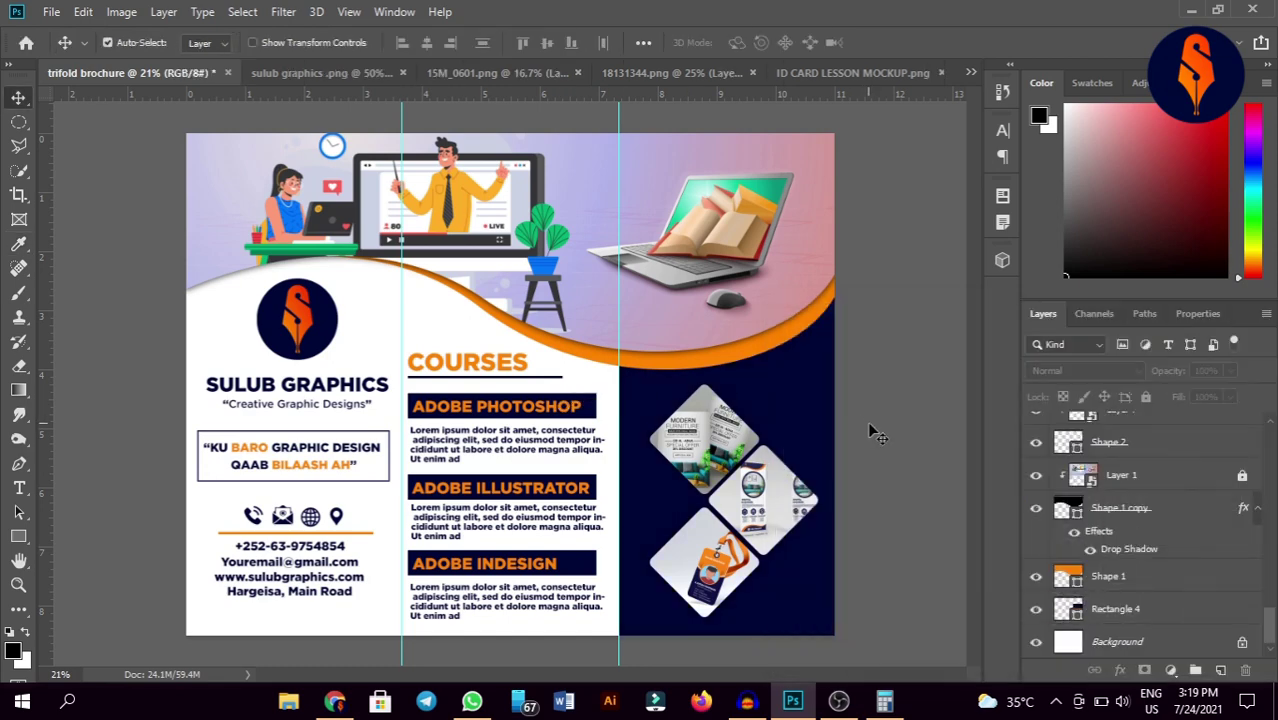